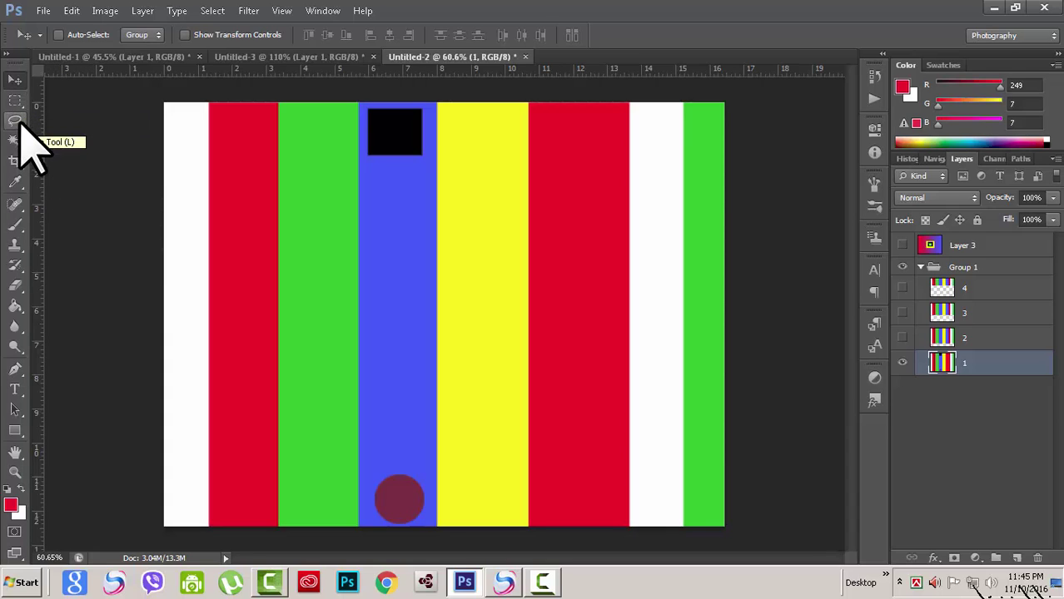
# Browse the Lasso and Marquee tool flyouts, then switch to the Magic Wand Tool.
pyautogui.click(16, 122)
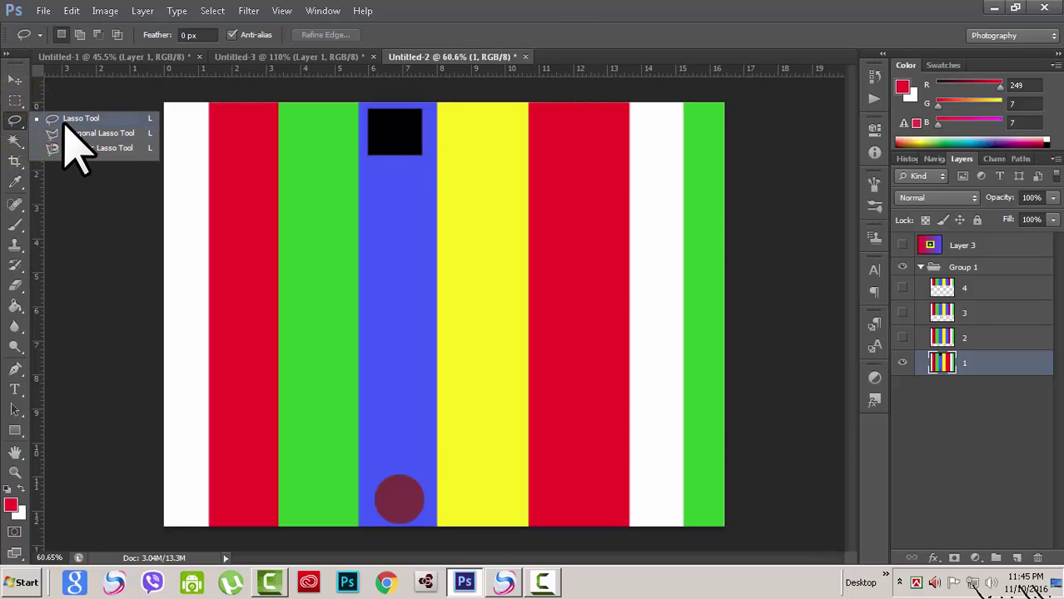
pyautogui.click(16, 100)
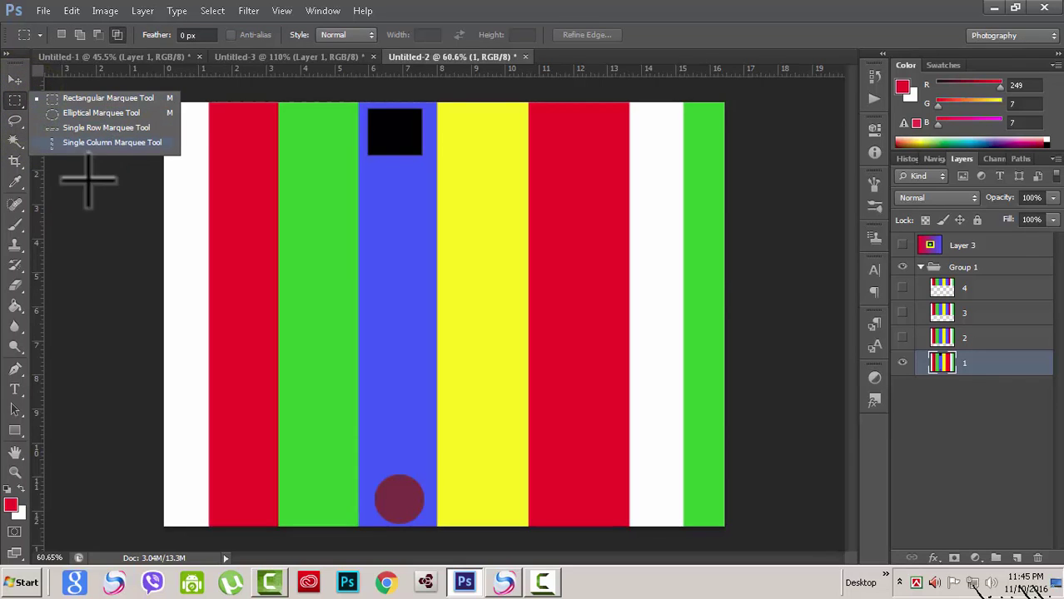
pyautogui.click(18, 103)
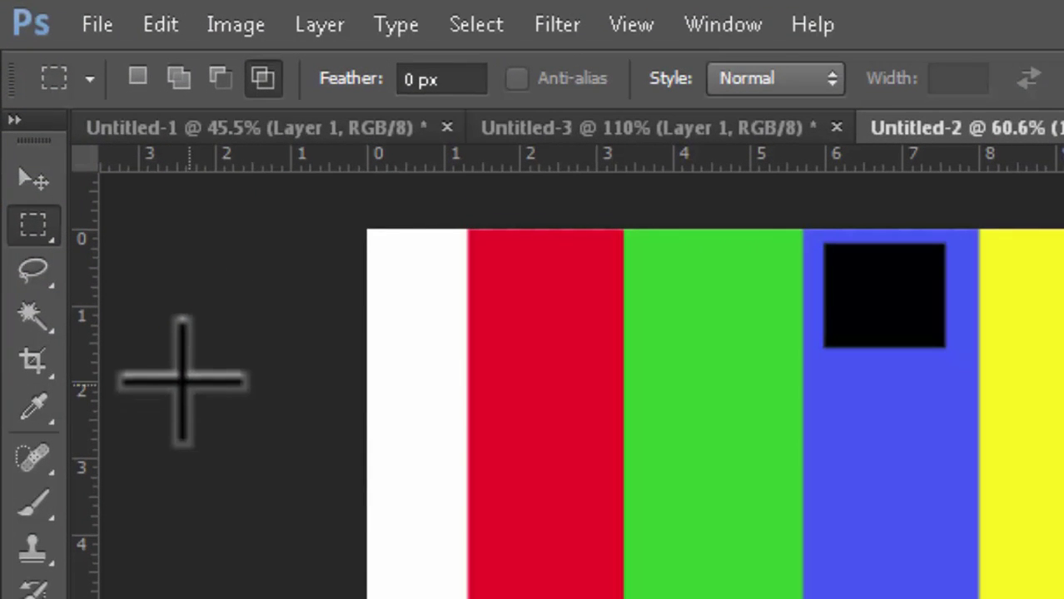
pyautogui.click(53, 323)
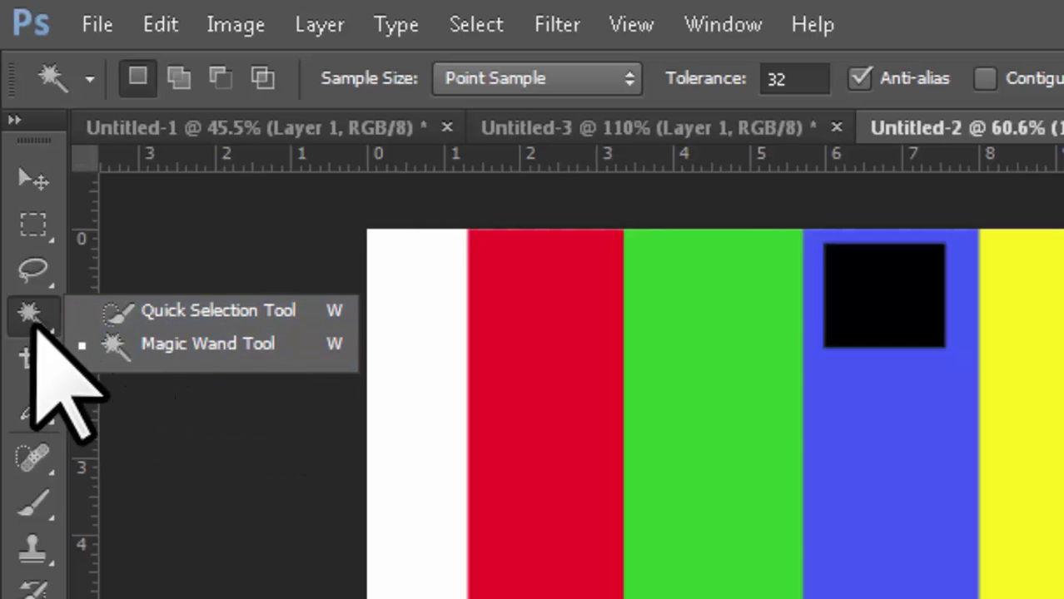
pyautogui.click(143, 308)
pyautogui.click(39, 328)
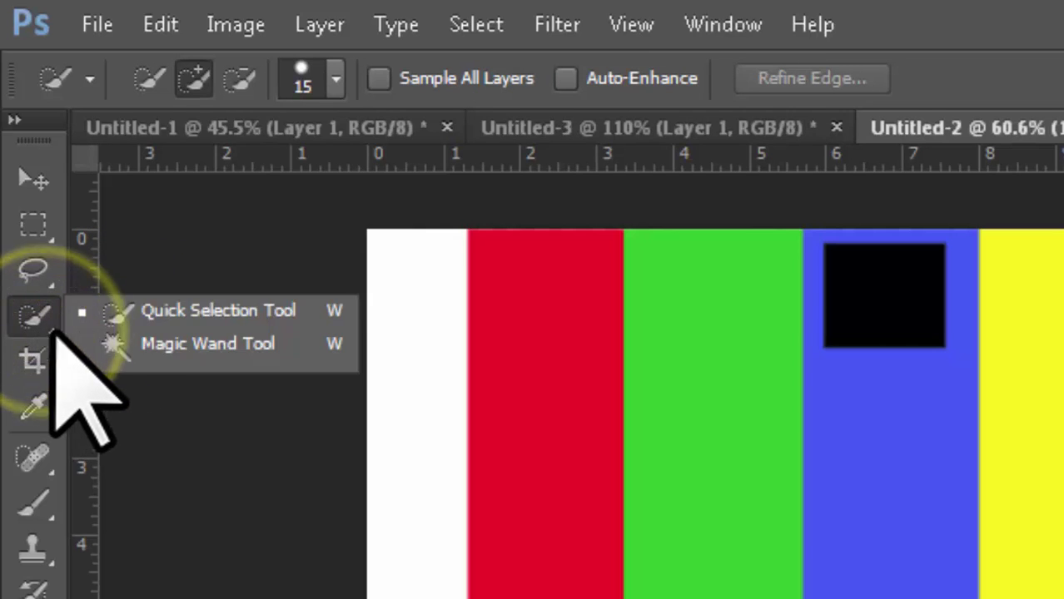
pyautogui.click(165, 308)
pyautogui.click(39, 326)
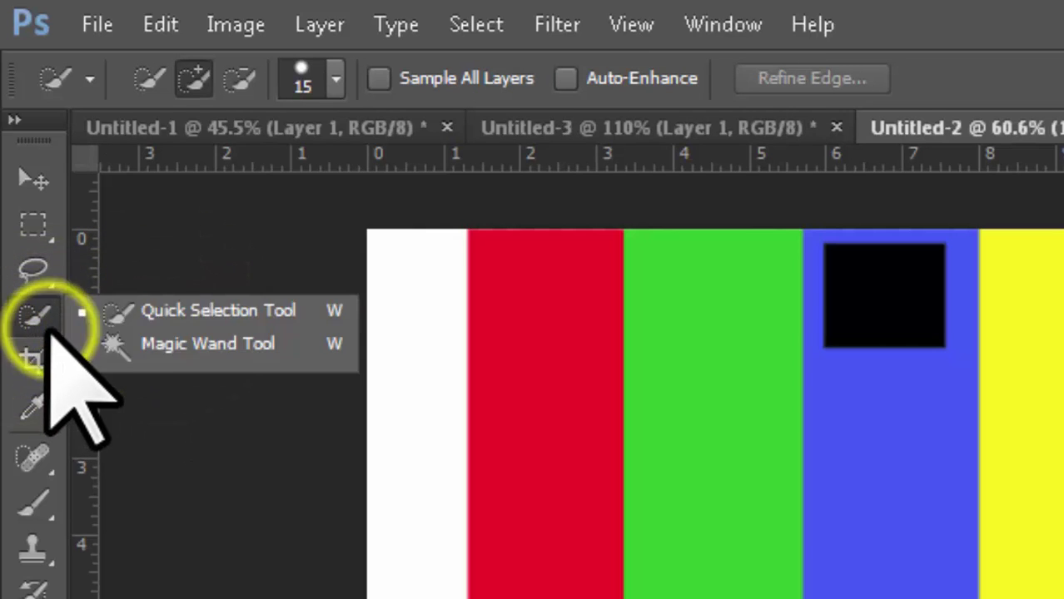
pyautogui.click(179, 307)
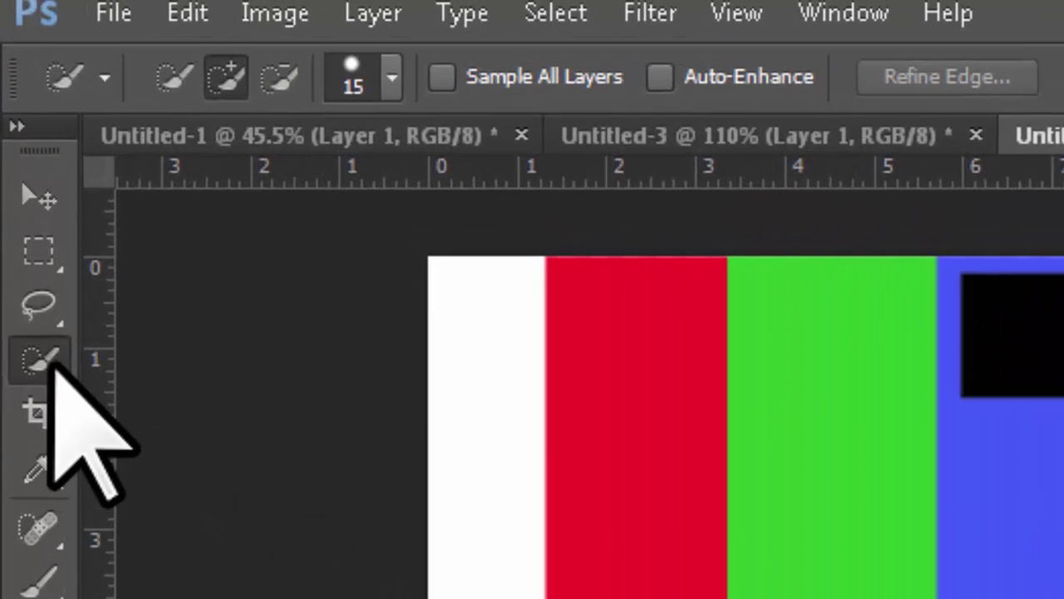
pyautogui.click(17, 138)
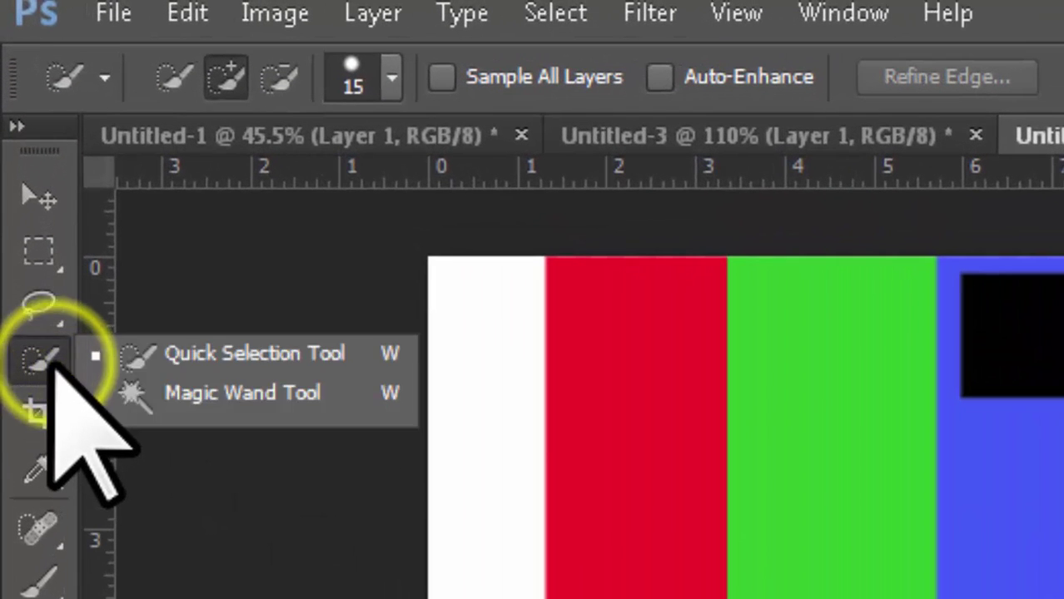
pyautogui.click(236, 394)
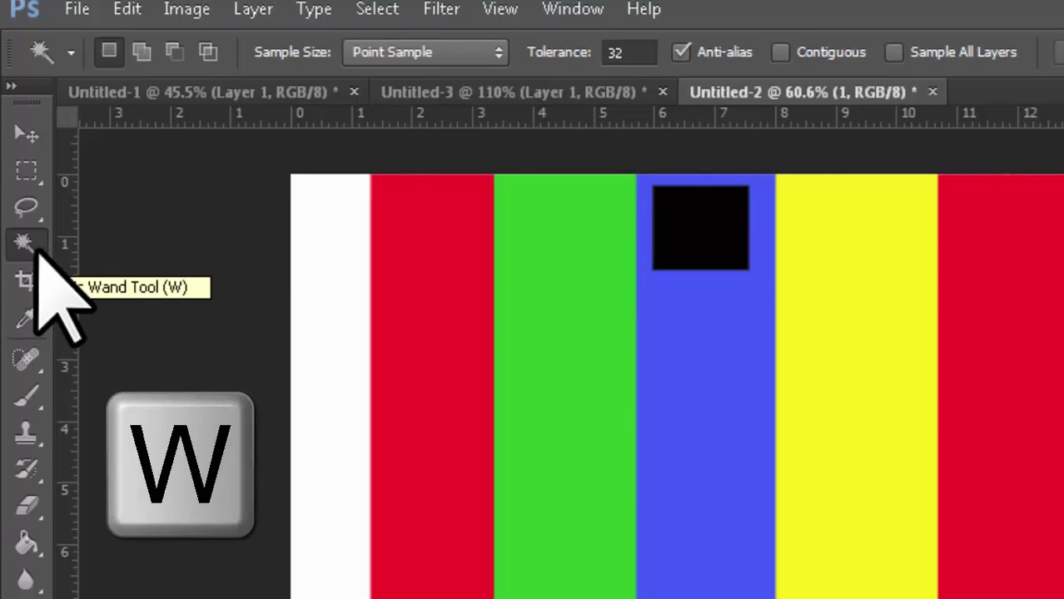
pyautogui.click(27, 131)
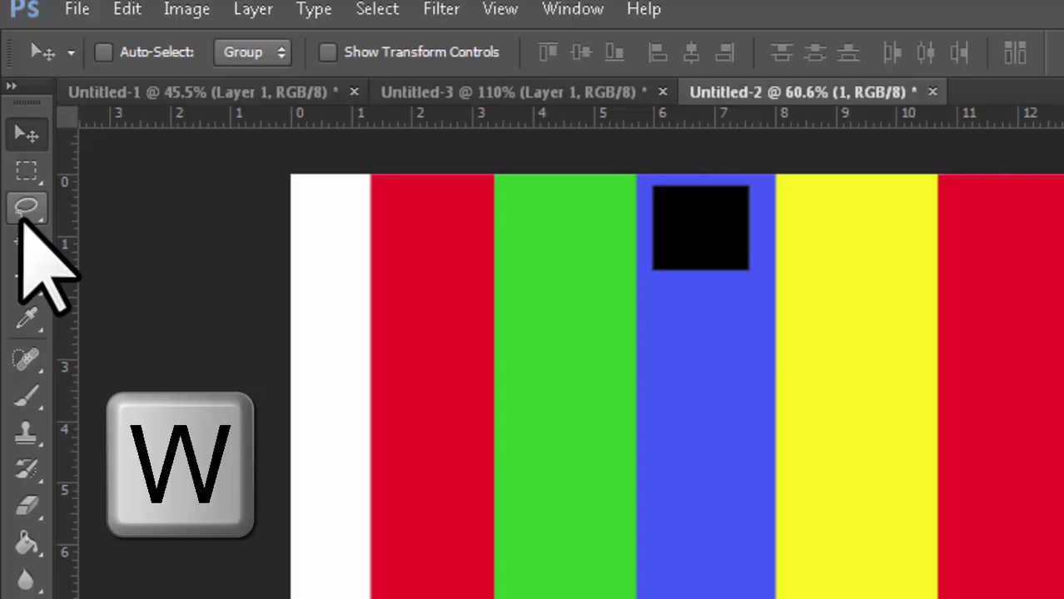
pyautogui.press('w')
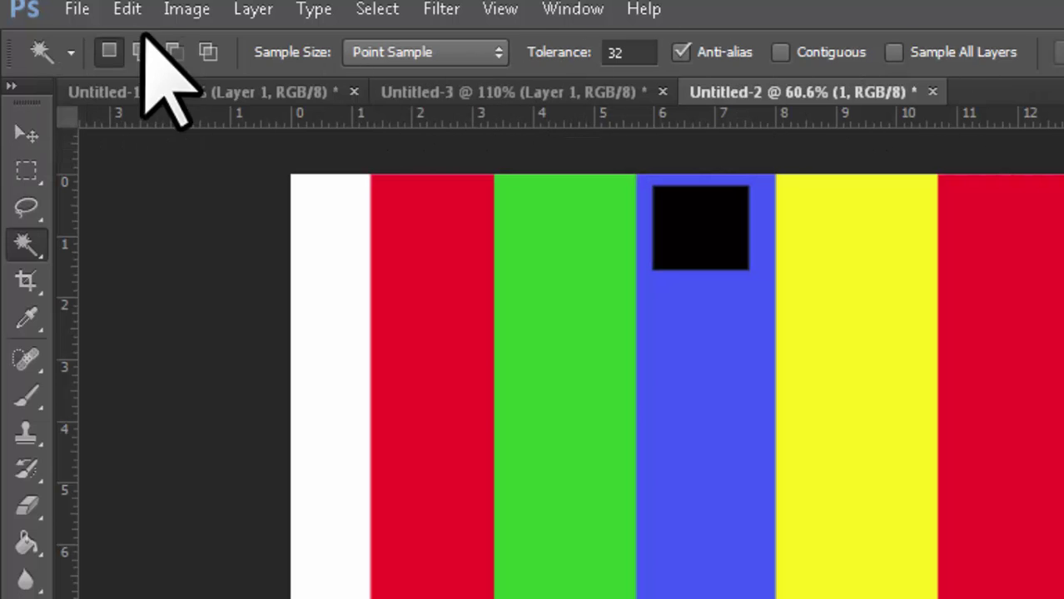
# Reset all tools to defaults from the Tool Preset picker's menu, restoring Contiguous.
pyautogui.click(67, 52)
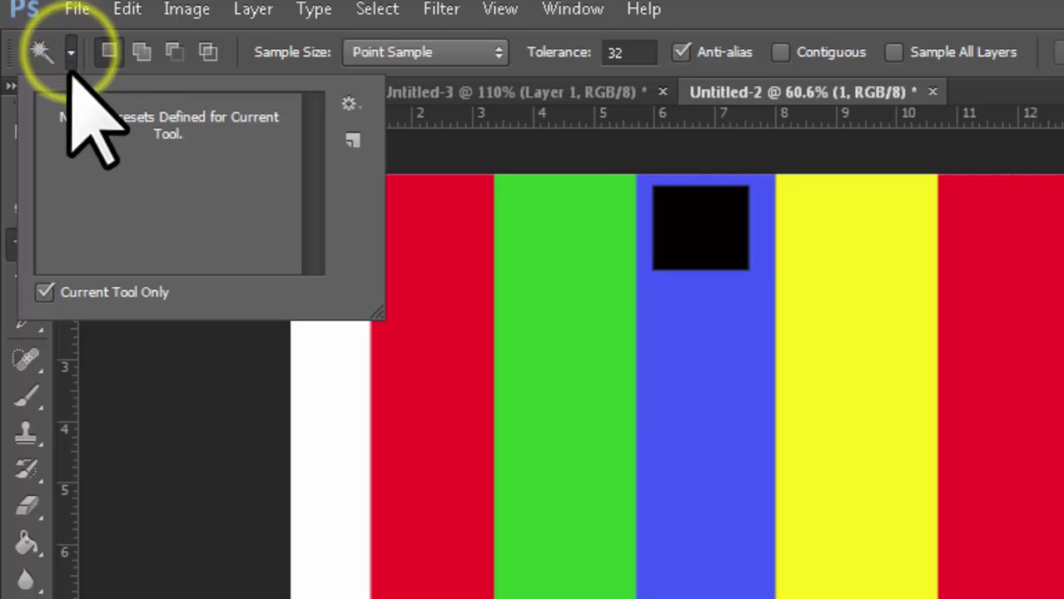
pyautogui.click(348, 103)
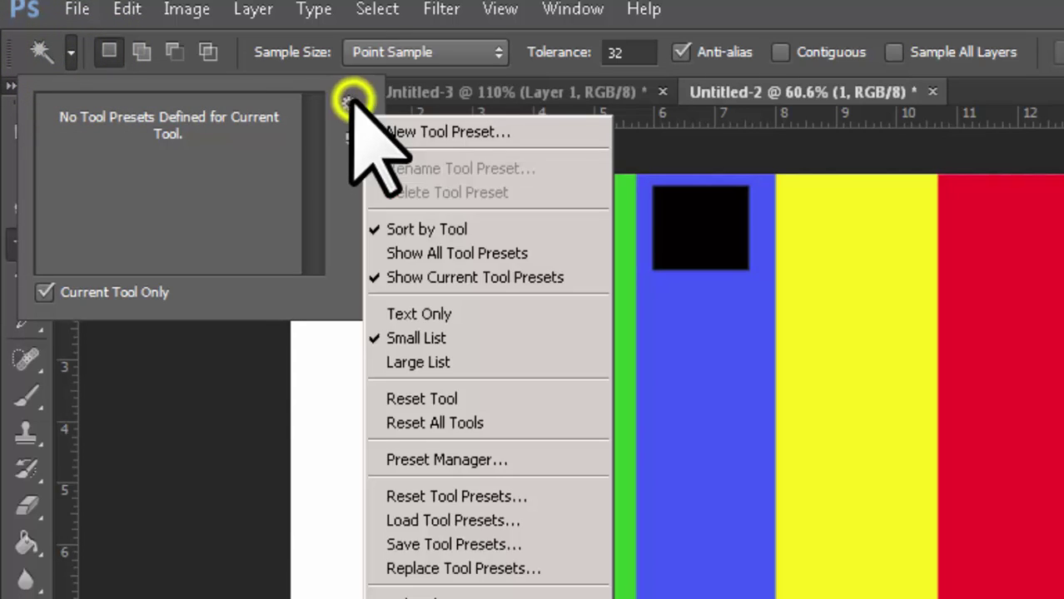
pyautogui.click(425, 419)
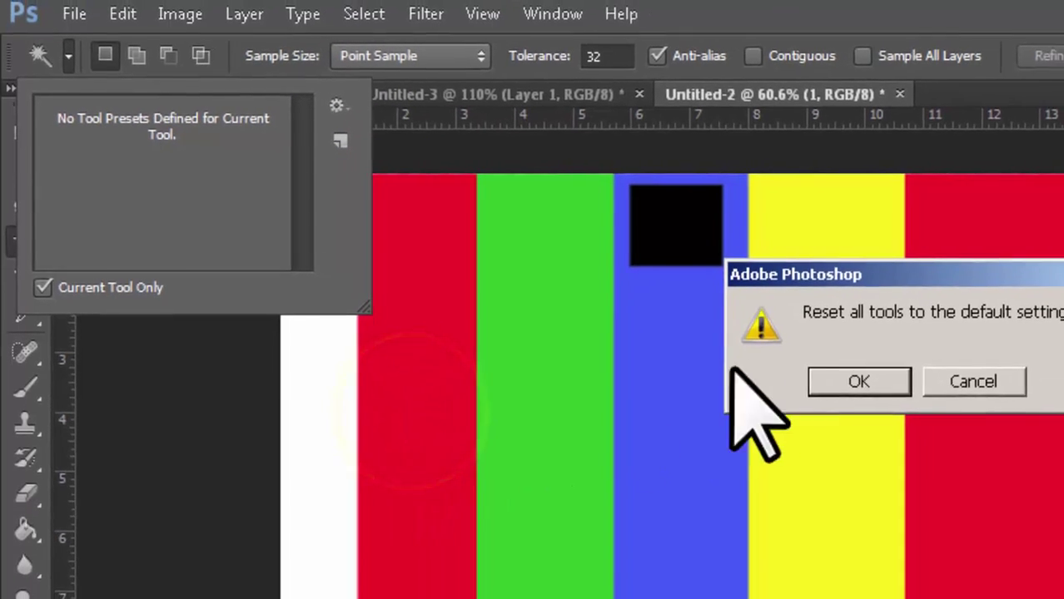
pyautogui.click(828, 377)
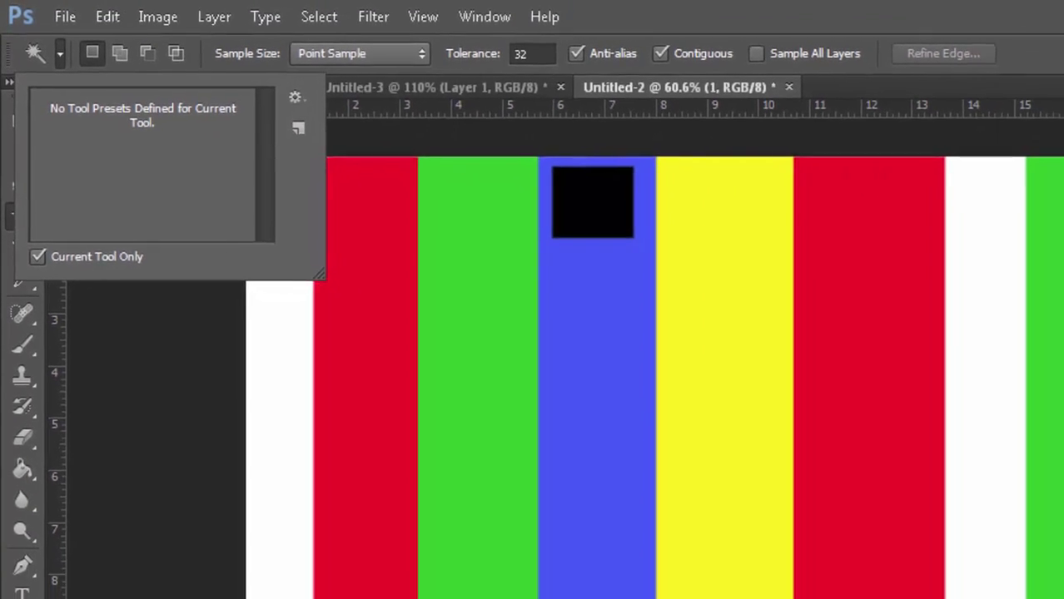
pyautogui.click(932, 41)
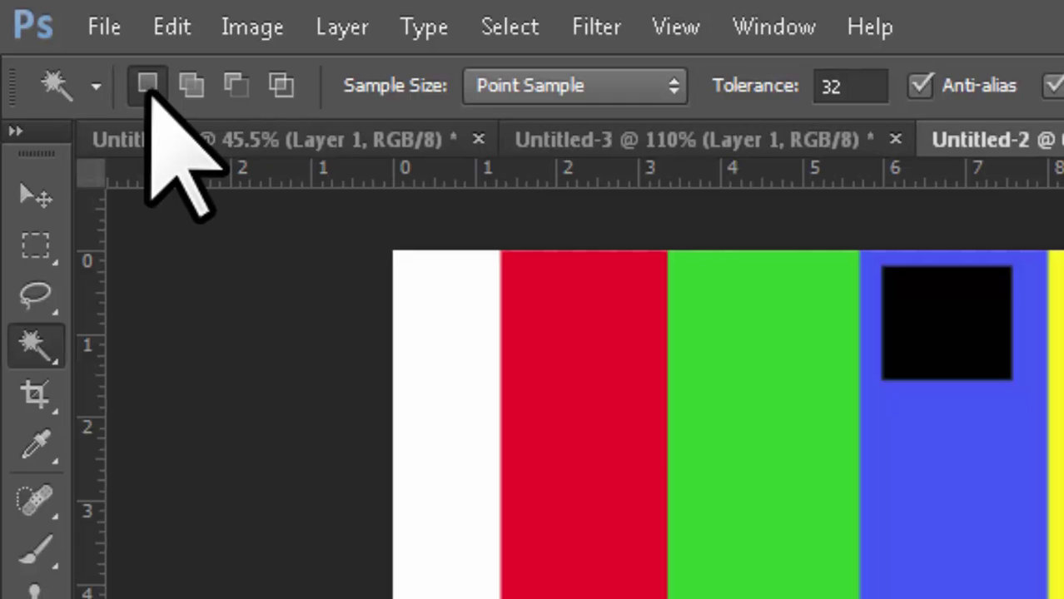
pyautogui.click(188, 85)
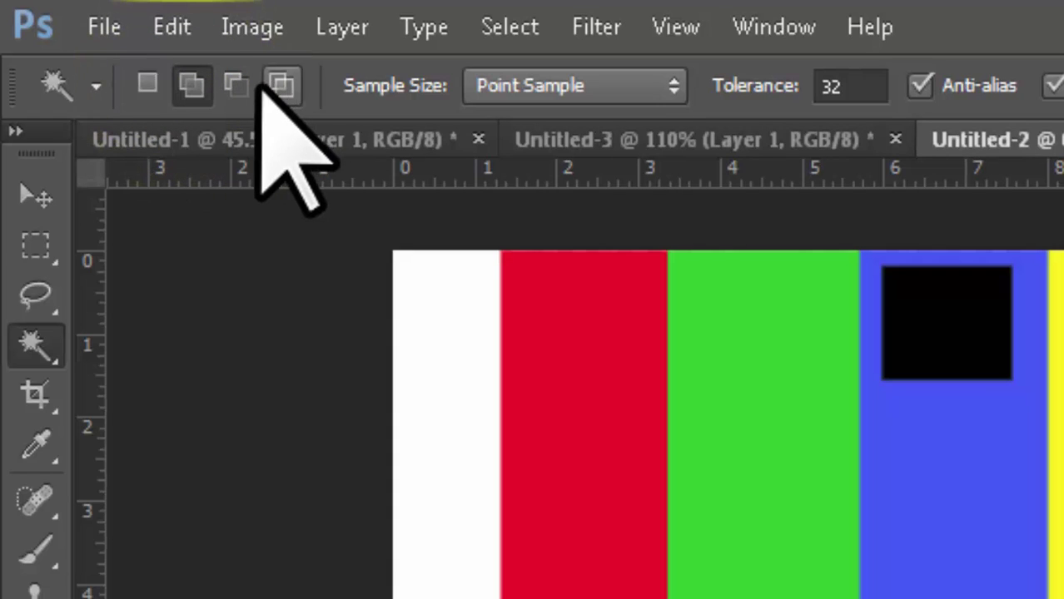
pyautogui.click(237, 84)
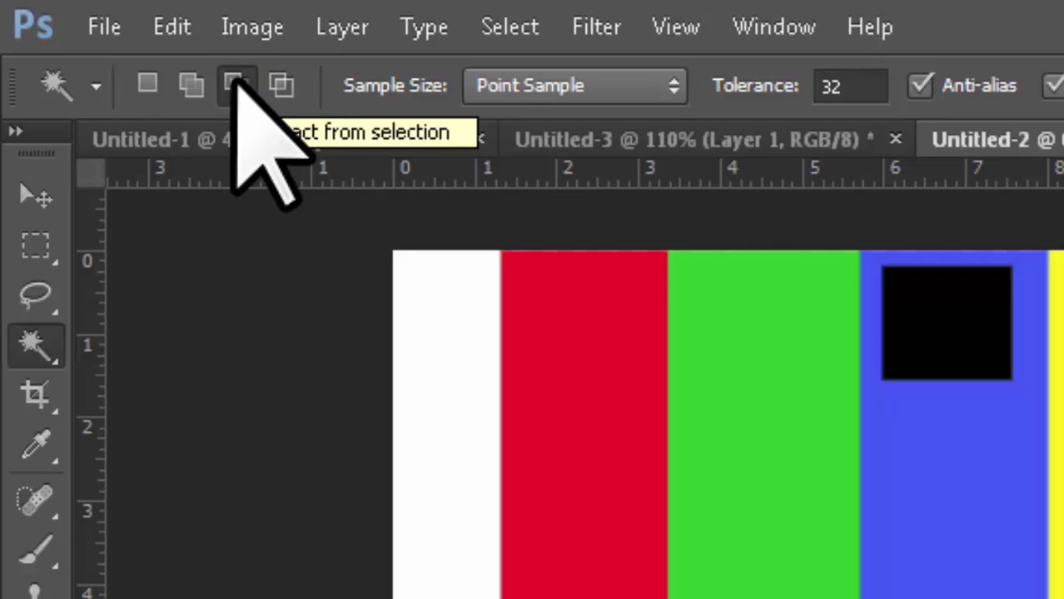
pyautogui.click(283, 83)
pyautogui.click(147, 84)
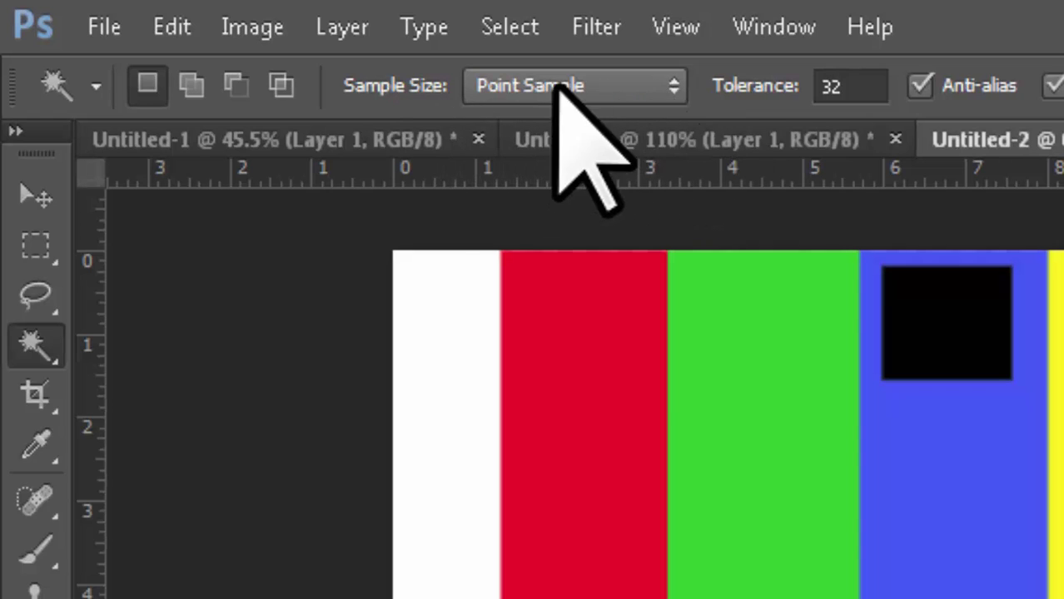
pyautogui.click(674, 85)
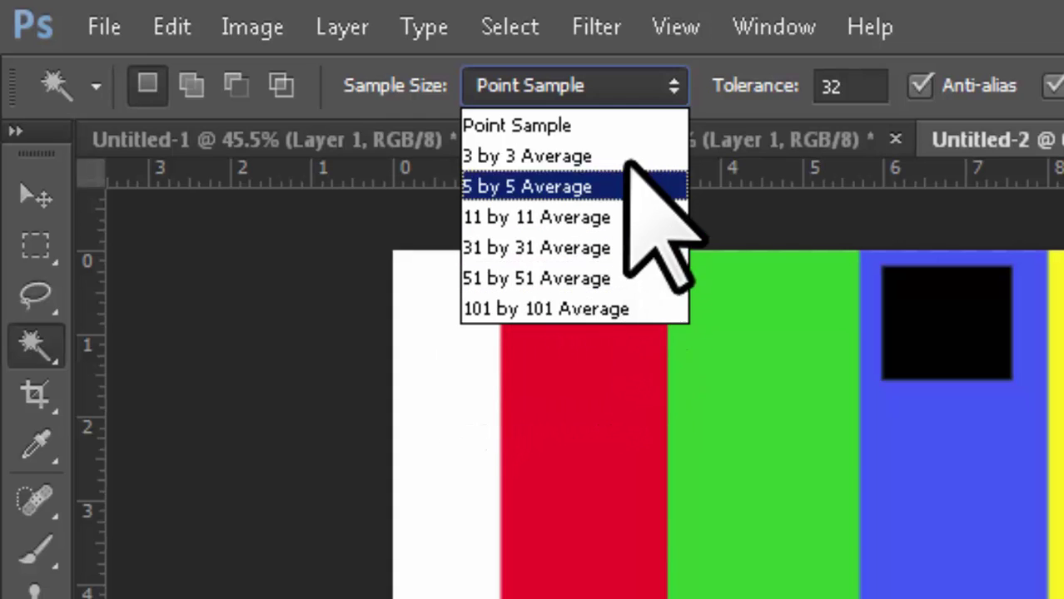
pyautogui.click(663, 89)
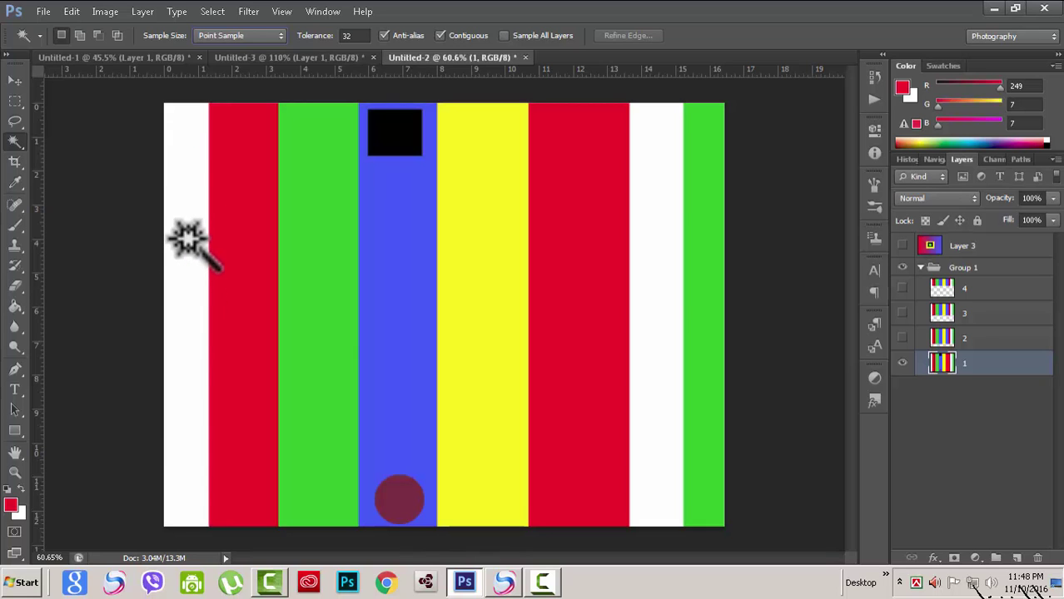
# Toggle Layer 1 off and on, then Magic Wand-select the leftmost white stripe.
pyautogui.click(902, 364)
pyautogui.click(902, 364)
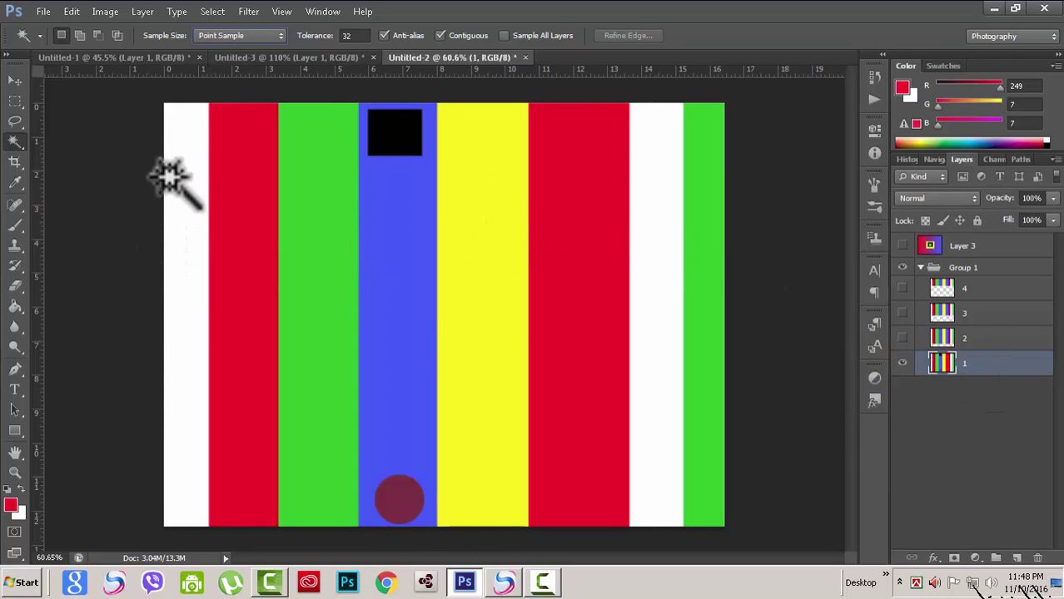
pyautogui.click(178, 236)
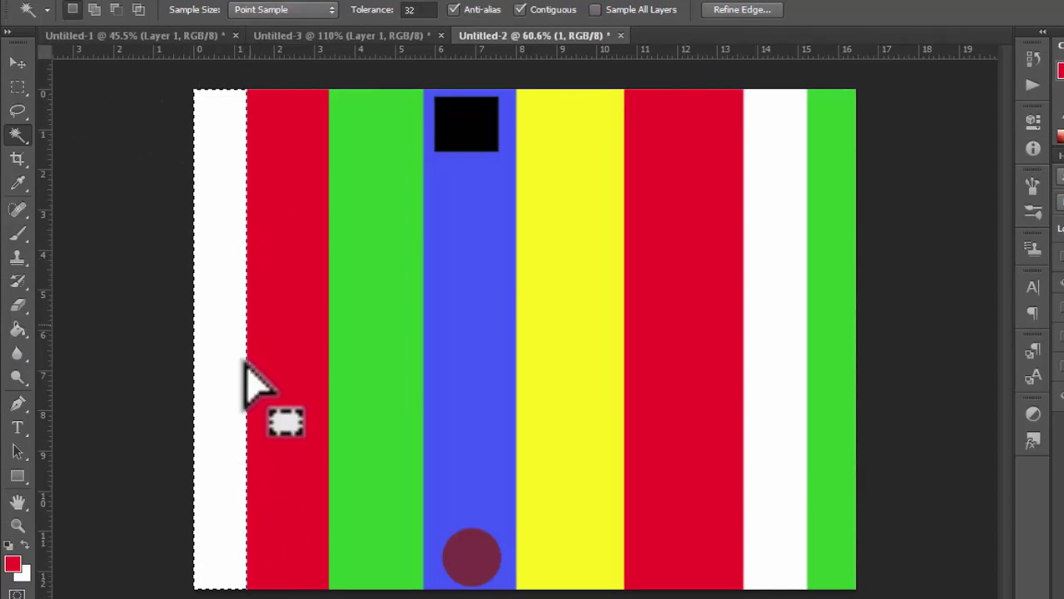
pyautogui.click(17, 86)
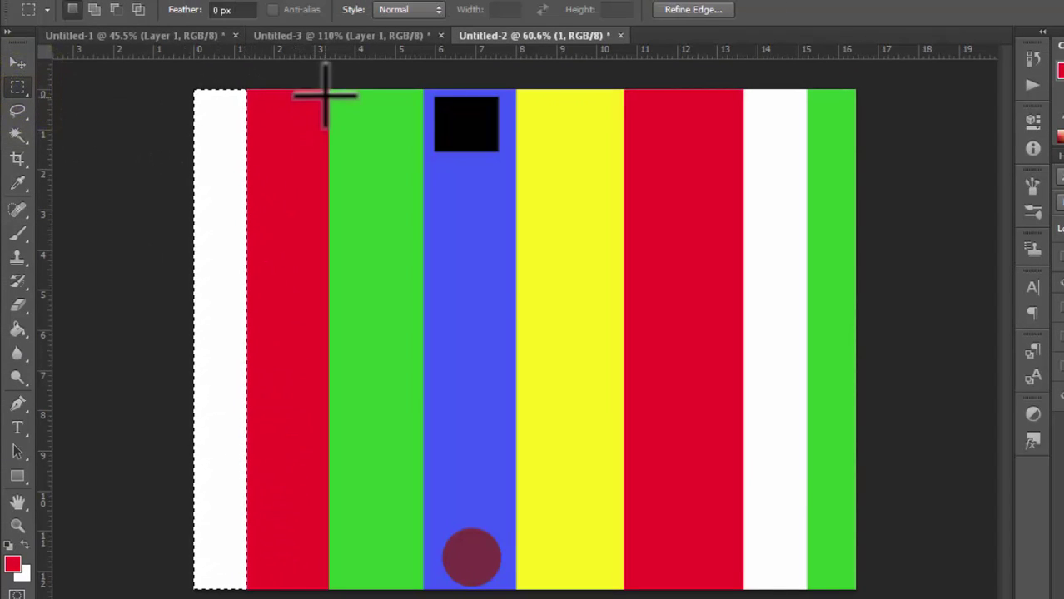
pyautogui.click(17, 132)
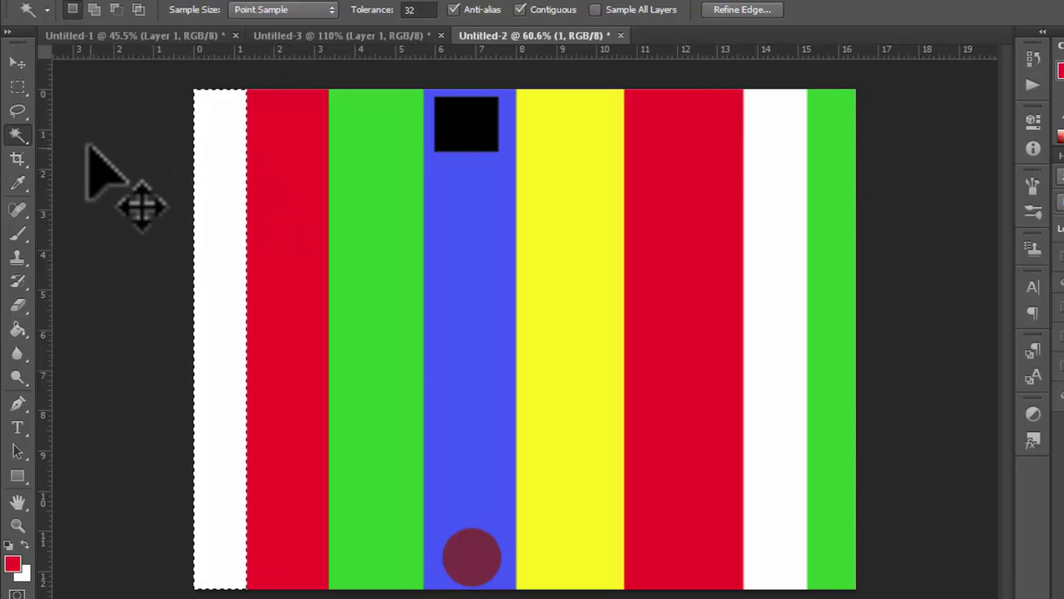
# Clear the selection, reselect the left white stripe, then deselect again.
pyautogui.hotkey('ctrl', 'd')
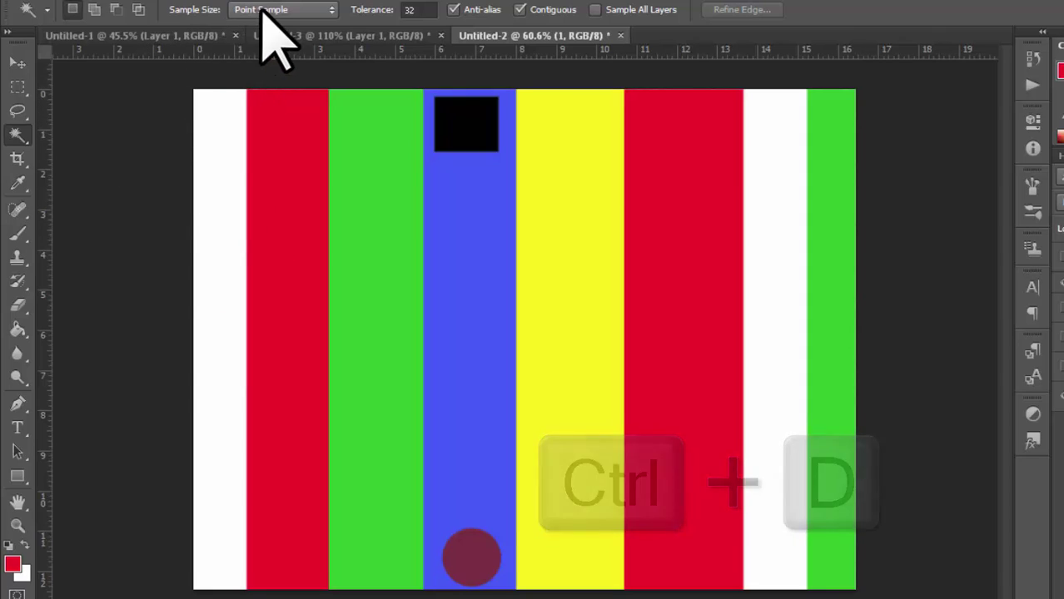
pyautogui.click(219, 160)
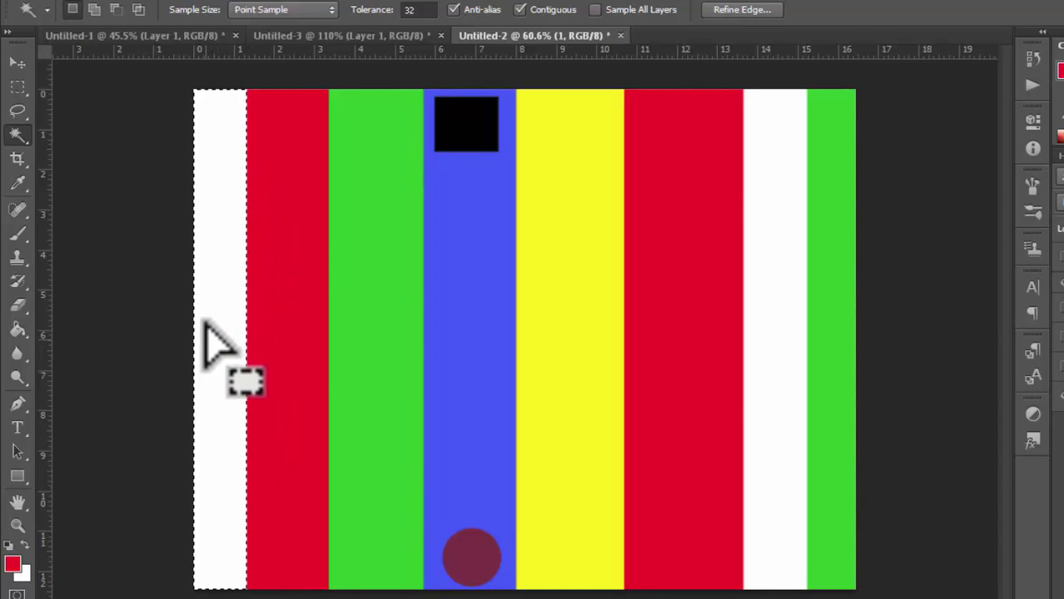
pyautogui.hotkey('ctrl', 'd')
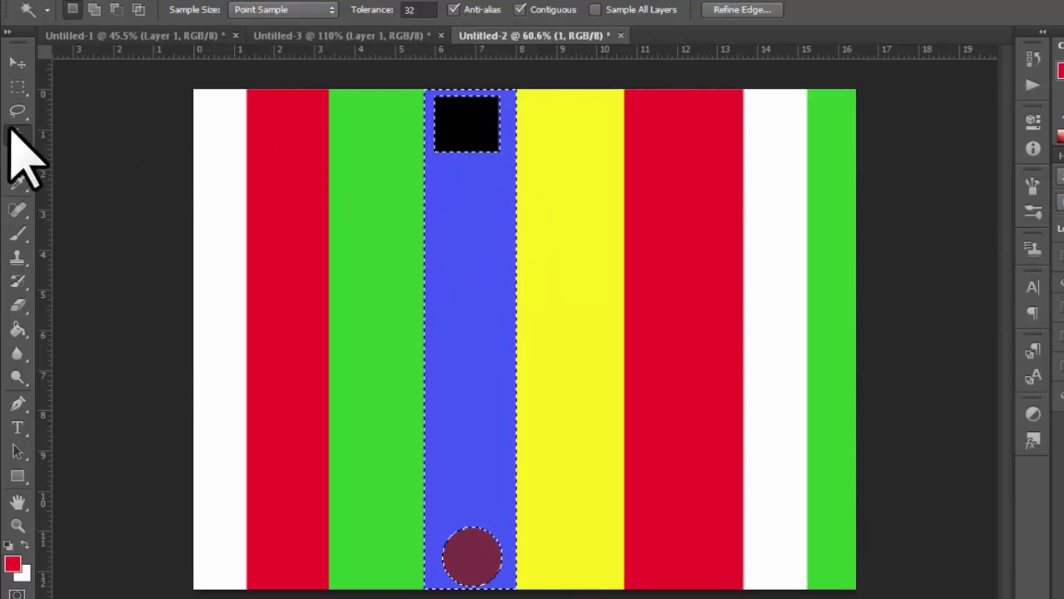
# Magic Wand-click the red, yellow, right white and green stripes one after another.
pyautogui.click(281, 212)
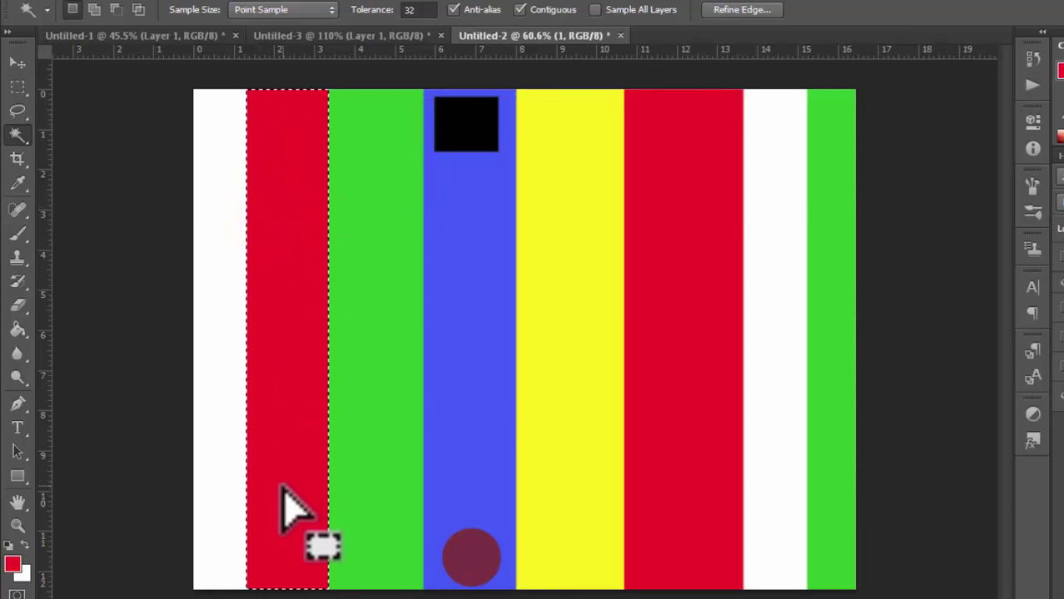
pyautogui.click(685, 179)
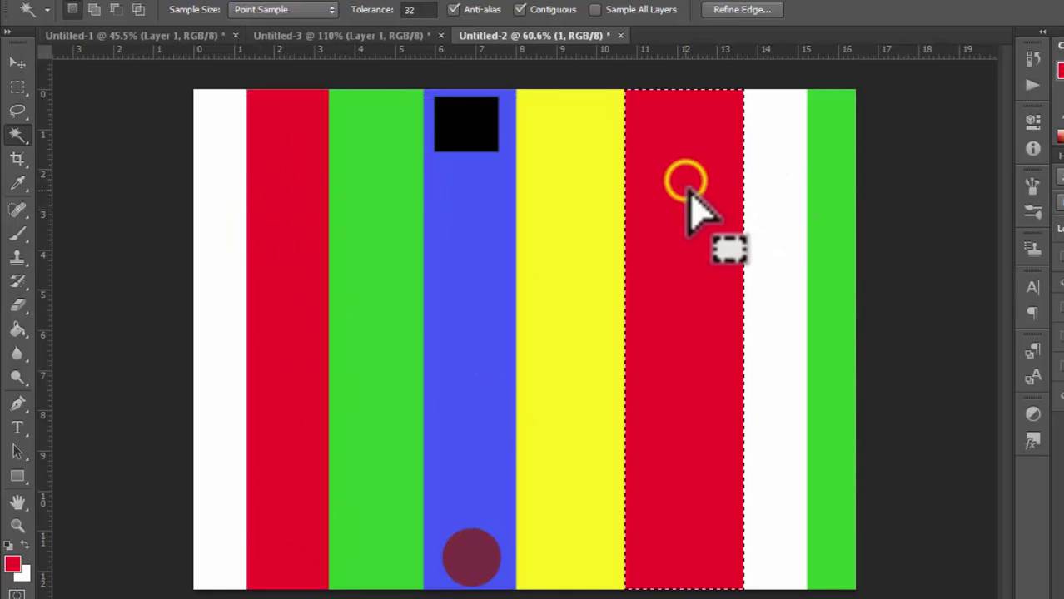
pyautogui.click(558, 291)
pyautogui.click(773, 225)
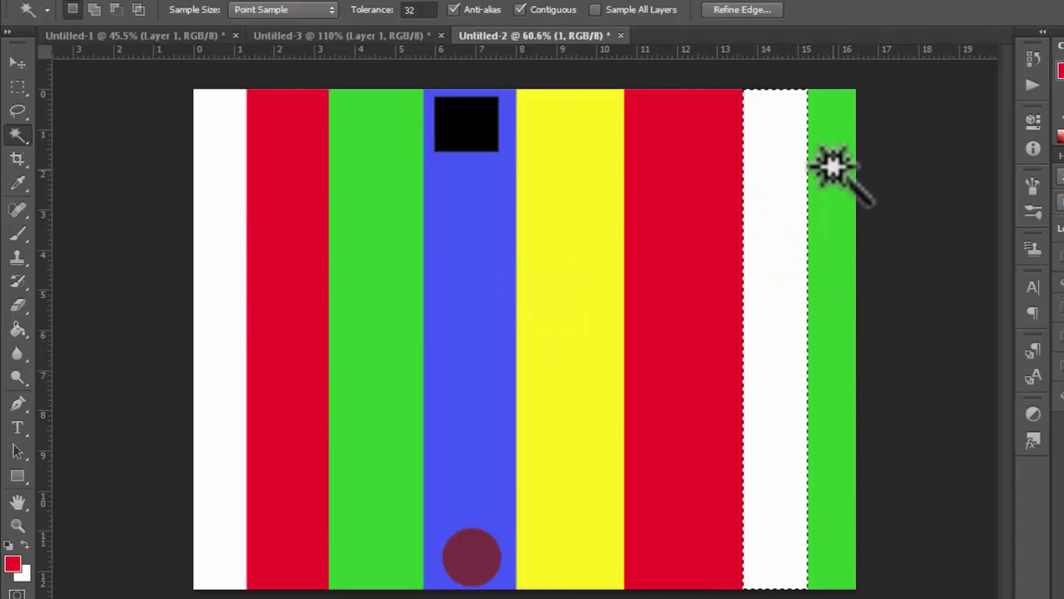
pyautogui.click(834, 179)
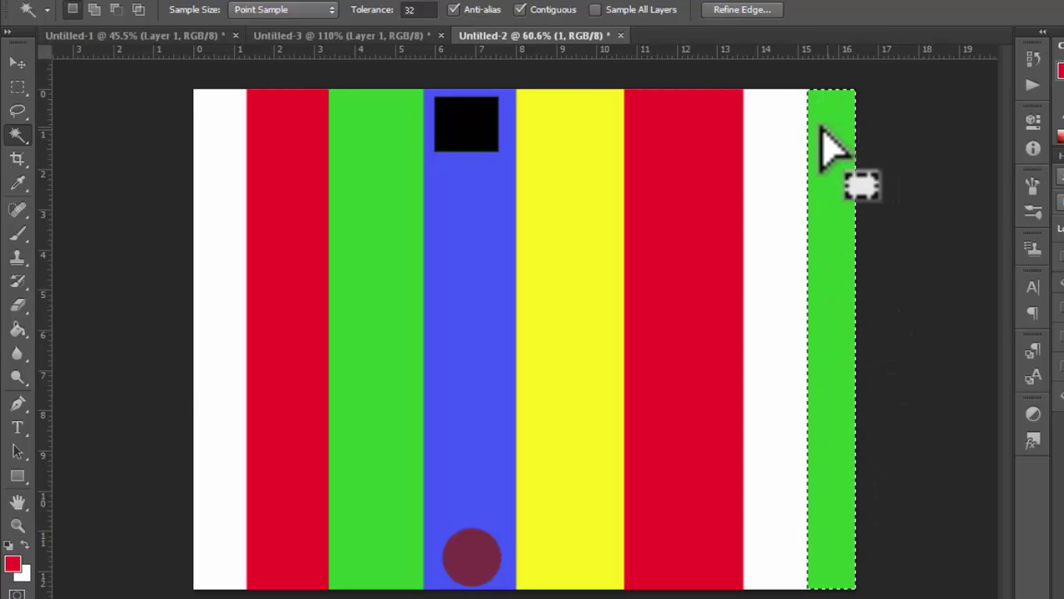
pyautogui.click(641, 311)
pyautogui.click(384, 329)
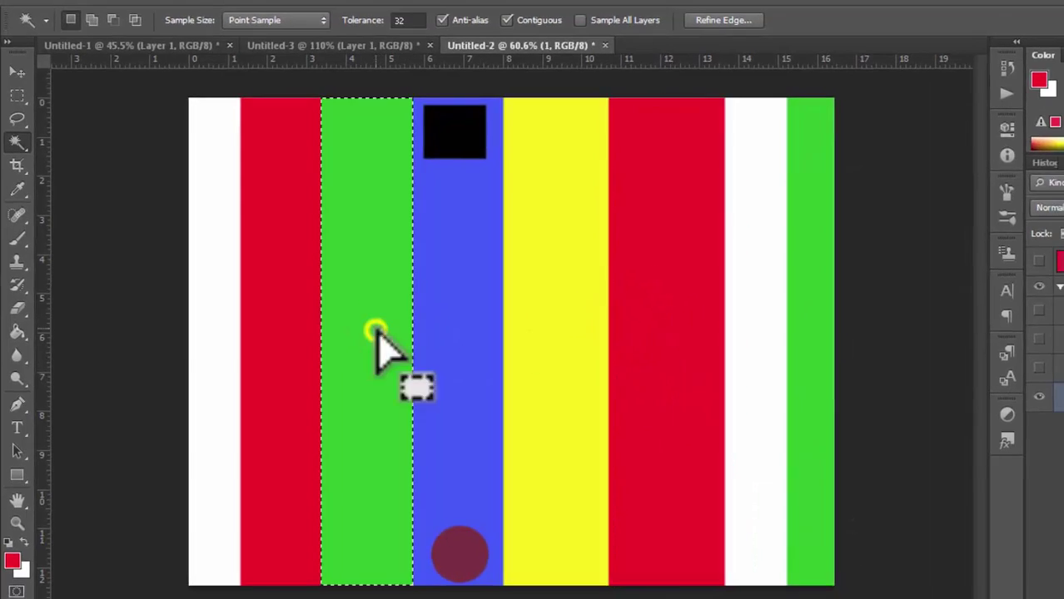
# Select the blue stripe and set the Magic Wand to Add to selection.
pyautogui.click(433, 334)
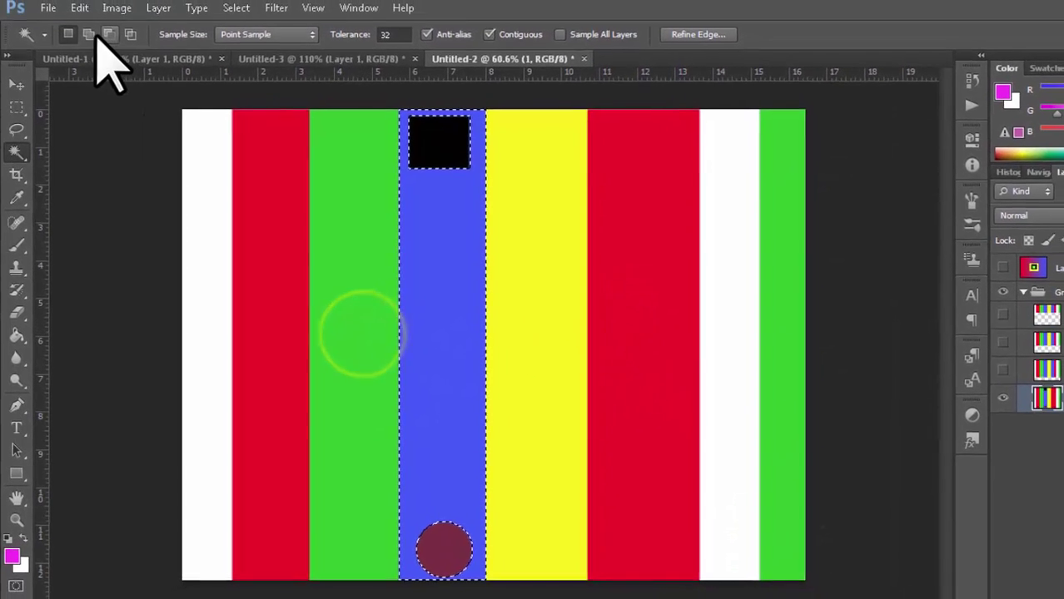
pyautogui.click(92, 19)
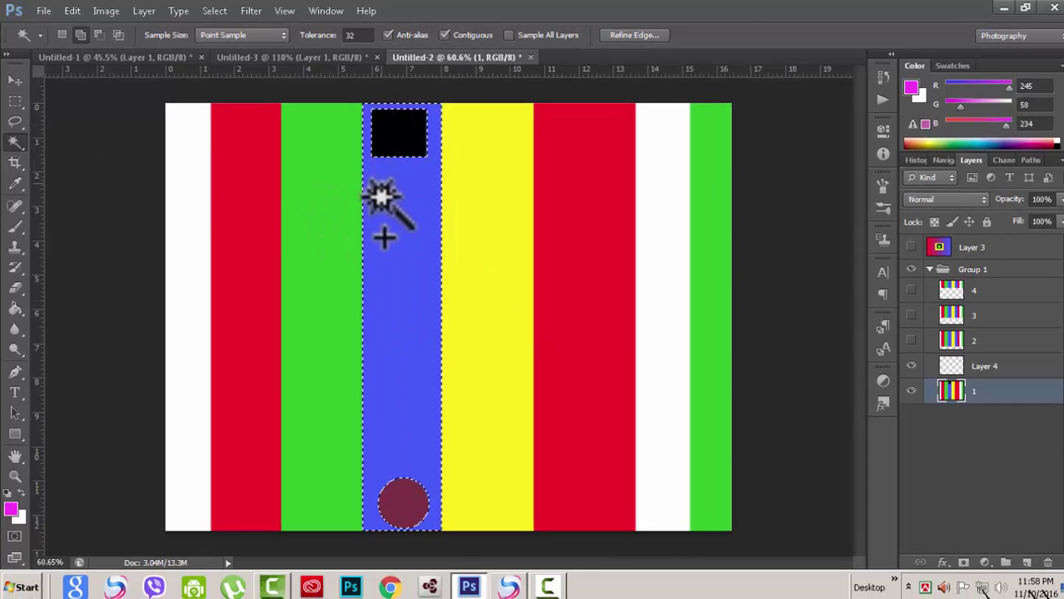
pyautogui.click(81, 35)
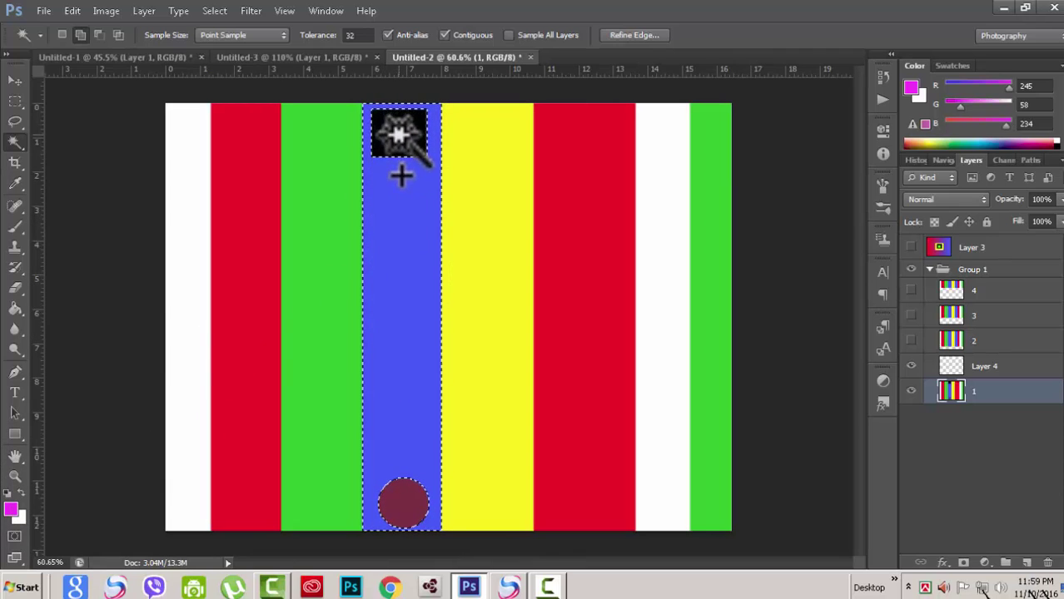
# Fill the blue stripe with magenta on Layer 4, undo it, and return to layer 1.
pyautogui.click(1014, 367)
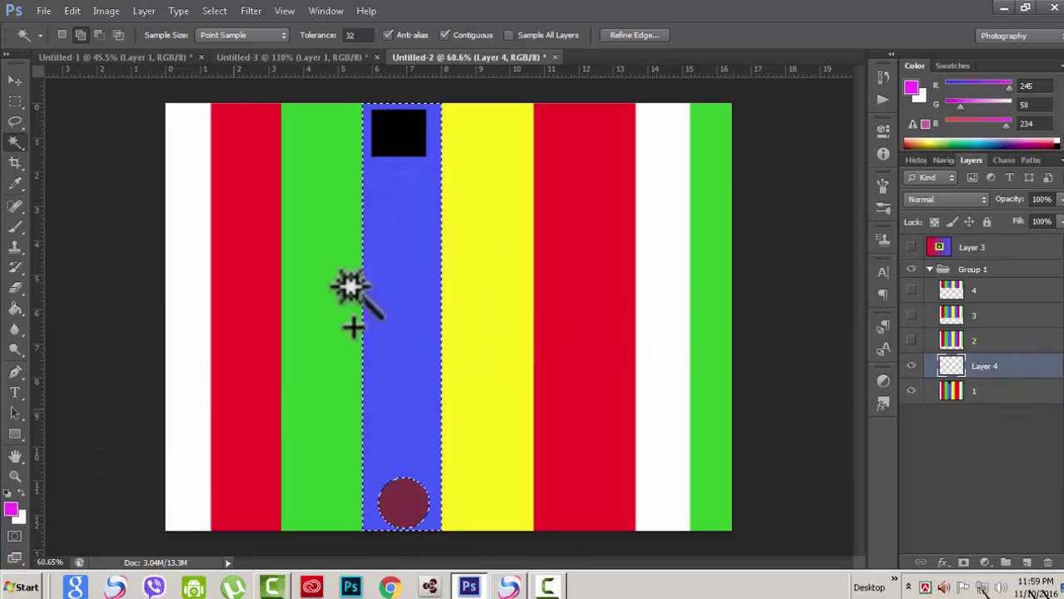
pyautogui.hotkey('alt', 'BackSpace')
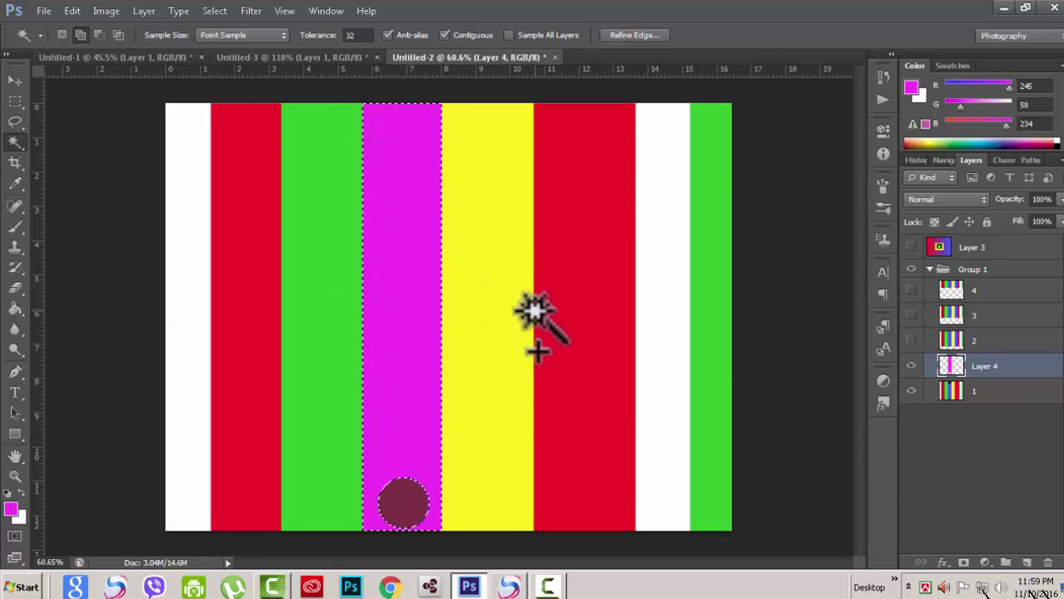
pyautogui.hotkey('ctrl', 'z')
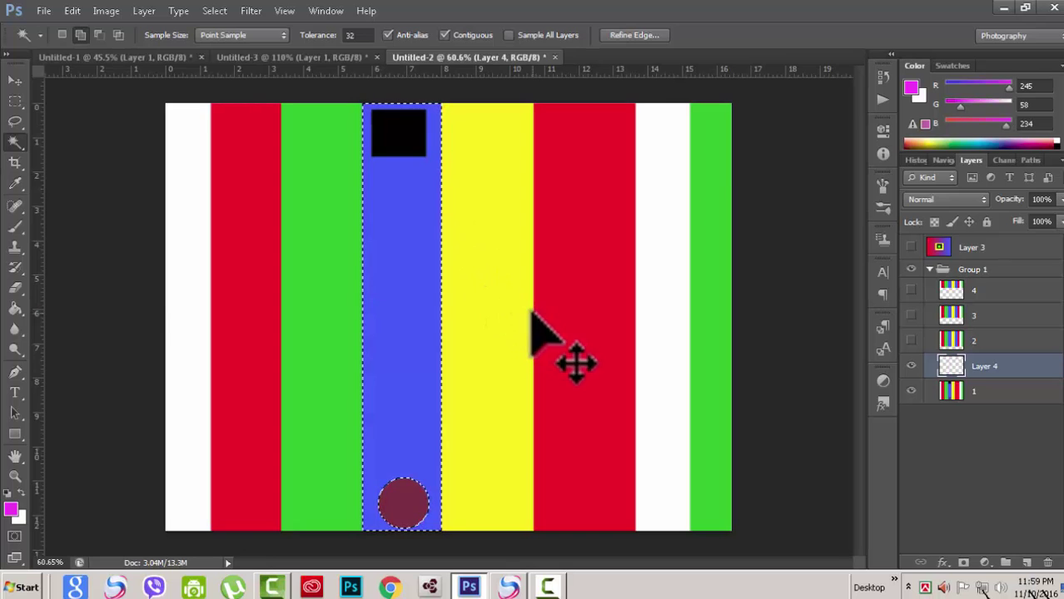
pyautogui.click(1014, 392)
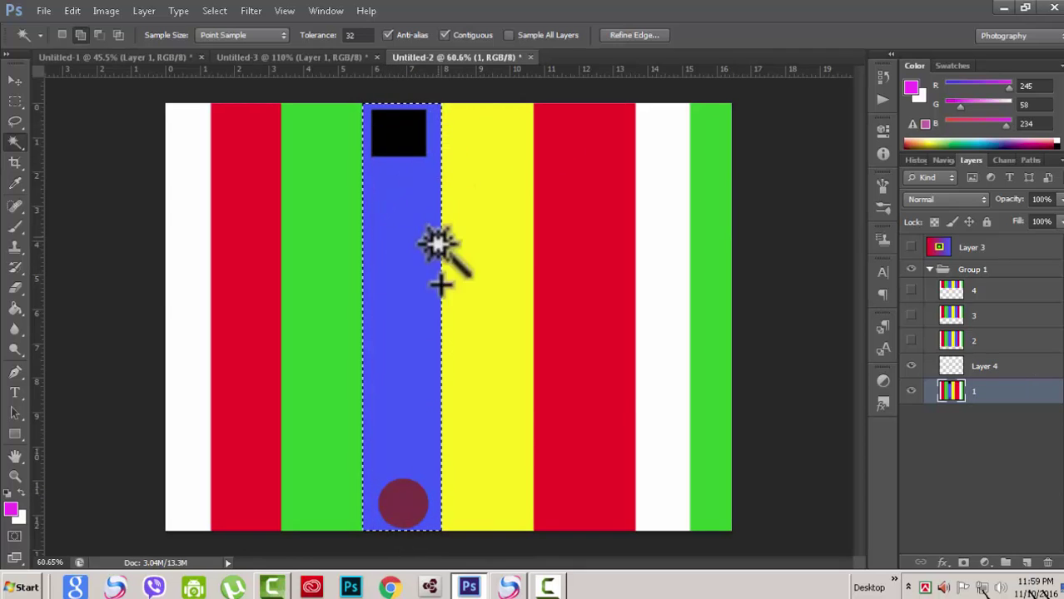
# Refill the stripe magenta on Layer 4, return to layer 1, and set Subtract from selection.
pyautogui.click(1018, 367)
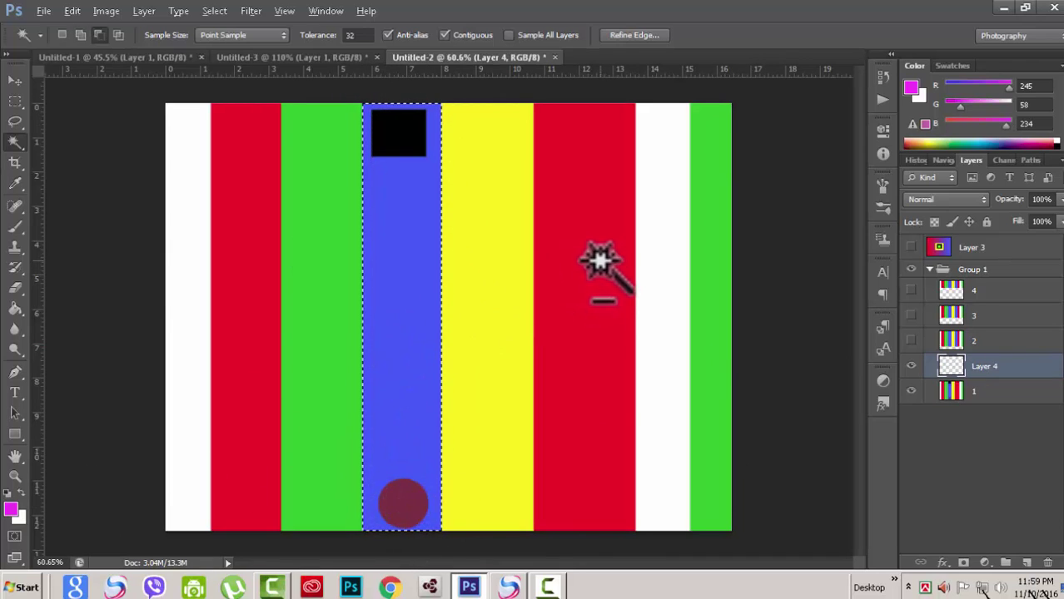
pyautogui.hotkey('alt', 'BackSpace')
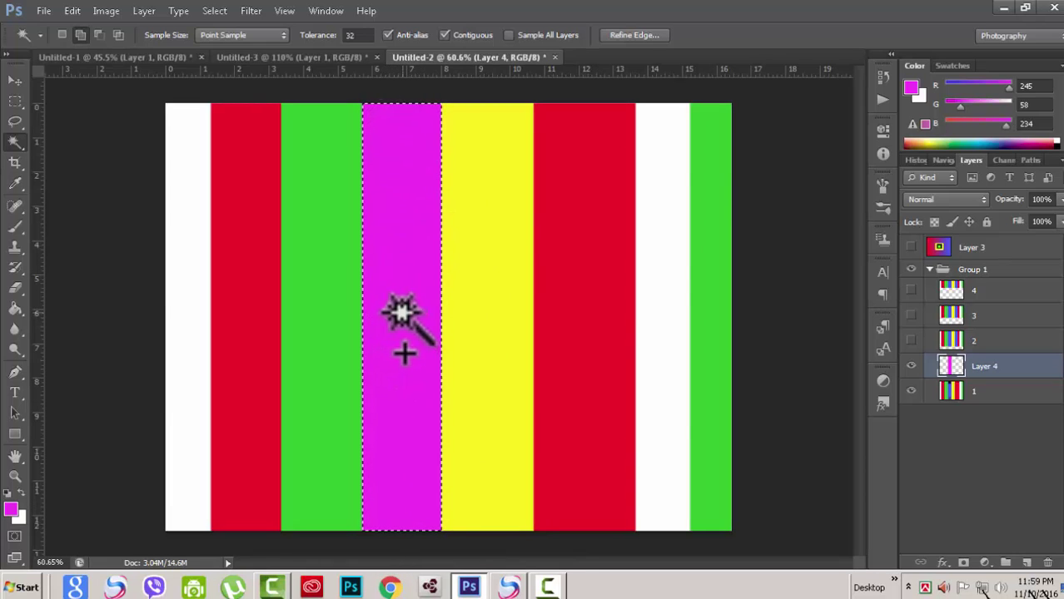
pyautogui.click(1022, 390)
pyautogui.click(81, 36)
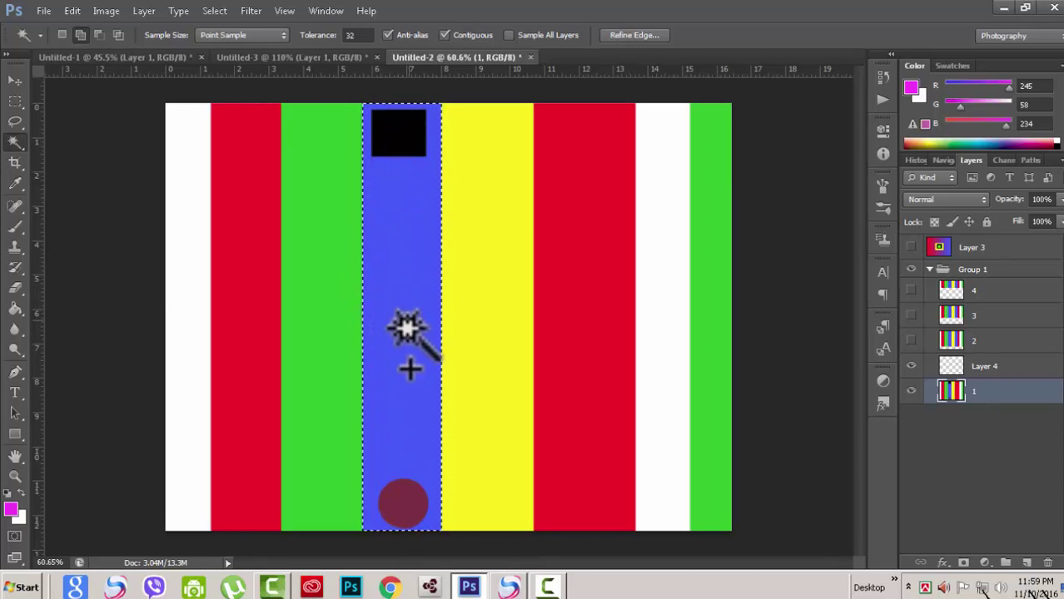
pyautogui.click(100, 36)
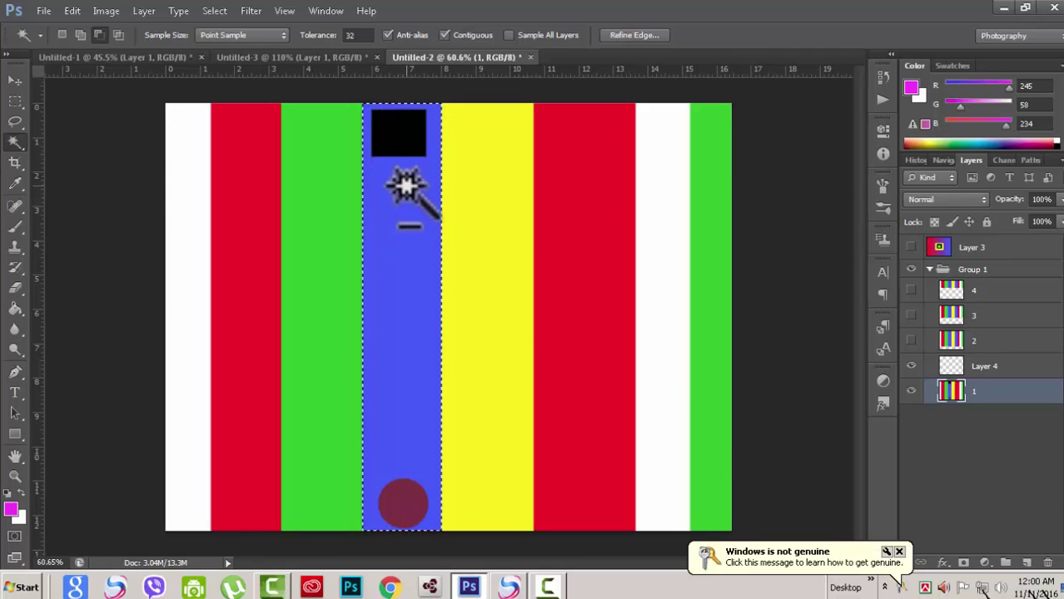
# Dismiss the Windows genuine notification and reselect the Magic Wand.
pyautogui.click(899, 552)
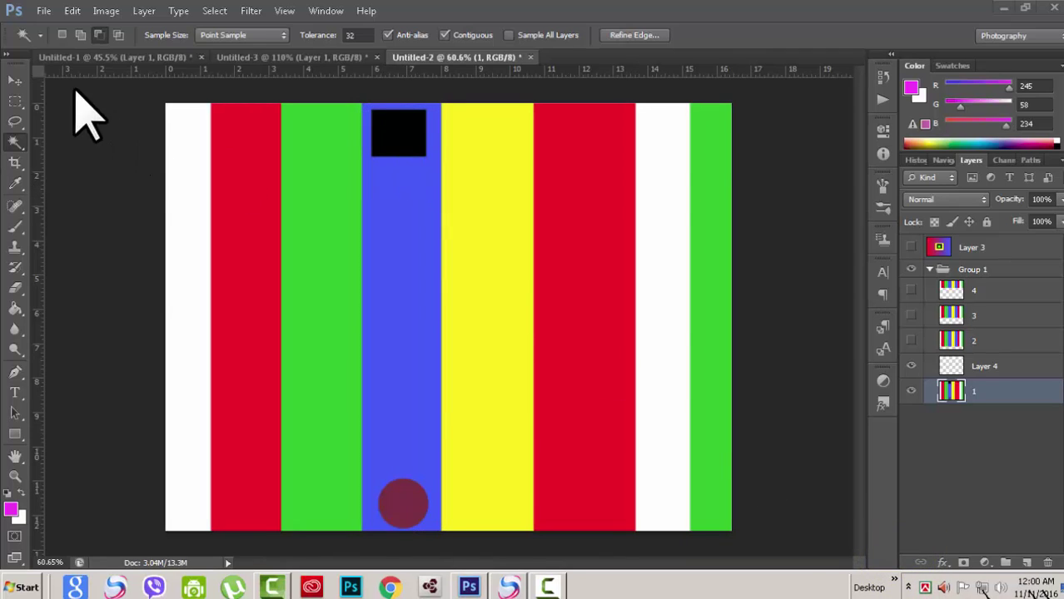
pyautogui.click(15, 142)
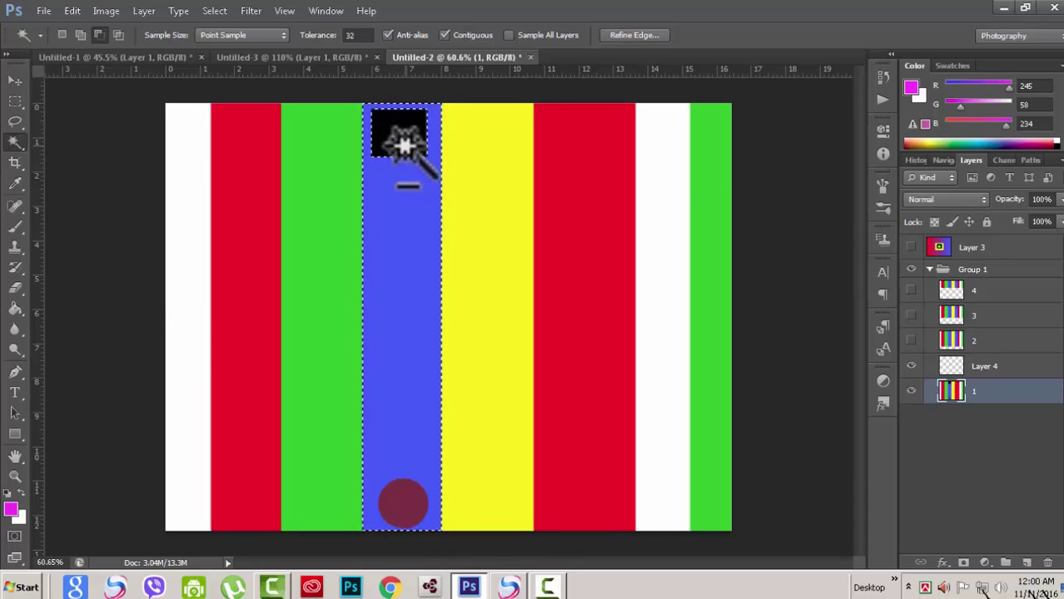
# Fill the selection with magenta on Layer 4, then drop the selection in Subtract mode.
pyautogui.click(1007, 366)
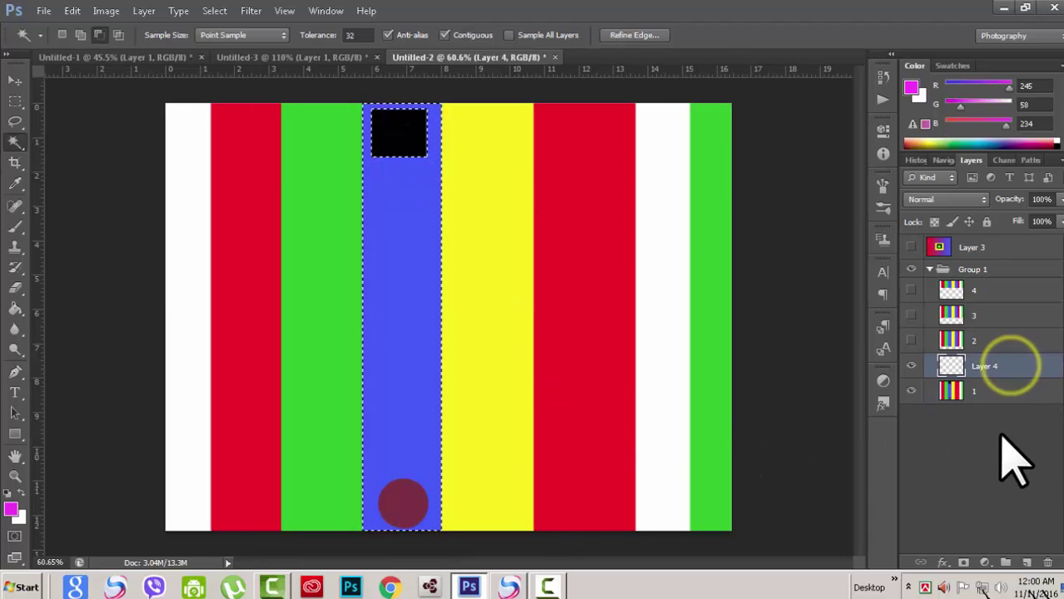
pyautogui.hotkey('alt', 'BackSpace')
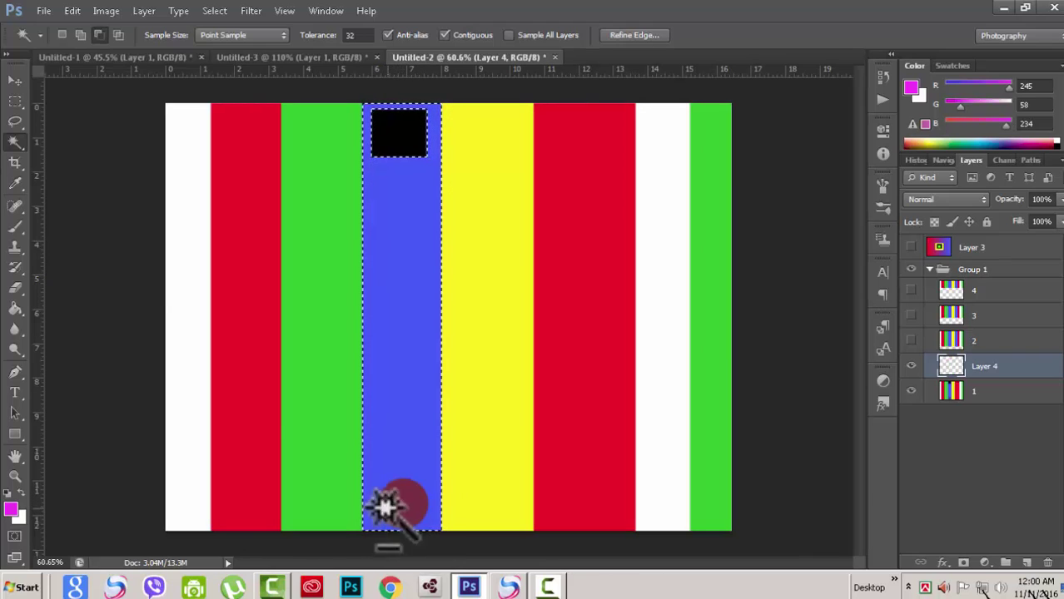
pyautogui.click(95, 34)
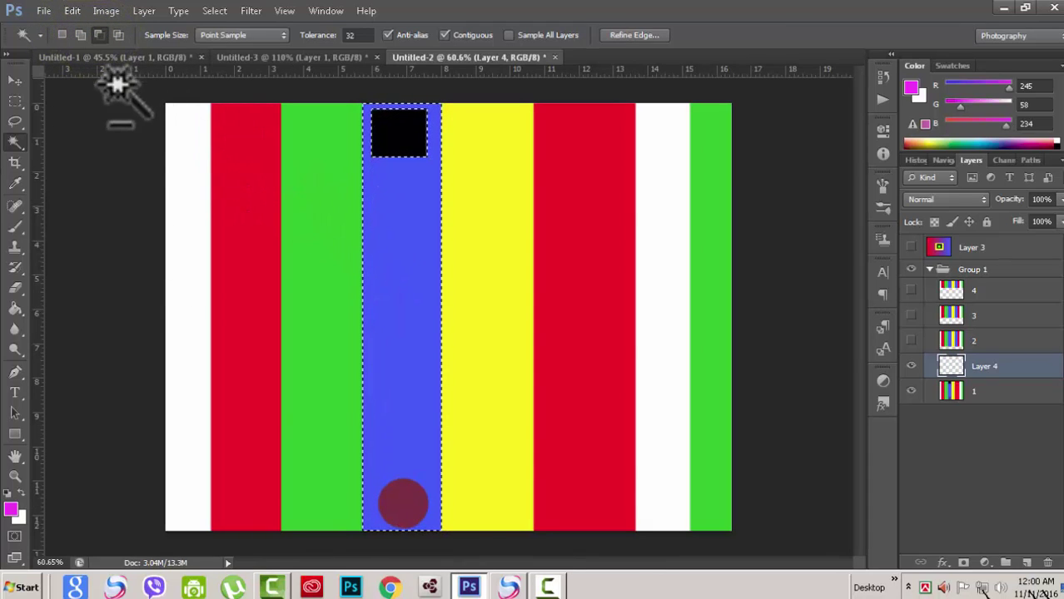
pyautogui.click(397, 249)
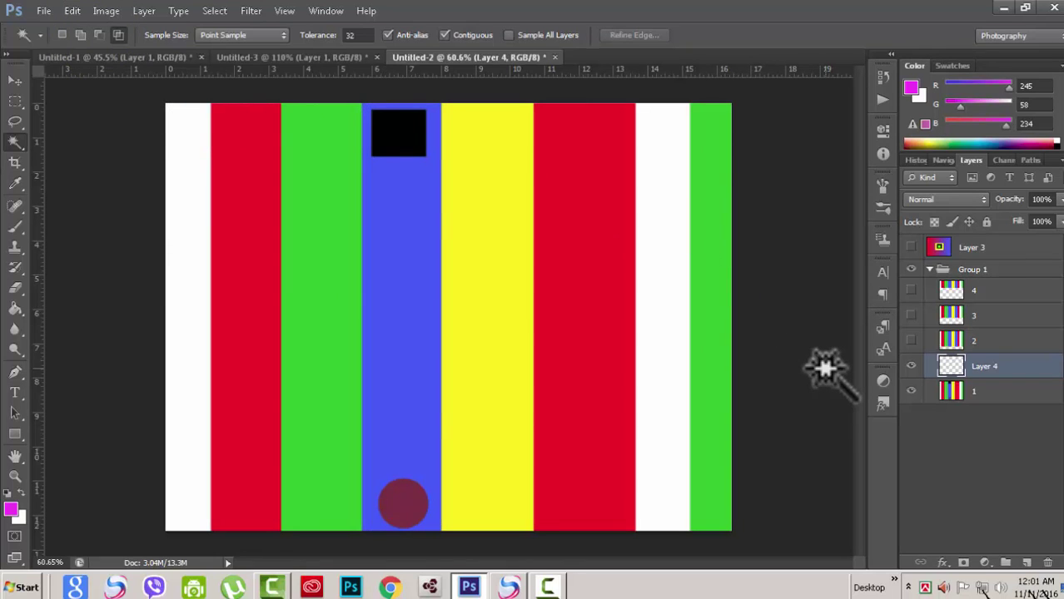
pyautogui.hotkey('ctrl', 'a')
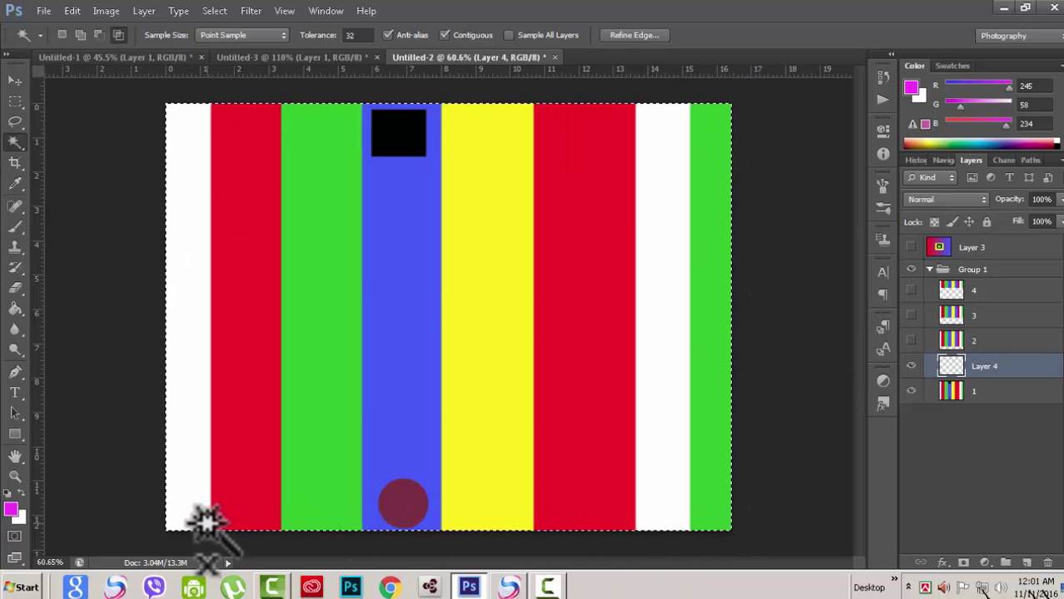
pyautogui.hotkey('ctrl', 'a')
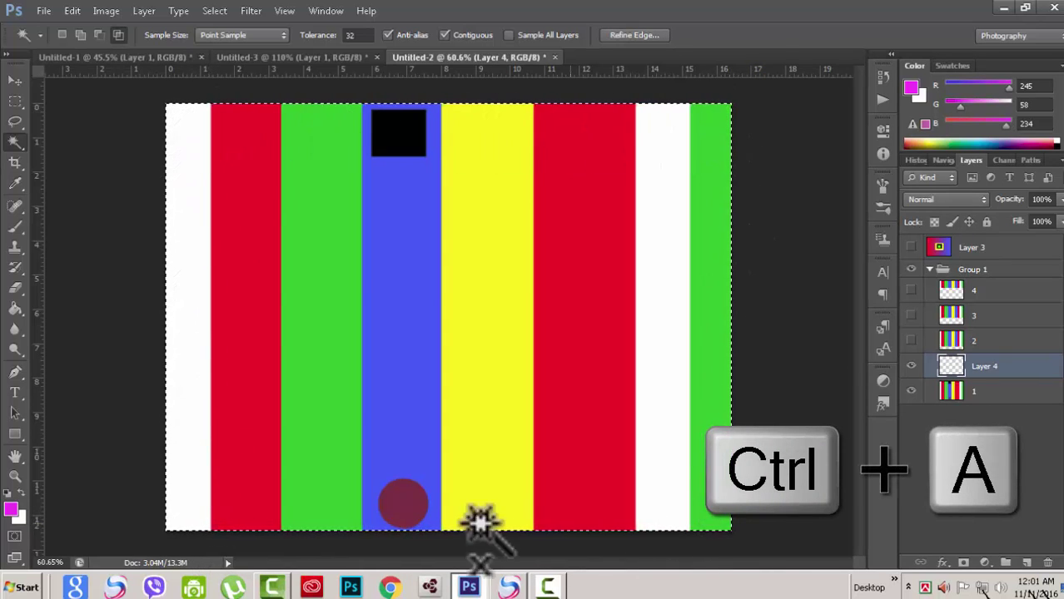
pyautogui.click(995, 390)
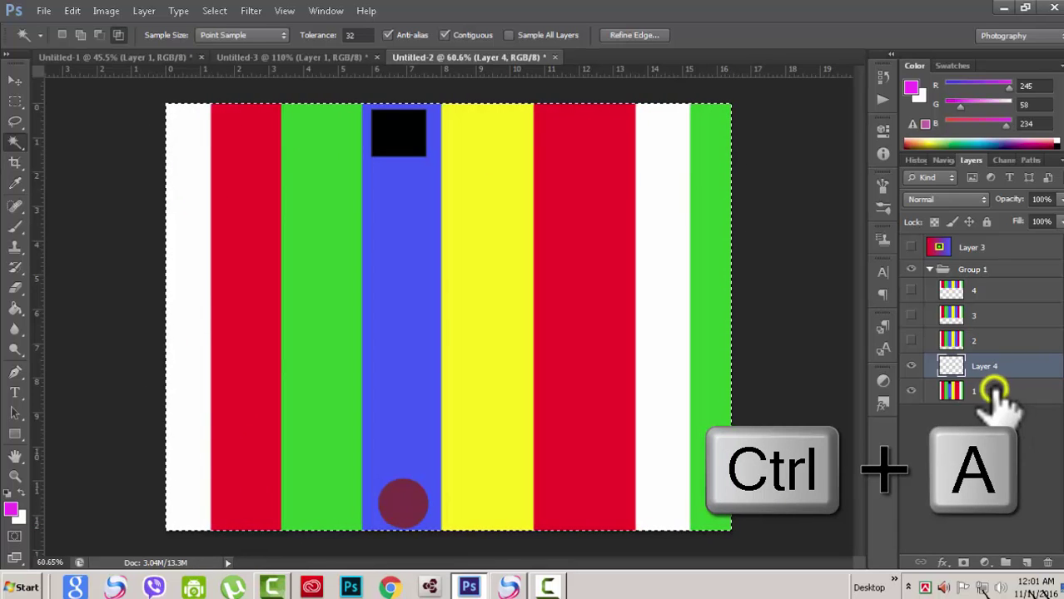
pyautogui.click(911, 391)
pyautogui.click(910, 392)
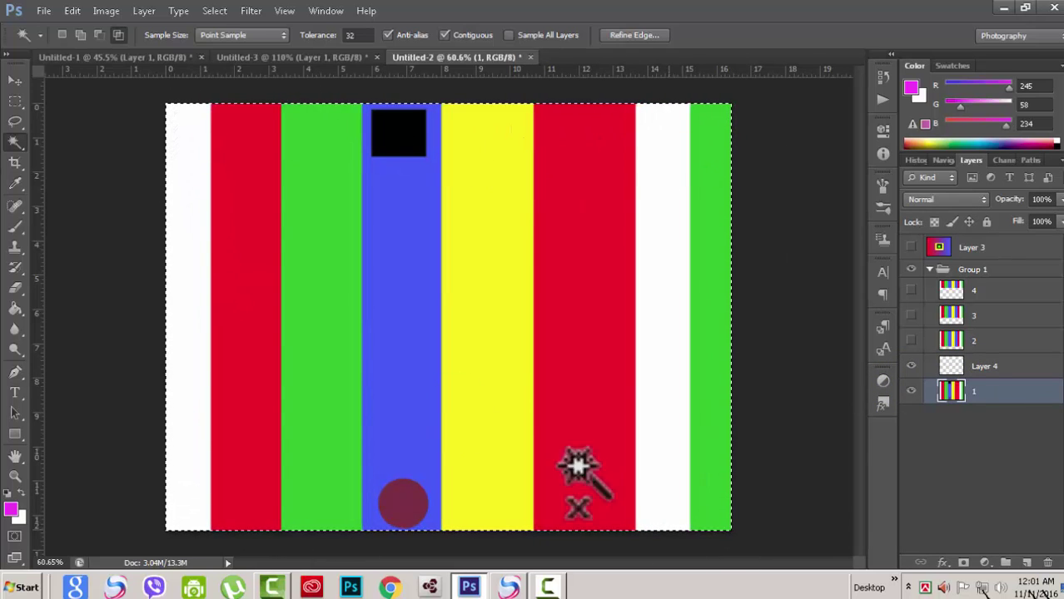
pyautogui.click(216, 10)
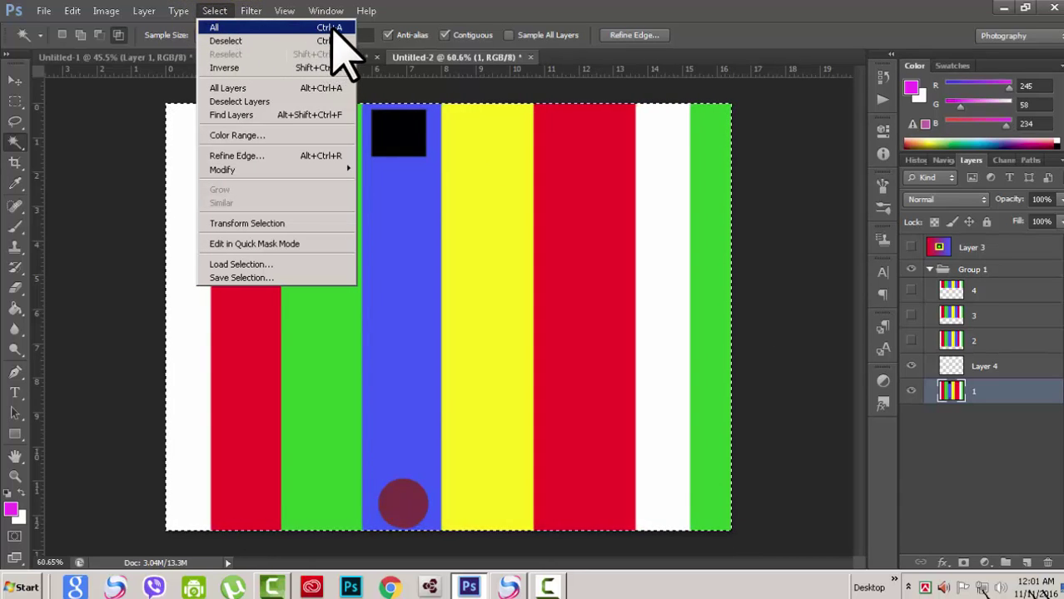
pyautogui.click(428, 28)
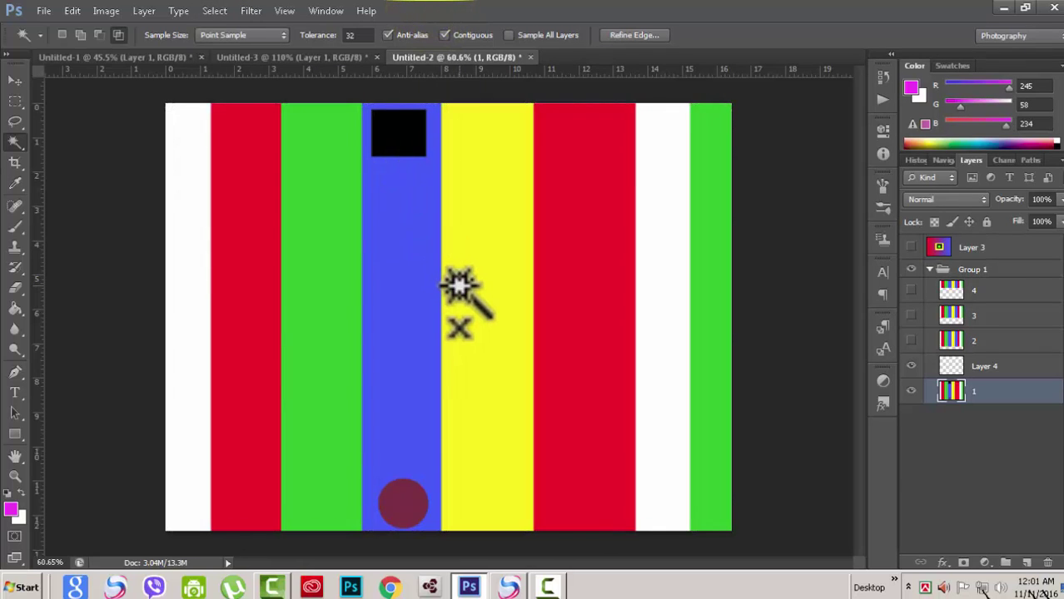
pyautogui.hotkey('ctrl', 'd')
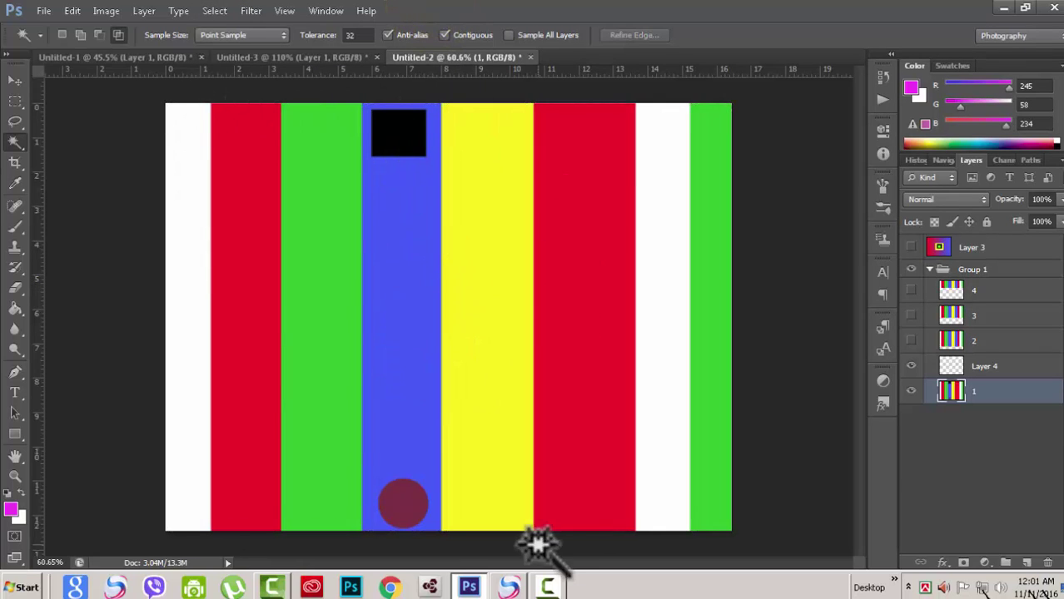
pyautogui.hotkey('ctrl', 'a')
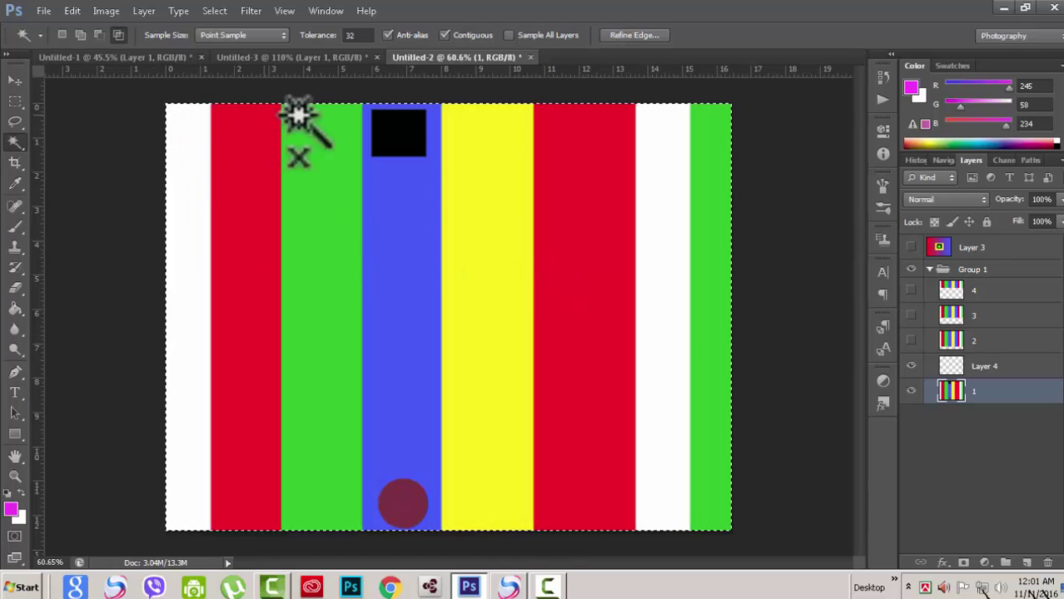
pyautogui.click(215, 11)
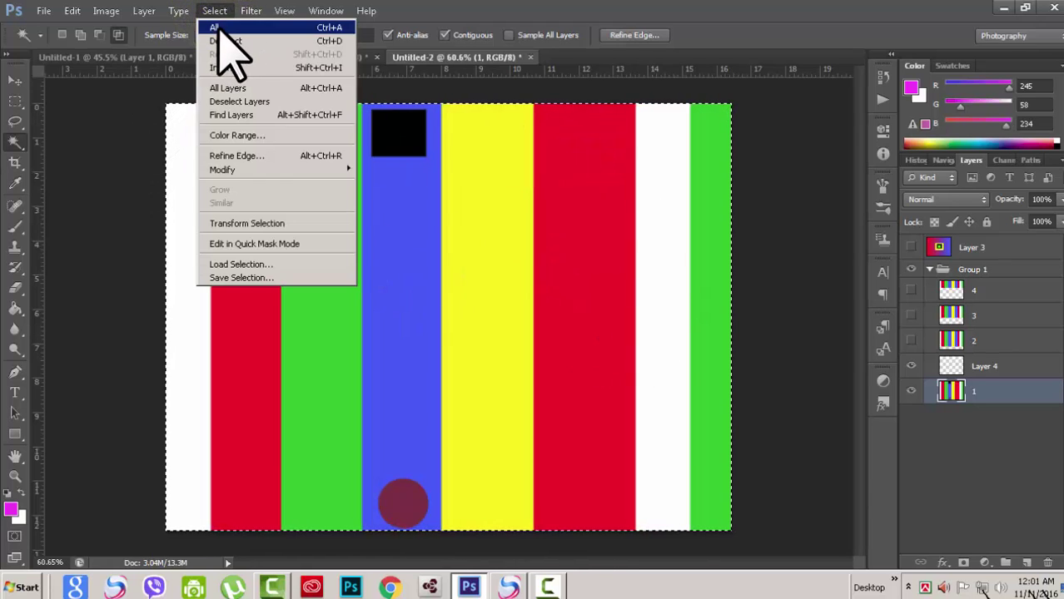
pyautogui.click(214, 27)
# Select the whole canvas via the Select menu, then return to New selection and clear it.
pyautogui.hotkey('ctrl', 'd')
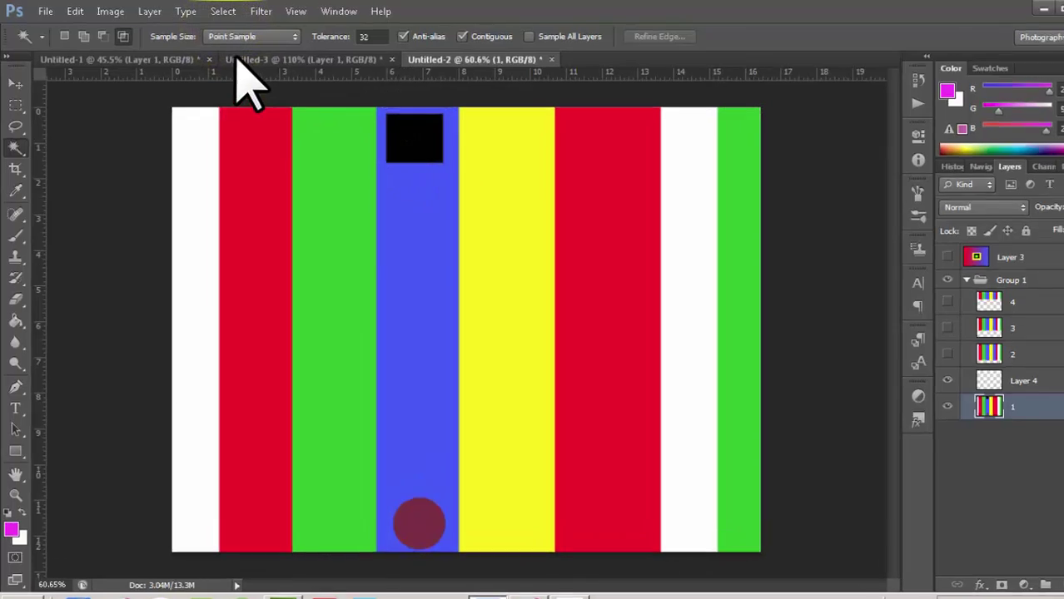
pyautogui.click(214, 10)
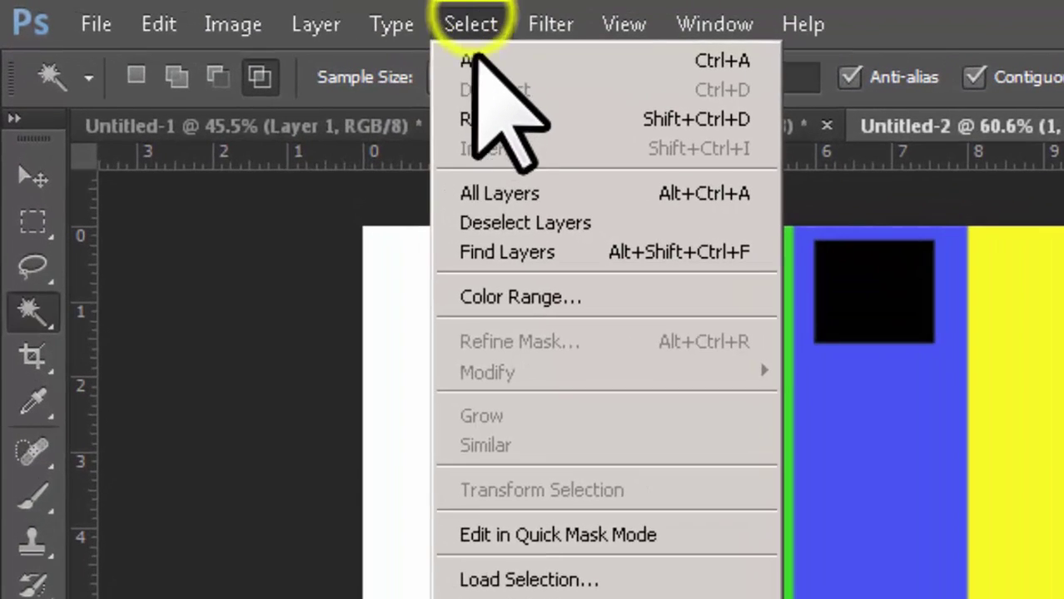
pyautogui.click(467, 57)
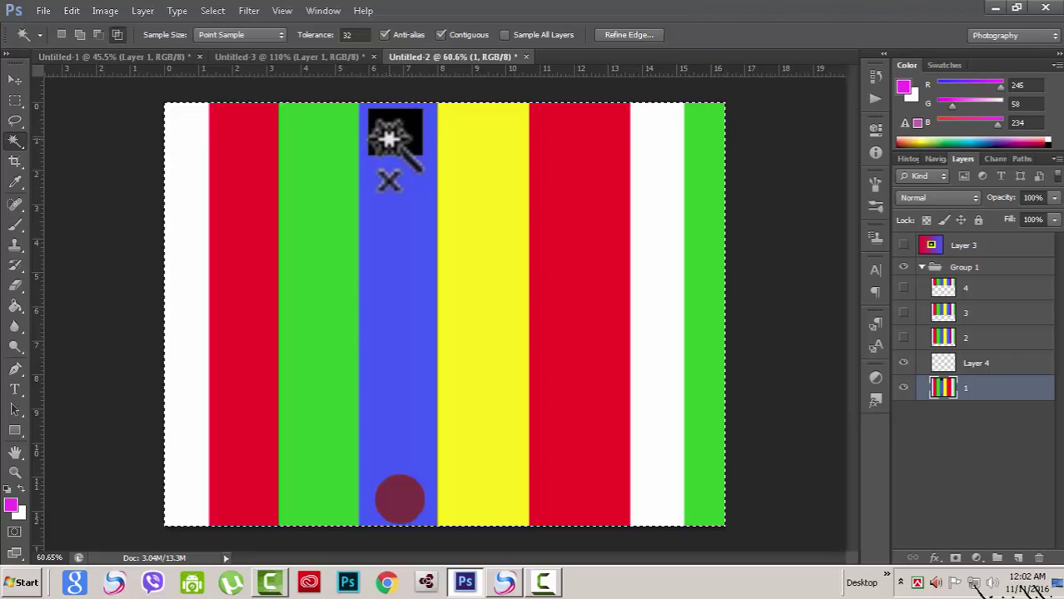
pyautogui.click(120, 35)
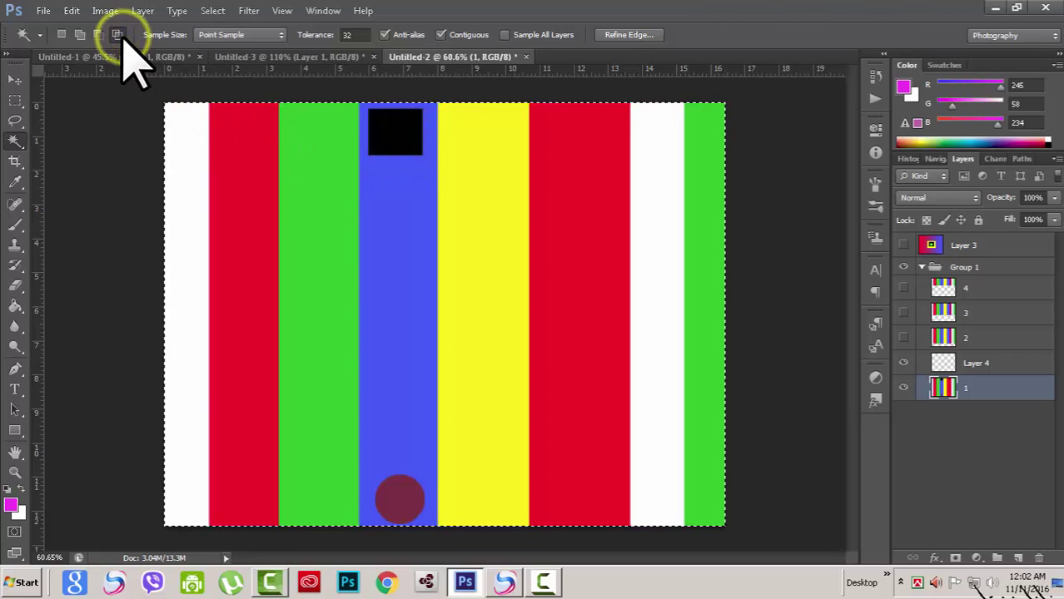
pyautogui.click(62, 34)
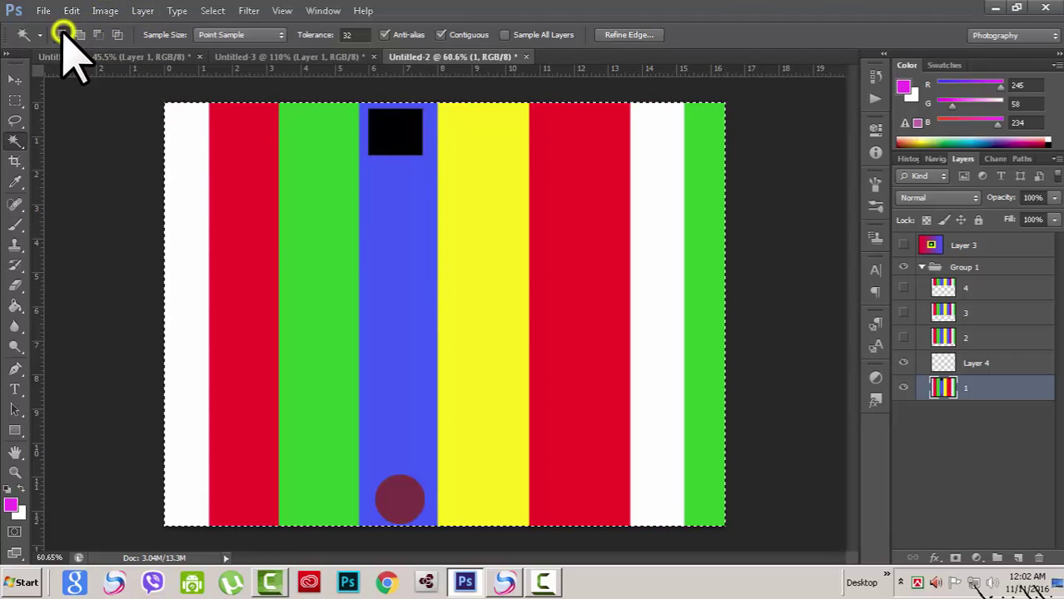
pyautogui.click(393, 254)
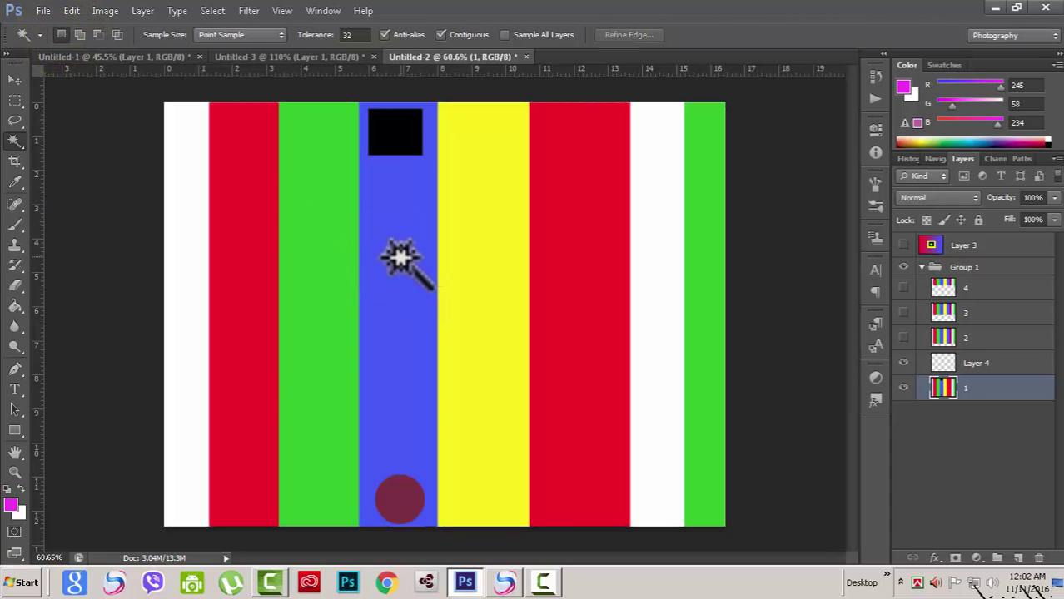
# Select all with Ctrl+A and set the wand to subtract the black square.
pyautogui.hotkey('ctrl', 'a')
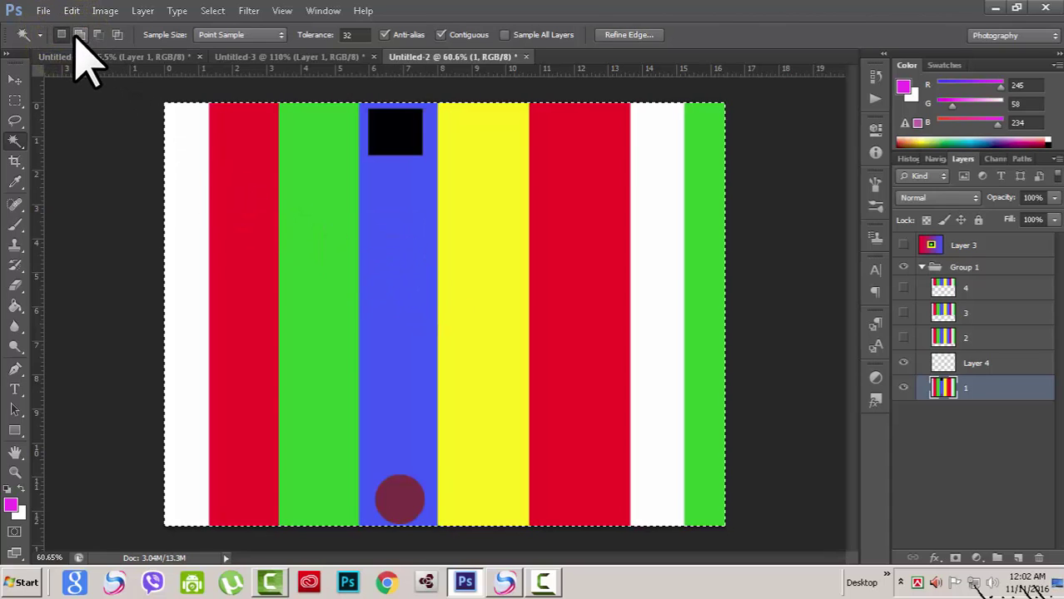
pyautogui.click(80, 35)
pyautogui.click(399, 283)
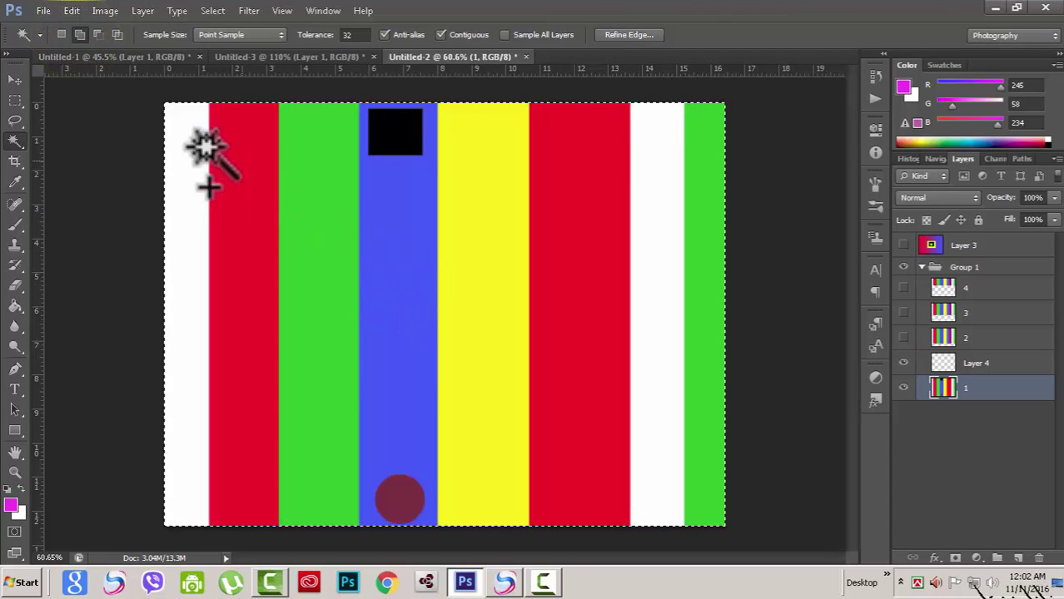
pyautogui.click(98, 35)
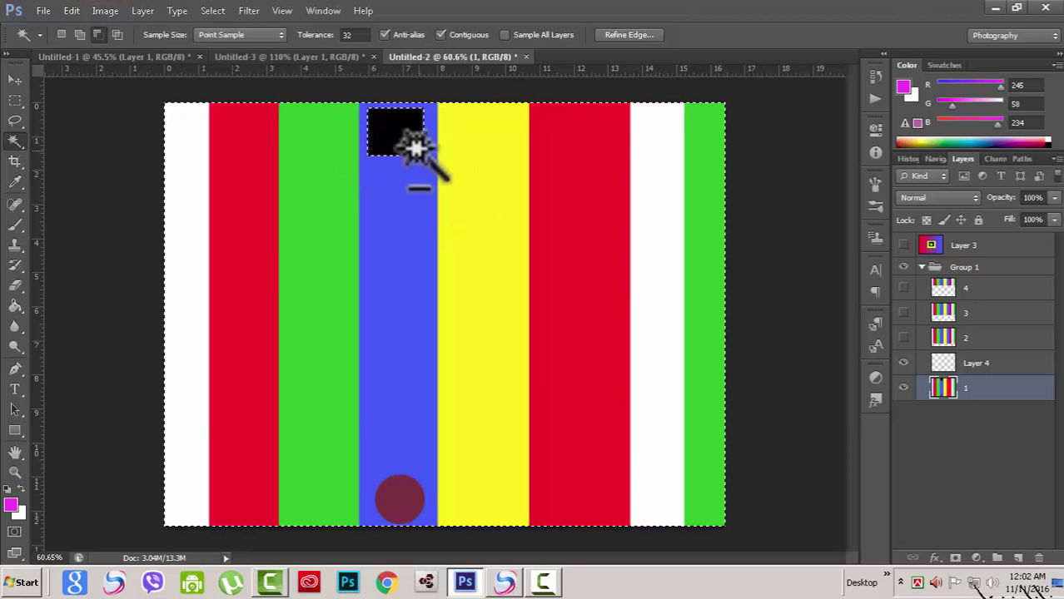
# Fill the selection magenta on Layer 4, undo, deselect, and select the whole canvas again.
pyautogui.click(975, 361)
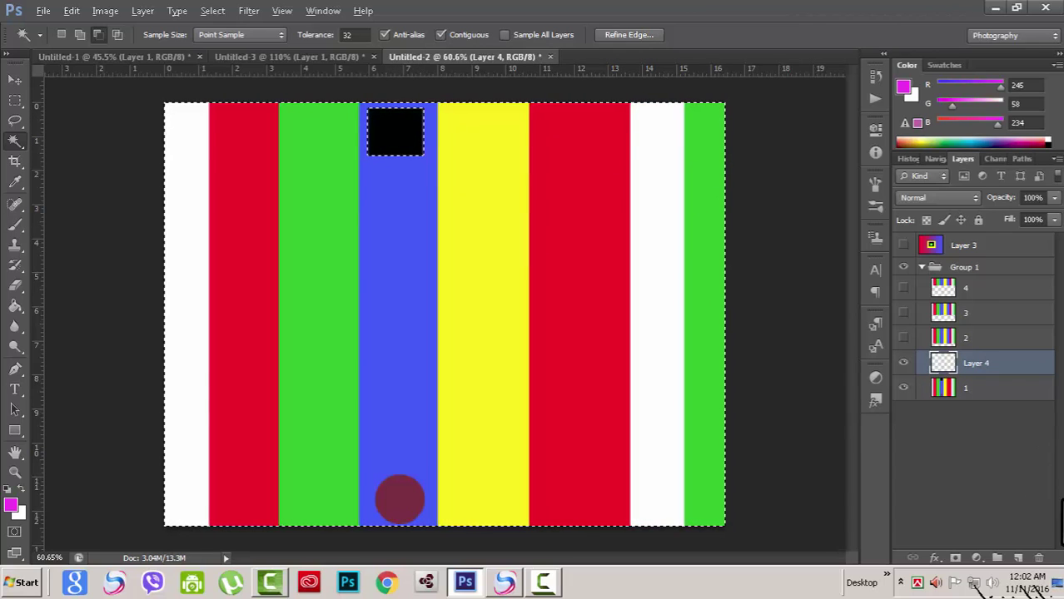
pyautogui.hotkey('alt', 'BackSpace')
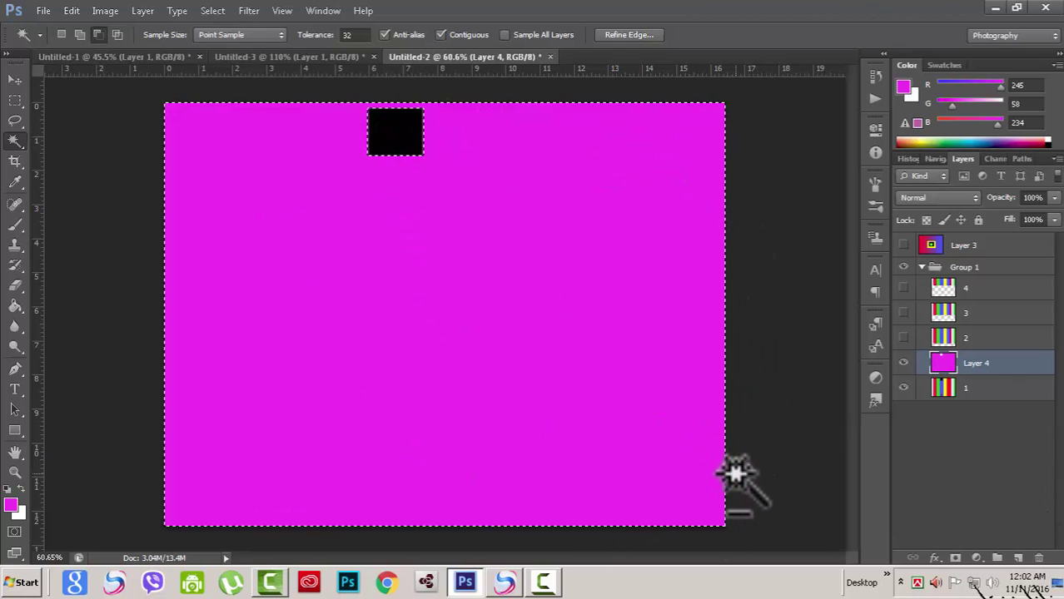
pyautogui.hotkey('ctrl', 'z')
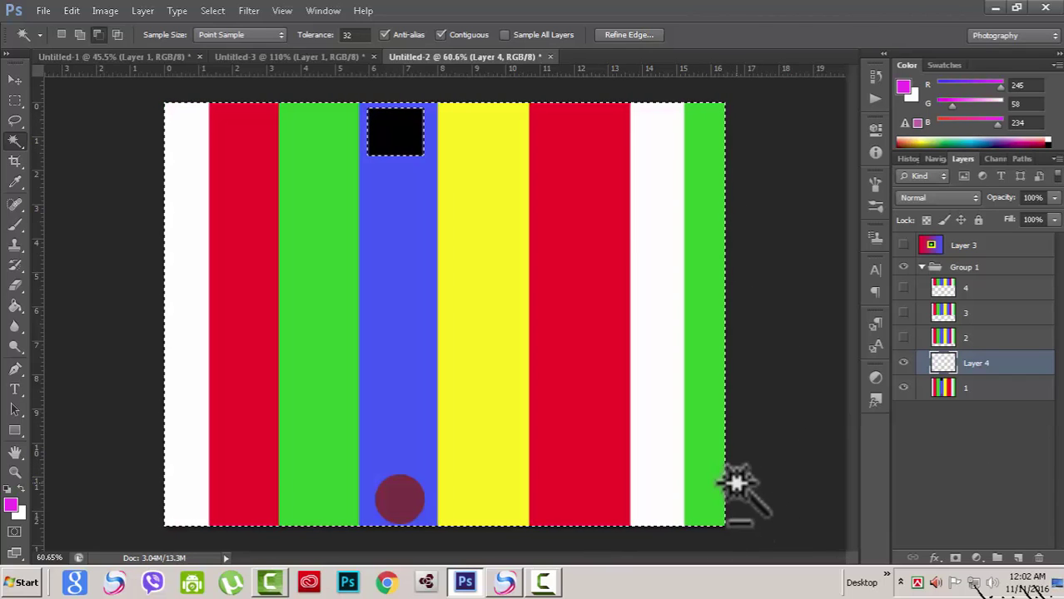
pyautogui.hotkey('ctrl', 'd')
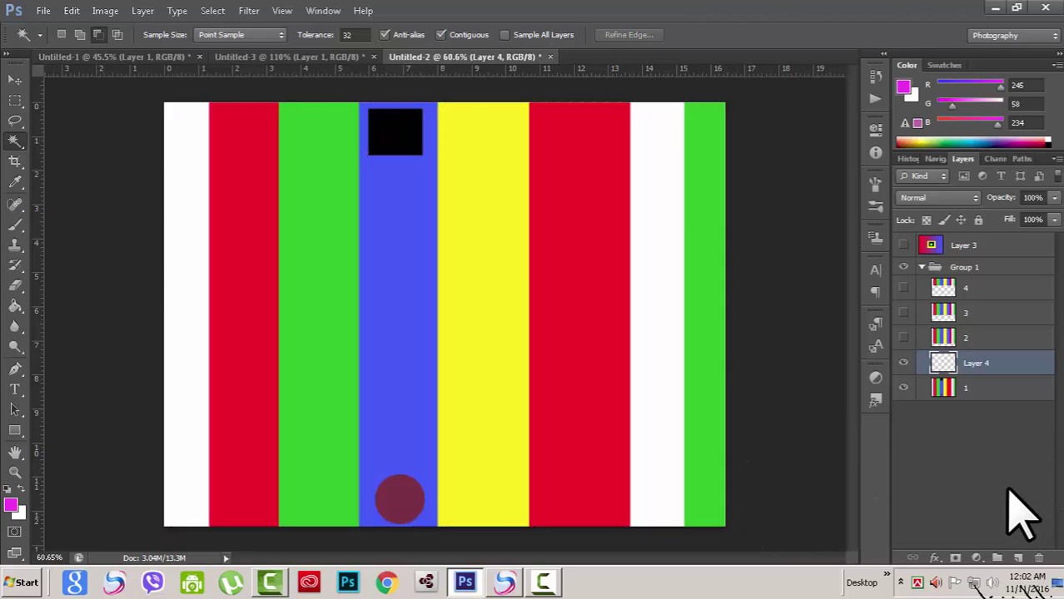
pyautogui.hotkey('ctrl', 'a')
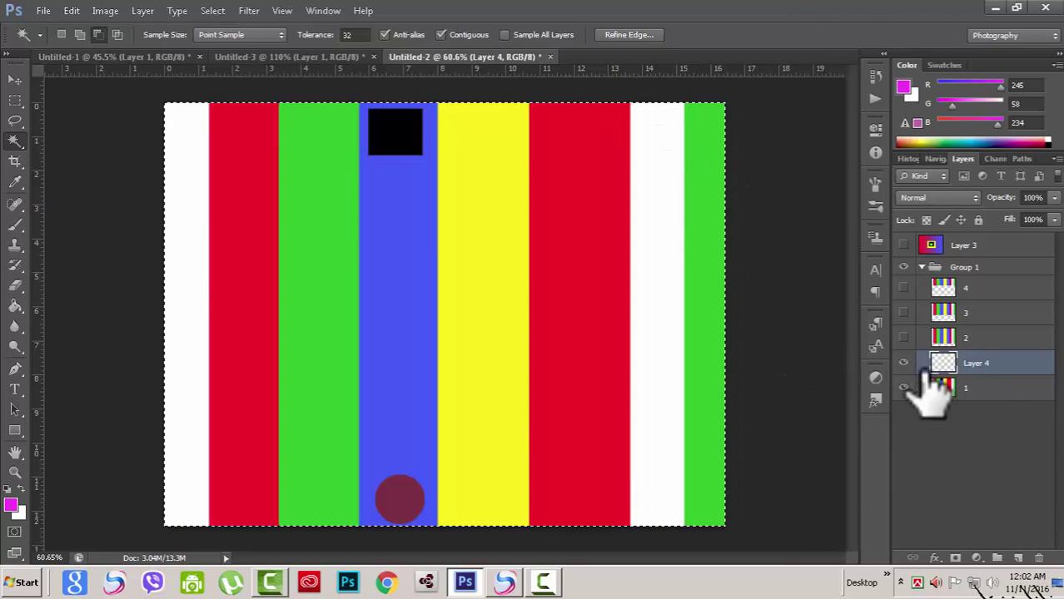
# Make layer 1 active and add the blue, red and white stripes and the black square to the selection.
pyautogui.click(984, 387)
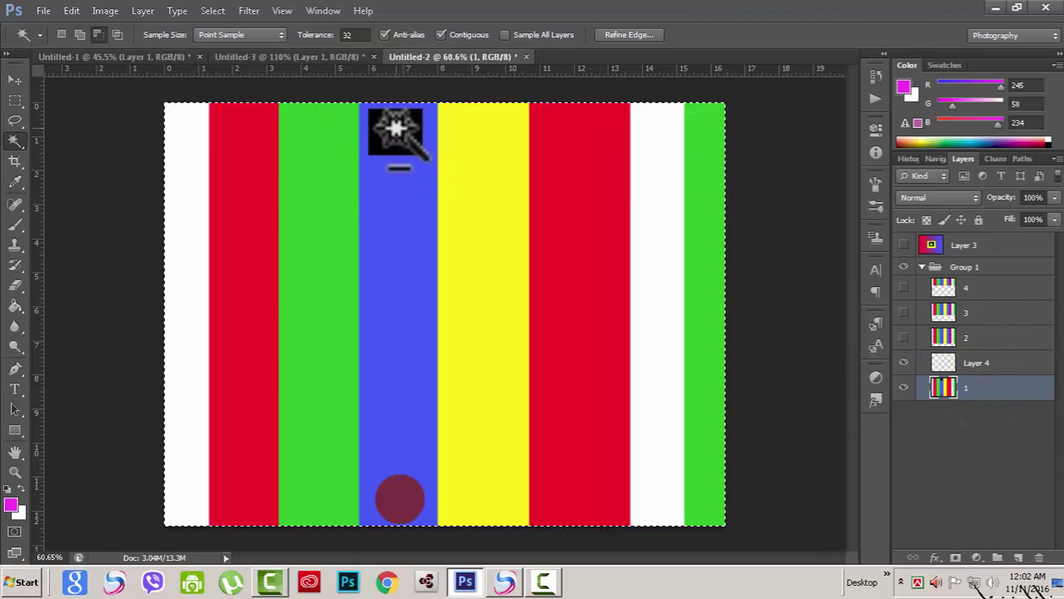
pyautogui.click(80, 34)
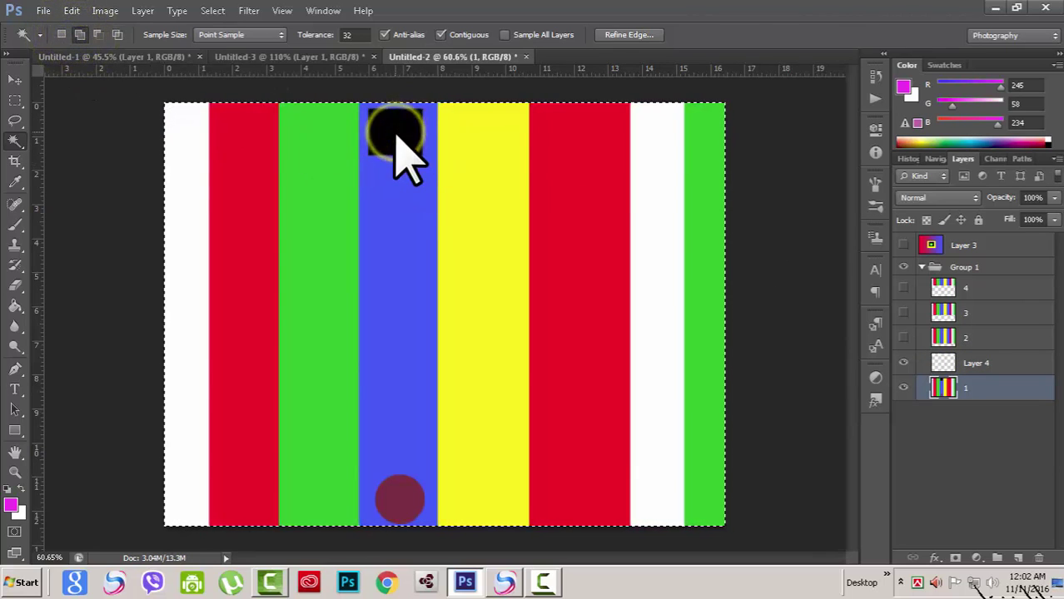
pyautogui.click(406, 491)
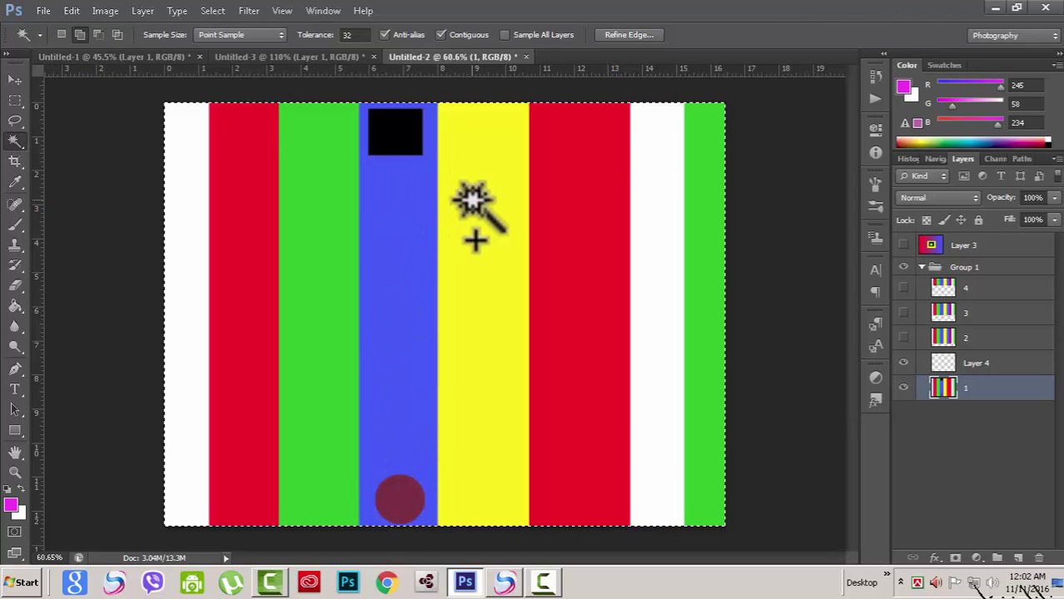
pyautogui.click(568, 241)
pyautogui.click(658, 245)
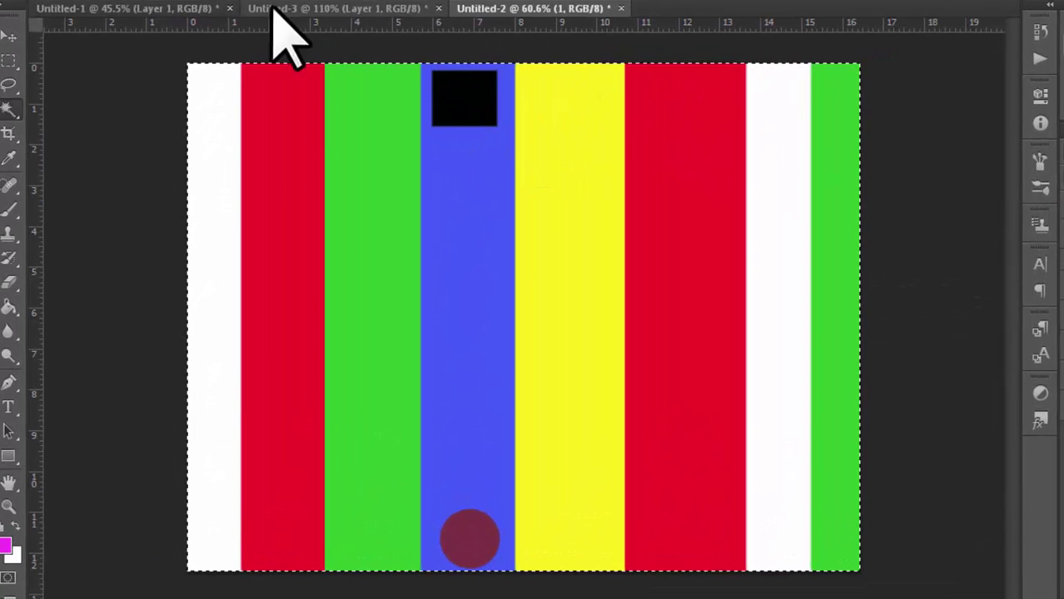
pyautogui.click(464, 93)
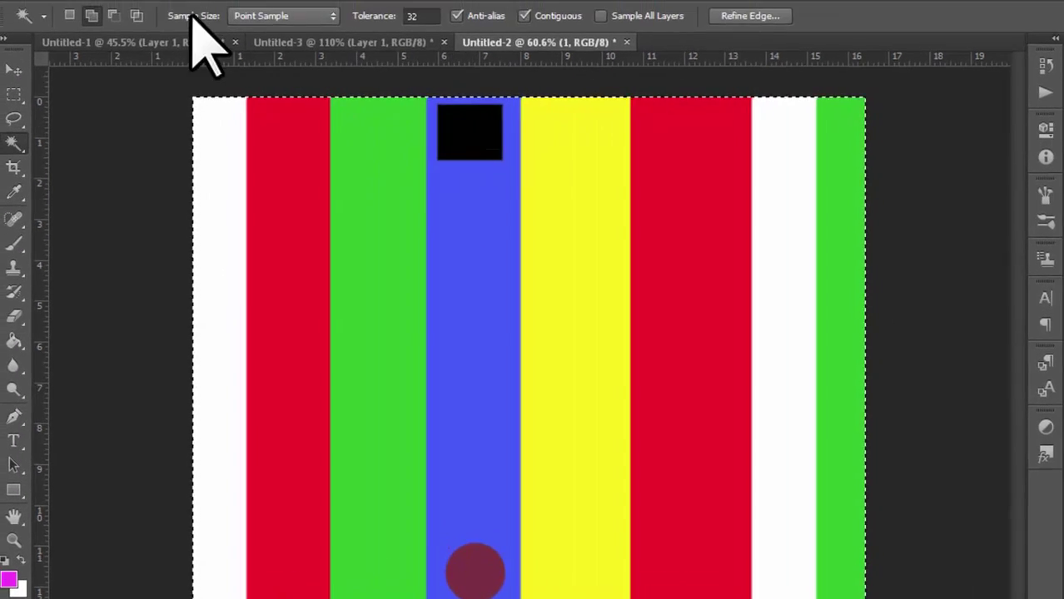
# Intersect the selection down to the black square, fill it magenta, then undo back to black and deselect.
pyautogui.click(137, 15)
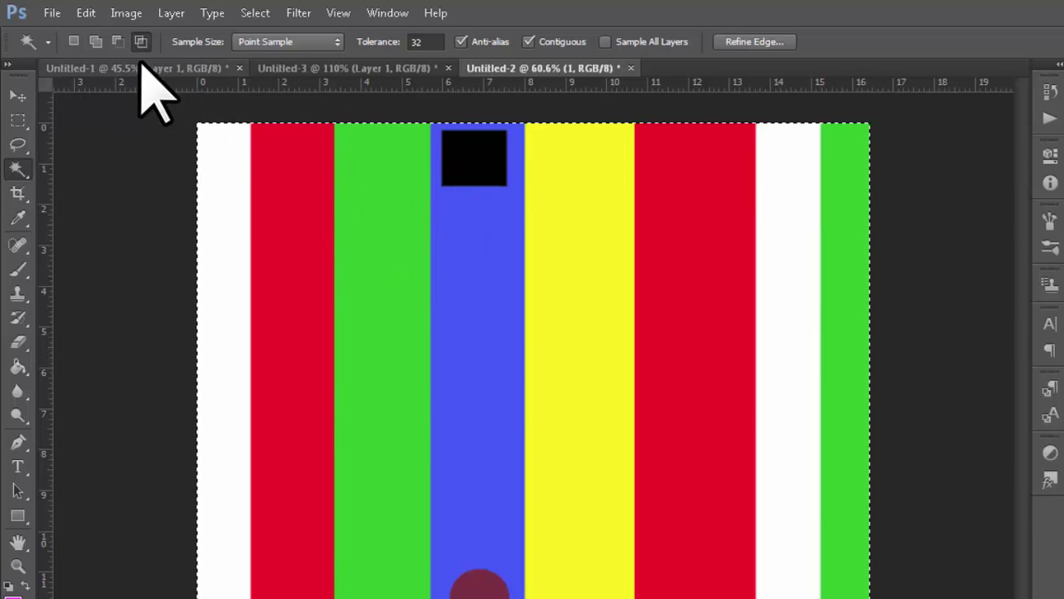
pyautogui.click(469, 158)
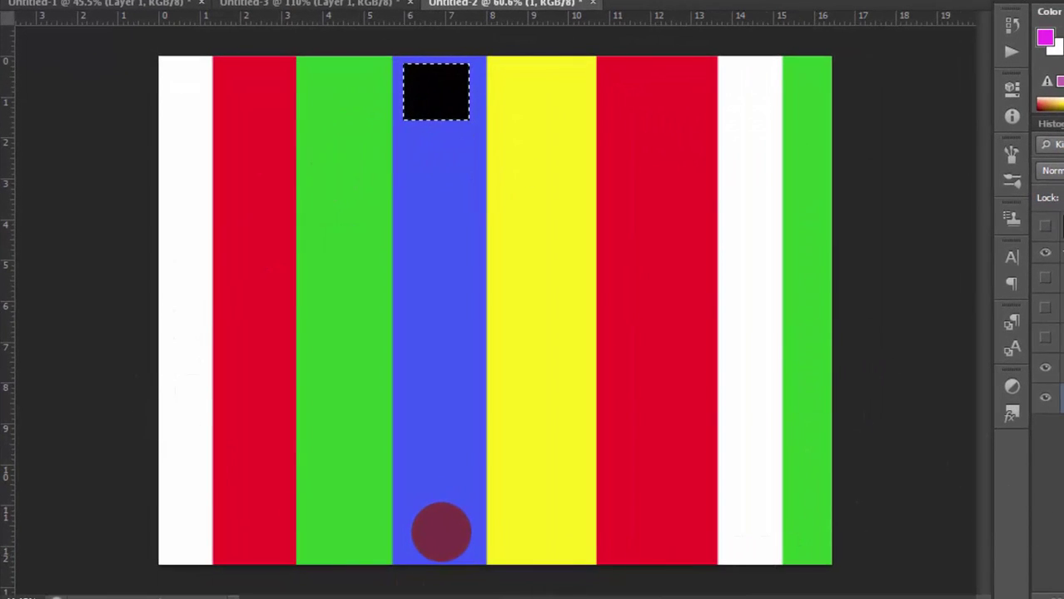
pyautogui.hotkey('alt', 'BackSpace')
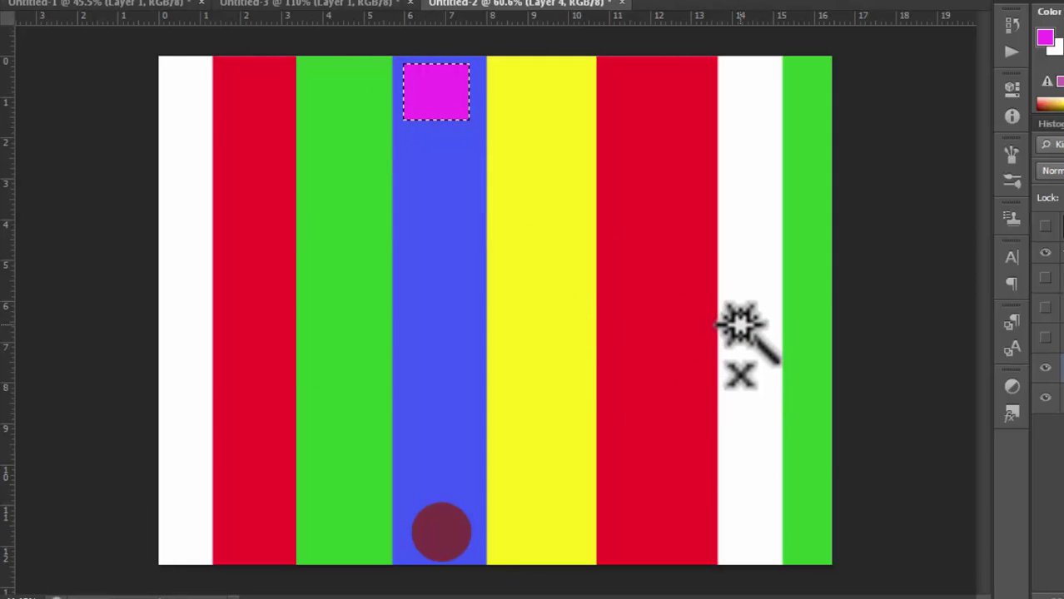
pyautogui.hotkey('ctrl', 'd')
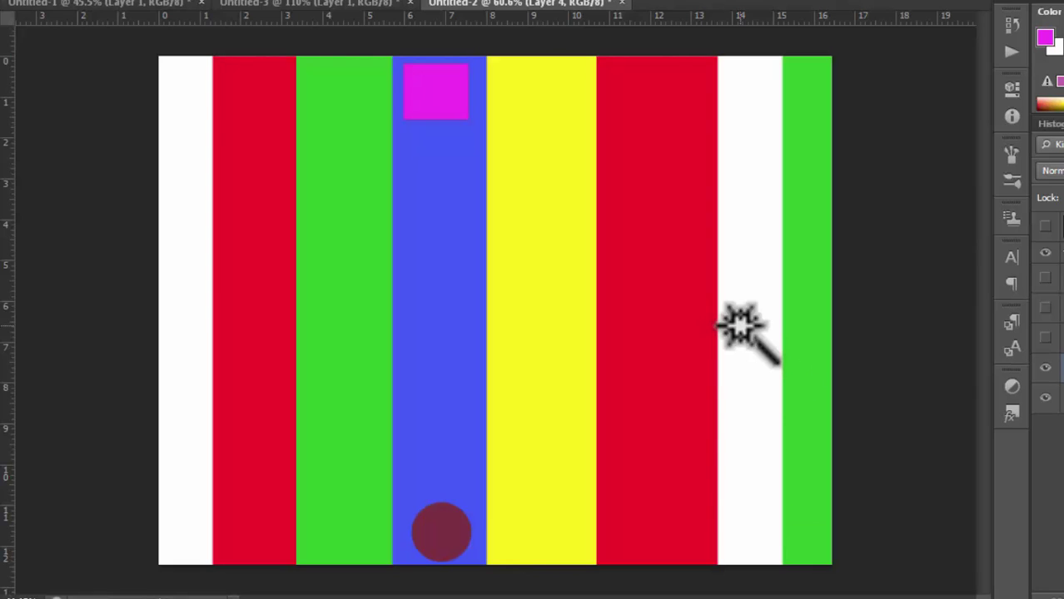
pyautogui.hotkey('ctrl', 'alt', 'z')
pyautogui.hotkey('ctrl', 'alt', 'z')
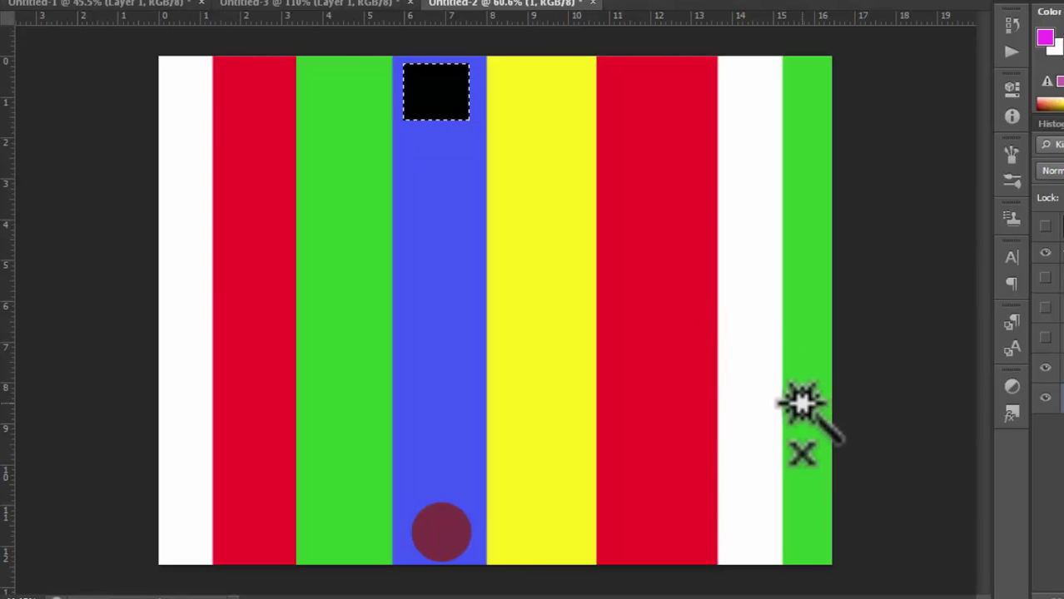
pyautogui.hotkey('ctrl', 'd')
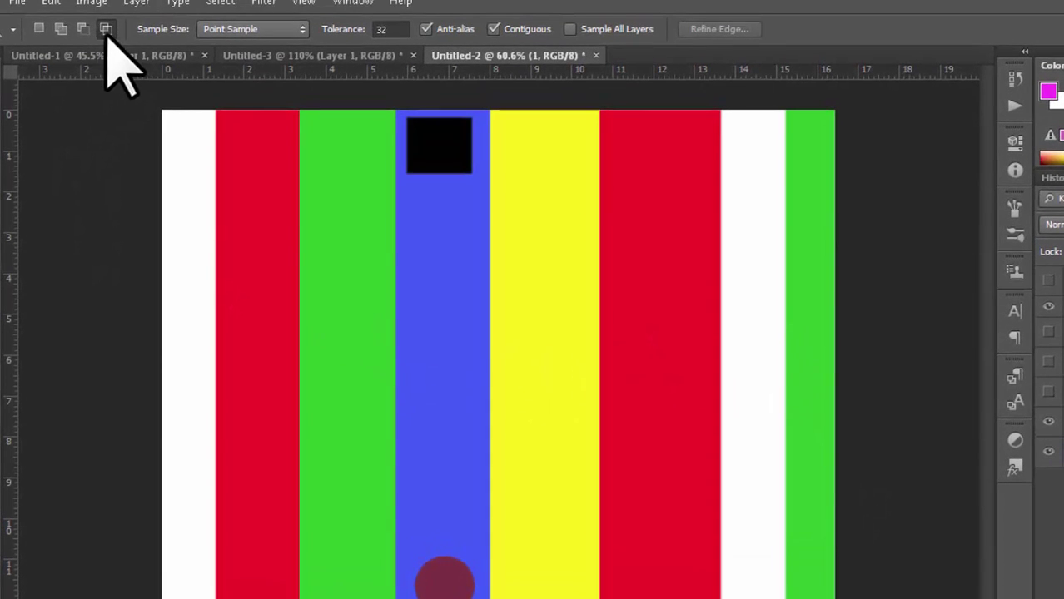
# Select the whole canvas, then intersect it with the rightmost green stripe so only that stripe remains.
pyautogui.hotkey('ctrl', 'a')
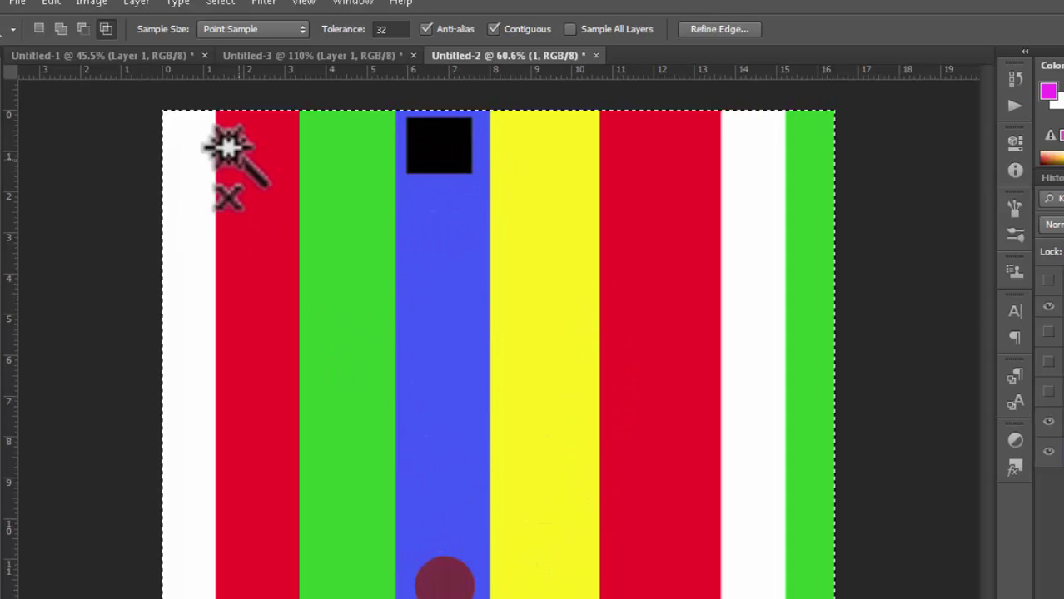
pyautogui.click(106, 30)
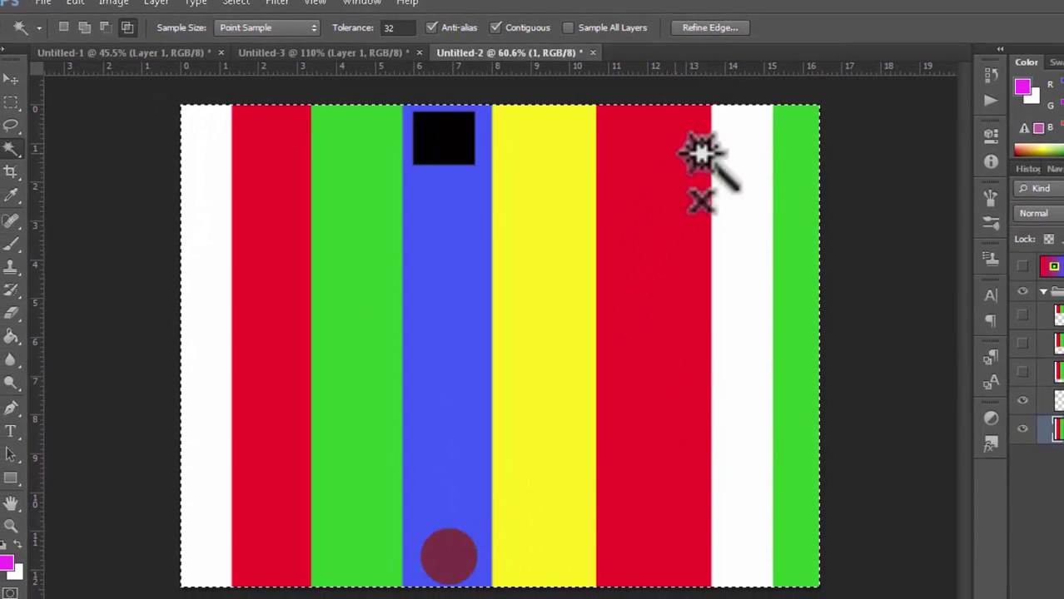
pyautogui.click(800, 155)
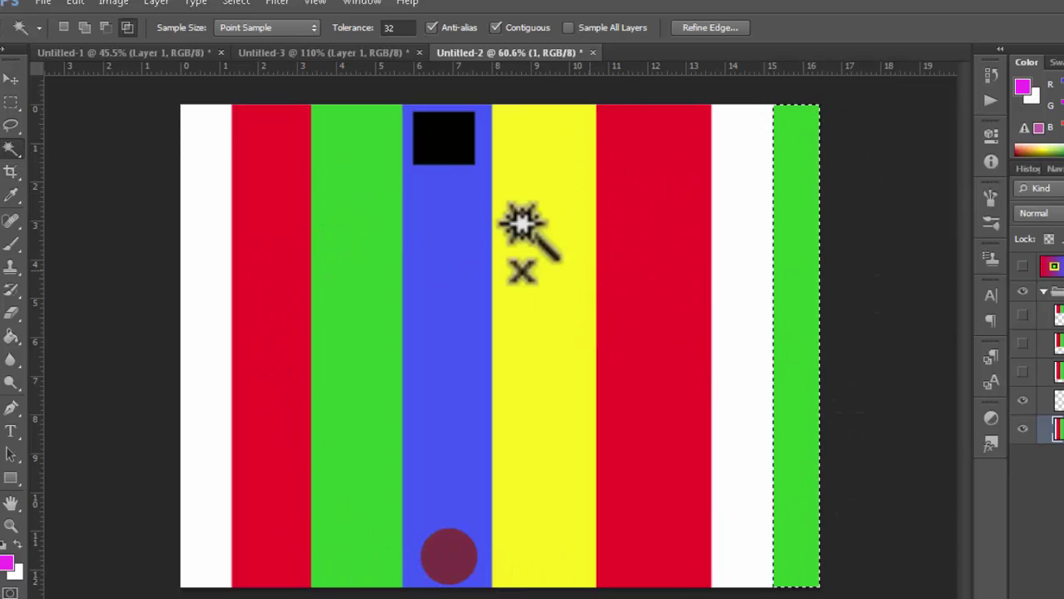
pyautogui.click(127, 27)
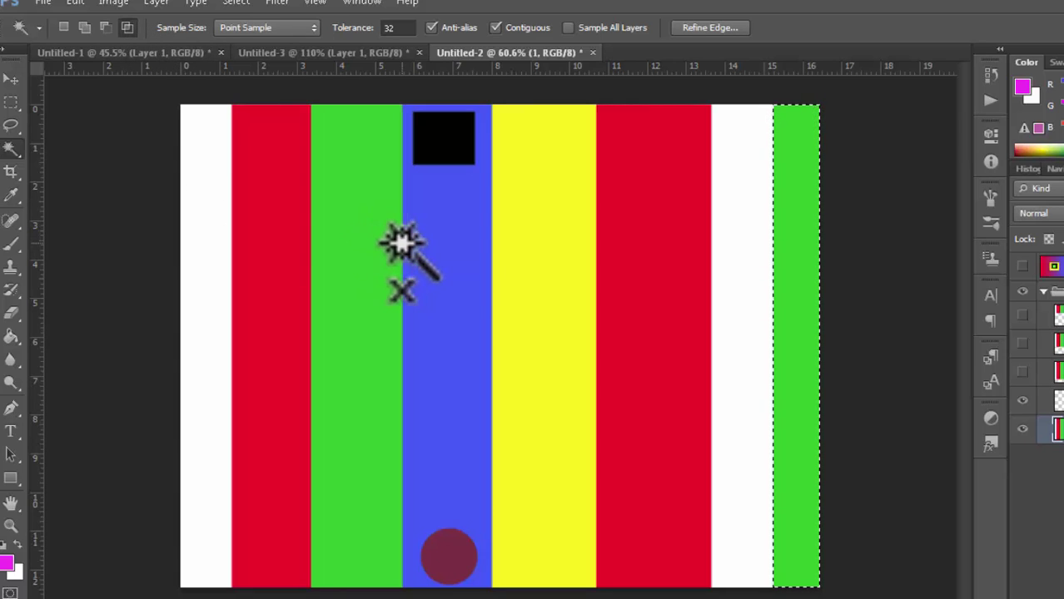
# Toggle Contiguous off and on, then intersect the red stripe selection with the green stripe, dismissing the no-pixels warning.
pyautogui.click(397, 240)
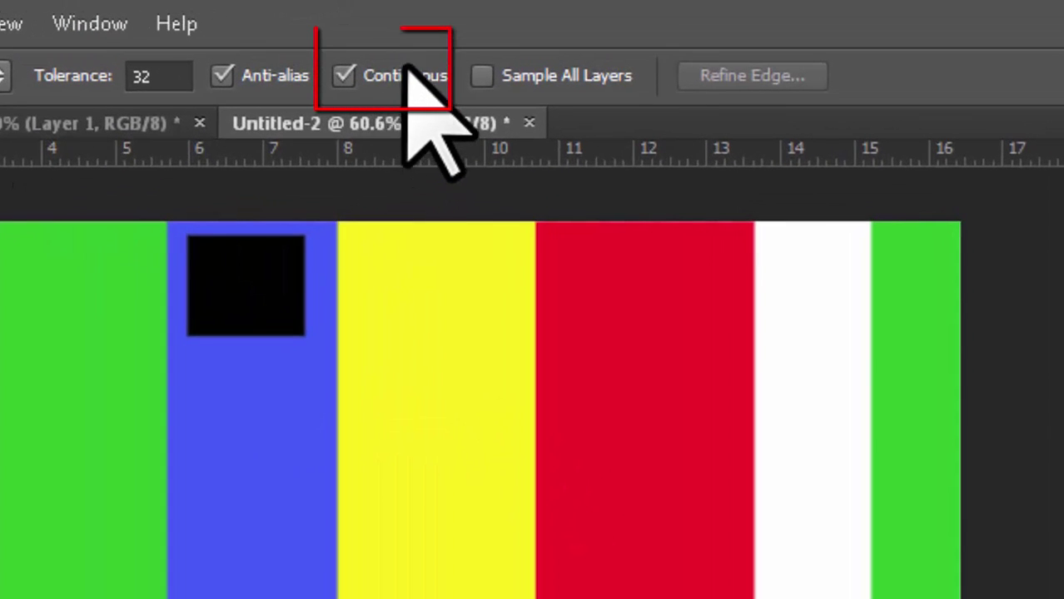
pyautogui.click(344, 75)
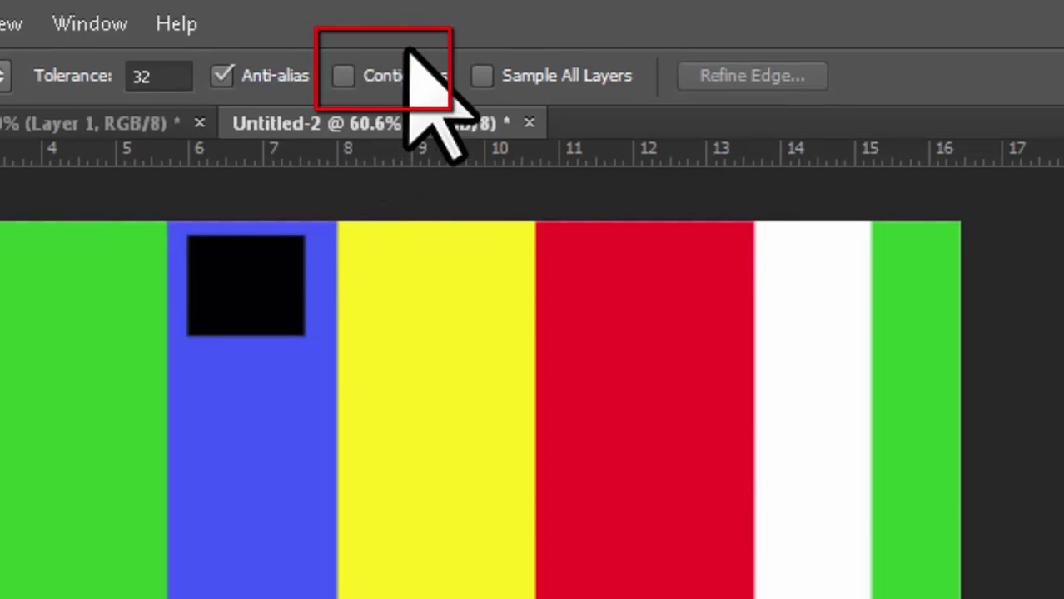
pyautogui.click(340, 78)
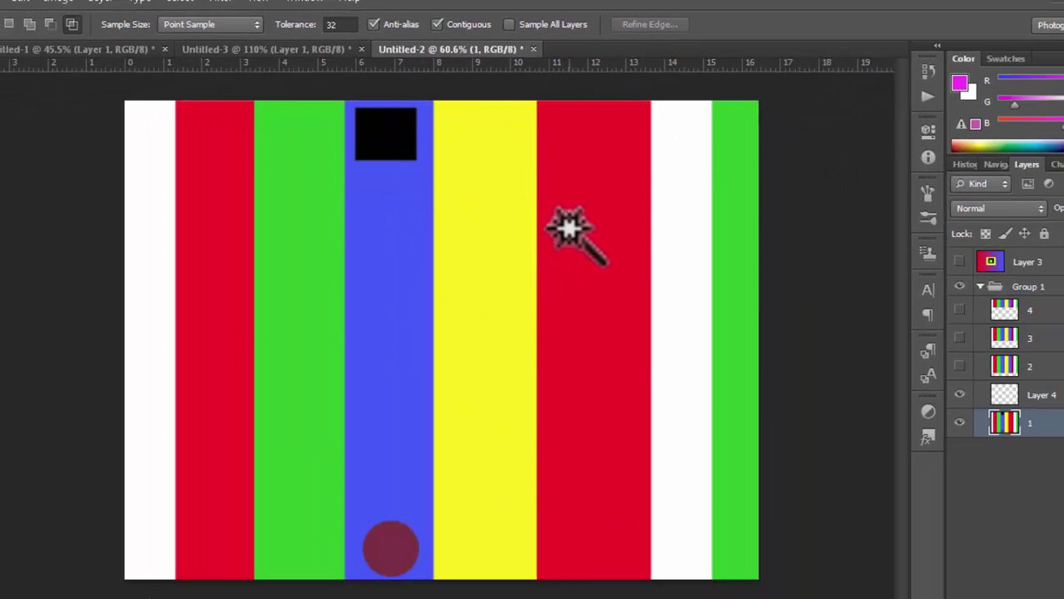
pyautogui.click(588, 261)
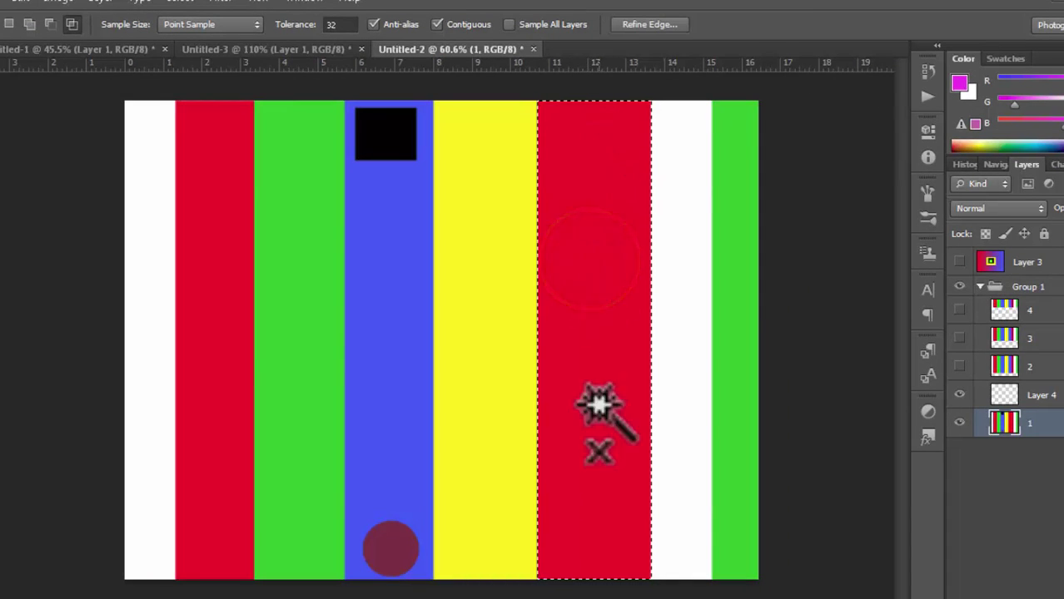
pyautogui.click(737, 189)
pyautogui.click(542, 233)
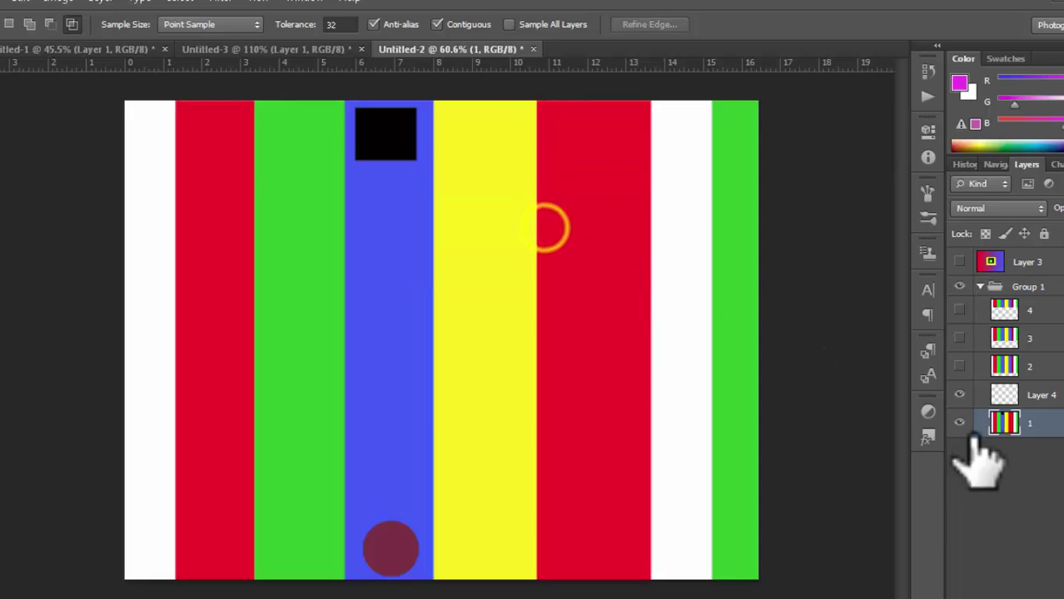
# Select the right green stripe, then the left white stripe, clearing the selection after each.
pyautogui.click(751, 306)
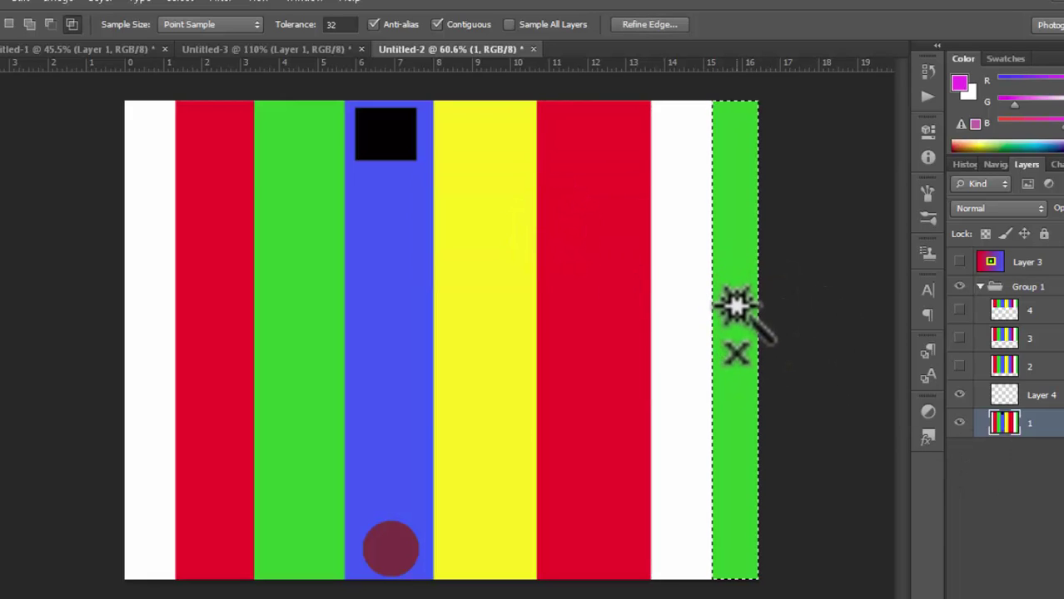
pyautogui.click(734, 303)
pyautogui.click(749, 312)
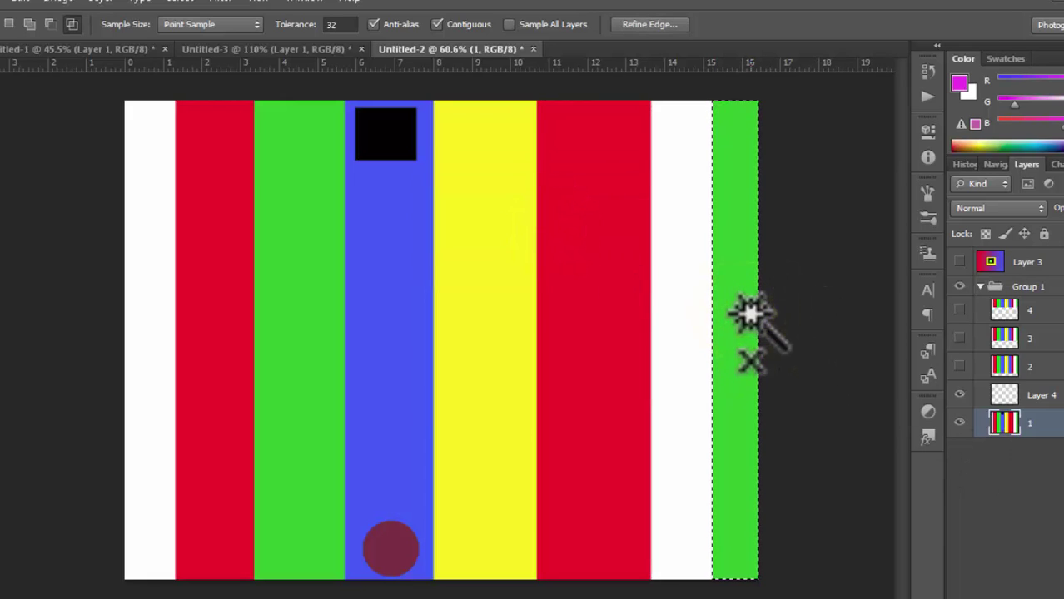
pyautogui.hotkey('ctrl', 'd')
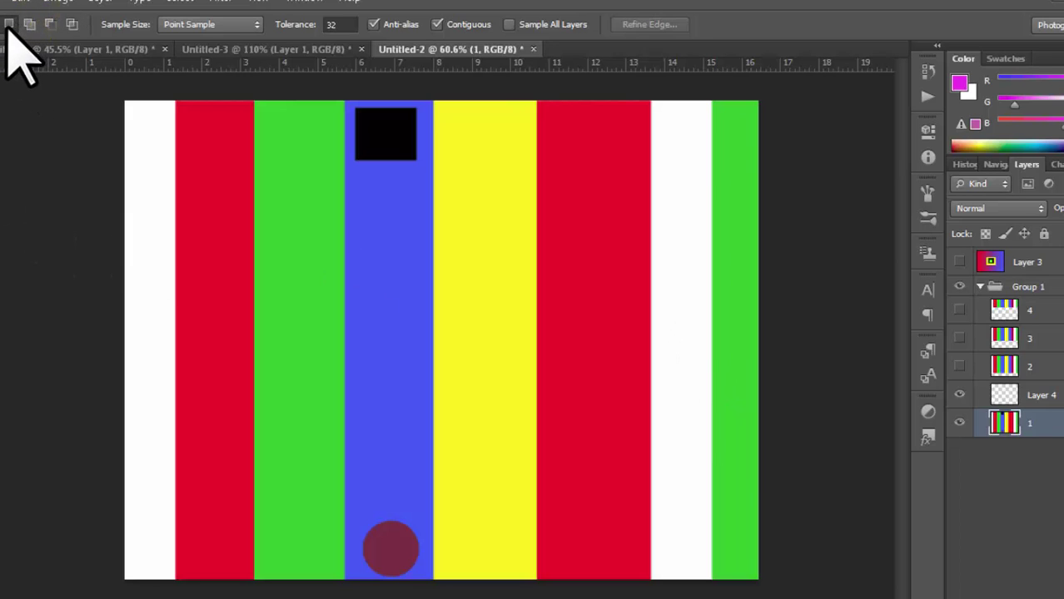
pyautogui.click(142, 260)
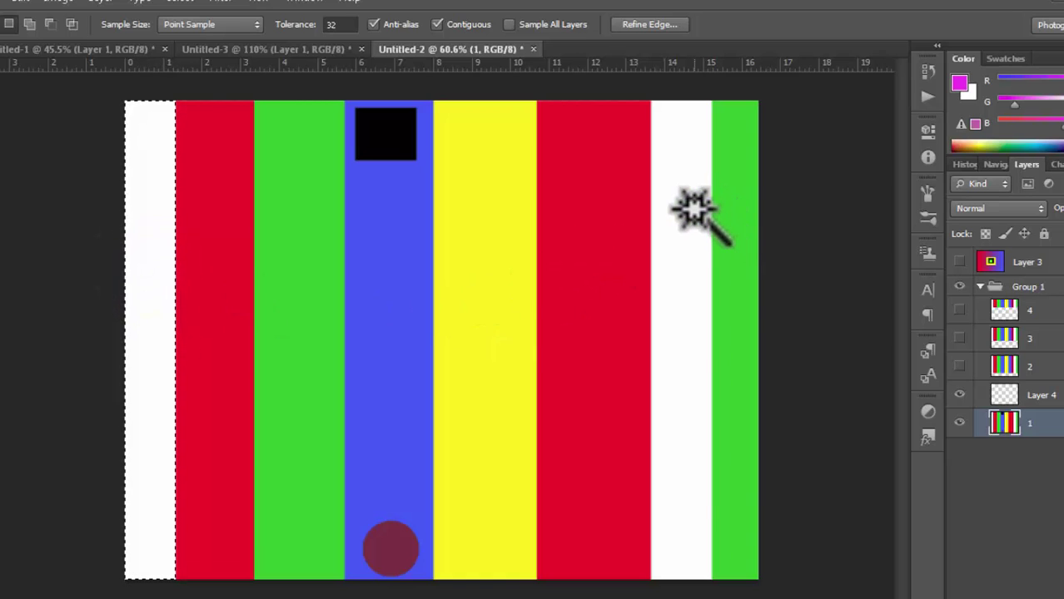
pyautogui.hotkey('ctrl', 'd')
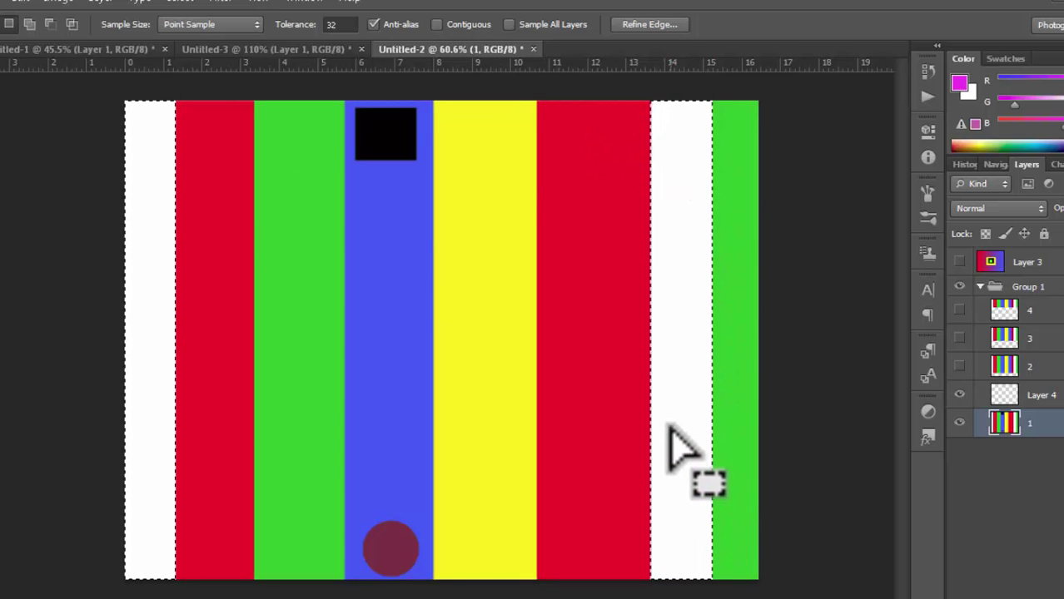
# Select both green stripes, re-enable Contiguous, then select the black square and one red stripe, deselecting each time.
pyautogui.click(290, 242)
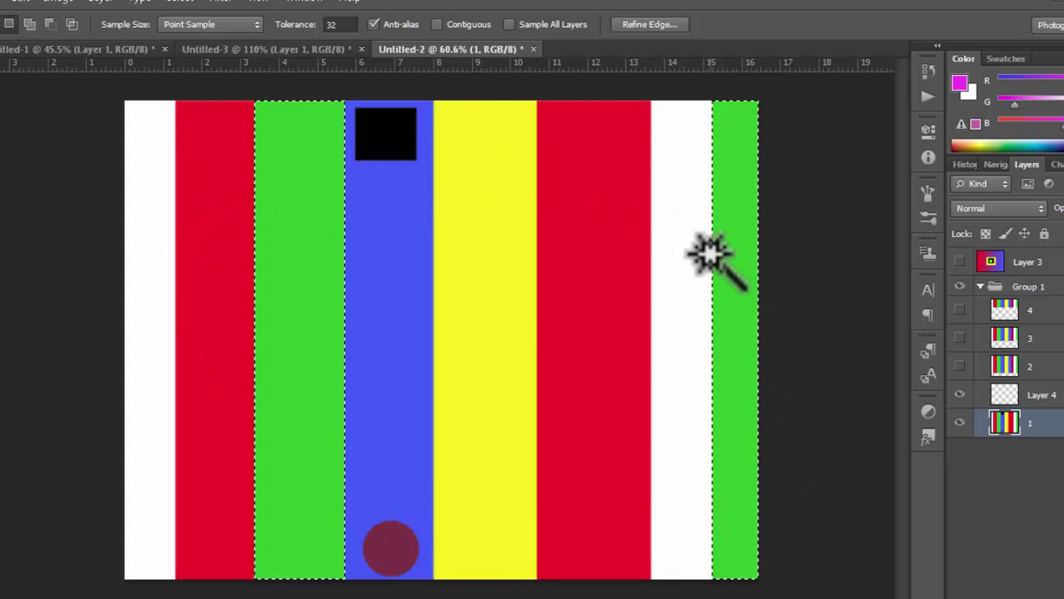
pyautogui.hotkey('ctrl', 'd')
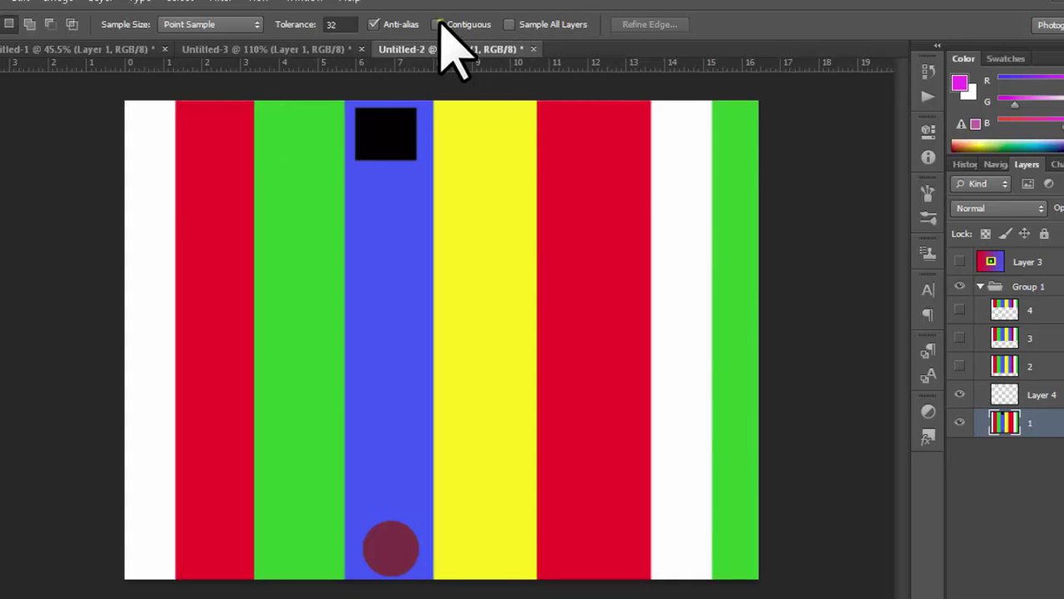
pyautogui.click(439, 24)
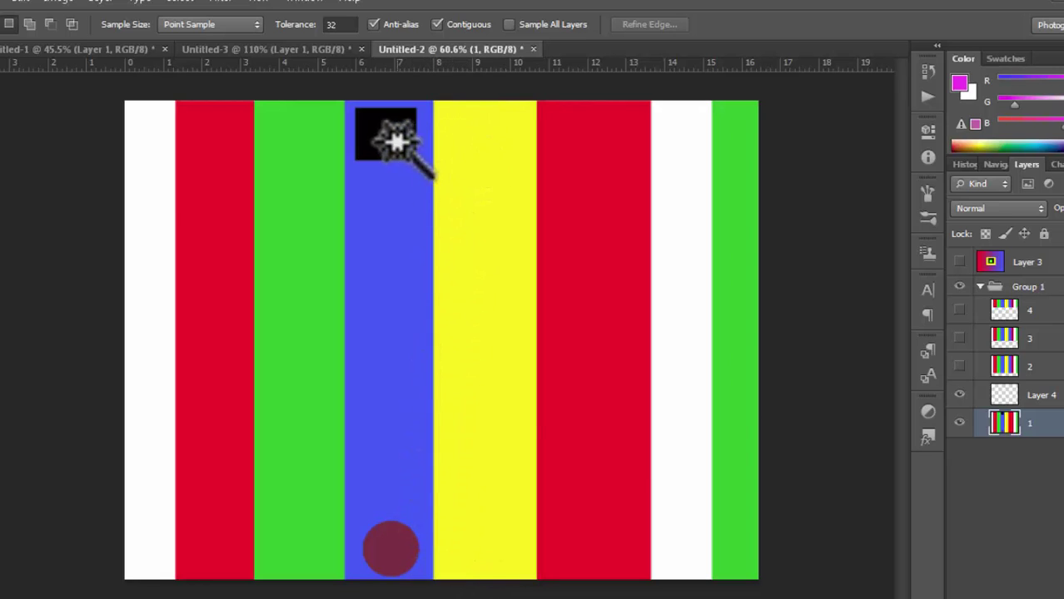
pyautogui.click(387, 133)
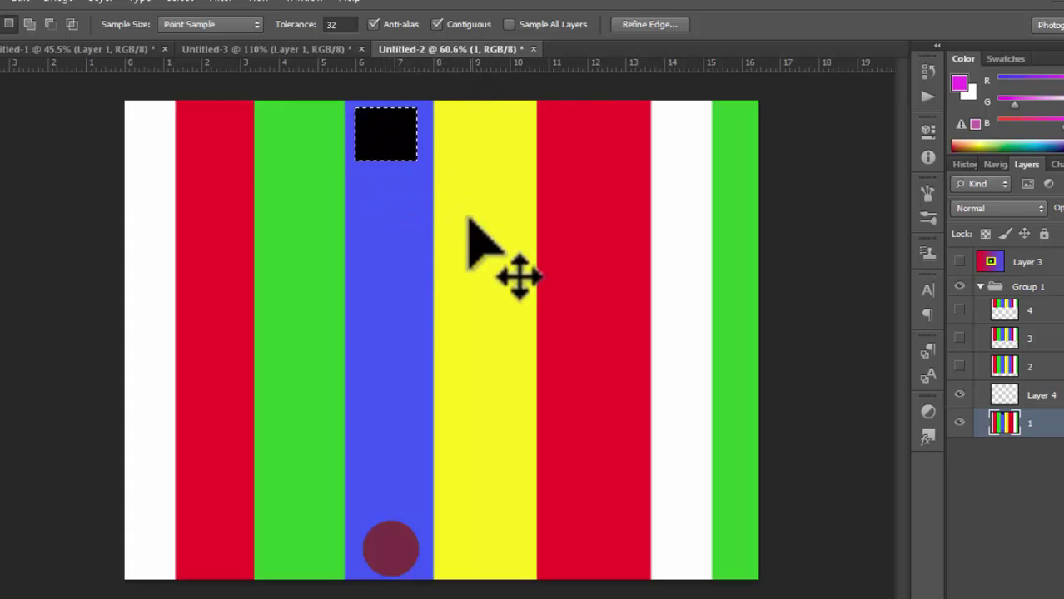
pyautogui.hotkey('ctrl', 'd')
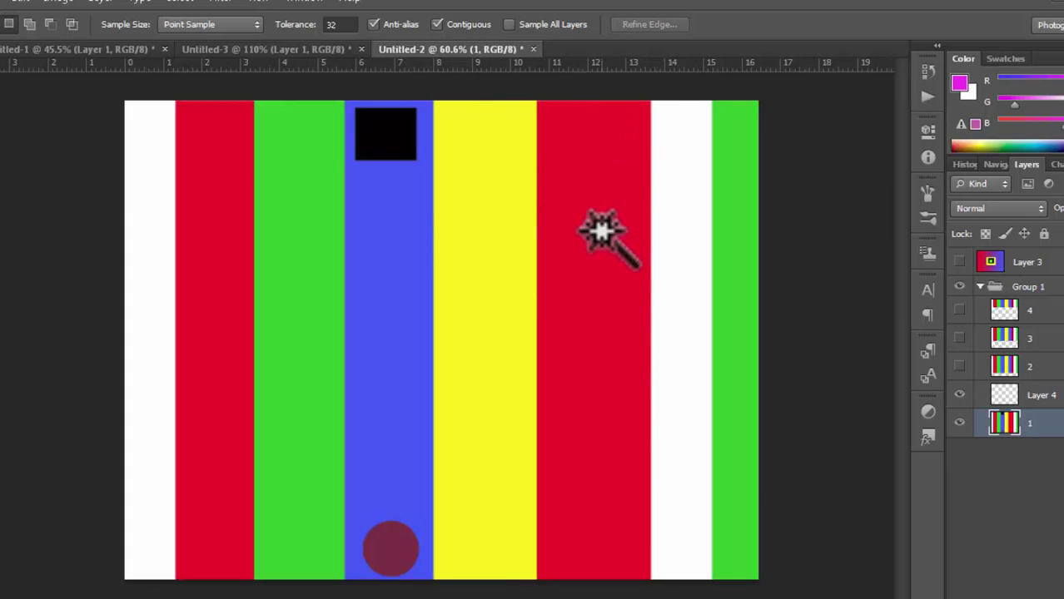
pyautogui.click(601, 231)
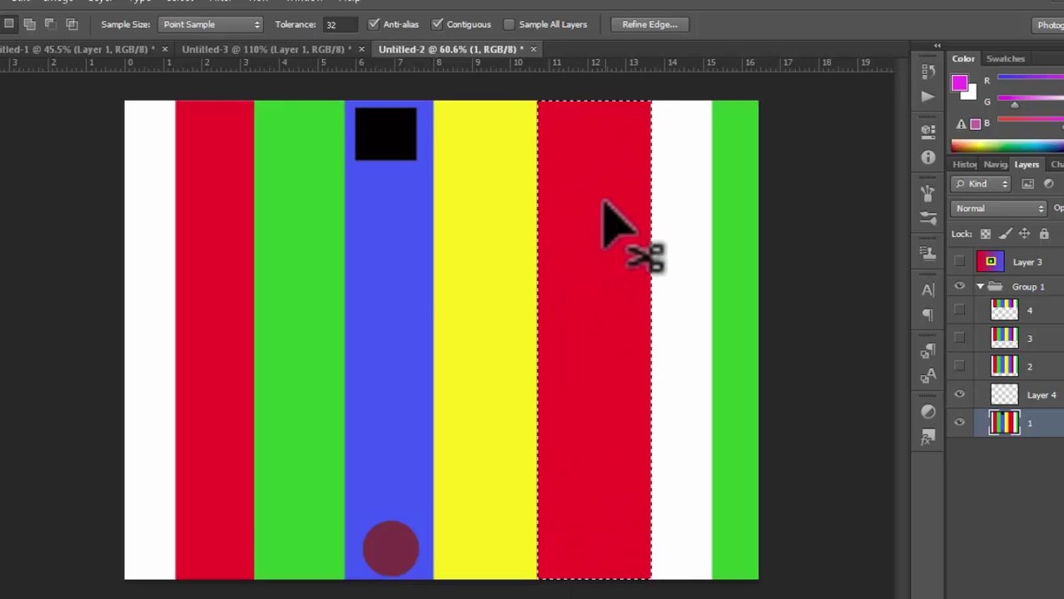
pyautogui.hotkey('ctrl', 'd')
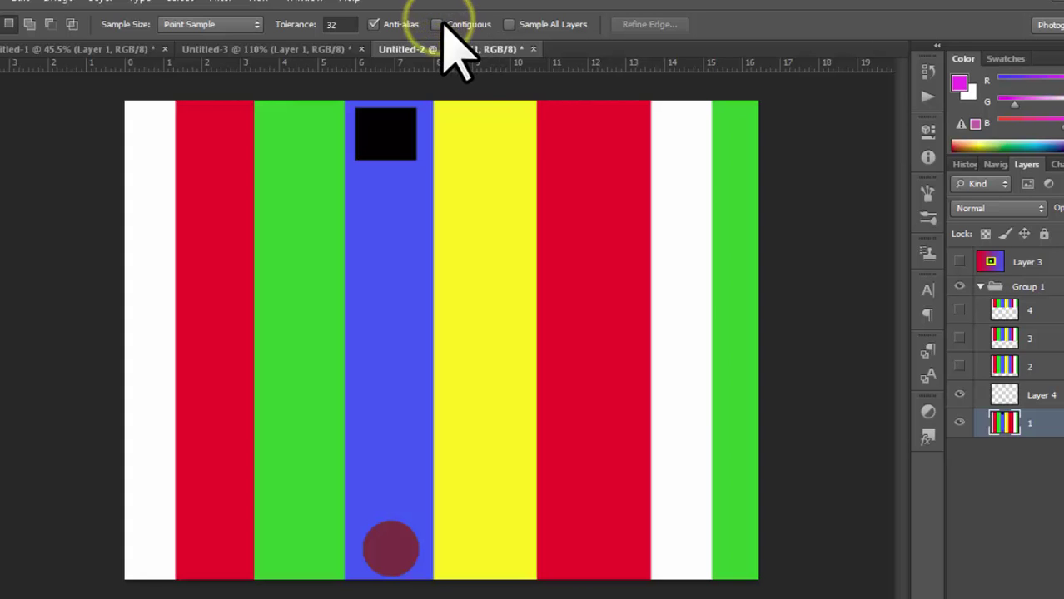
pyautogui.click(580, 212)
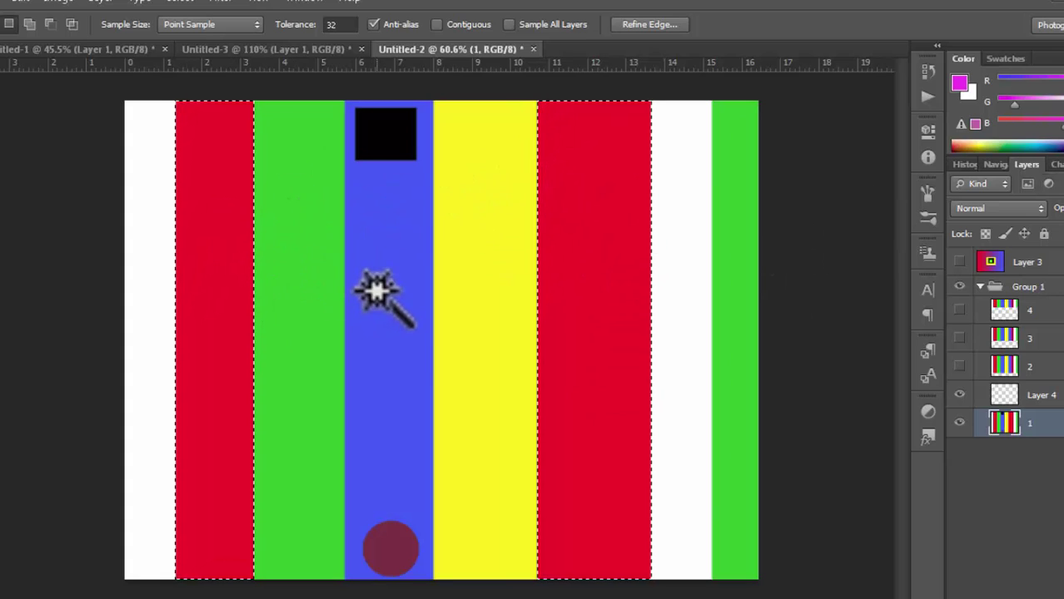
pyautogui.hotkey('ctrl', 'd')
pyautogui.click(724, 278)
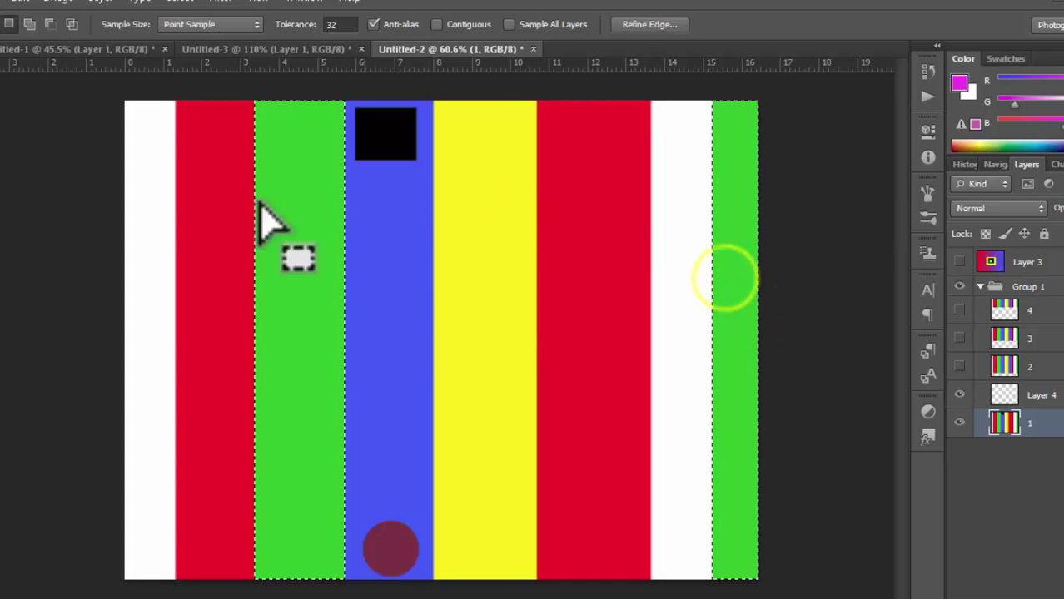
pyautogui.hotkey('ctrl', 'd')
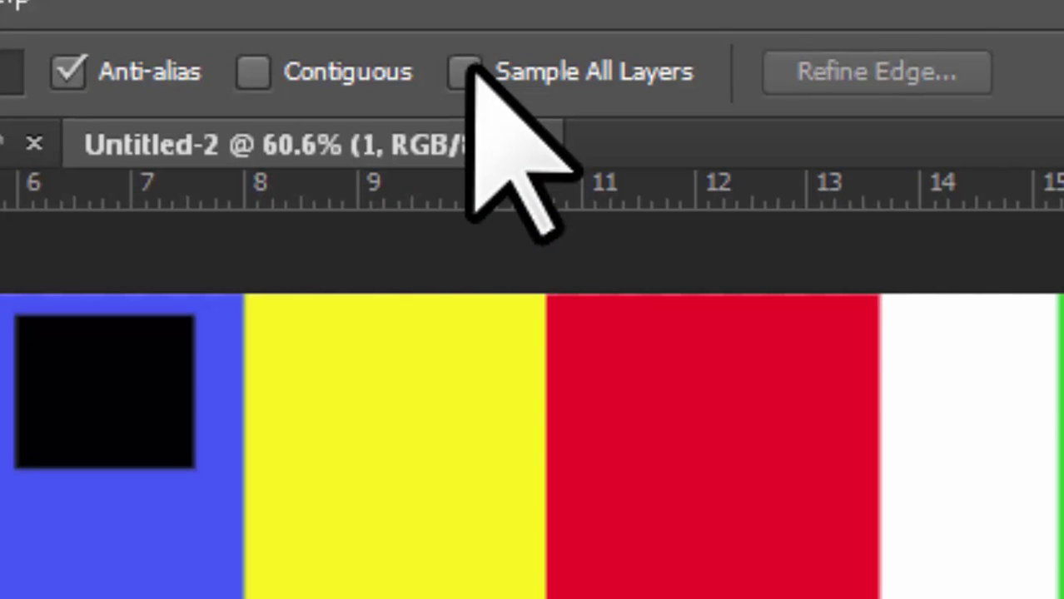
# Enable Sample All Layers and Contiguous, test both on the red stripes, then hide Layer 4 and show another stripe layer.
pyautogui.click(463, 73)
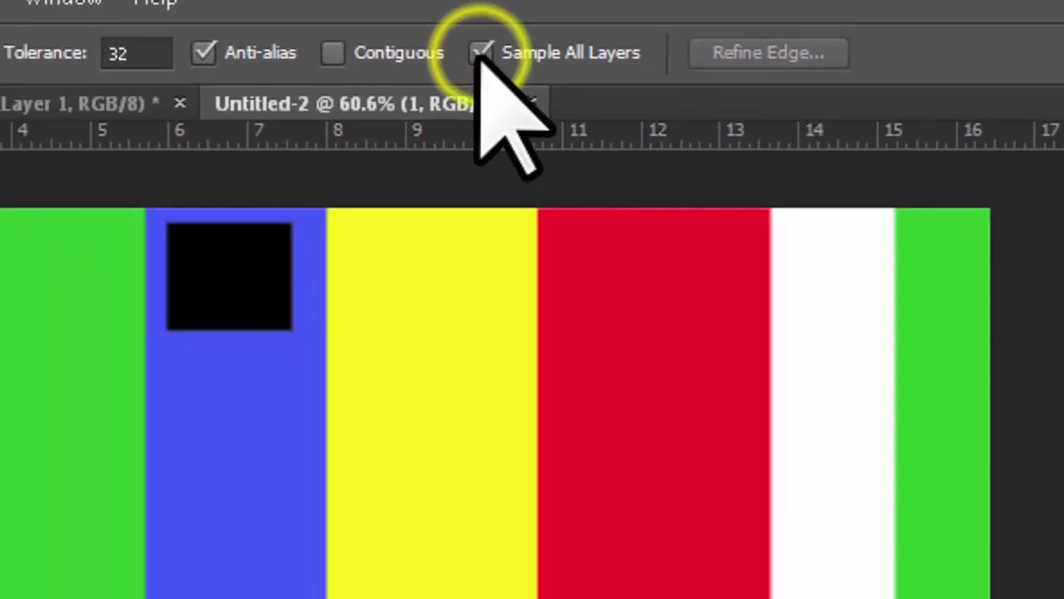
pyautogui.click(244, 210)
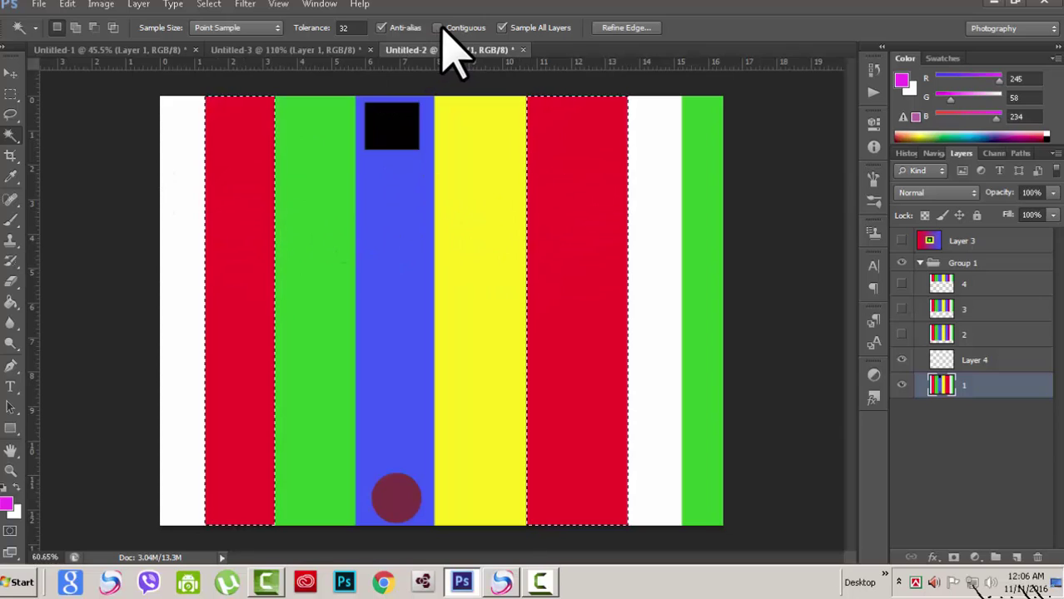
pyautogui.hotkey('ctrl', 'd')
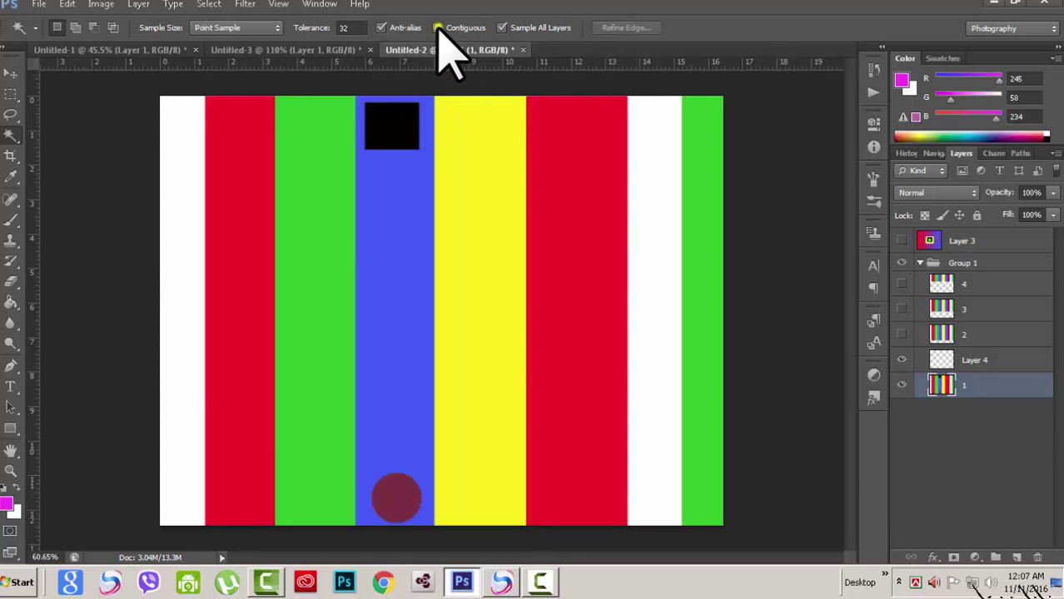
pyautogui.click(438, 29)
pyautogui.click(553, 233)
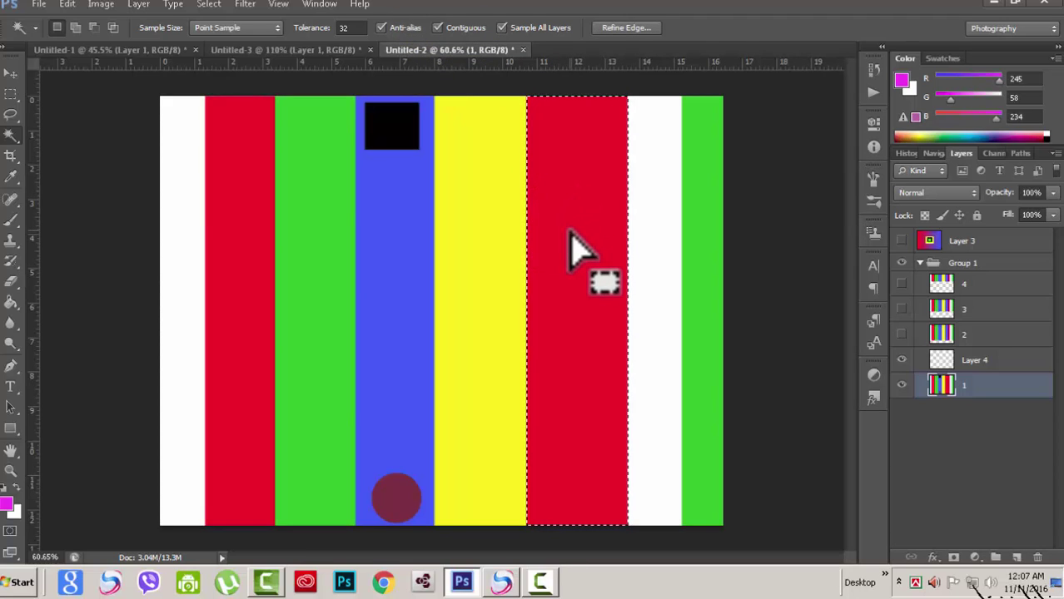
pyautogui.hotkey('ctrl', 'd')
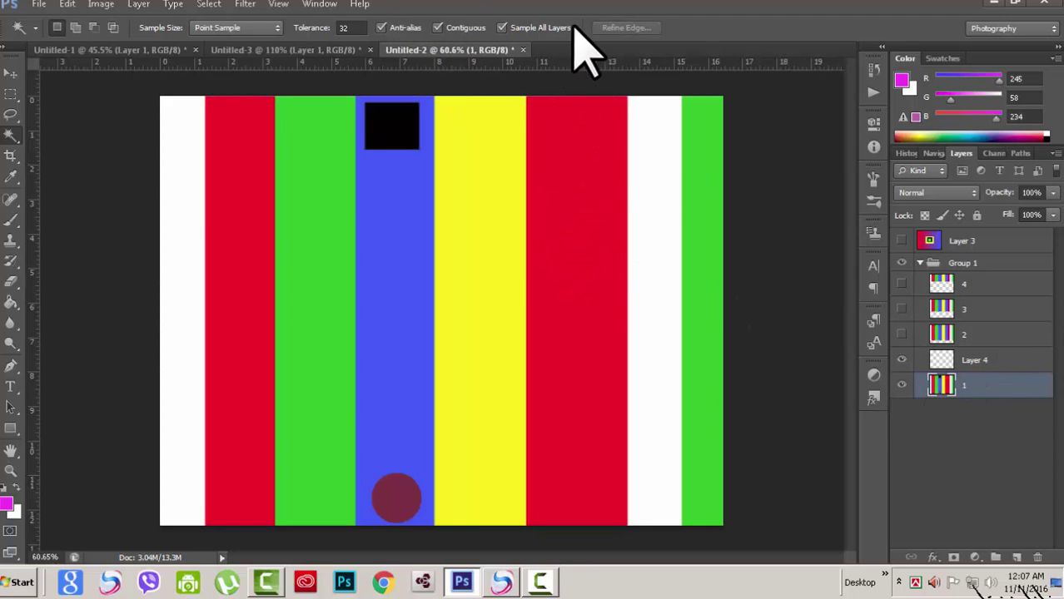
pyautogui.click(901, 360)
pyautogui.click(901, 334)
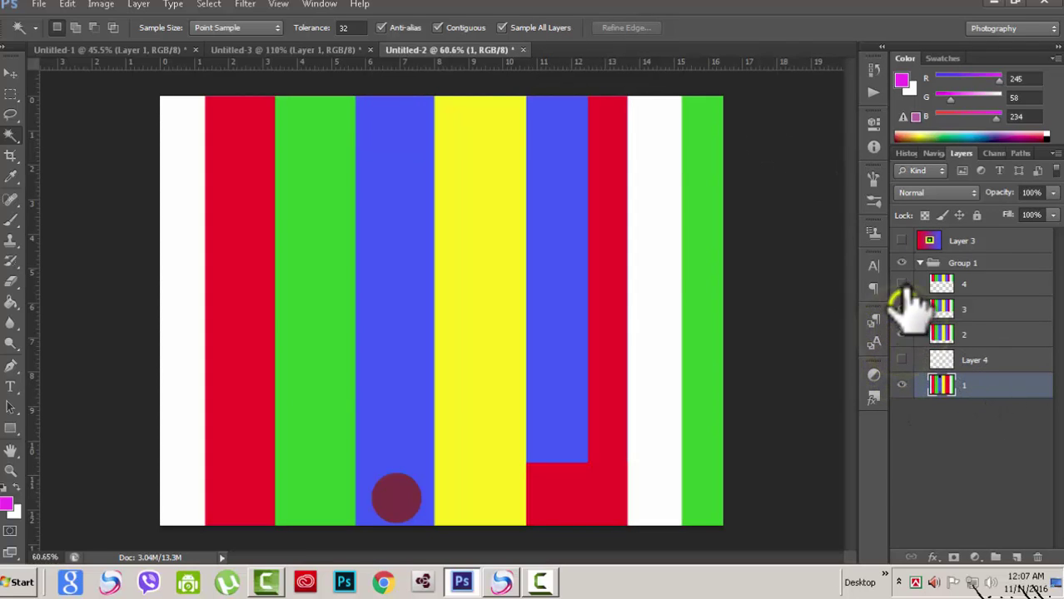
# Show and activate layer 4, and hide layers 1, 2 and 3 to isolate its stripes.
pyautogui.click(902, 284)
pyautogui.click(991, 285)
pyautogui.click(901, 385)
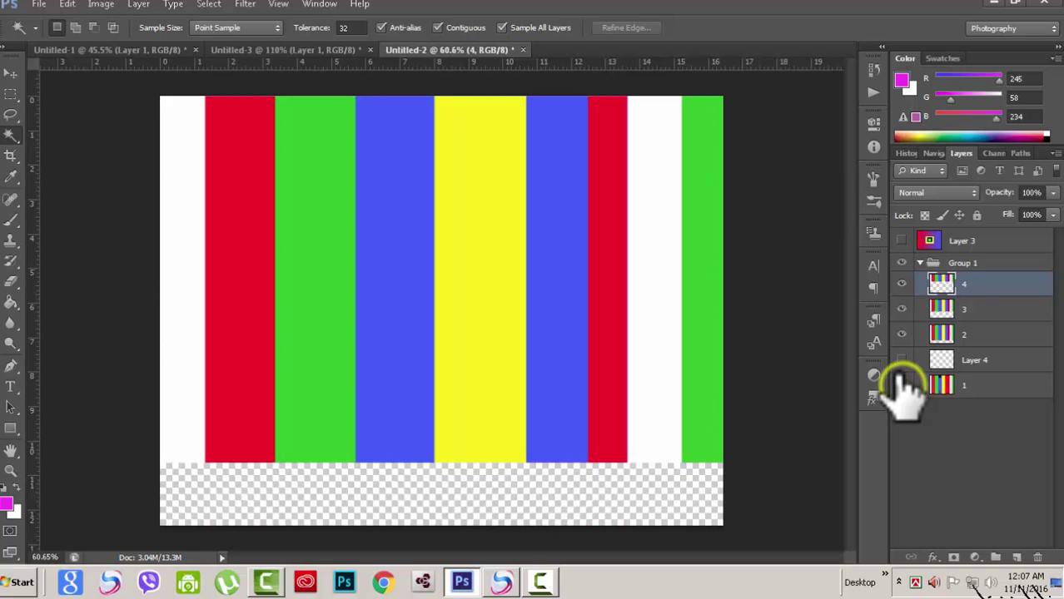
pyautogui.click(901, 334)
pyautogui.click(901, 309)
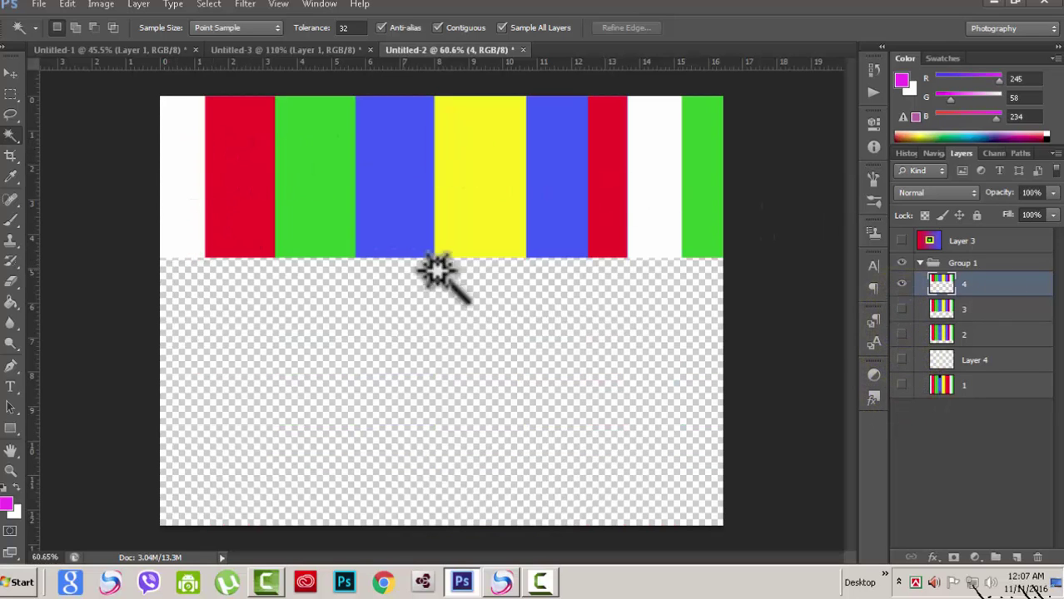
pyautogui.click(901, 308)
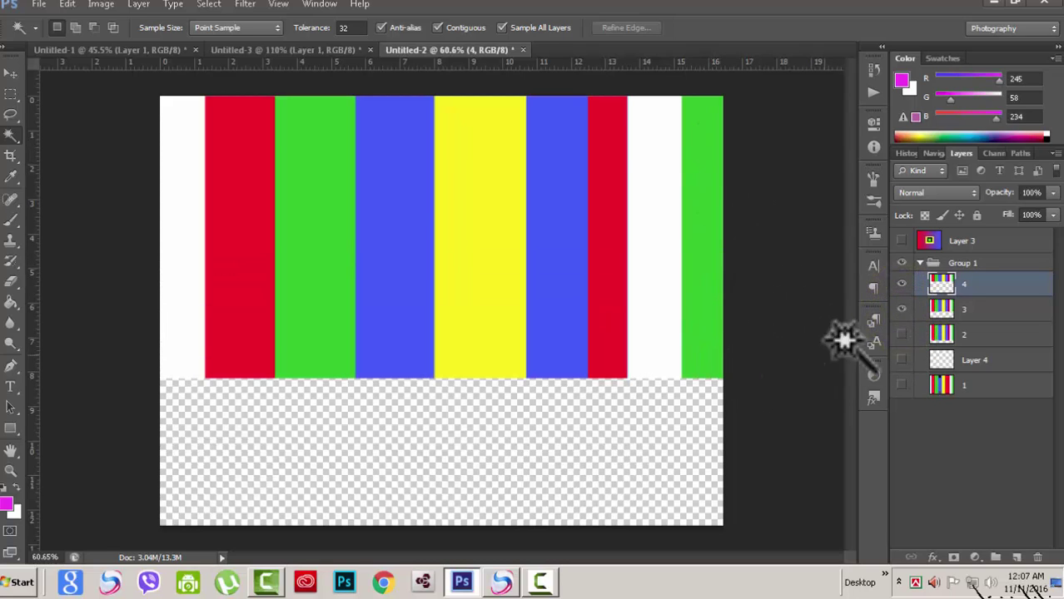
pyautogui.click(901, 309)
# Drag a horizontal guide to the stripe layer's edge, then make layers 4, 3, 2 and 1 visible again.
pyautogui.moveTo(765, 65); pyautogui.dragTo(777, 257)
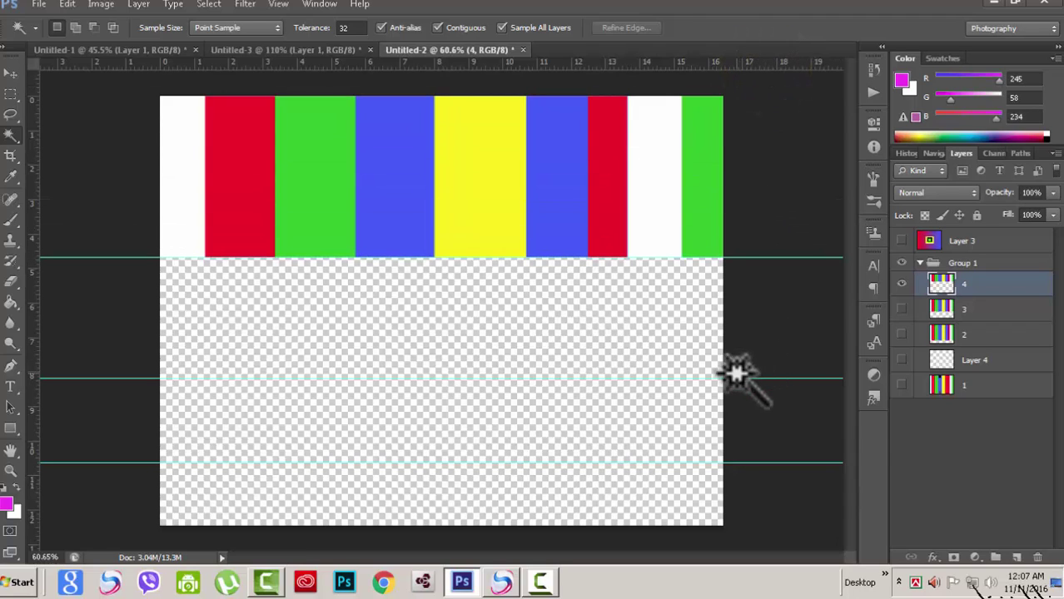
pyautogui.click(901, 308)
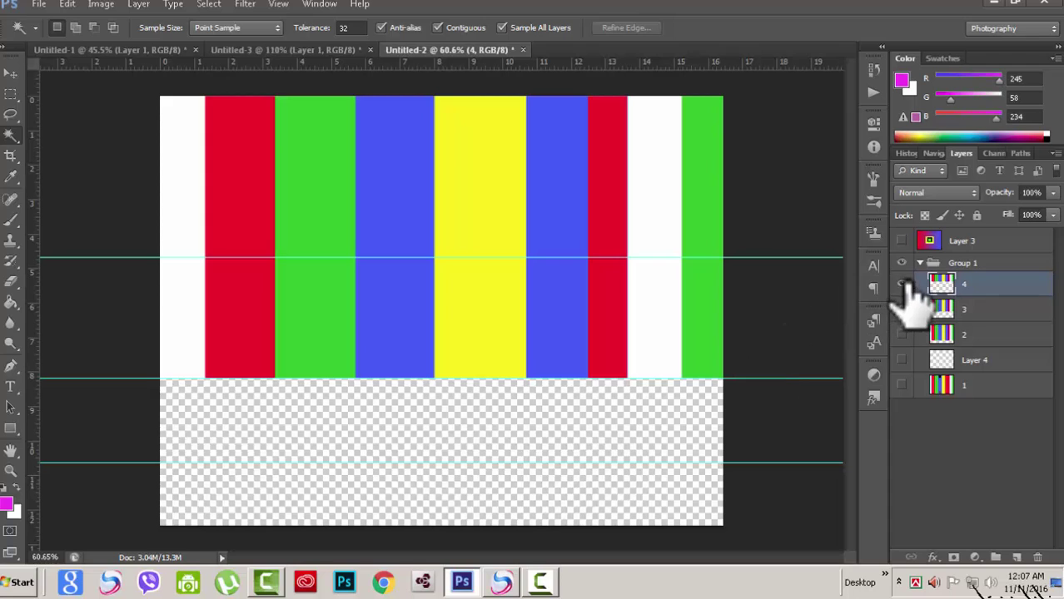
pyautogui.click(901, 283)
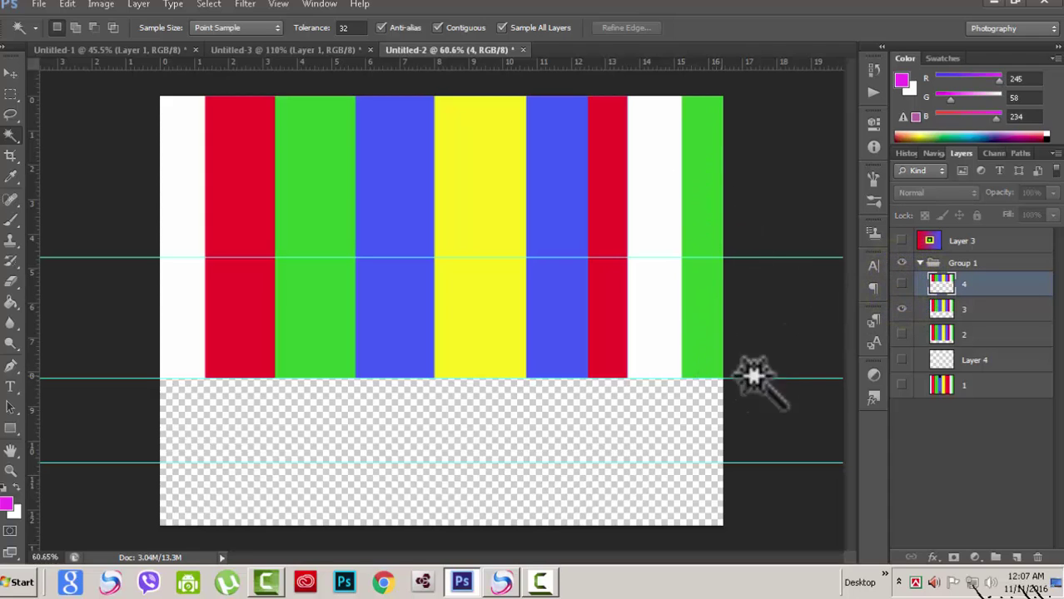
pyautogui.click(900, 284)
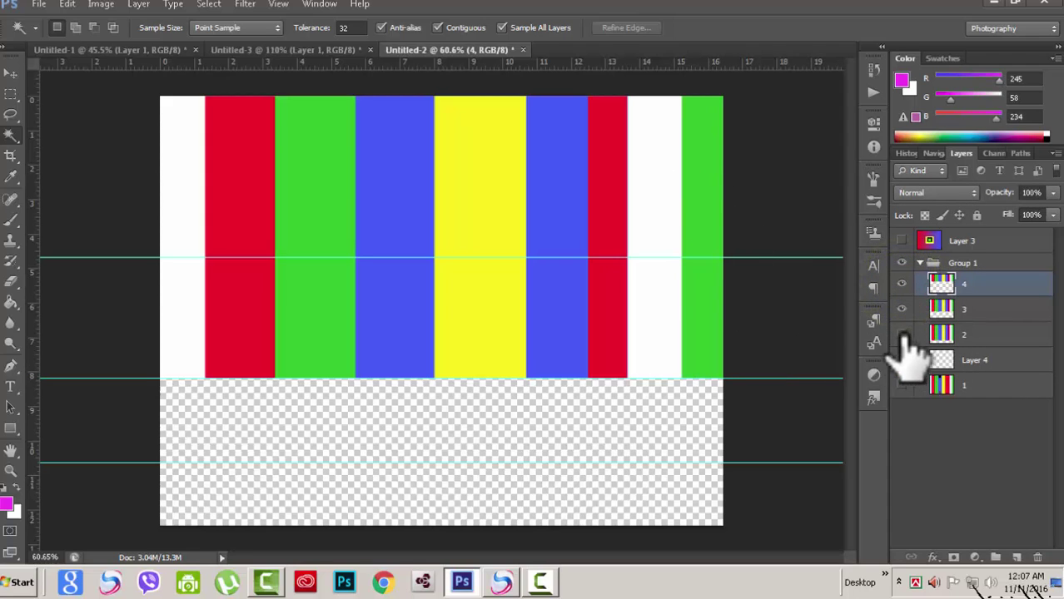
pyautogui.click(901, 334)
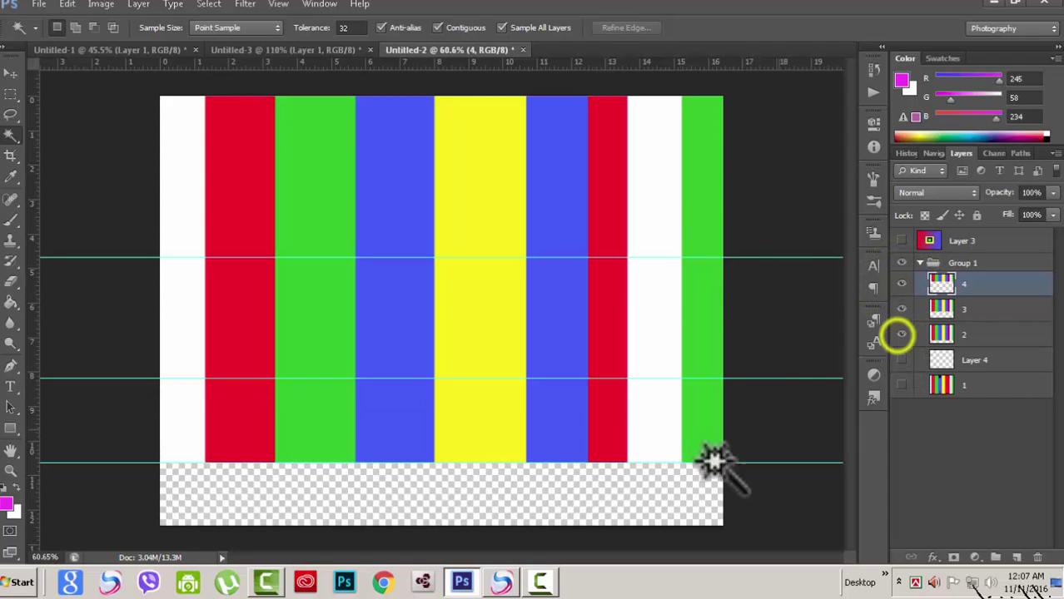
pyautogui.click(901, 385)
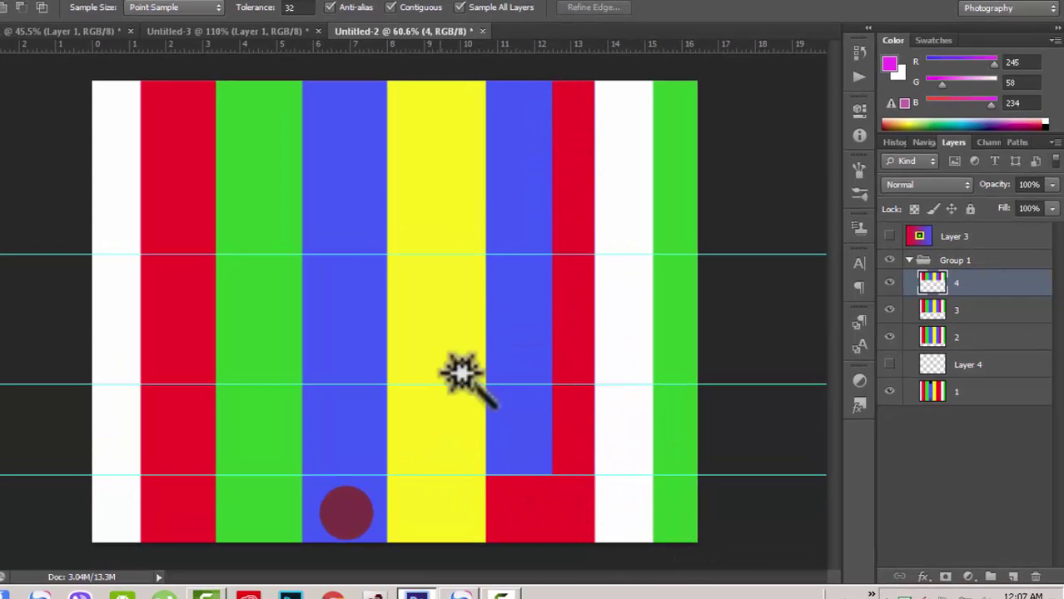
# Make layer 4 active, select the green stripe with the Magic Wand, then clear the selection.
pyautogui.click(889, 391)
pyautogui.click(889, 392)
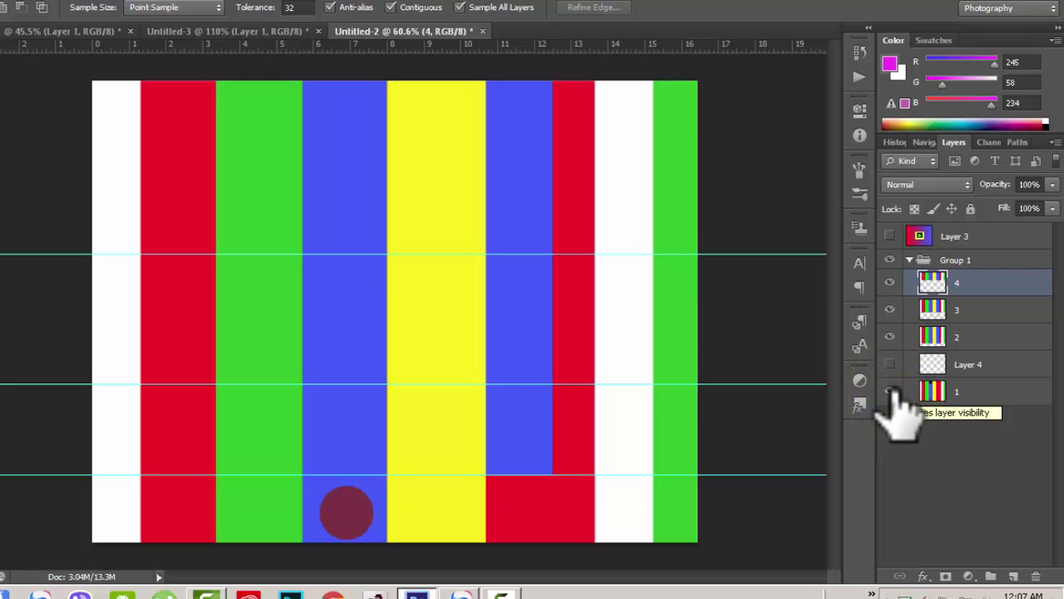
pyautogui.click(996, 395)
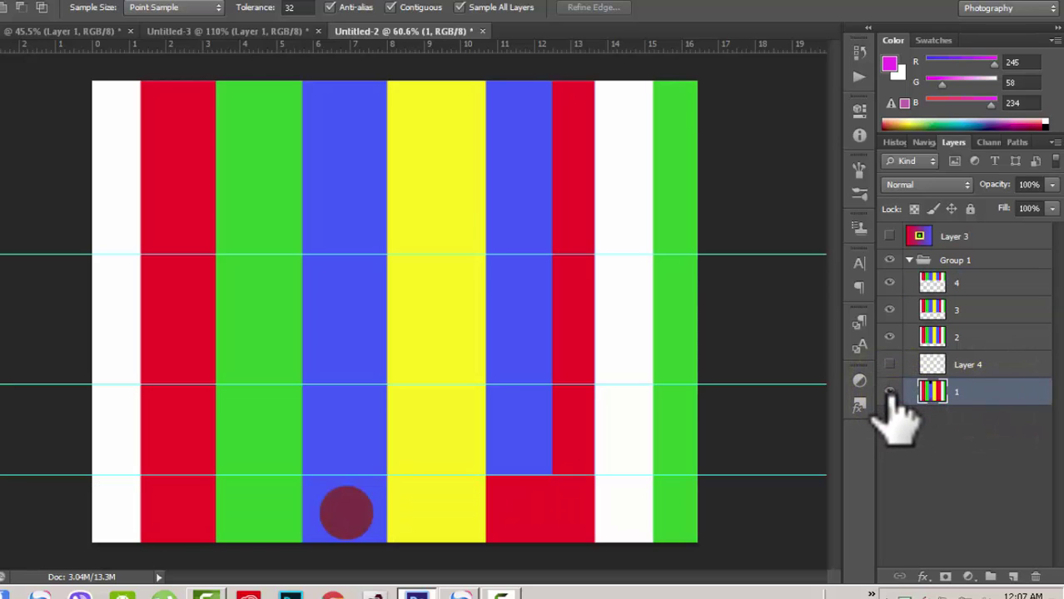
pyautogui.click(997, 278)
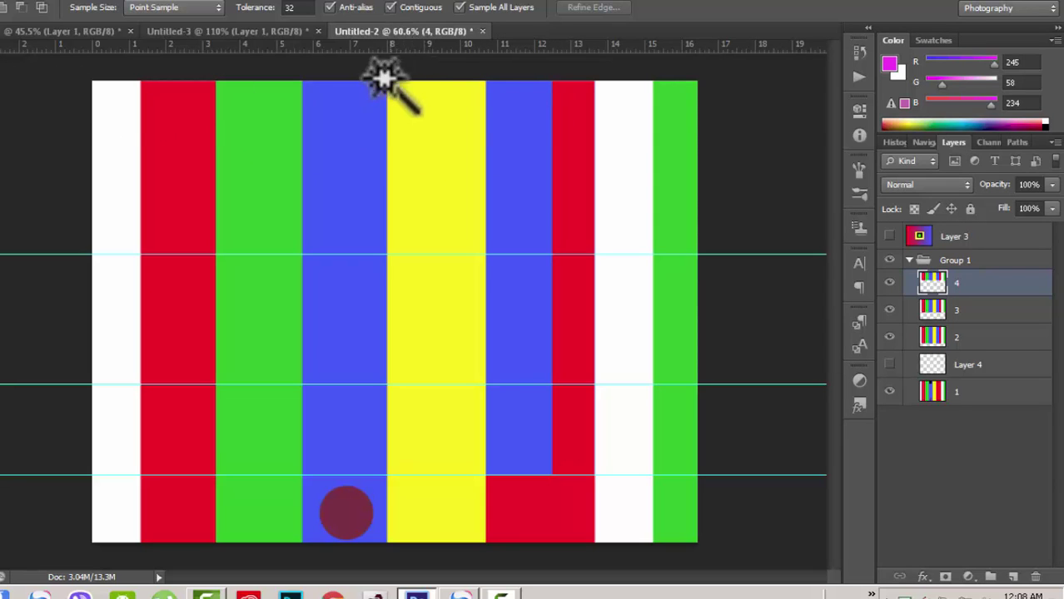
pyautogui.click(249, 97)
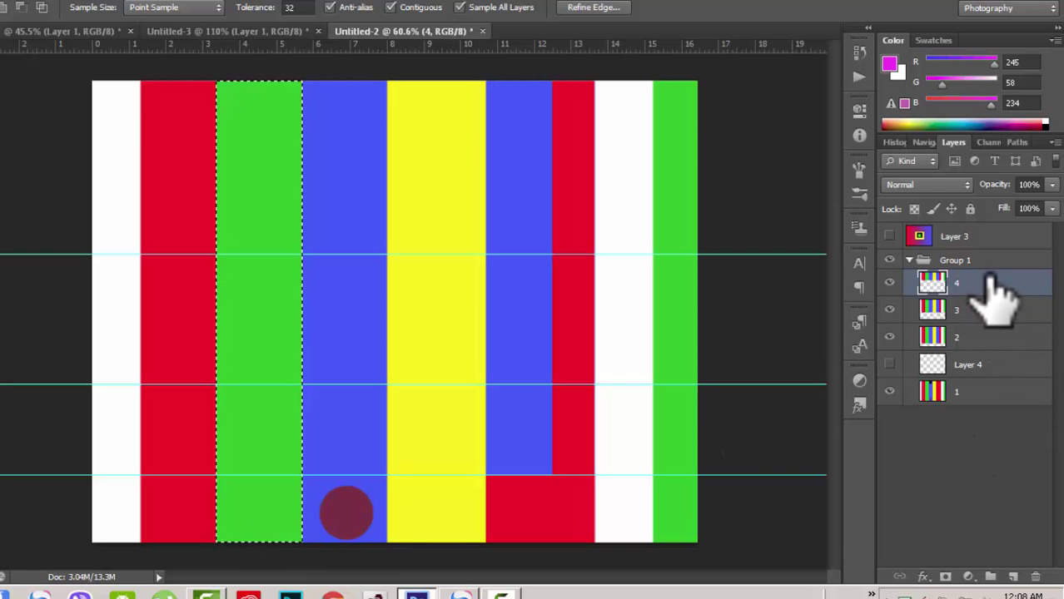
pyautogui.hotkey('ctrl', 'd')
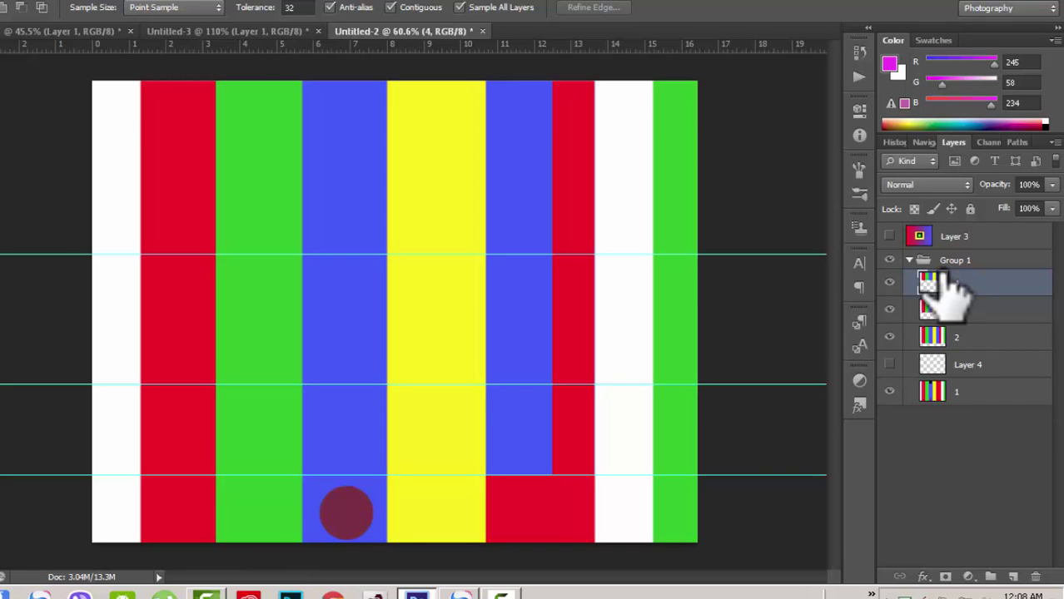
# Compare with Sample All Layers off while toggling layers, then re-enable it and select the full blue column.
pyautogui.click(461, 6)
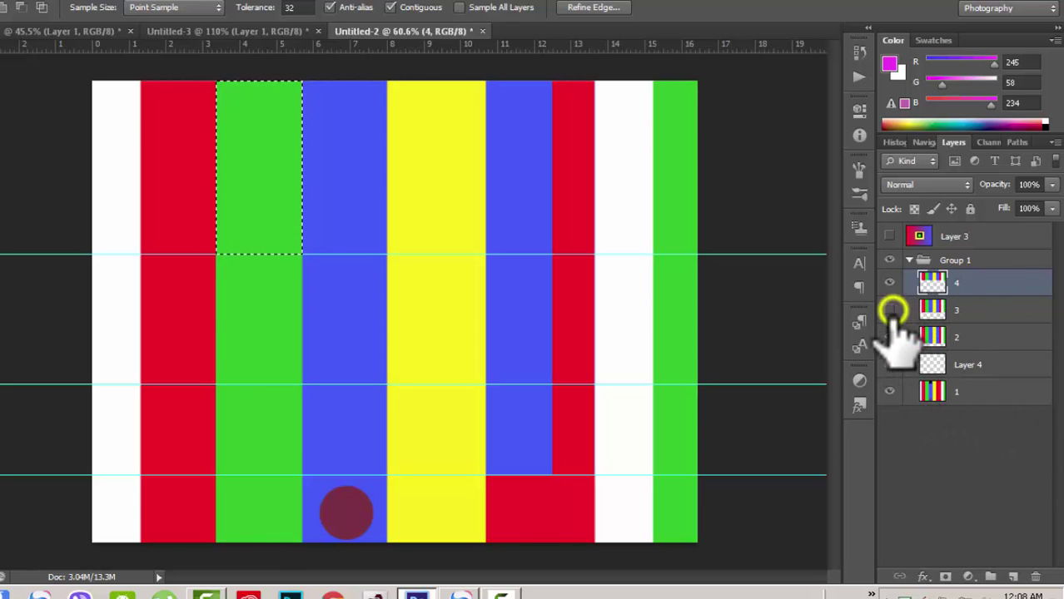
pyautogui.moveTo(893, 315); pyautogui.dragTo(889, 392)
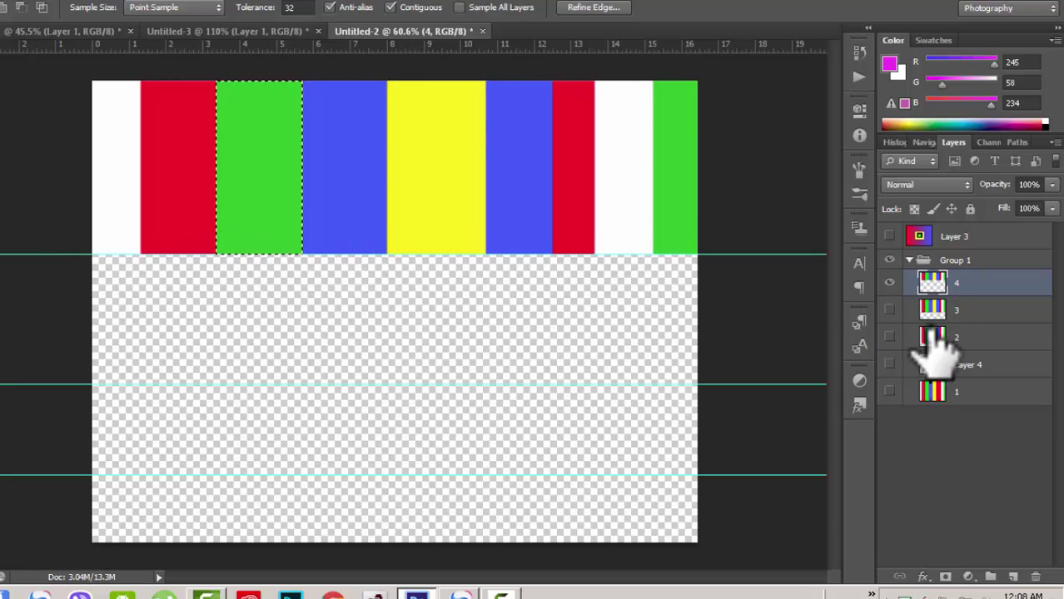
pyautogui.click(889, 310)
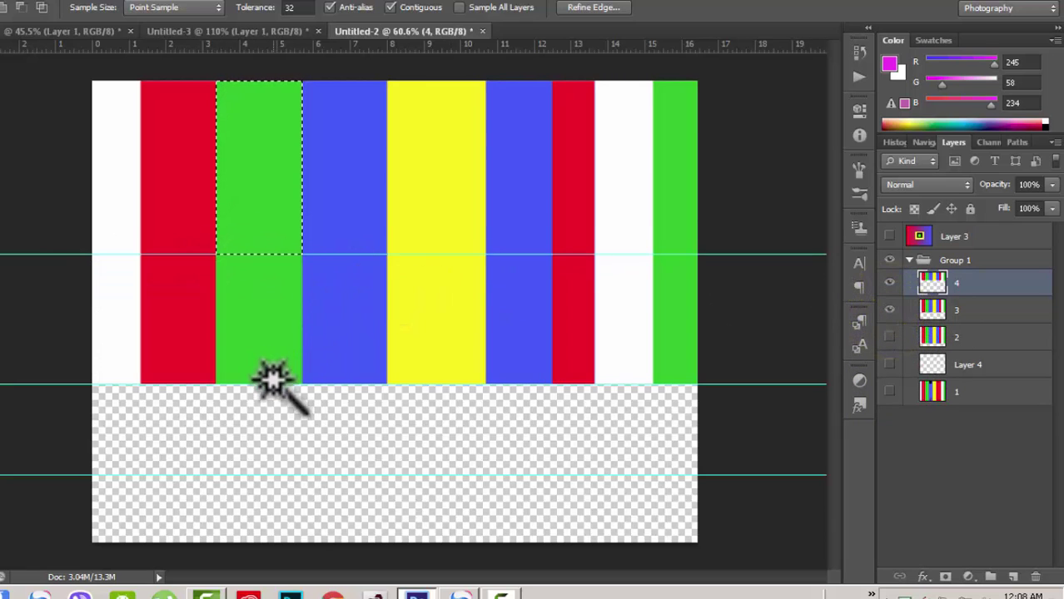
pyautogui.click(889, 336)
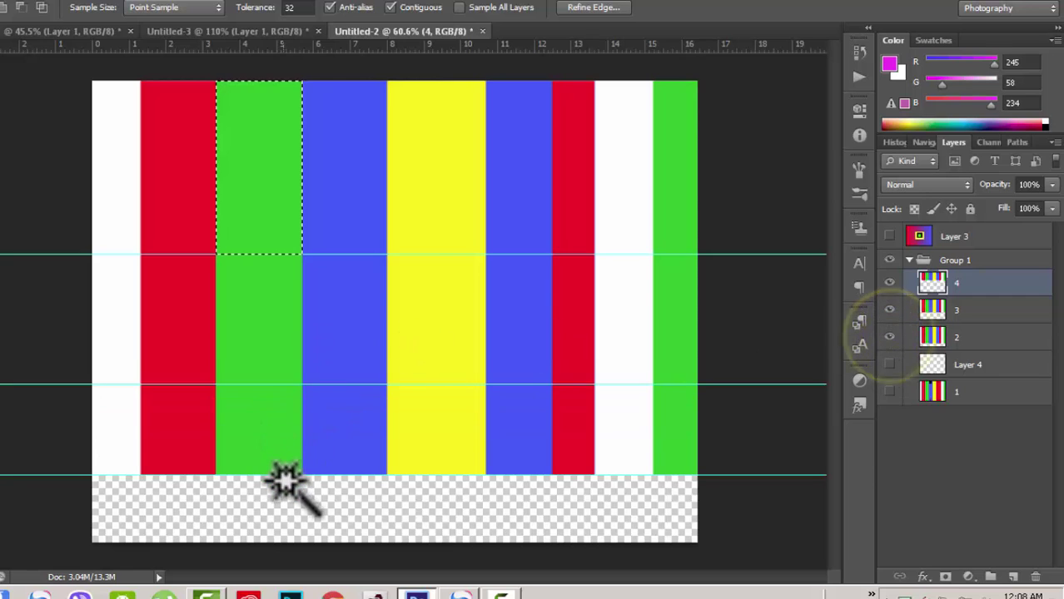
pyautogui.click(890, 392)
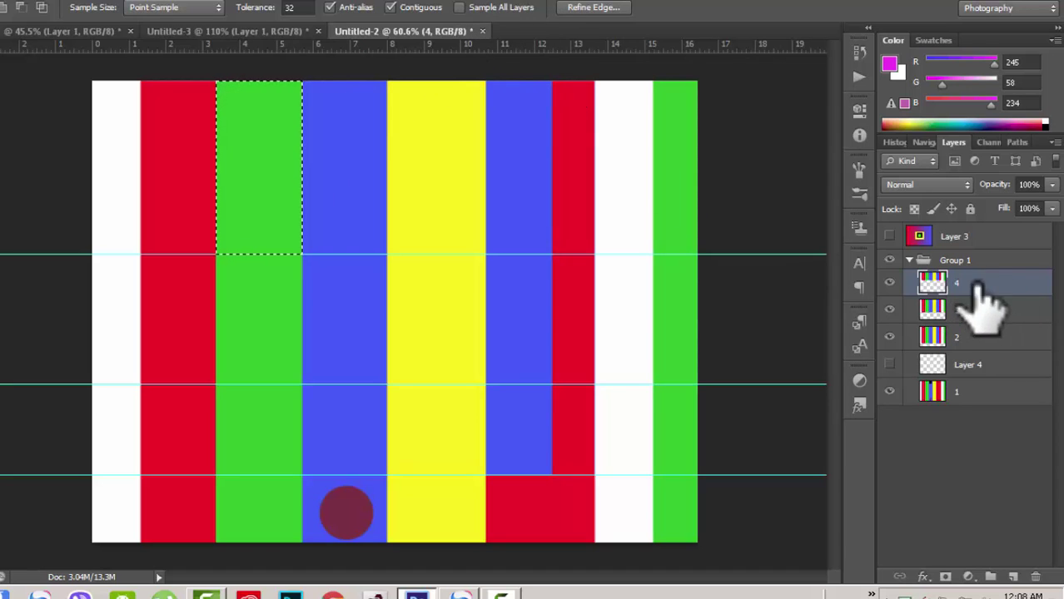
pyautogui.click(890, 283)
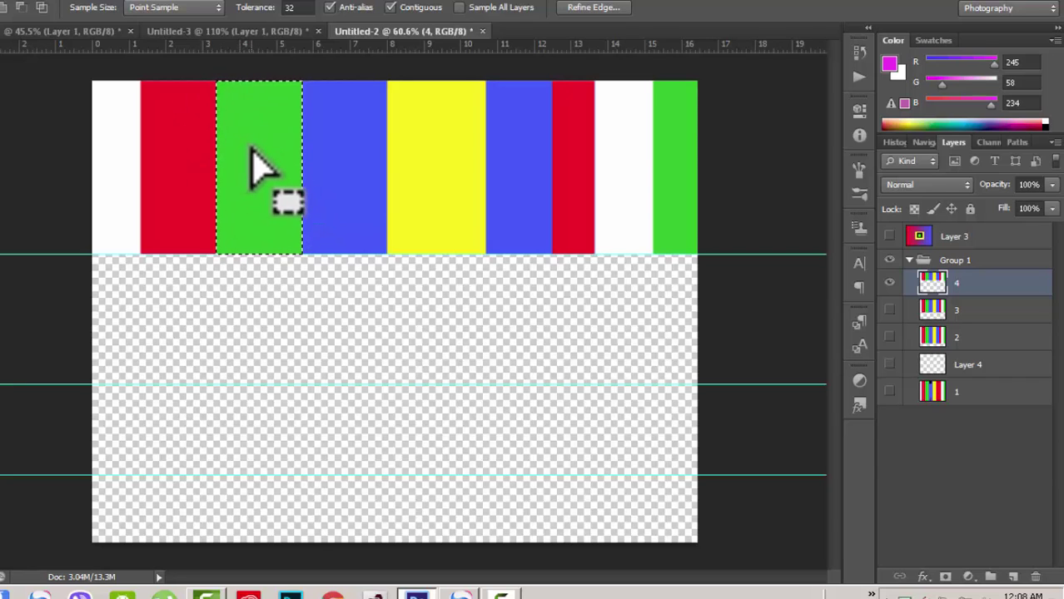
pyautogui.click(457, 8)
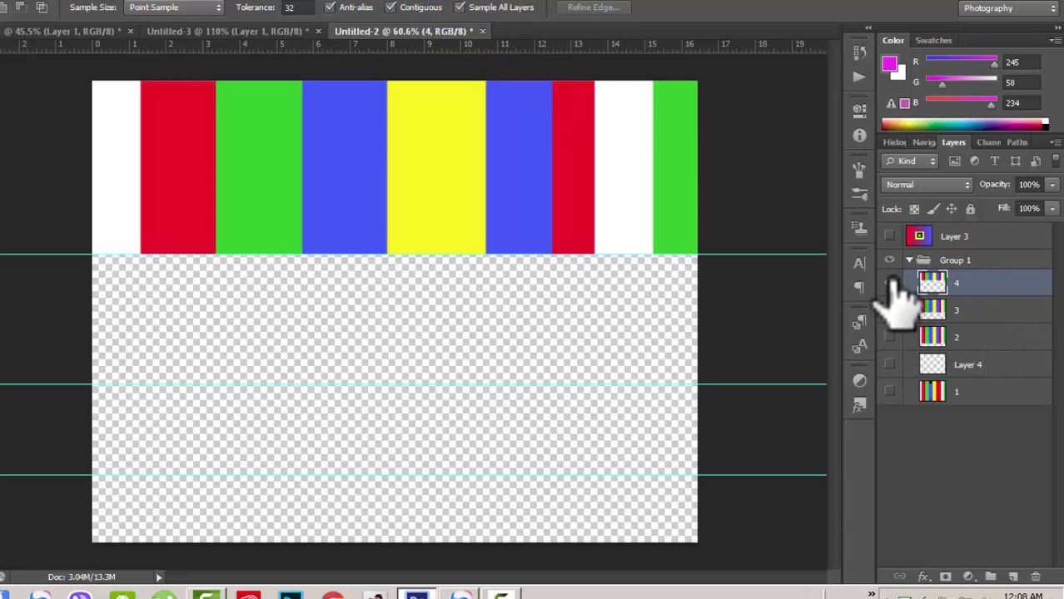
pyautogui.moveTo(890, 283); pyautogui.dragTo(887, 337)
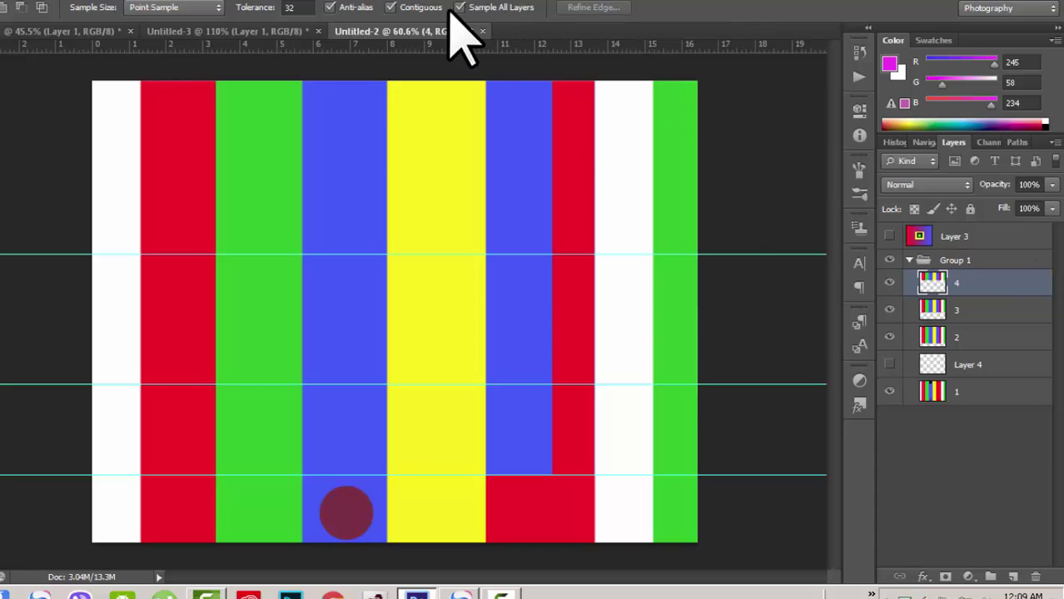
pyautogui.click(355, 144)
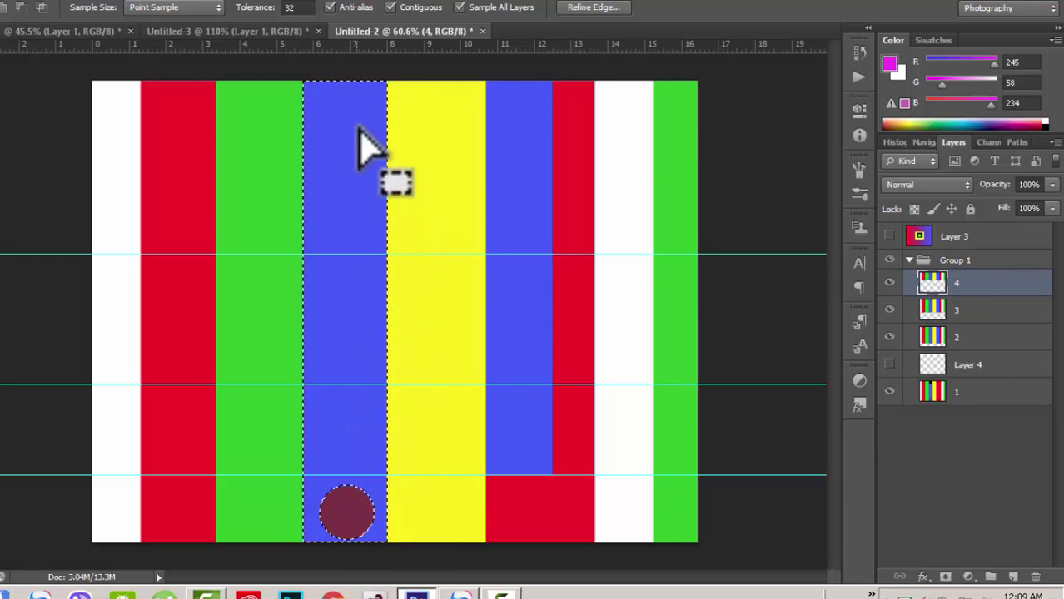
# Turn off Contiguous, select both blue columns in one Magic Wand pick, then deselect.
pyautogui.hotkey('ctrl', 'd')
pyautogui.click(391, 8)
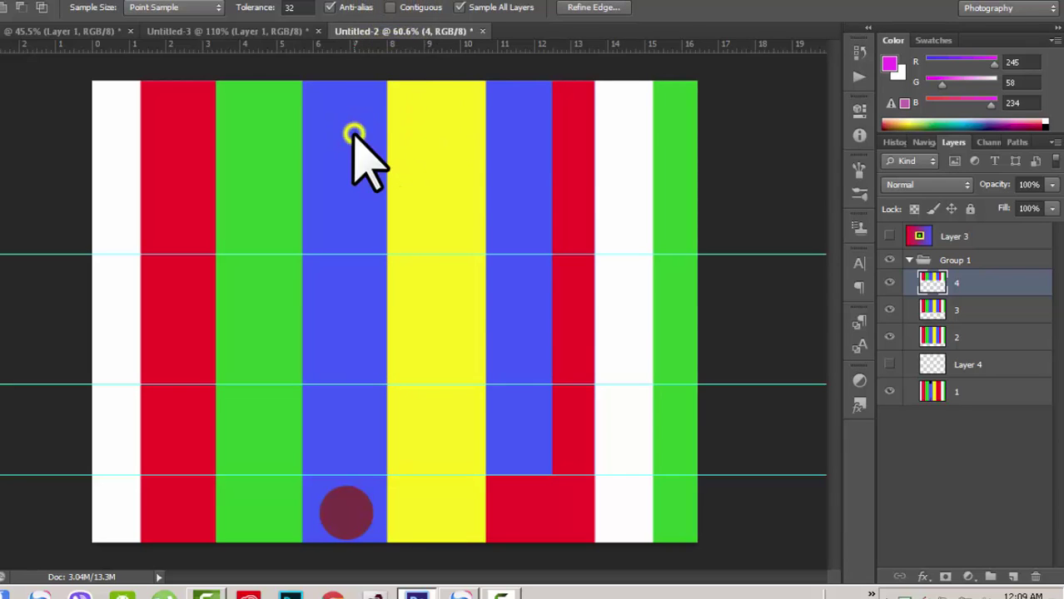
pyautogui.click(354, 137)
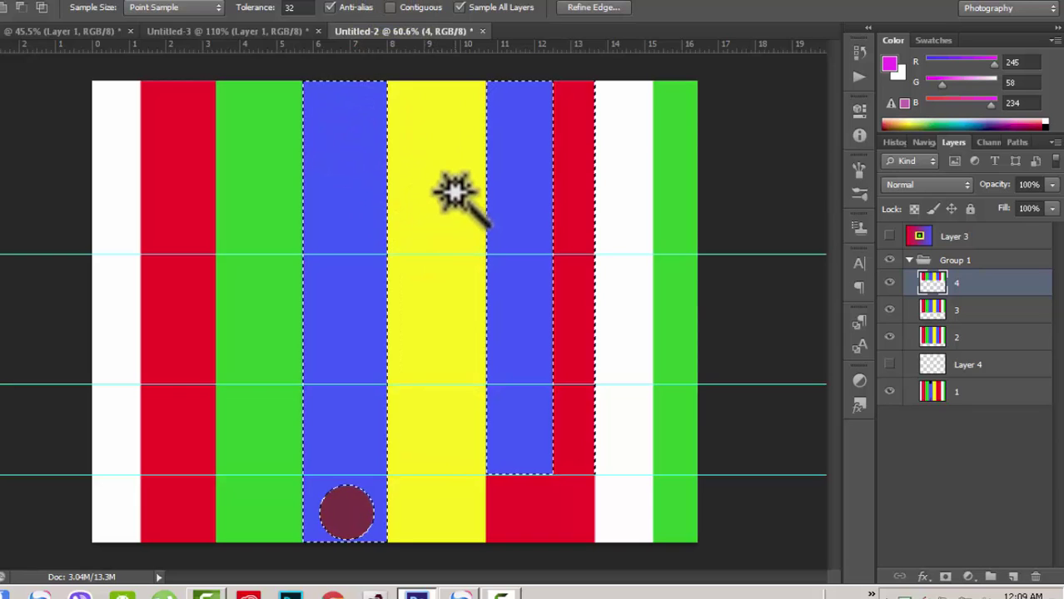
pyautogui.hotkey('ctrl', 'd')
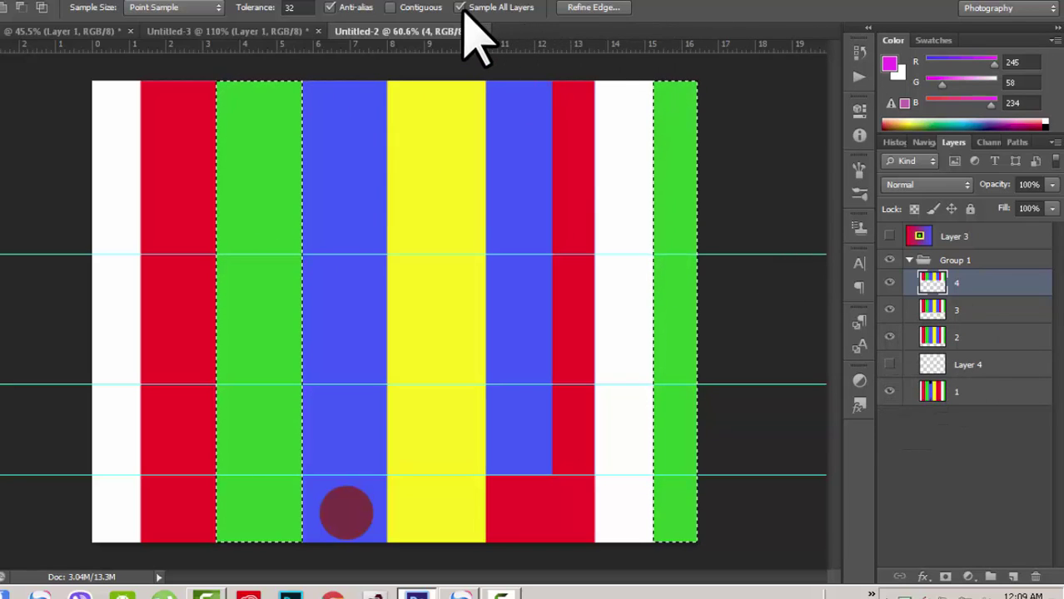
# With only layer 4 shown, select the green stripes, then toggle Sample All Layers and reshow layers 1–3 to reselect them.
pyautogui.click(890, 283)
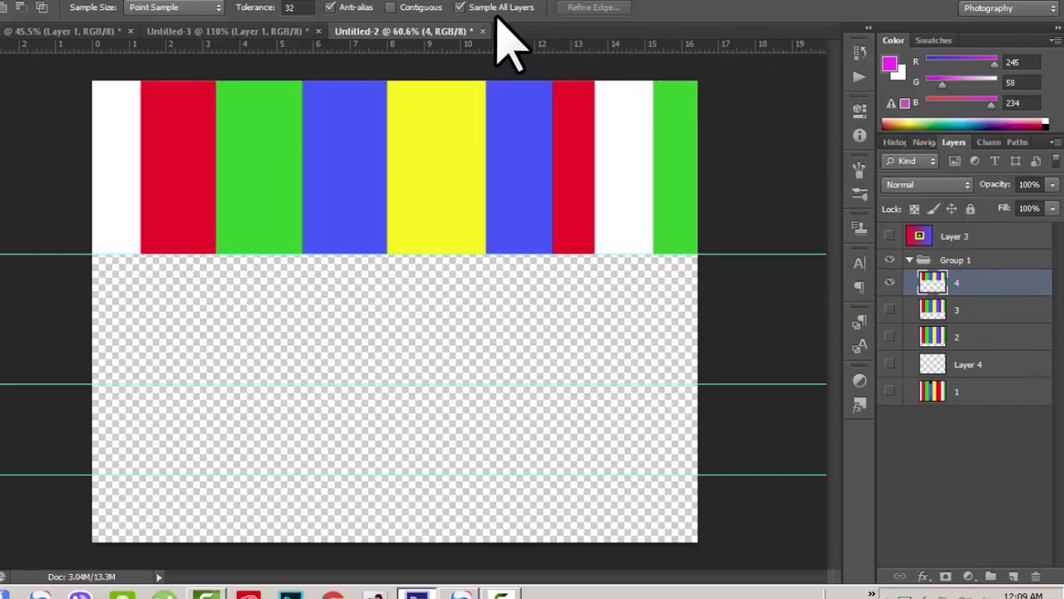
pyautogui.click(676, 125)
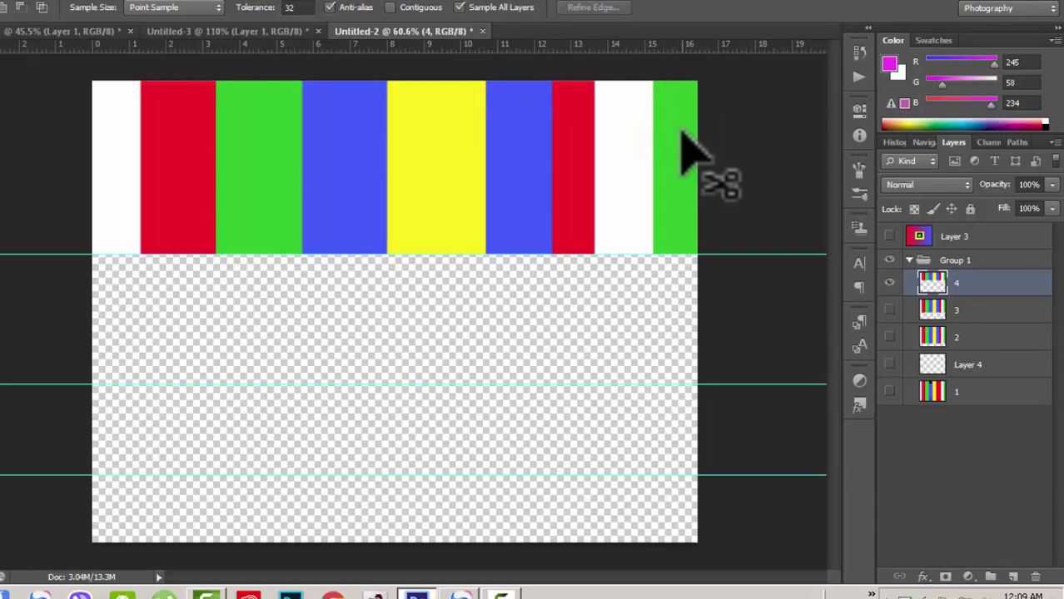
pyautogui.click(459, 7)
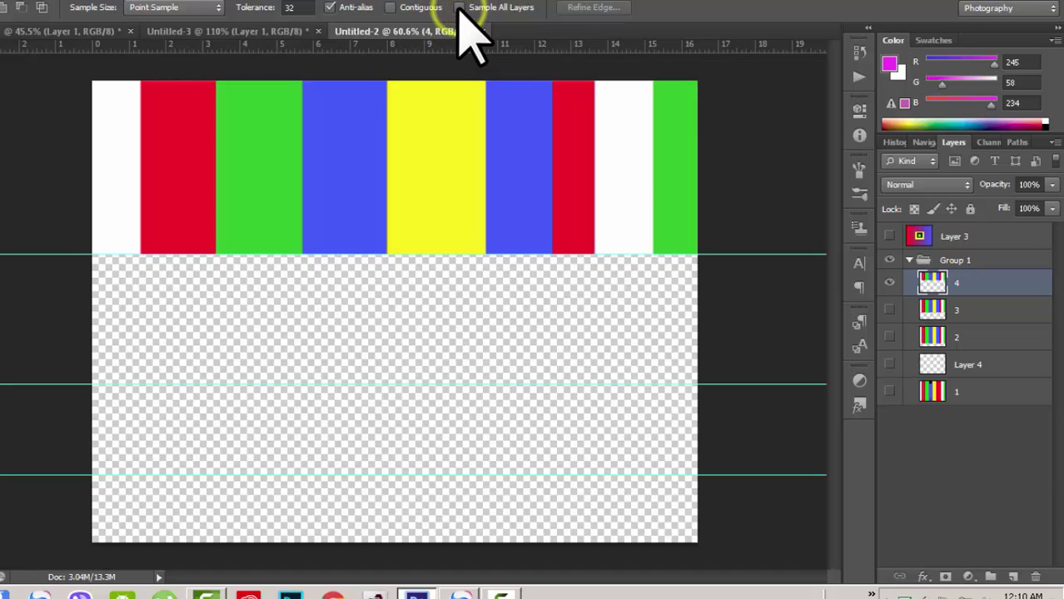
pyautogui.click(889, 309)
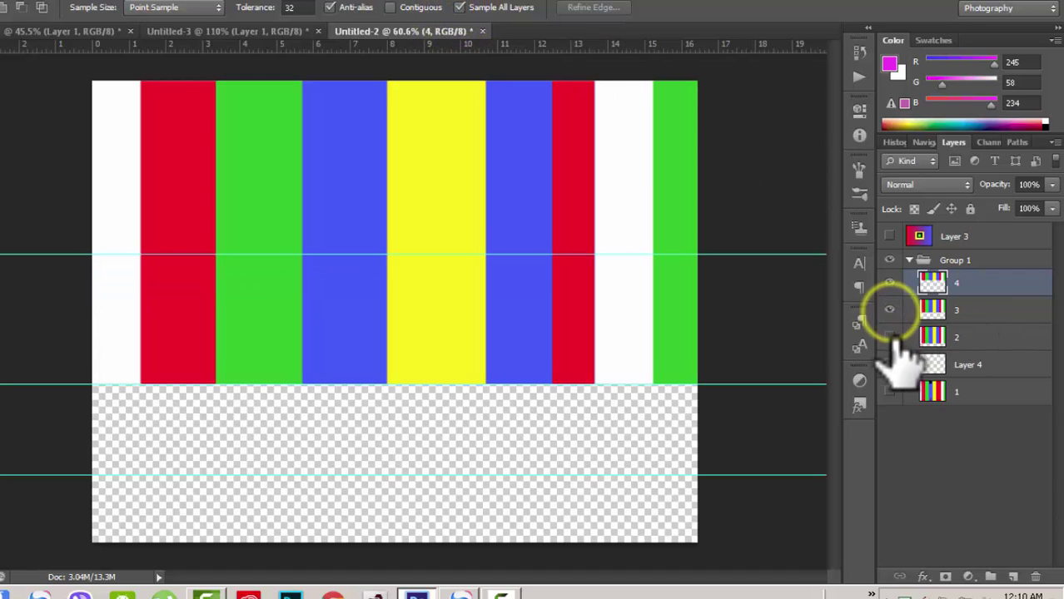
pyautogui.click(889, 337)
pyautogui.click(887, 391)
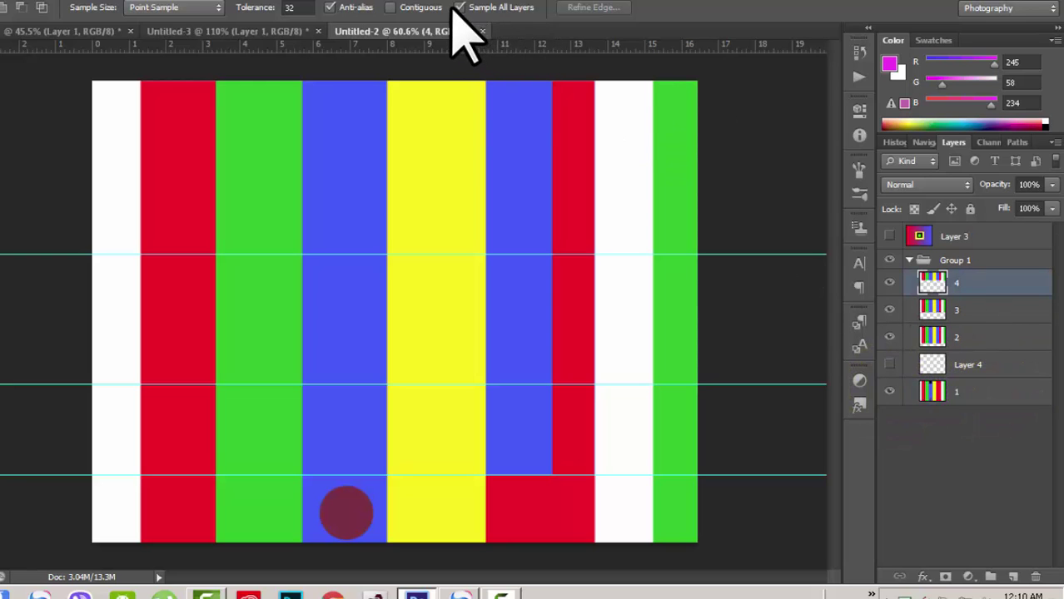
pyautogui.click(676, 133)
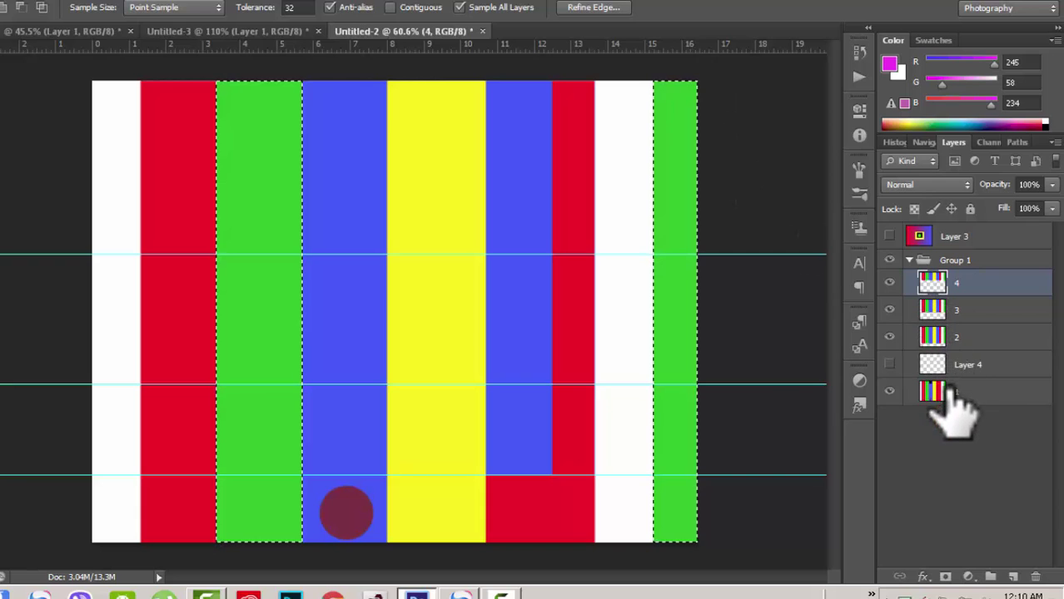
# Select all the red stripes, then repeatedly hide and reshow layers 1–3 to compare the selection.
pyautogui.click(175, 171)
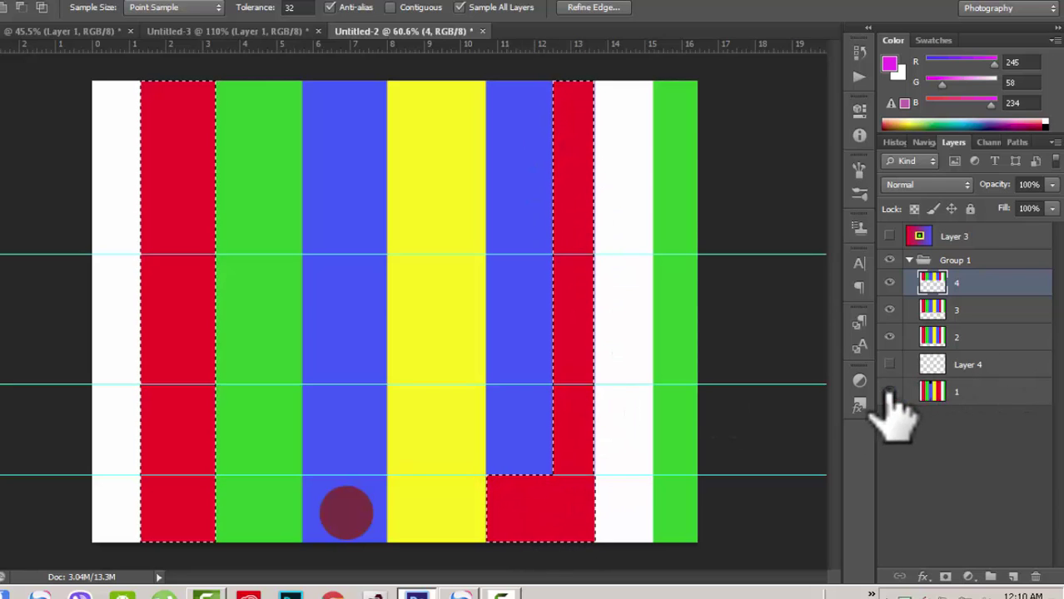
pyautogui.moveTo(889, 392); pyautogui.dragTo(889, 319)
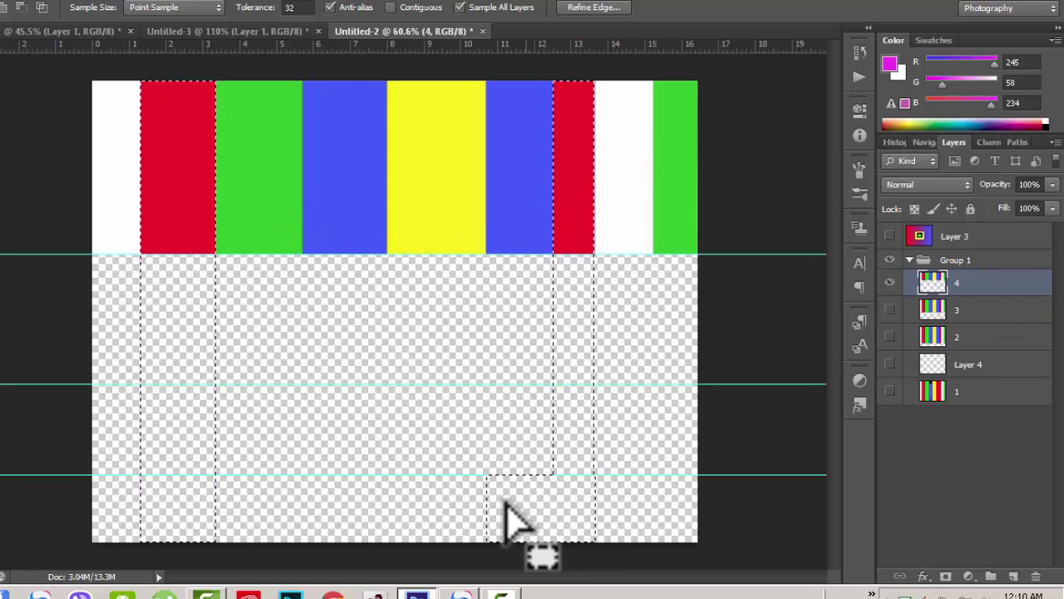
pyautogui.click(889, 309)
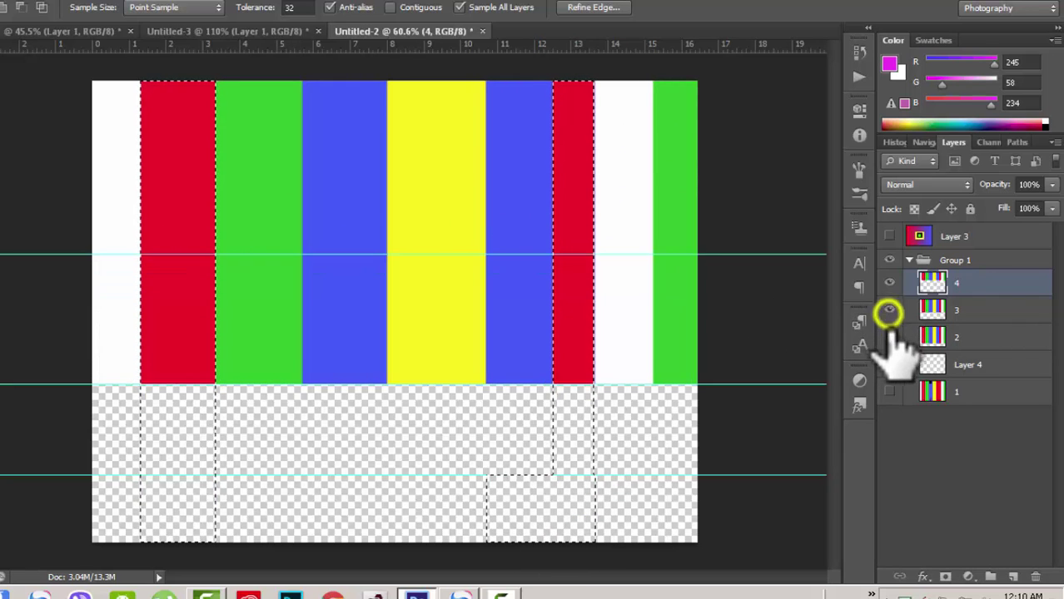
pyautogui.click(890, 338)
pyautogui.click(890, 392)
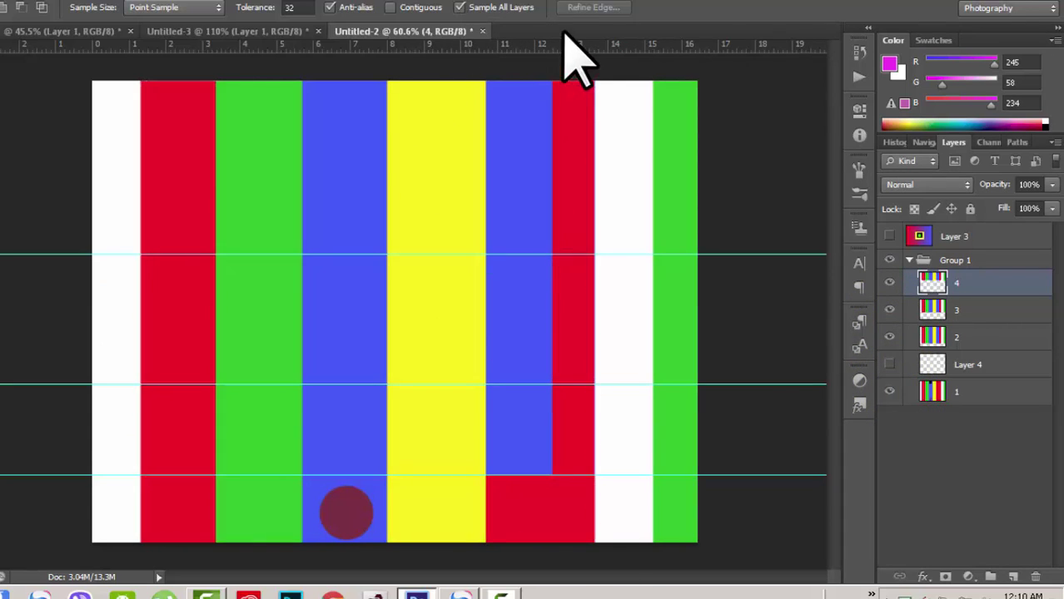
pyautogui.click(890, 310)
pyautogui.click(889, 336)
pyautogui.click(889, 391)
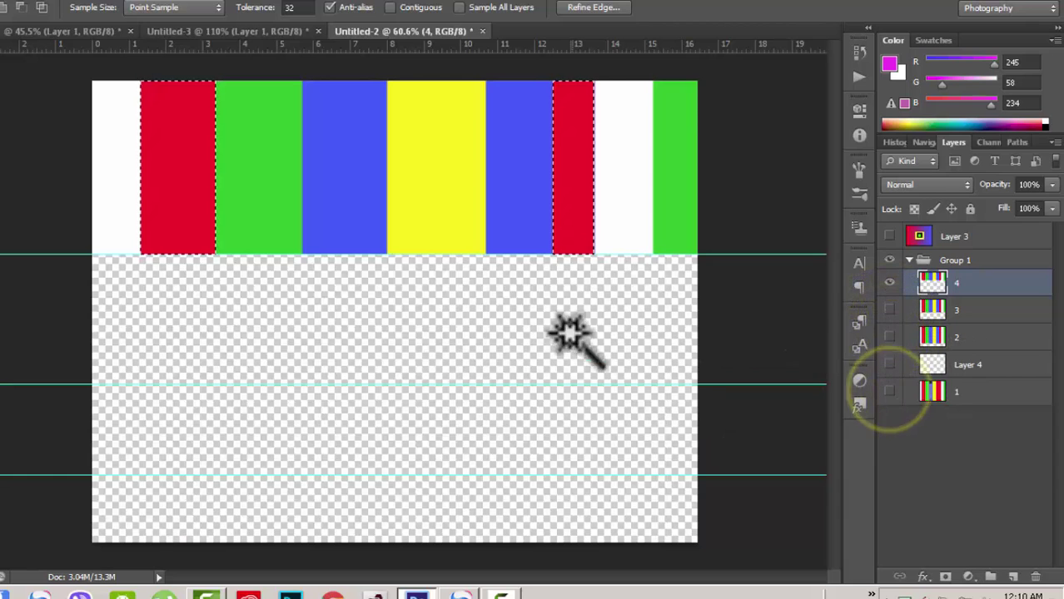
pyautogui.click(888, 388)
pyautogui.click(889, 336)
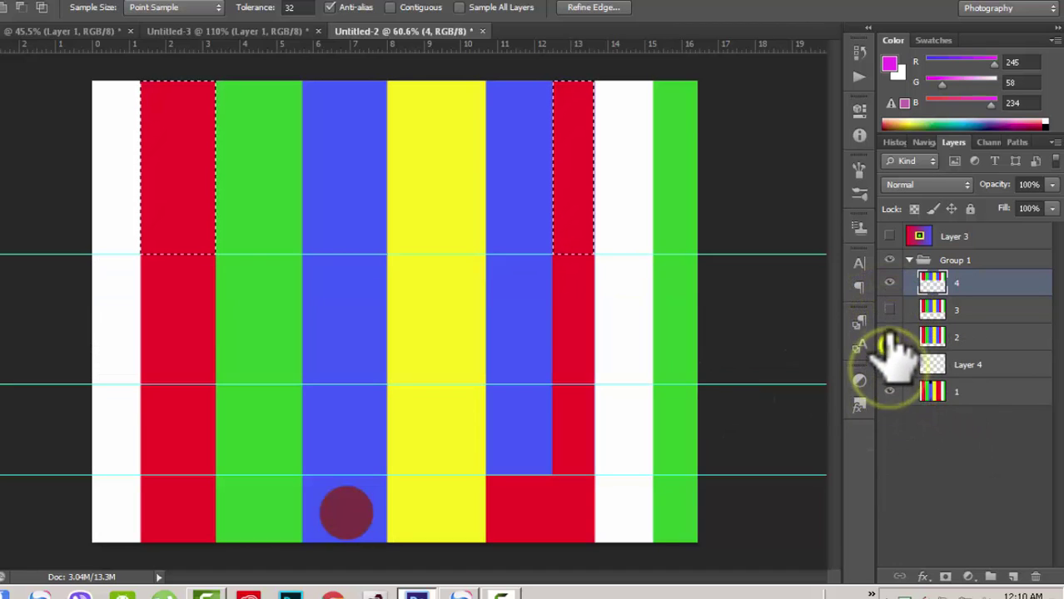
pyautogui.click(889, 310)
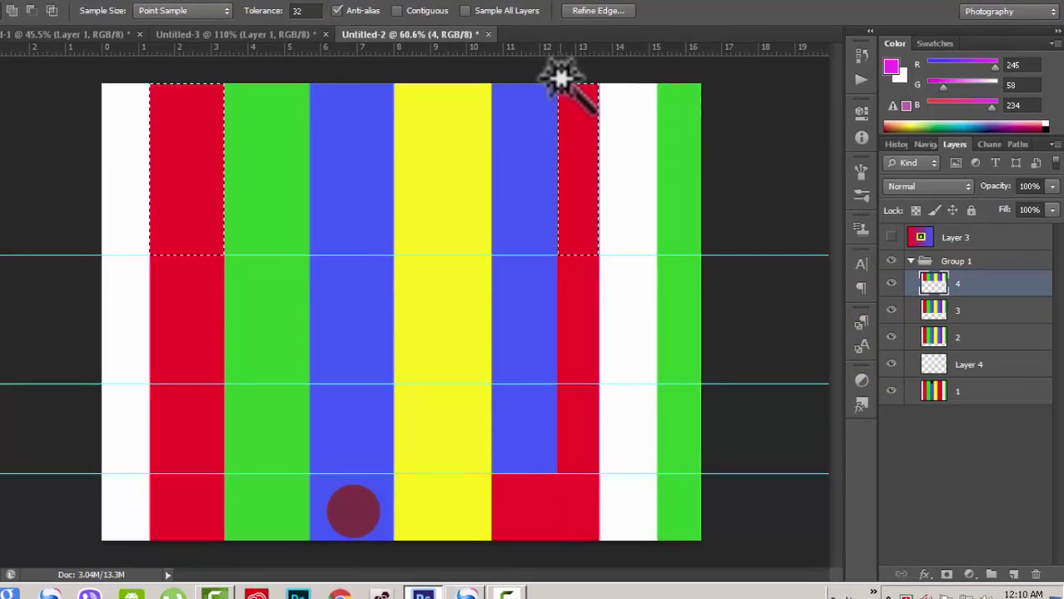
# Clear the selection, show and activate gradient Layer 3, collapse Group 1, and select the blue right-edge strip.
pyautogui.hotkey('ctrl', 'd')
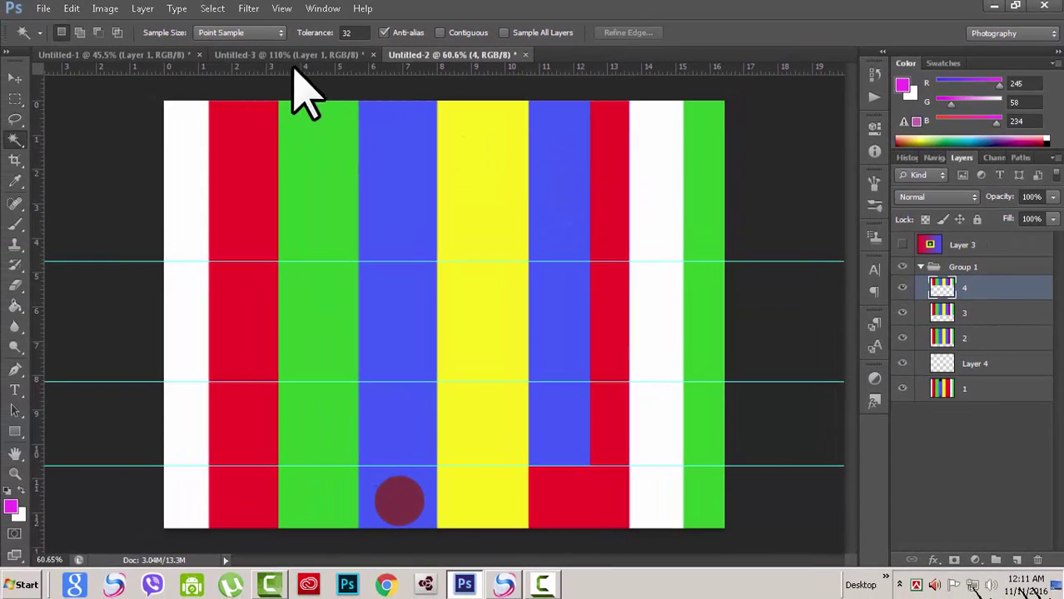
pyautogui.click(903, 244)
pyautogui.click(1009, 242)
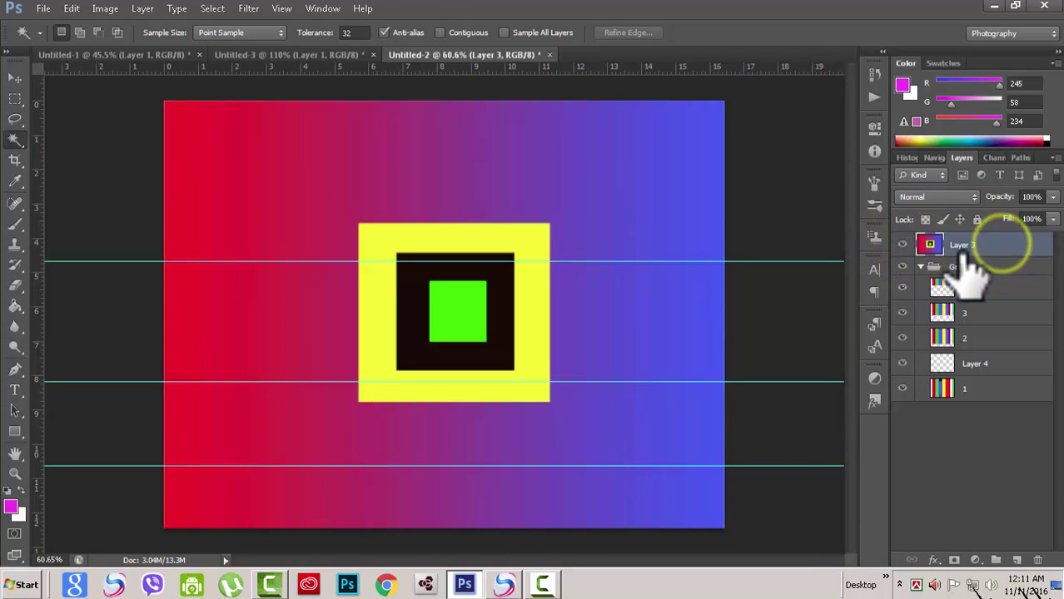
pyautogui.click(919, 267)
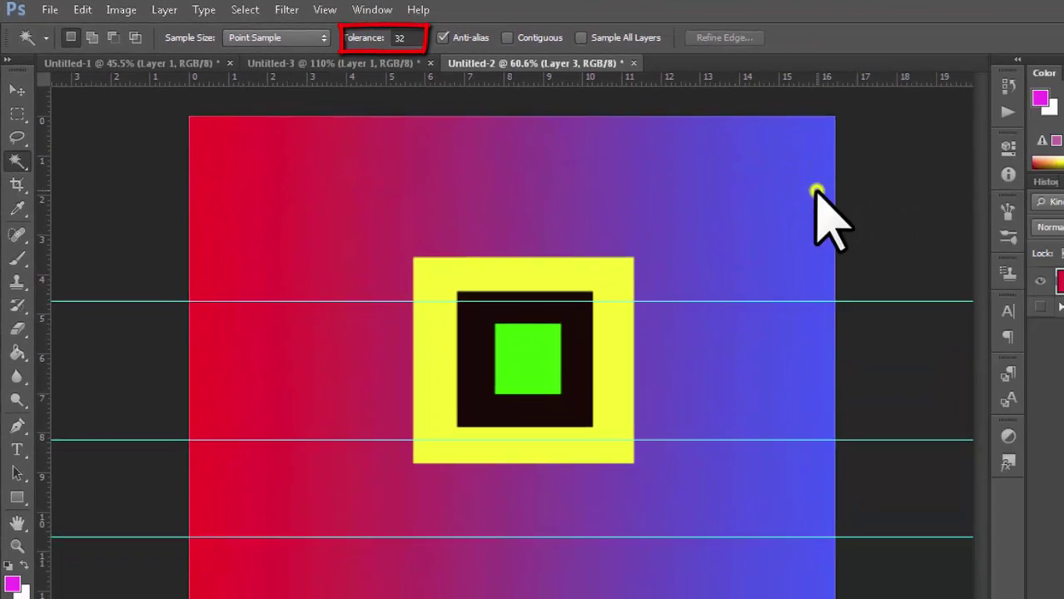
pyautogui.click(814, 188)
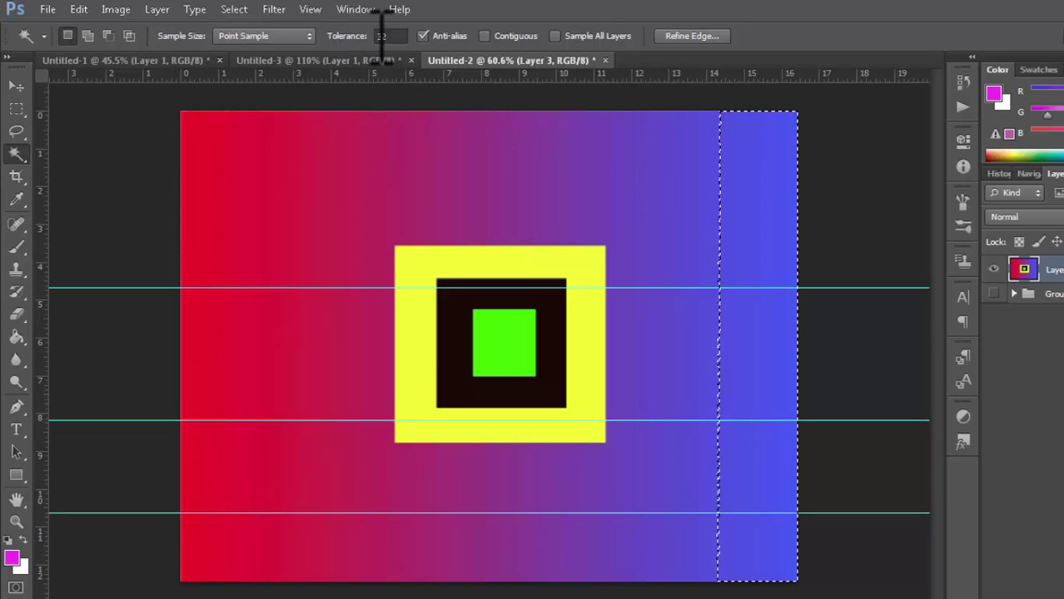
# Deselect everything and set the Magic Wand Tolerance to 55.
pyautogui.hotkey('ctrl', 'd')
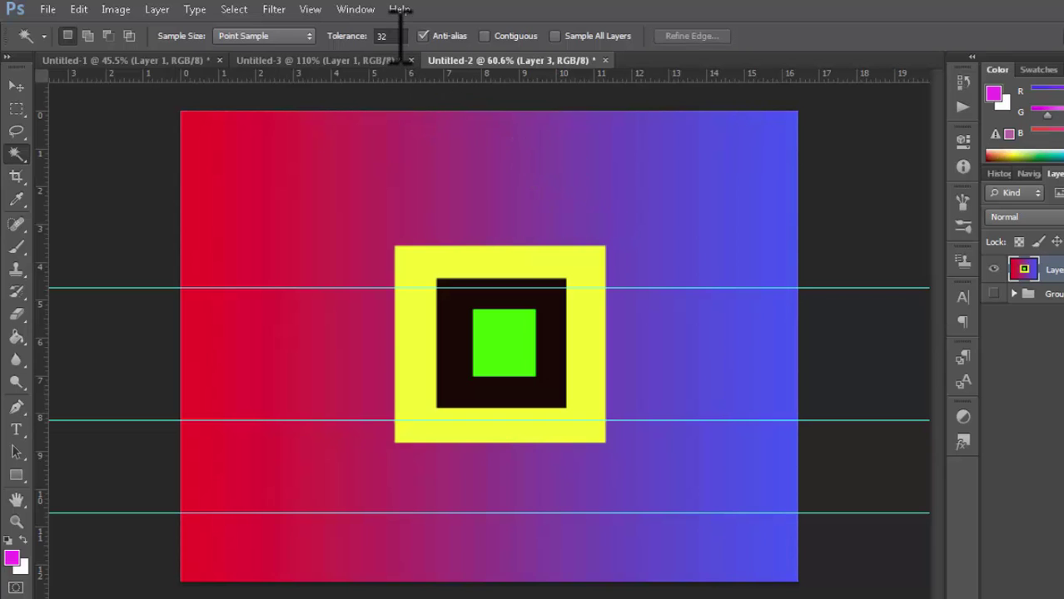
pyautogui.moveTo(382, 35); pyautogui.dragTo(373, 35)
pyautogui.write('55')
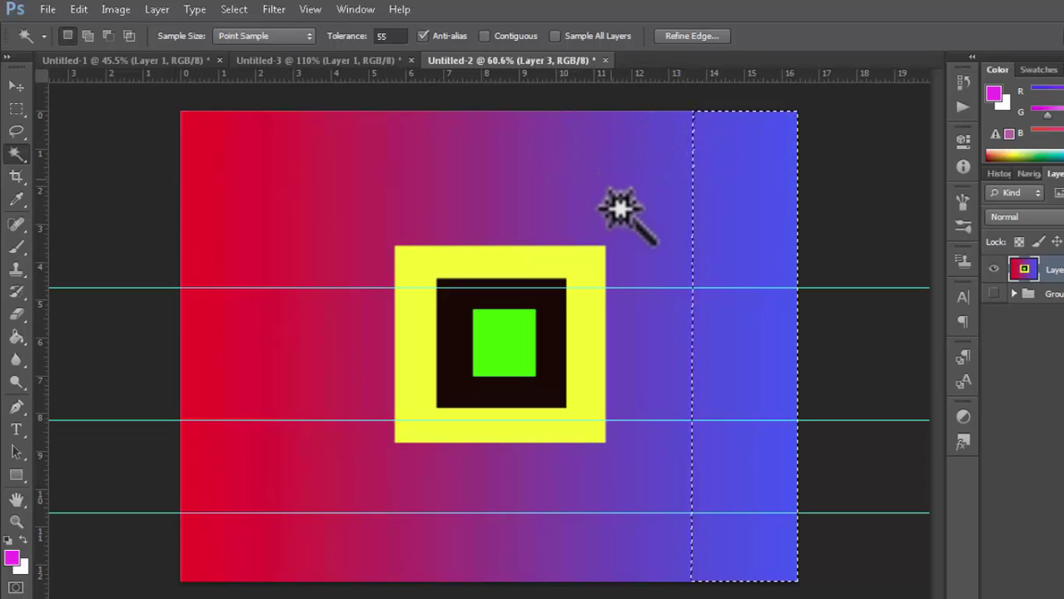
# Clear the selection on the gradient's right blue strip and switch to the Move tool.
pyautogui.scroll(2, 637, 229)
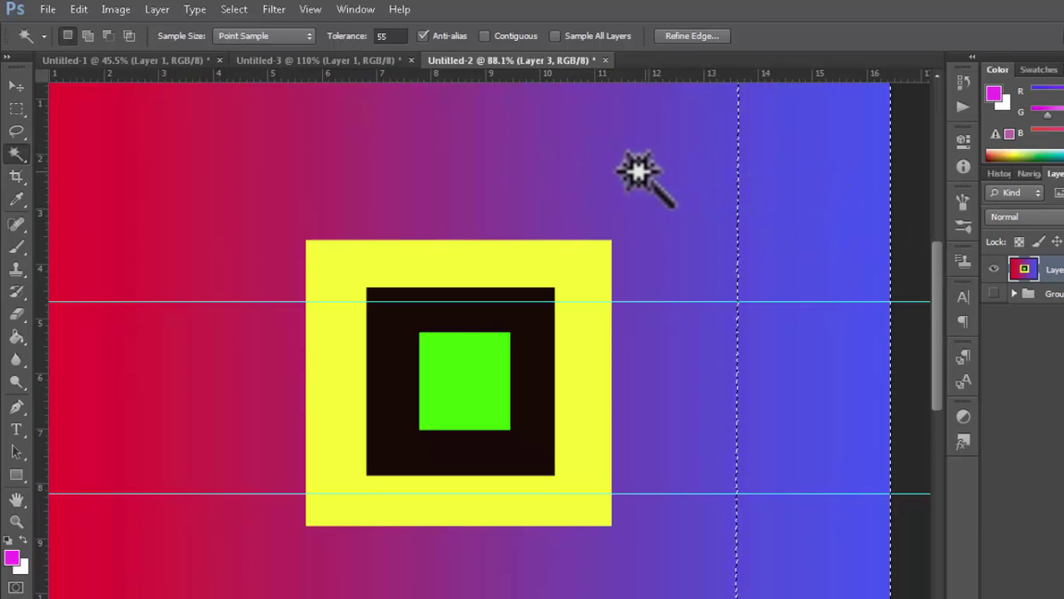
pyautogui.scroll(-1, 716, 267)
pyautogui.scroll(-1, 727, 279)
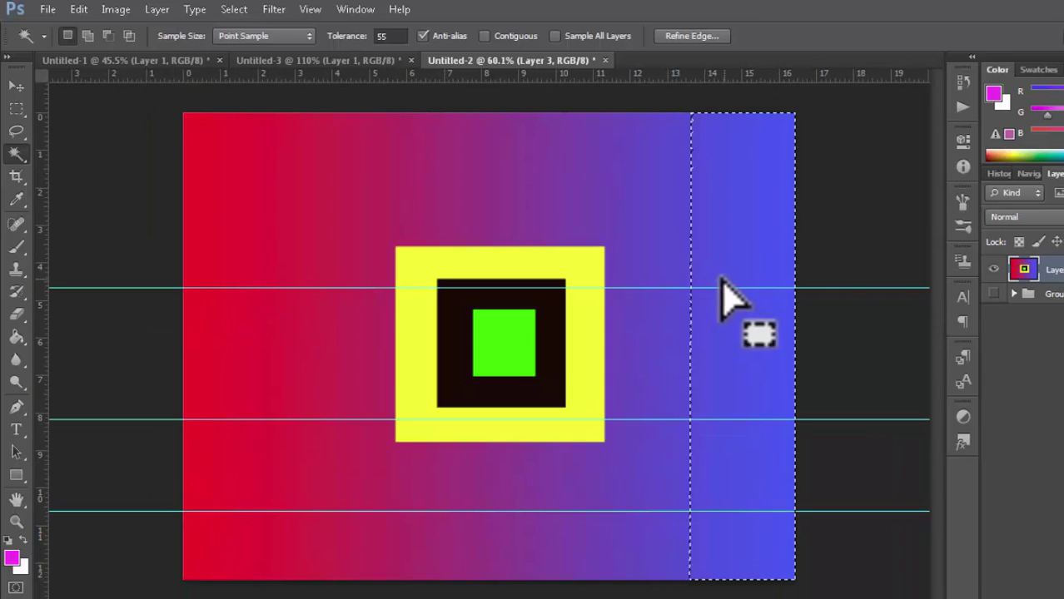
pyautogui.click(821, 323)
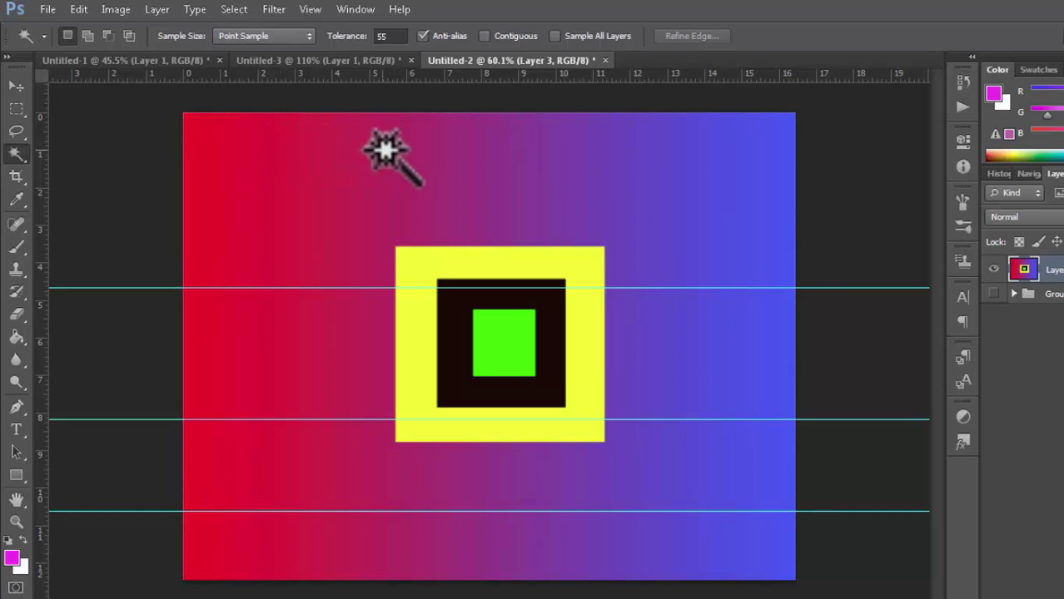
pyautogui.click(16, 85)
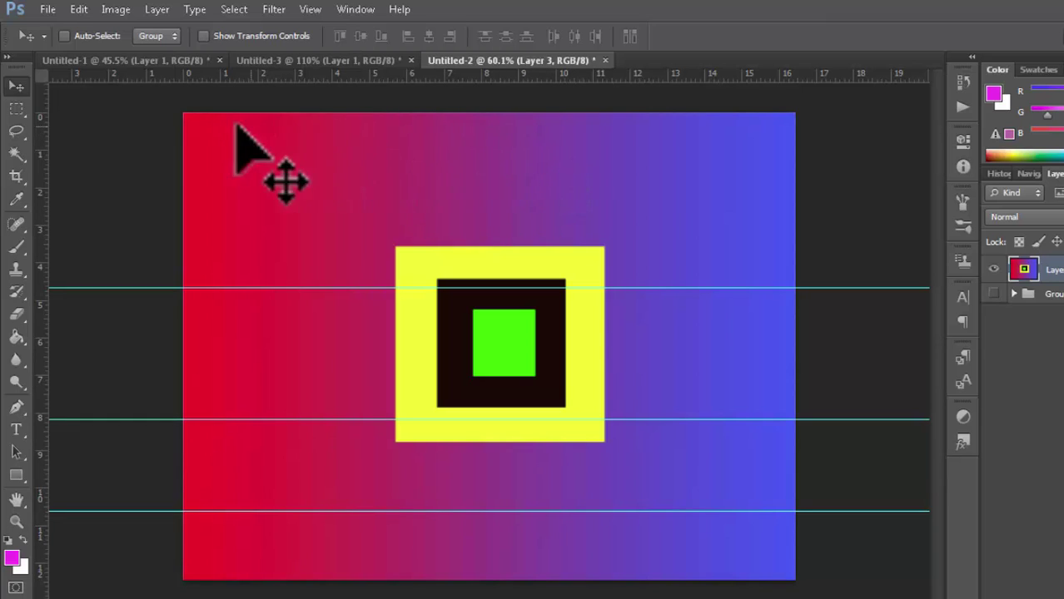
# With the Magic Wand at Tolerance 100, select the gradient's blue right side.
pyautogui.click(16, 154)
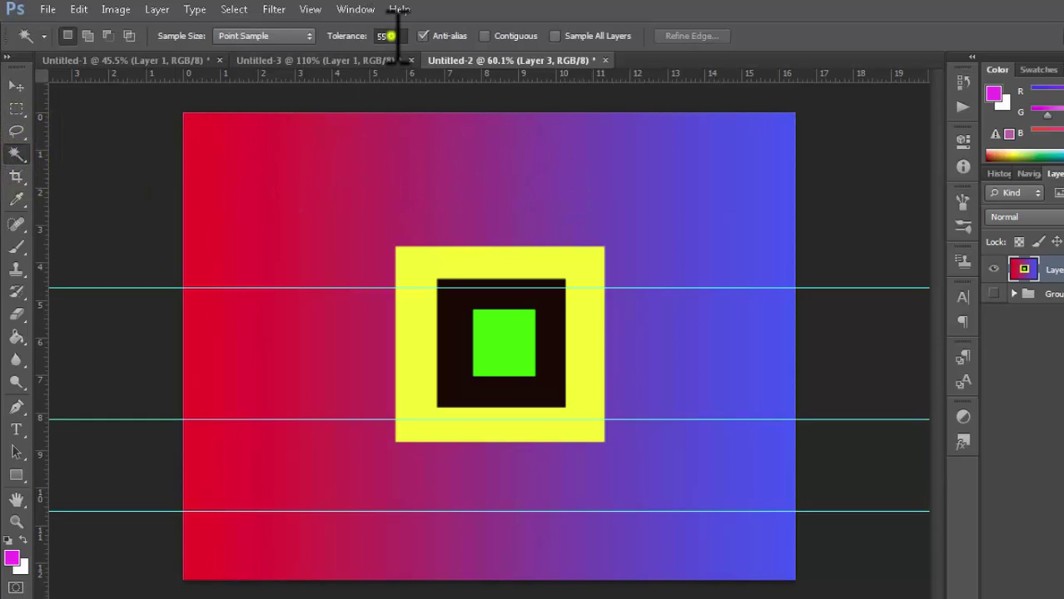
pyautogui.click(391, 36)
pyautogui.write('10')
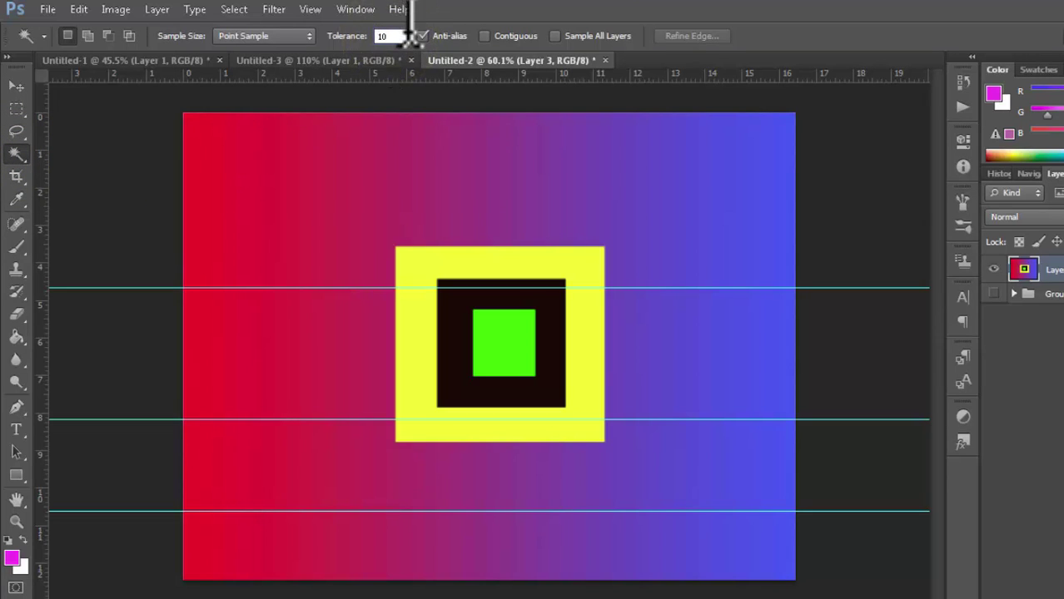
pyautogui.write('0')
pyautogui.click(749, 199)
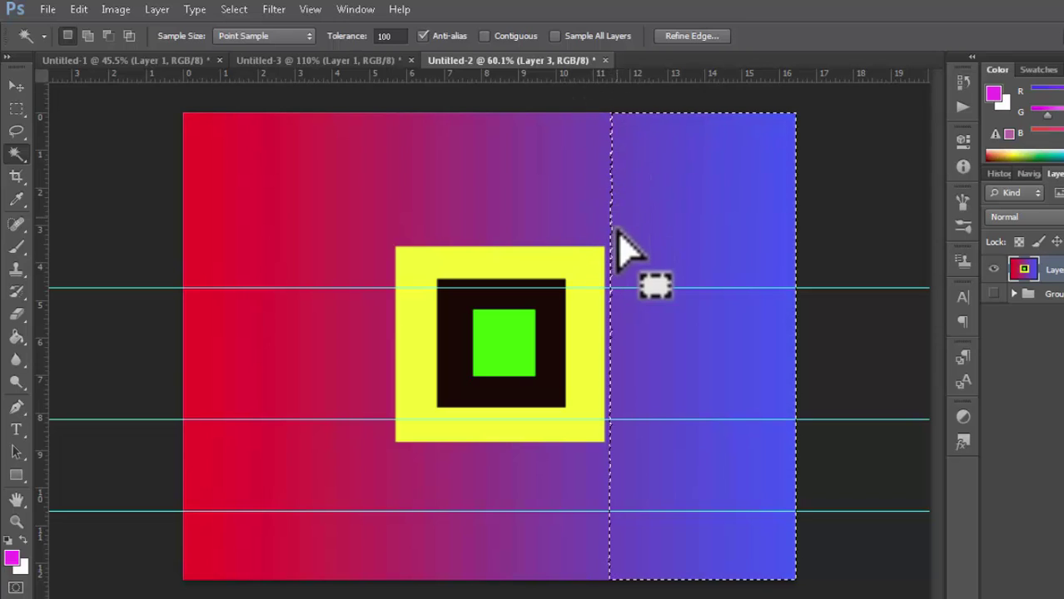
# Raise Tolerance to 255, deselect, and reselect the gradient's right half by colour.
pyautogui.click(389, 36)
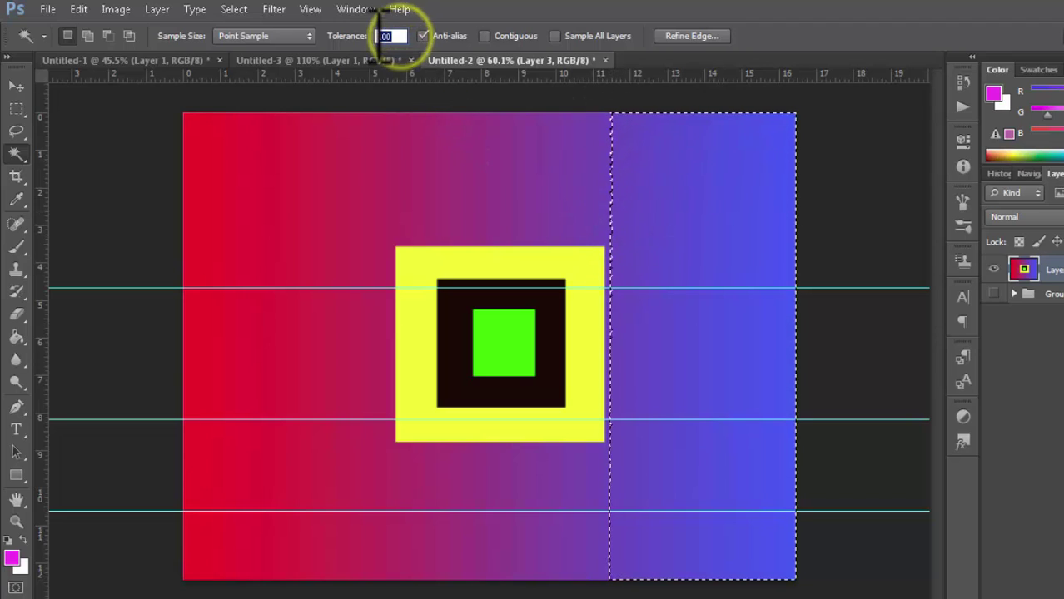
pyautogui.write('255')
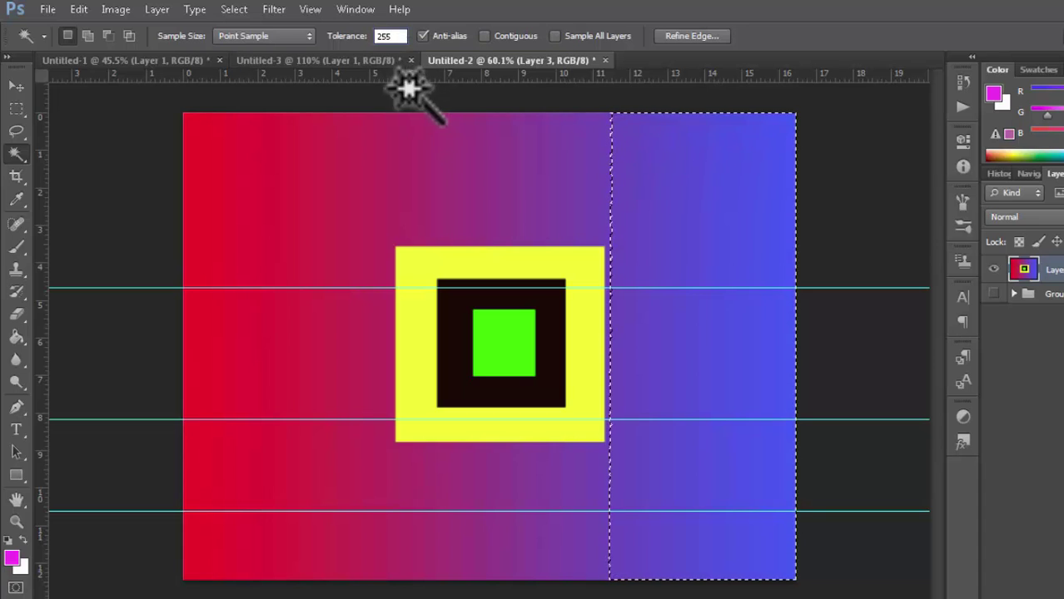
pyautogui.click(693, 221)
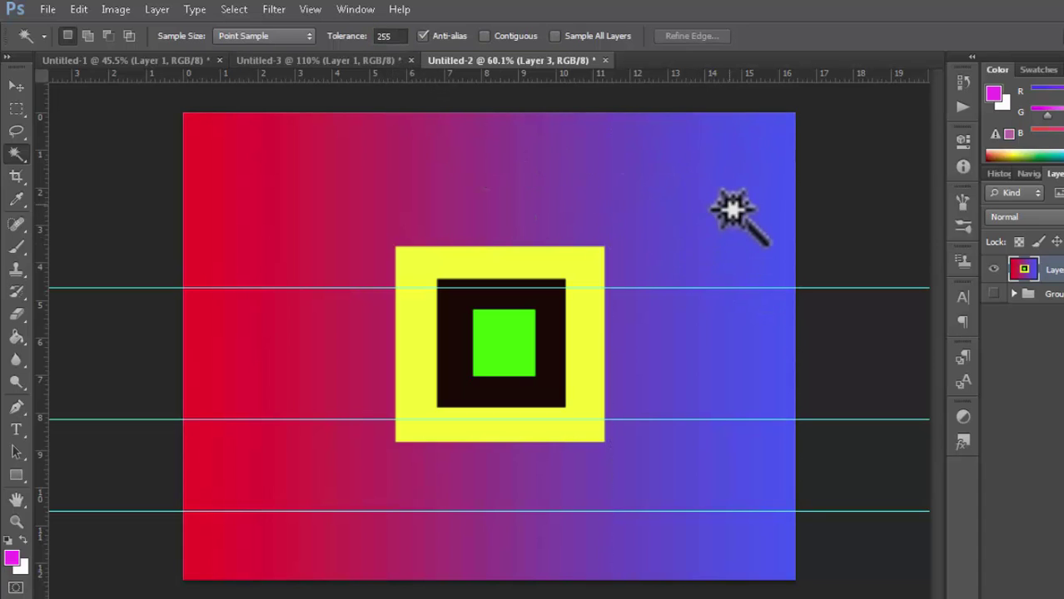
pyautogui.click(760, 196)
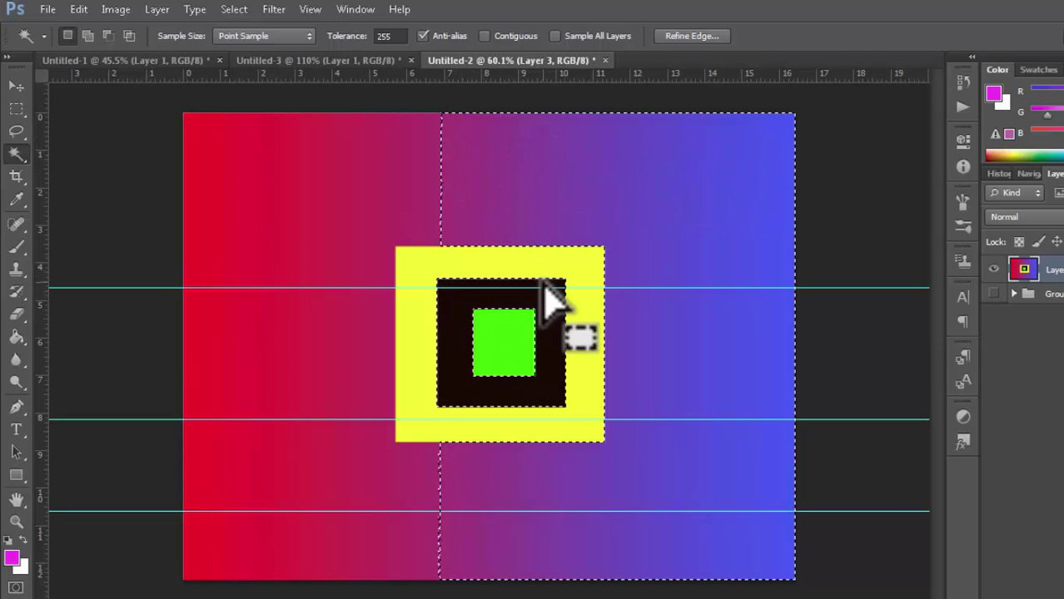
pyautogui.scroll(1, 553, 300)
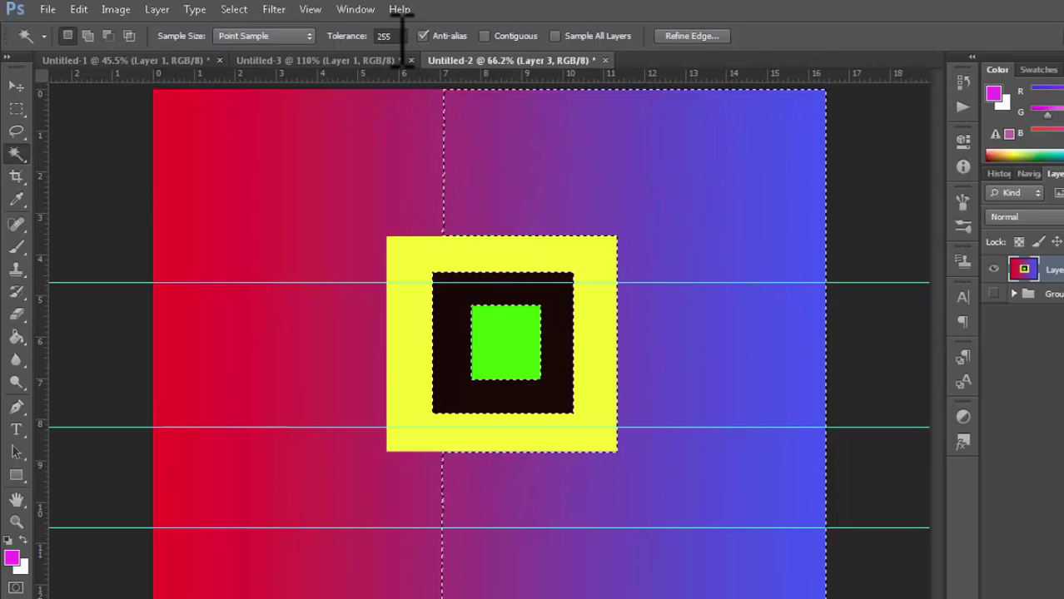
pyautogui.scroll(-1, 526, 176)
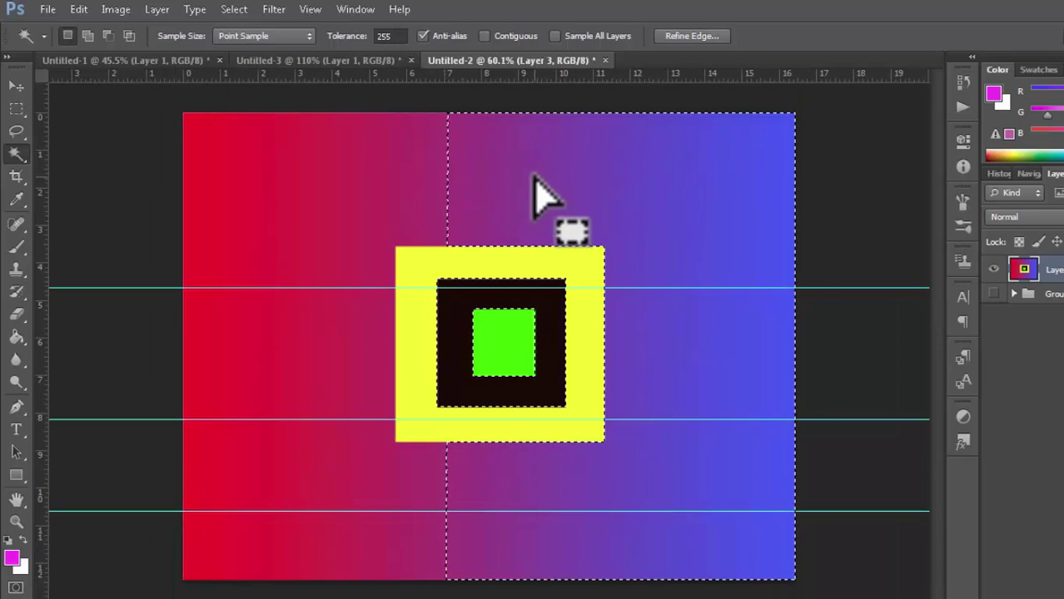
pyautogui.scroll(1, 537, 196)
pyautogui.scroll(-1, 537, 195)
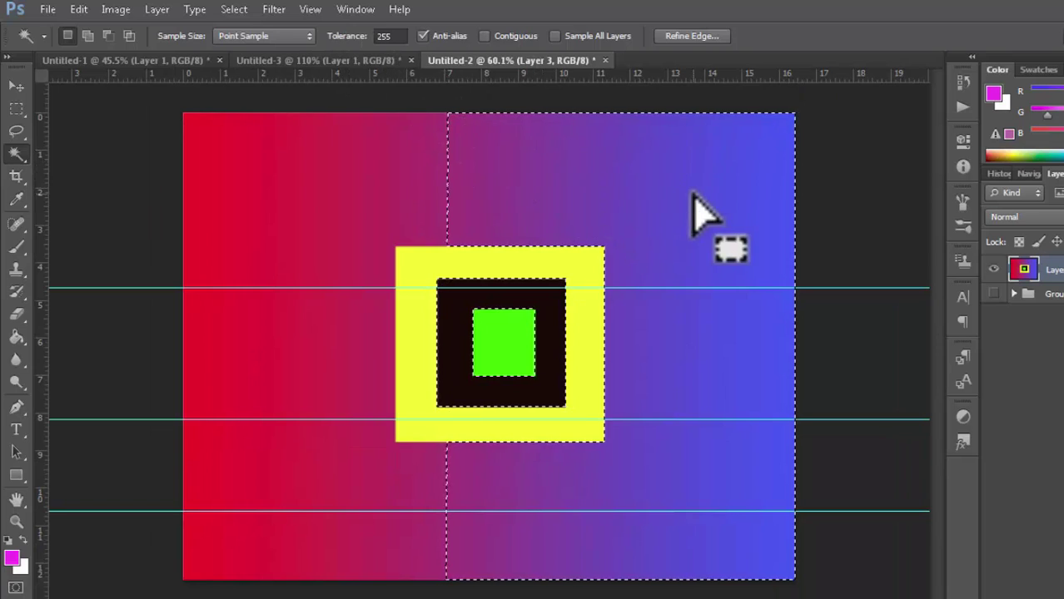
# At Tolerance 50, test Magic Wand selections on the blue, red and purple strips, then deselect.
pyautogui.hotkey('ctrl', 'd')
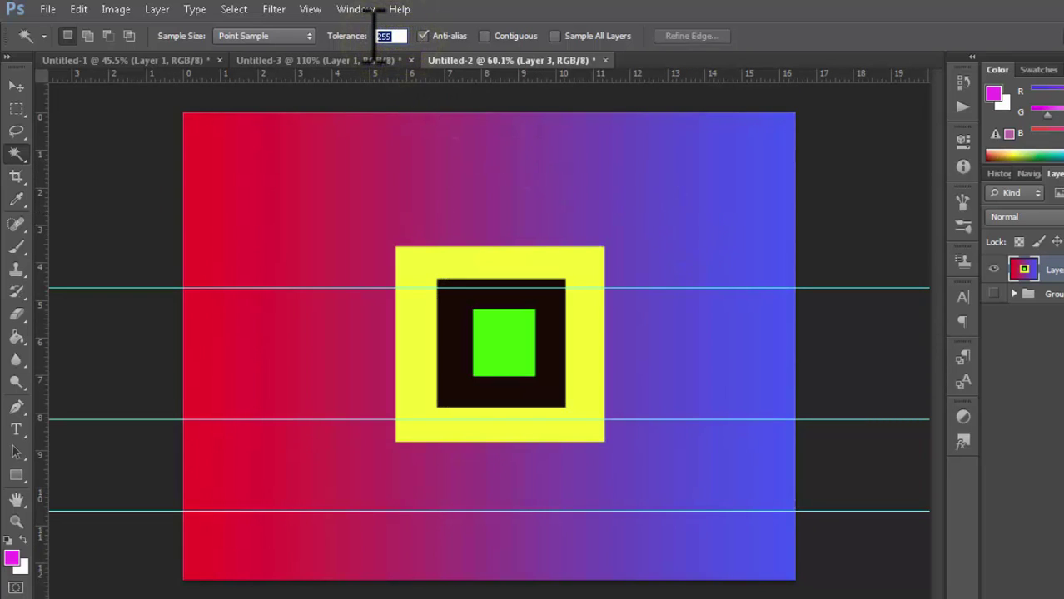
pyautogui.write('50')
pyautogui.click(742, 185)
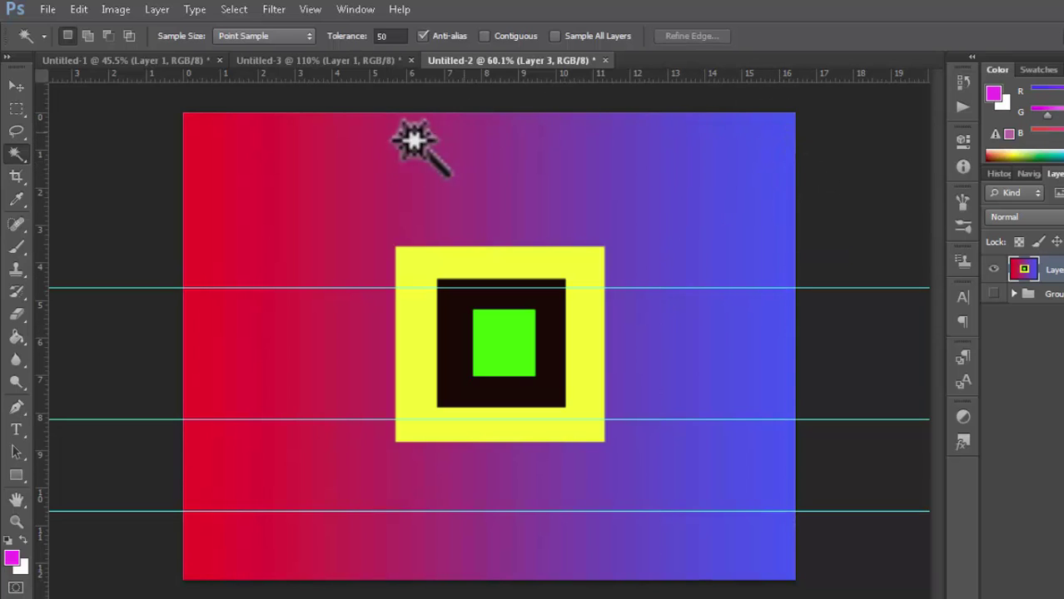
pyautogui.click(190, 152)
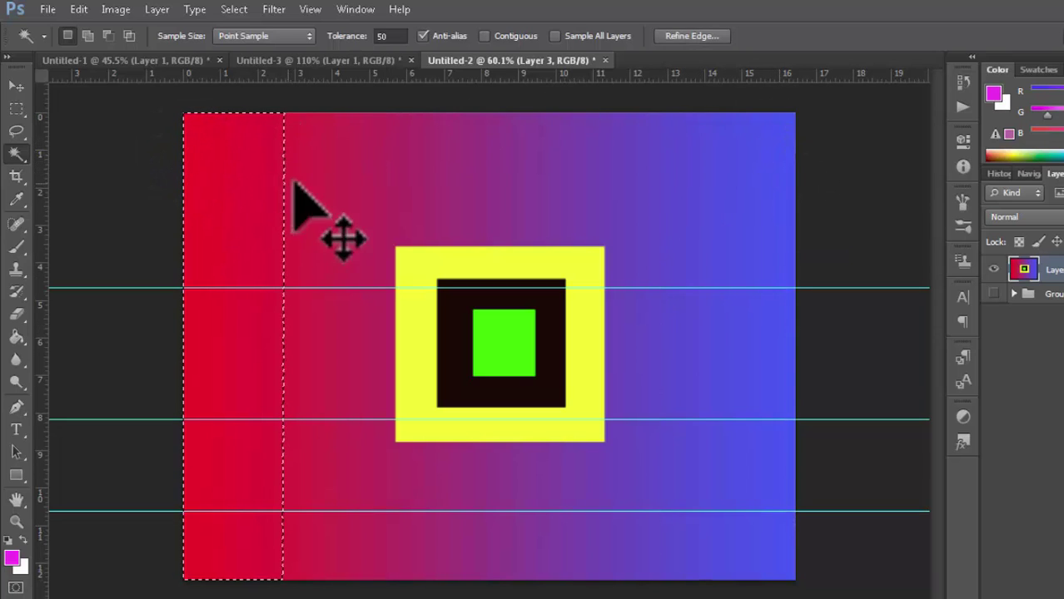
pyautogui.click(521, 135)
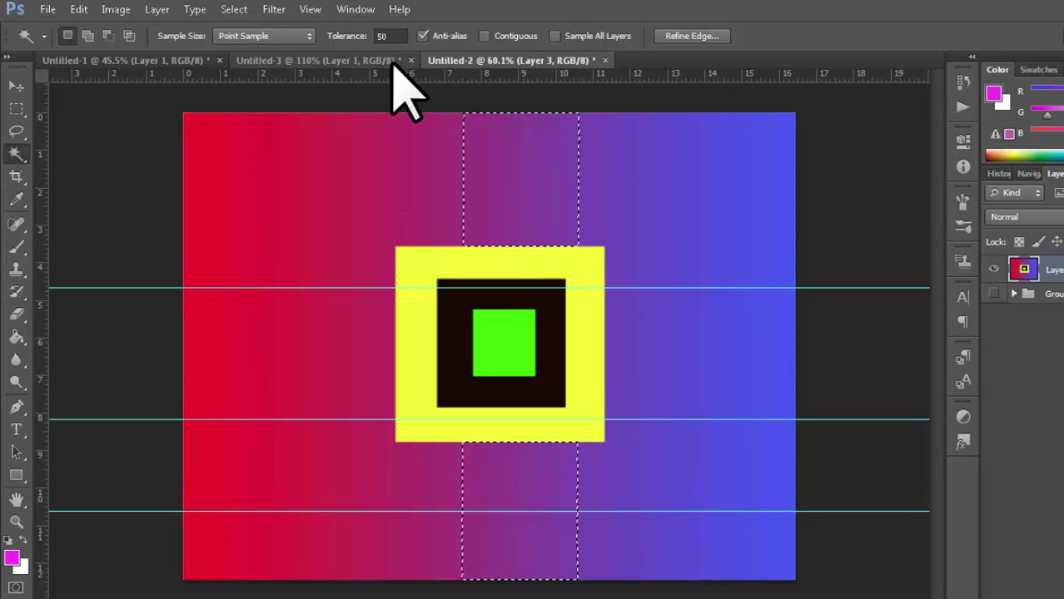
pyautogui.hotkey('ctrl', 'd')
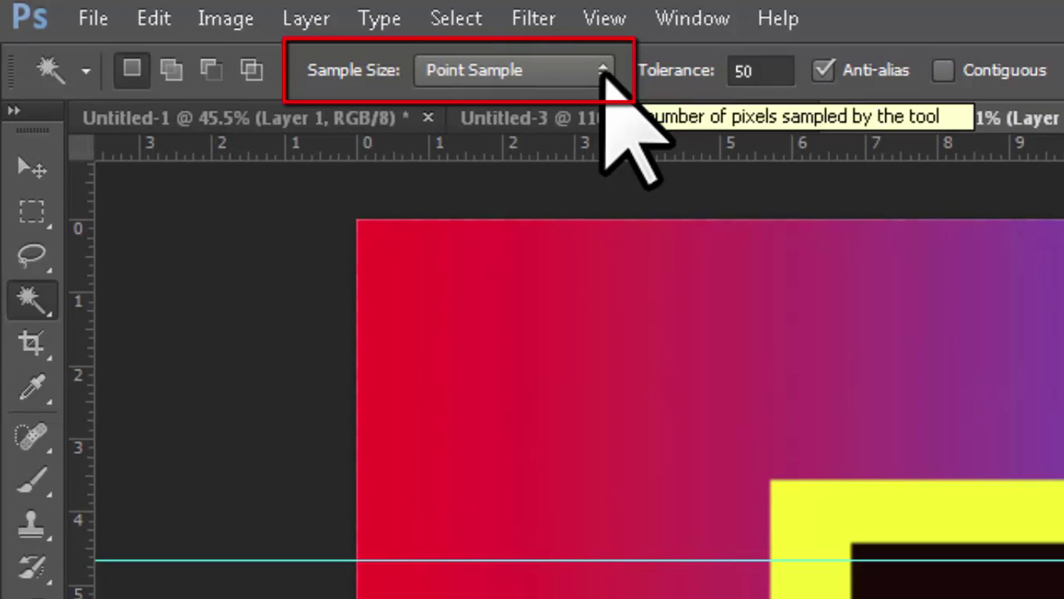
# At 3 by 3 Average, eyedrop the black square, then the green square, as foreground colour.
pyautogui.click(604, 72)
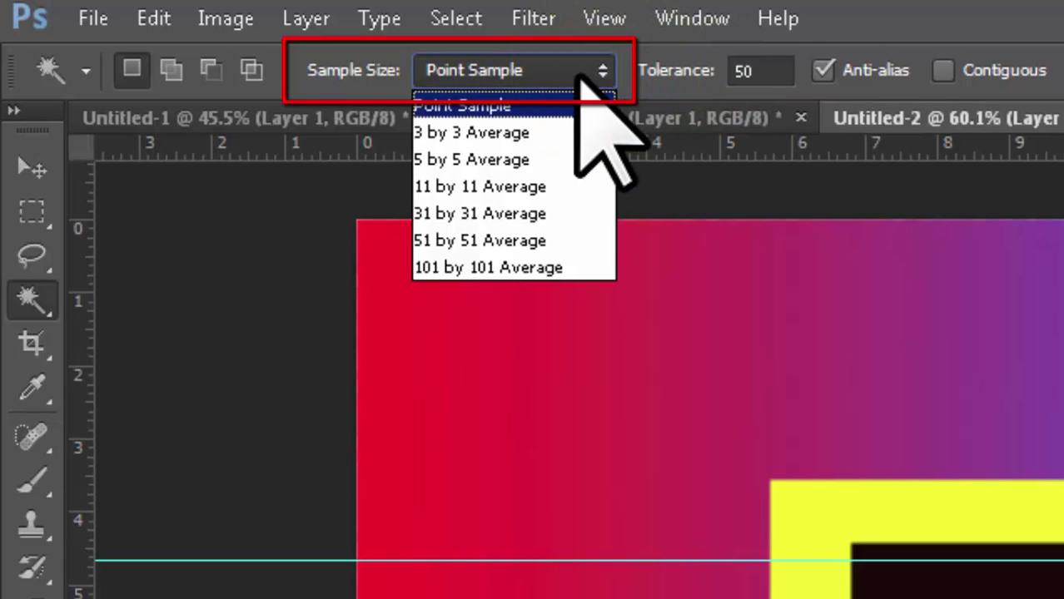
pyautogui.click(471, 134)
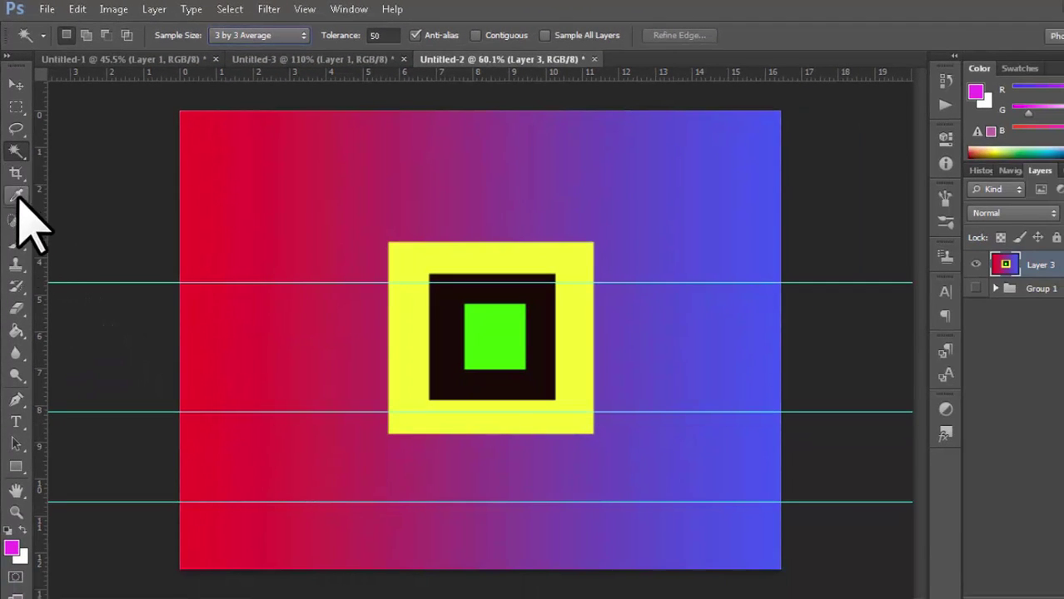
pyautogui.click(16, 195)
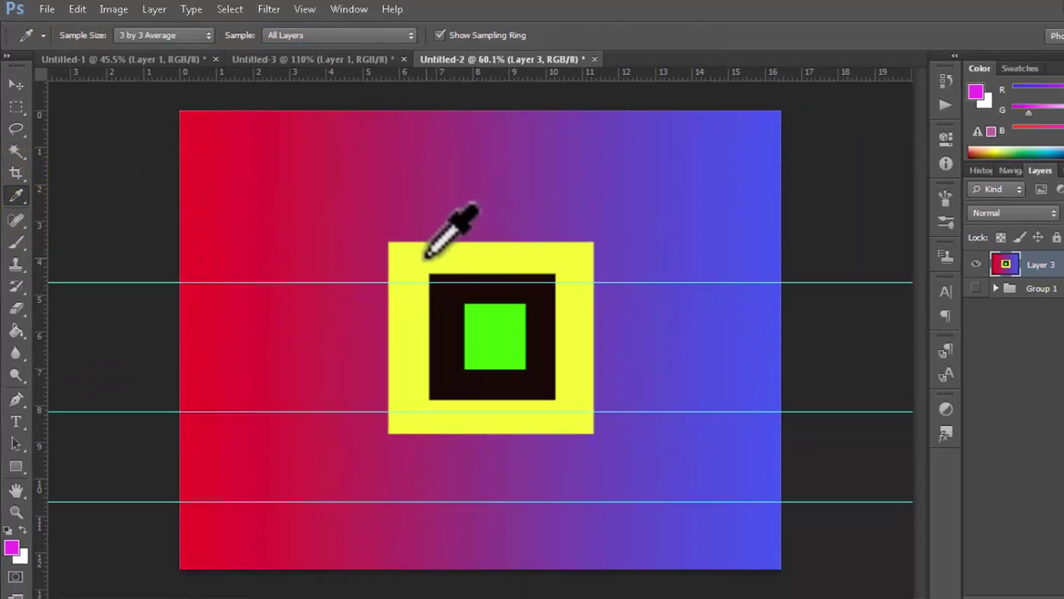
pyautogui.click(455, 301)
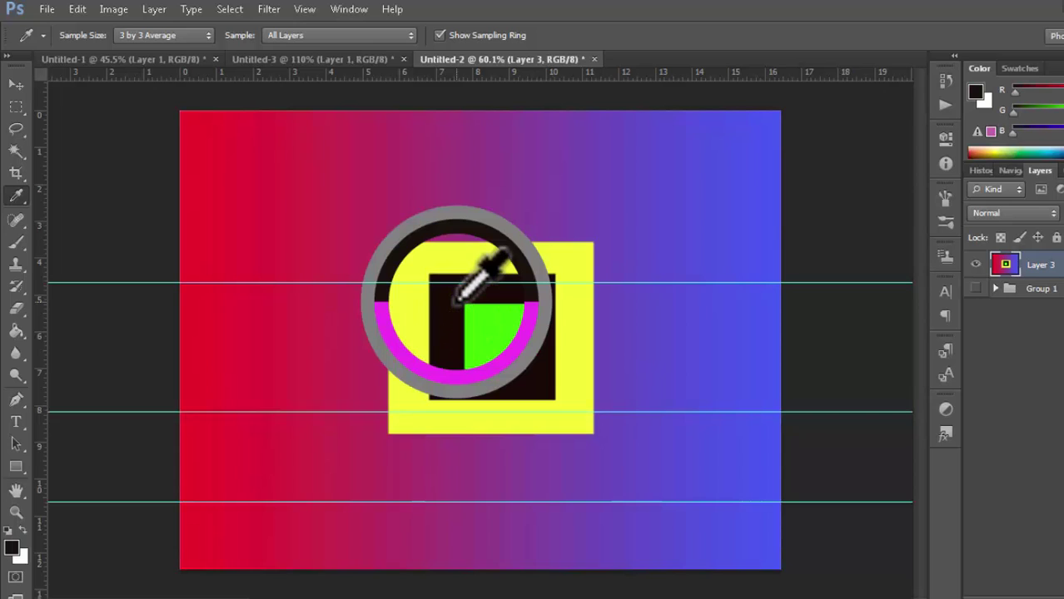
pyautogui.moveTo(456, 302); pyautogui.dragTo(430, 276)
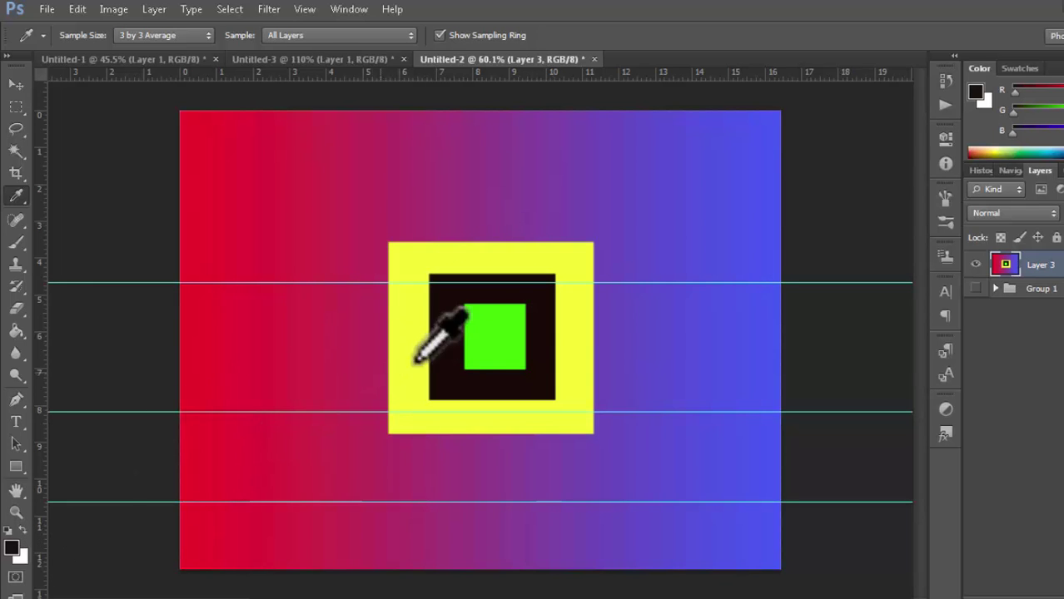
pyautogui.moveTo(475, 318); pyautogui.dragTo(475, 317)
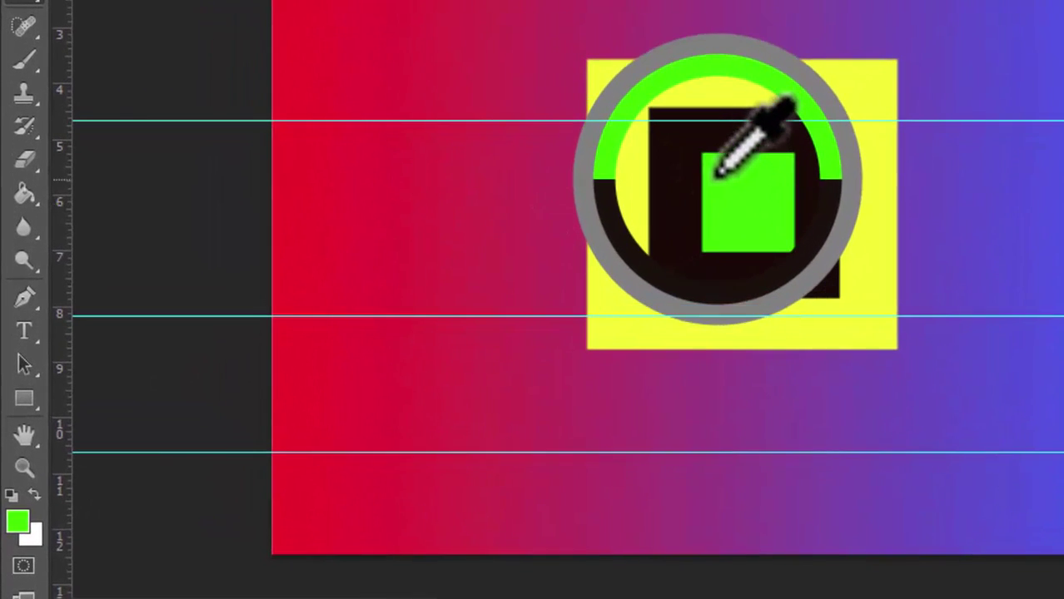
pyautogui.moveTo(718, 173); pyautogui.dragTo(704, 156)
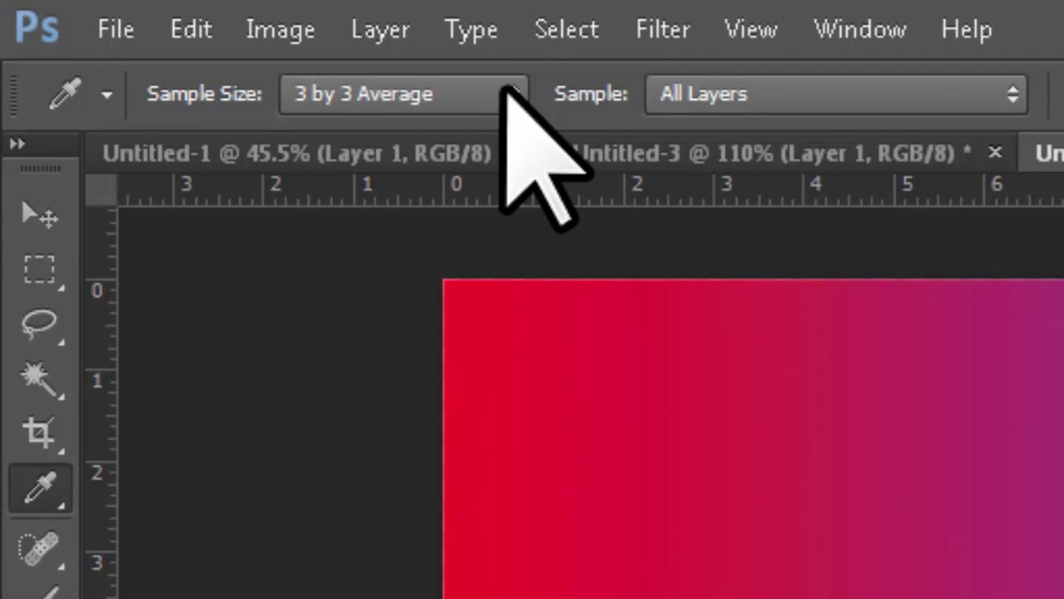
# At 101 by 101 Average, eyedrop an olive green at the green square's top-left edge.
pyautogui.click(510, 96)
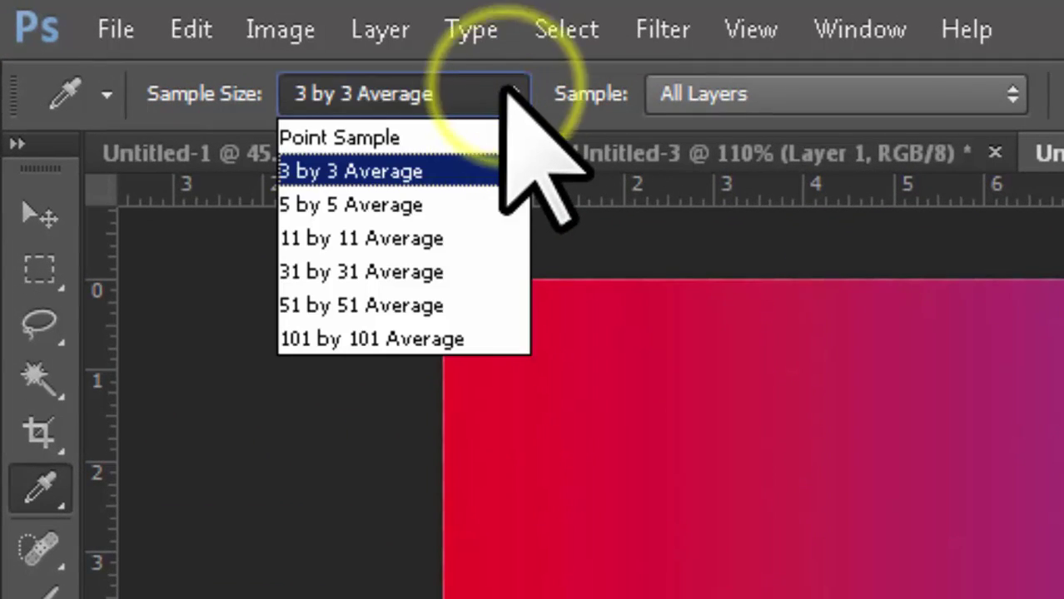
pyautogui.press('Down')
pyautogui.press('Down')
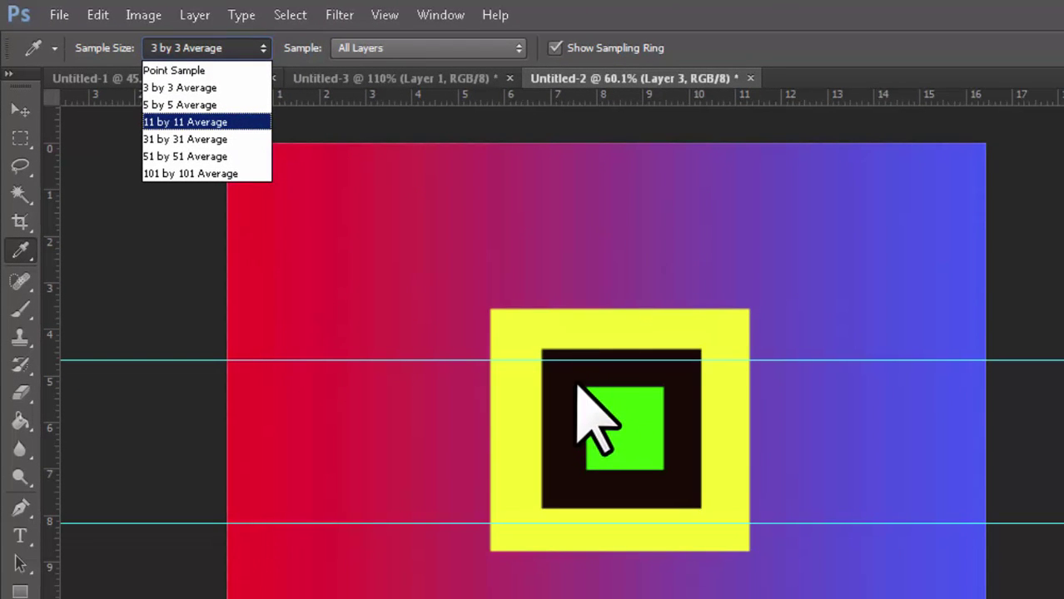
pyautogui.click(204, 173)
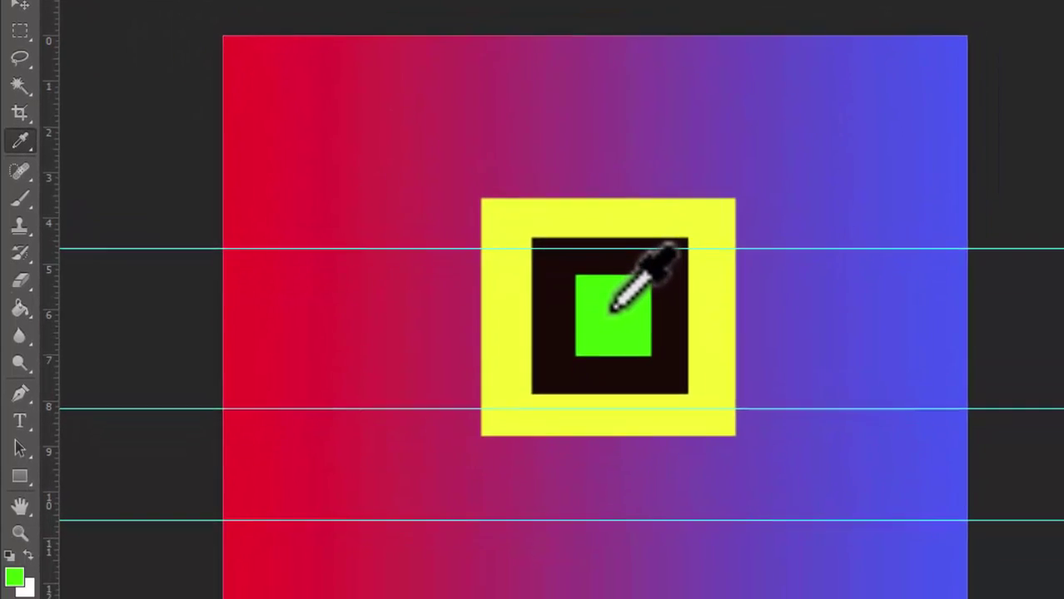
pyautogui.click(622, 425)
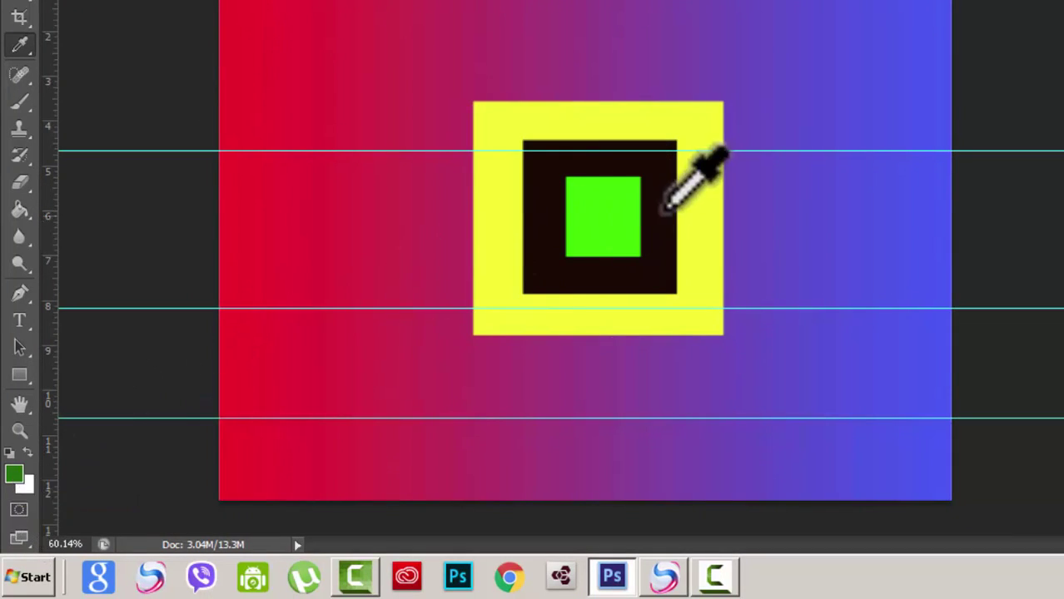
pyautogui.click(599, 212)
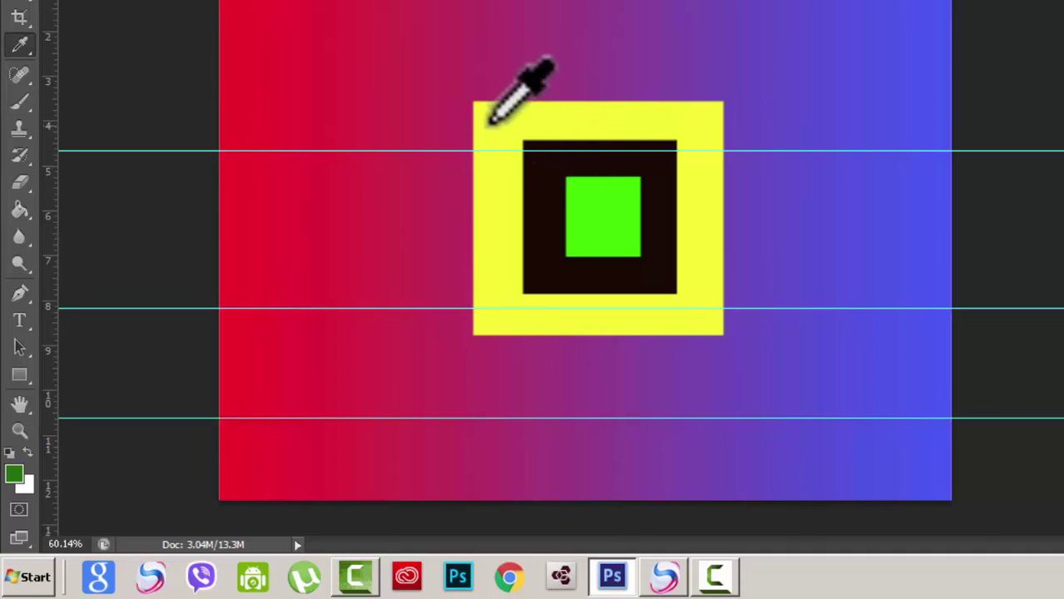
pyautogui.click(571, 184)
pyautogui.moveTo(571, 185); pyautogui.dragTo(549, 164)
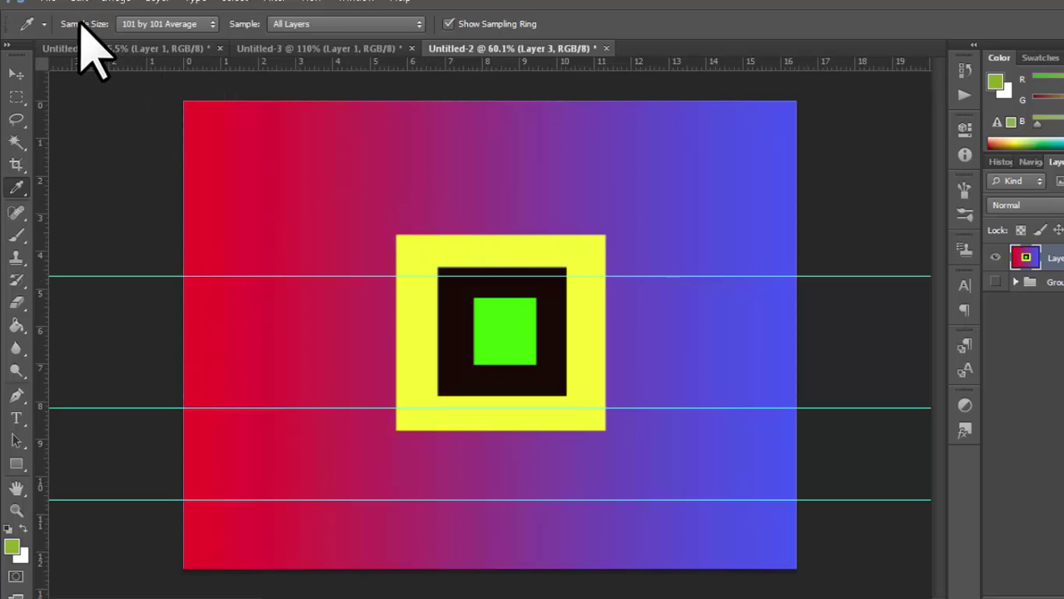
# At 31 by 31 Average, sample an averaged colour from the black square's edge with guides hidden.
pyautogui.click(211, 25)
pyautogui.click(191, 97)
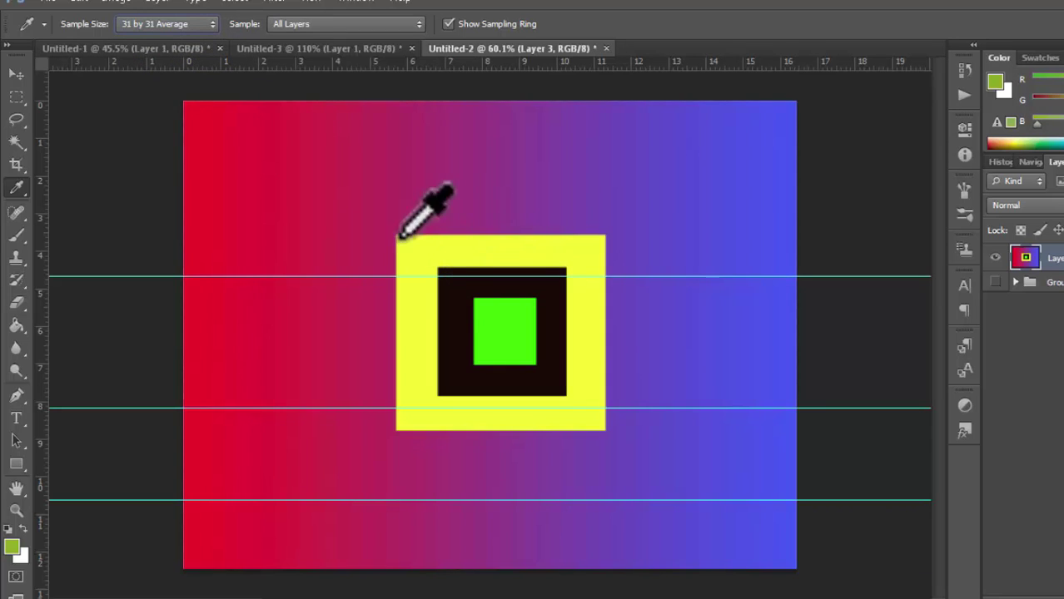
pyautogui.click(461, 283)
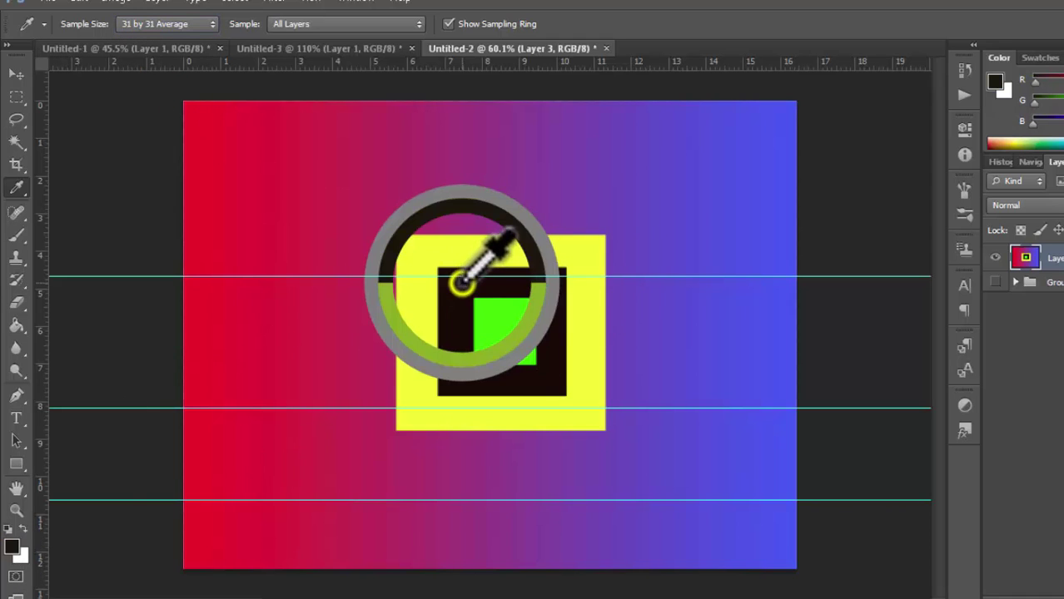
pyautogui.moveTo(462, 283)
pyautogui.mouseDown()
pyautogui.moveTo(454, 269)
pyautogui.moveTo(460, 299)
pyautogui.mouseUp()
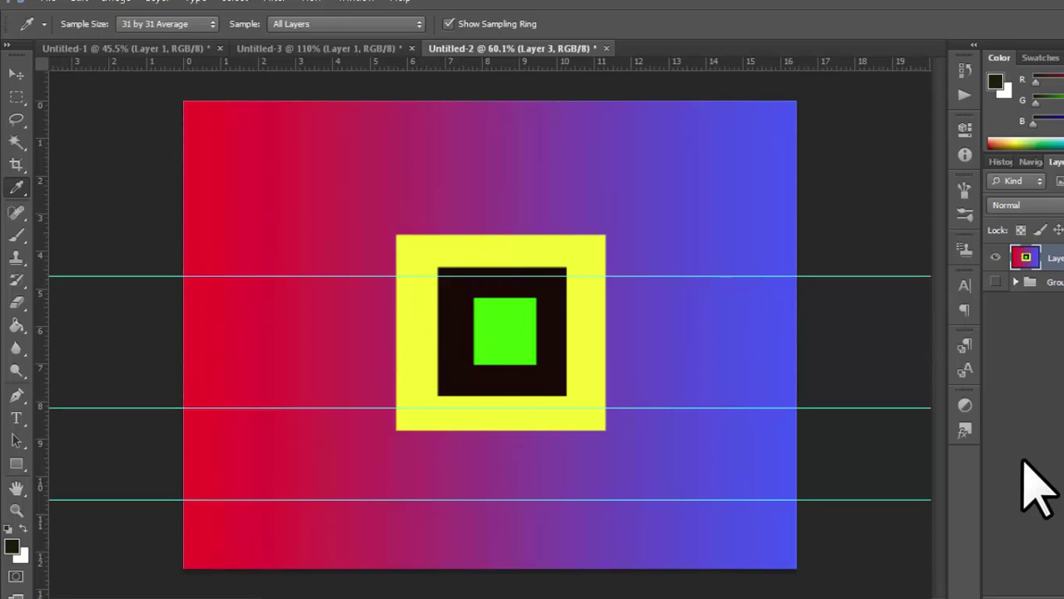
pyautogui.hotkey('ctrl', ';')
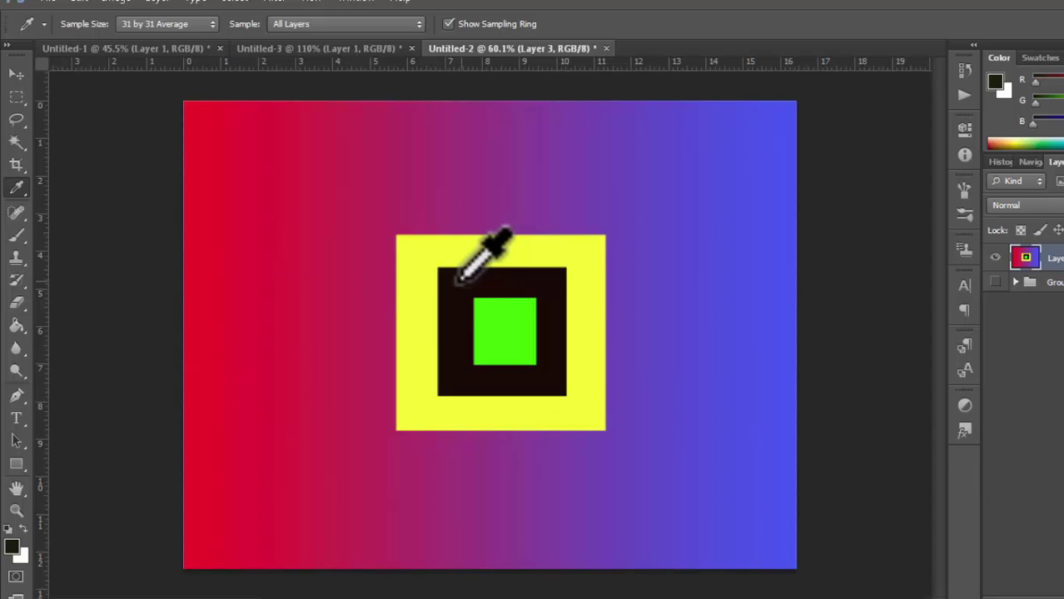
pyautogui.moveTo(455, 288); pyautogui.dragTo(465, 287)
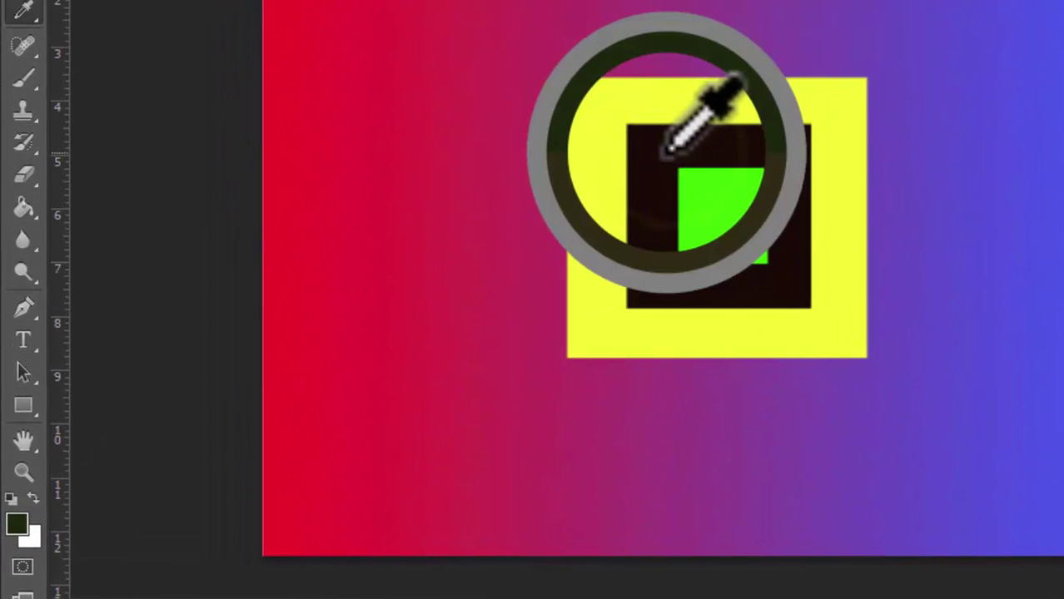
pyautogui.moveTo(664, 155); pyautogui.dragTo(644, 129)
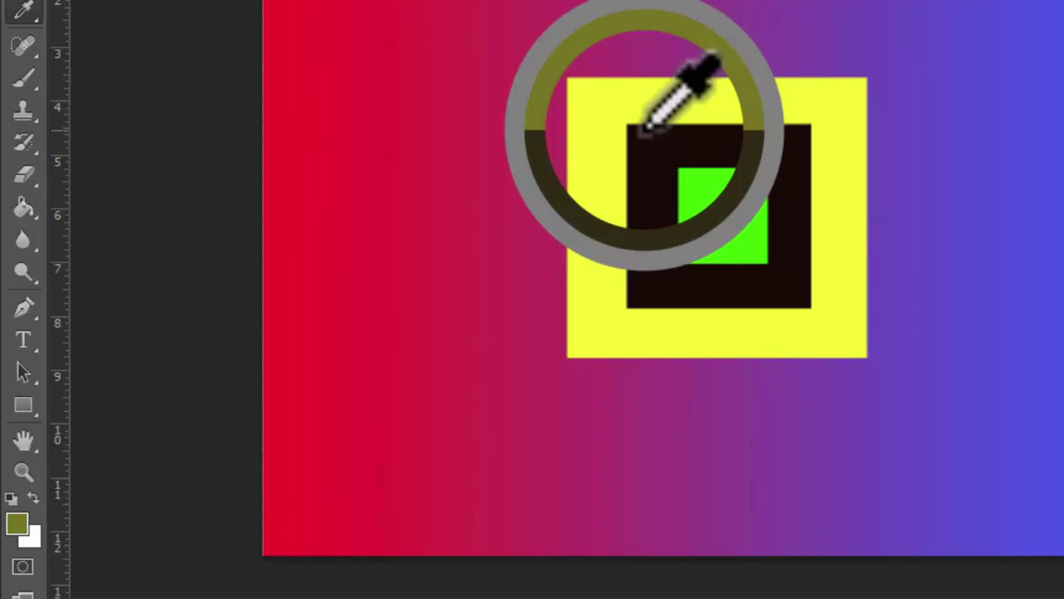
pyautogui.moveTo(644, 129); pyautogui.dragTo(643, 127)
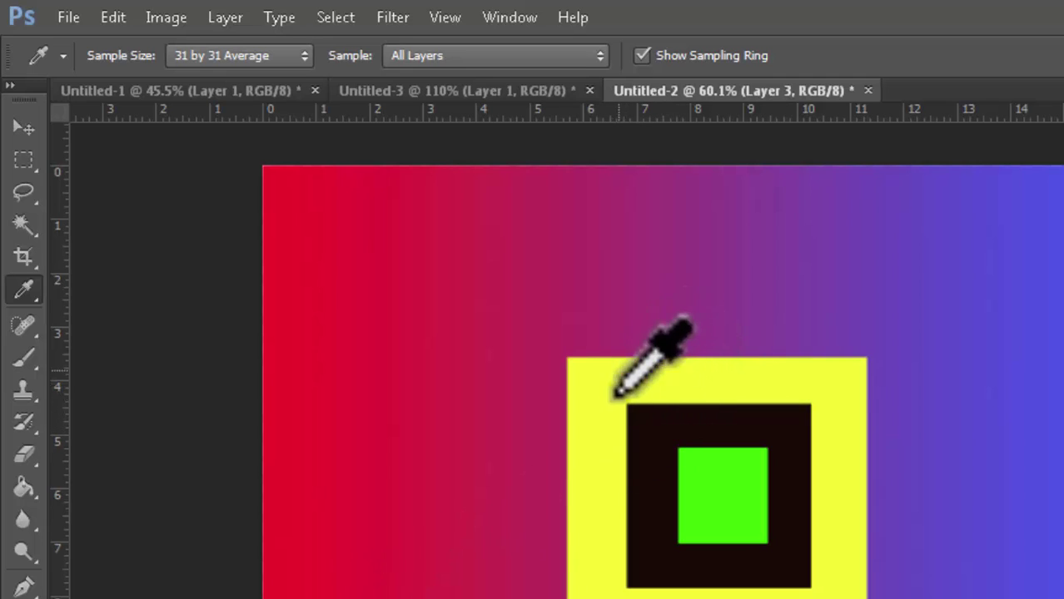
# Magic Wand-select the black square around the green square, then deselect.
pyautogui.click(23, 224)
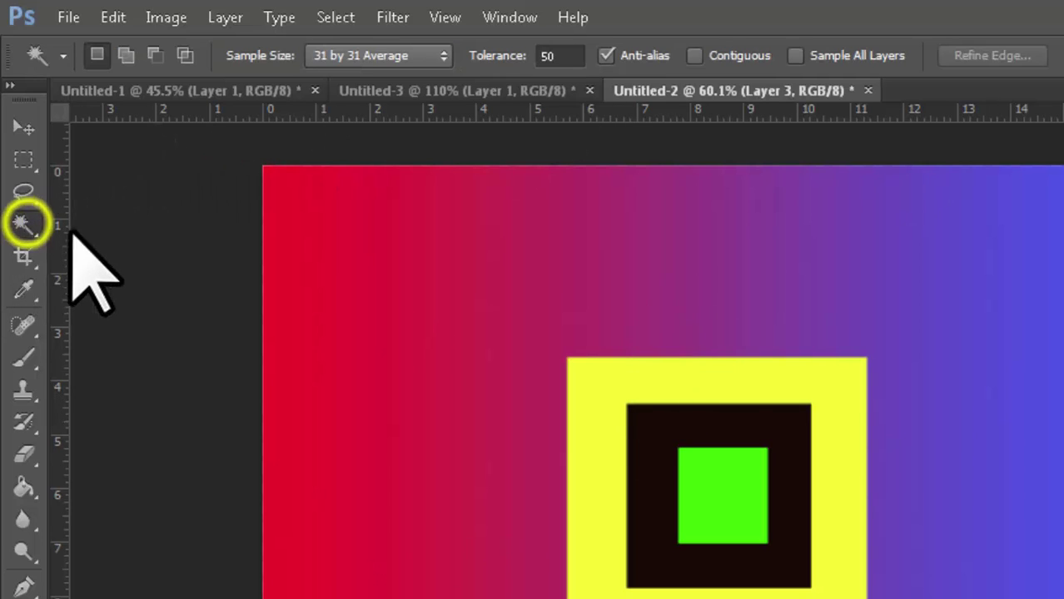
pyautogui.click(658, 434)
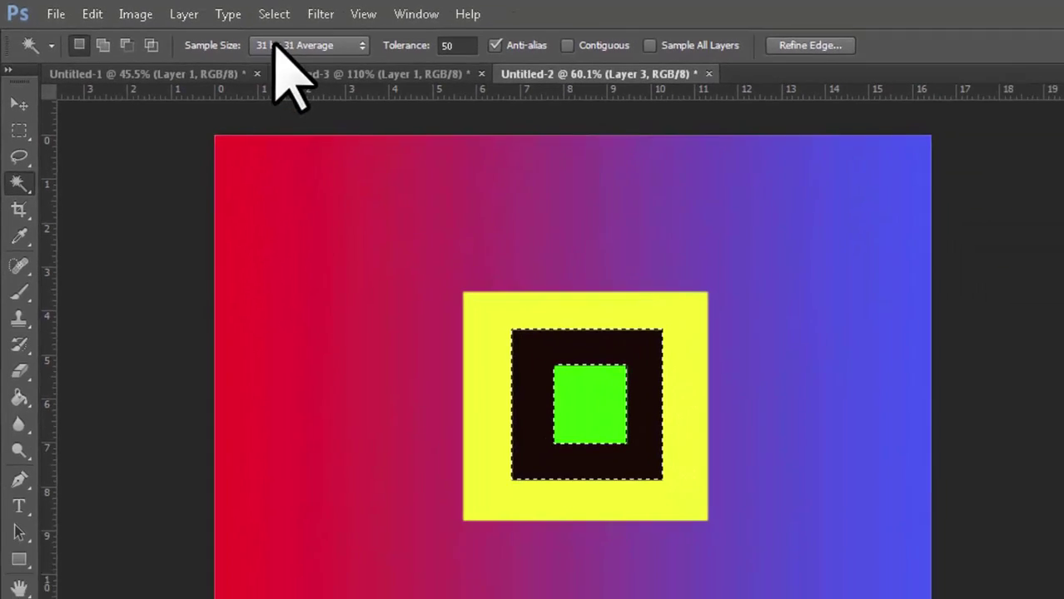
pyautogui.hotkey('ctrl', 'd')
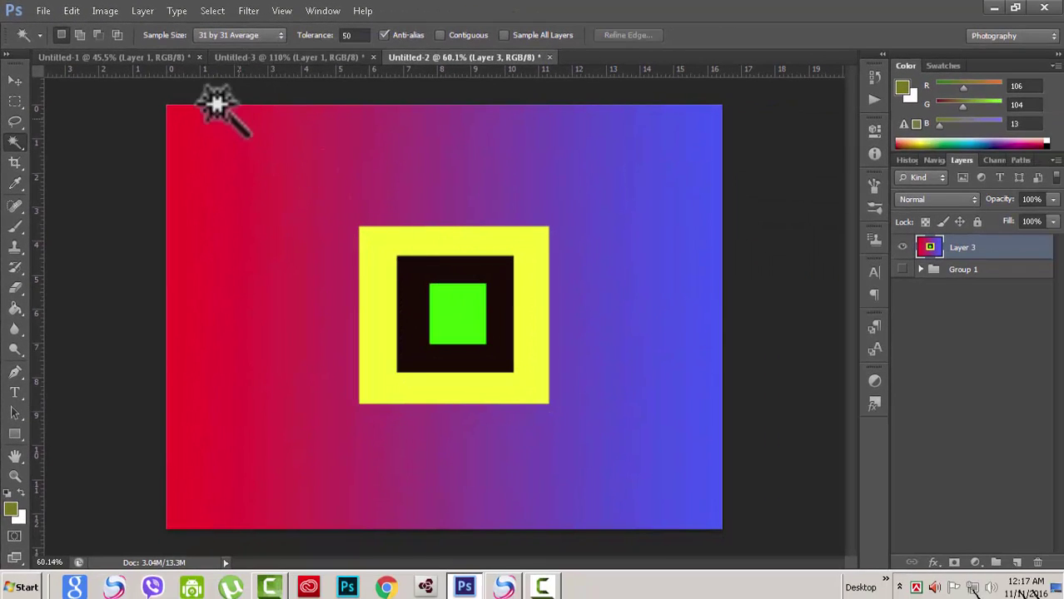
# At 101 by 101 Average, compare Magic Wand selections of the yellow and dark brown squares.
pyautogui.click(278, 36)
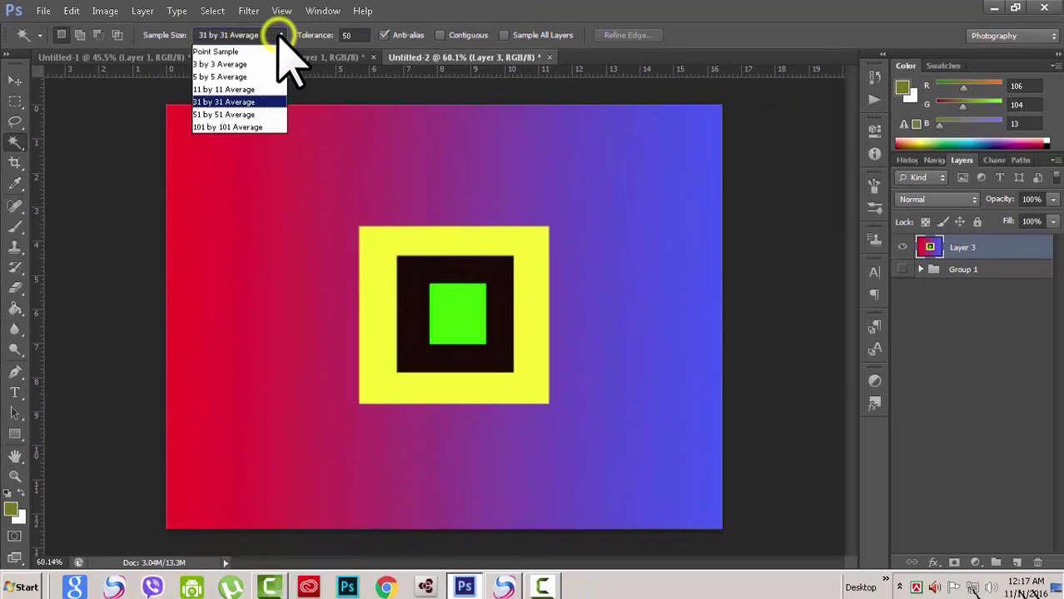
pyautogui.click(243, 131)
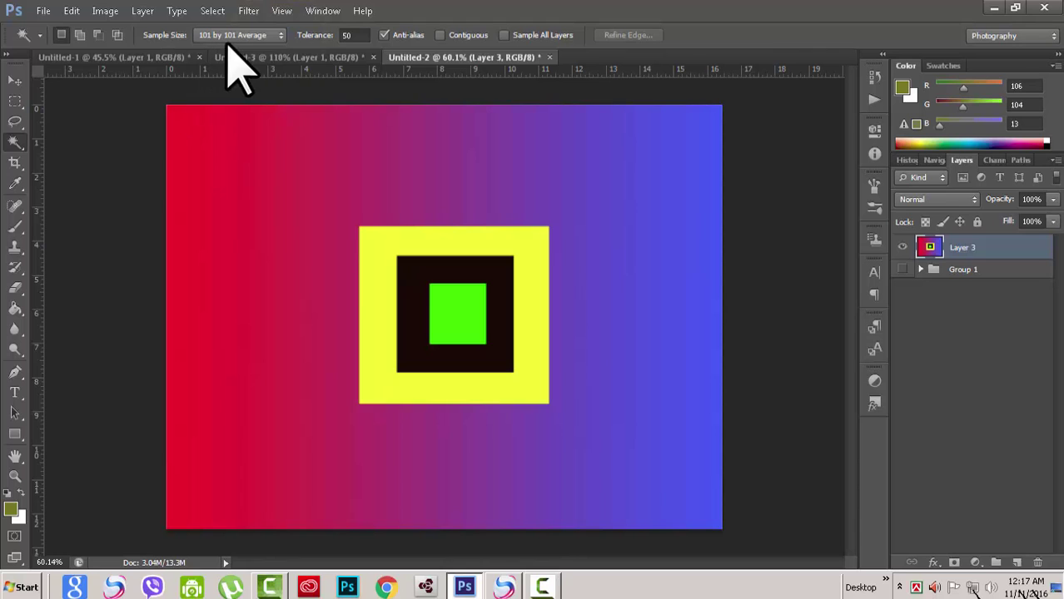
pyautogui.click(422, 274)
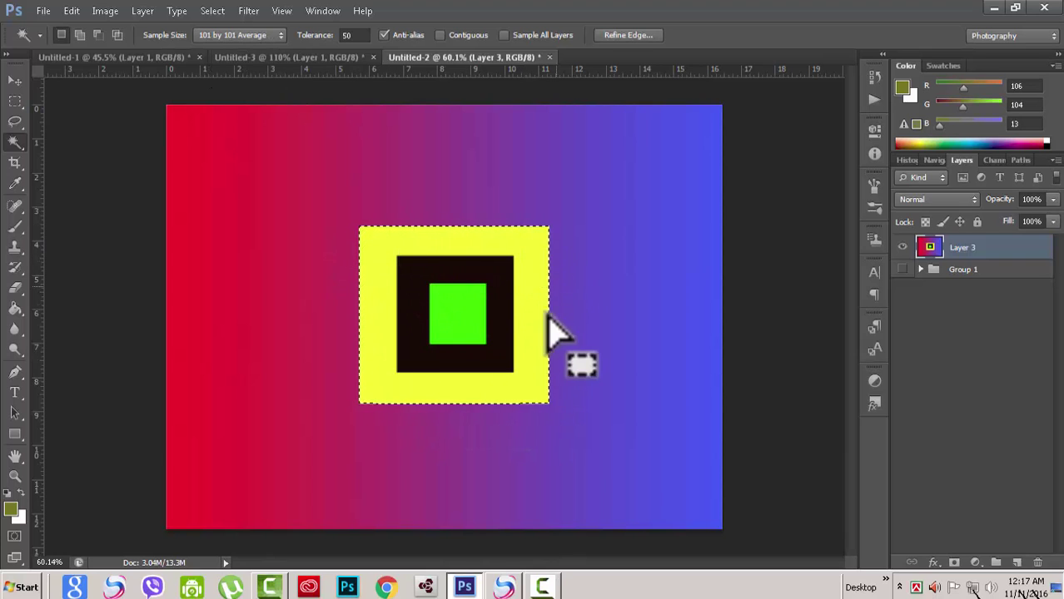
pyautogui.hotkey('ctrl', 'd')
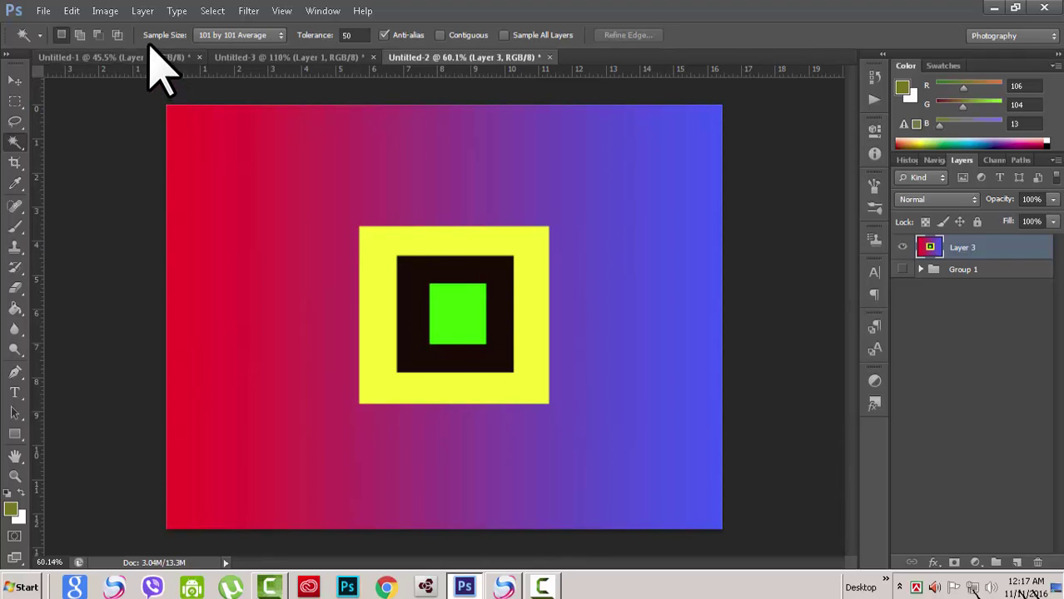
pyautogui.click(280, 36)
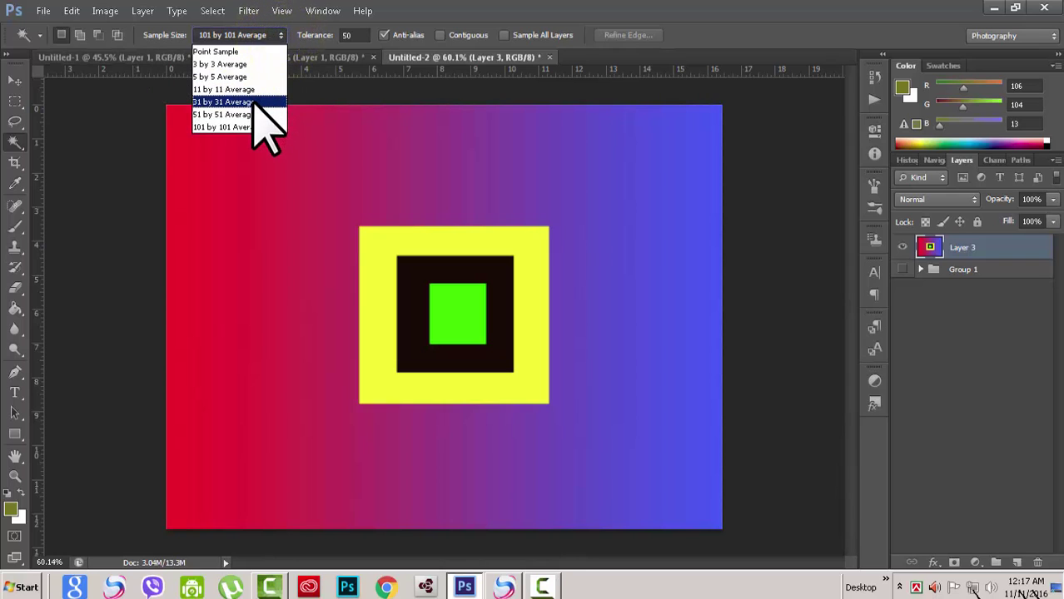
pyautogui.click(209, 36)
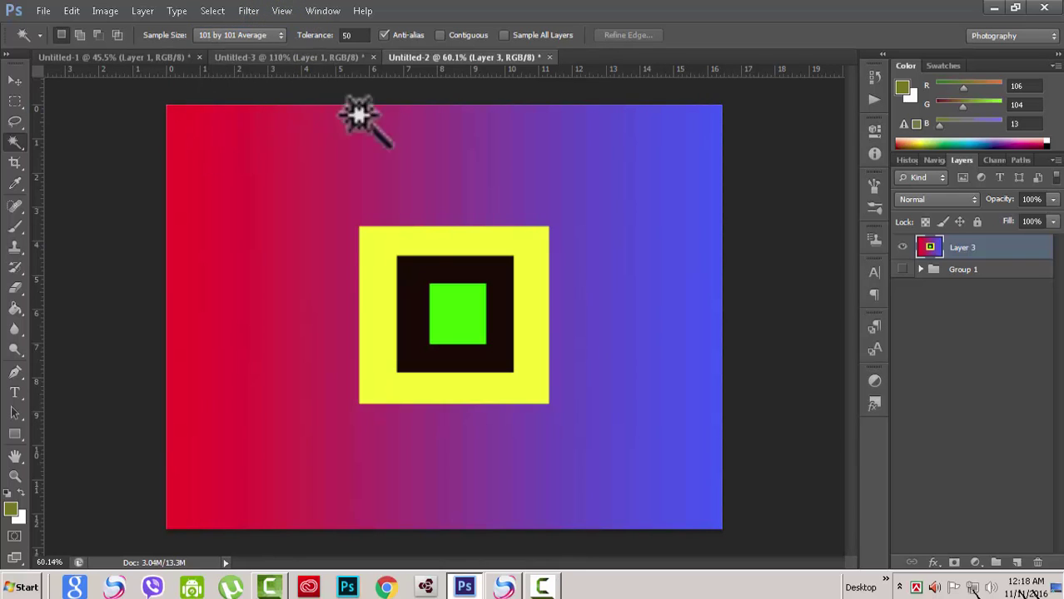
pyautogui.click(427, 293)
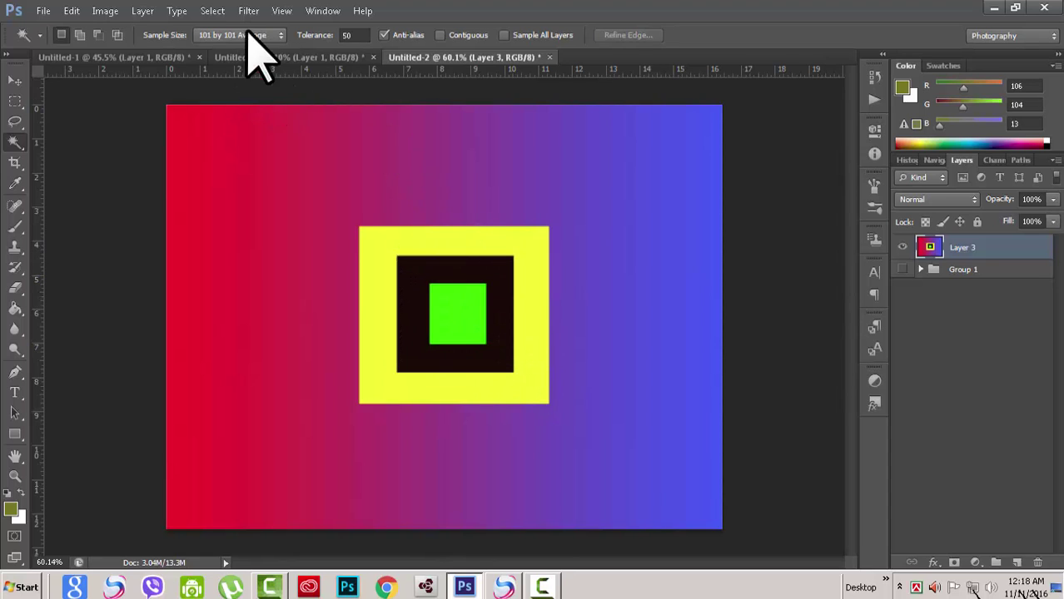
# With Point Sample, select only the green square, then deselect.
pyautogui.click(281, 37)
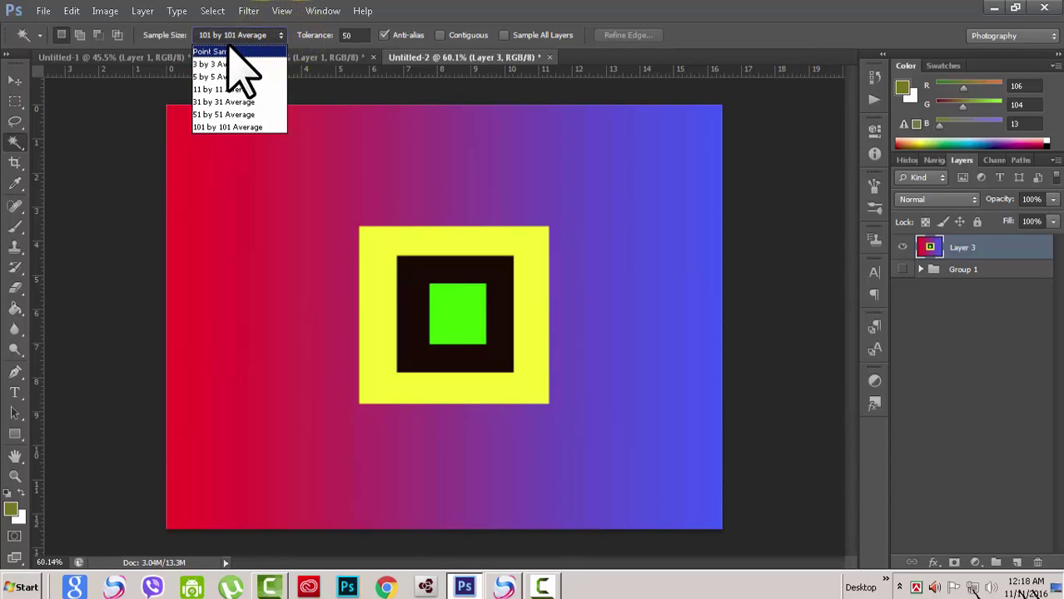
pyautogui.click(234, 52)
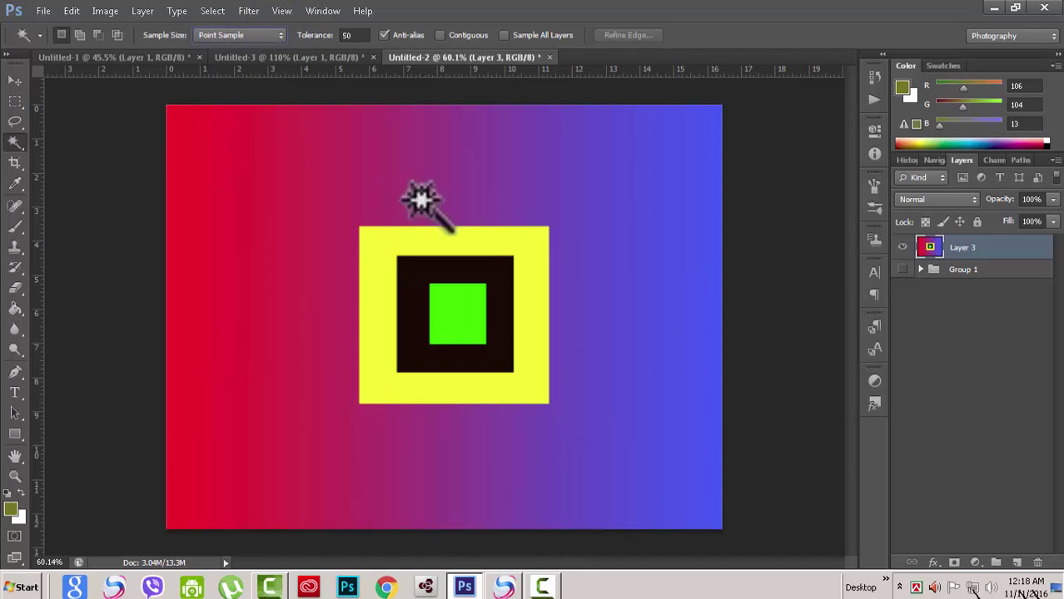
pyautogui.click(453, 311)
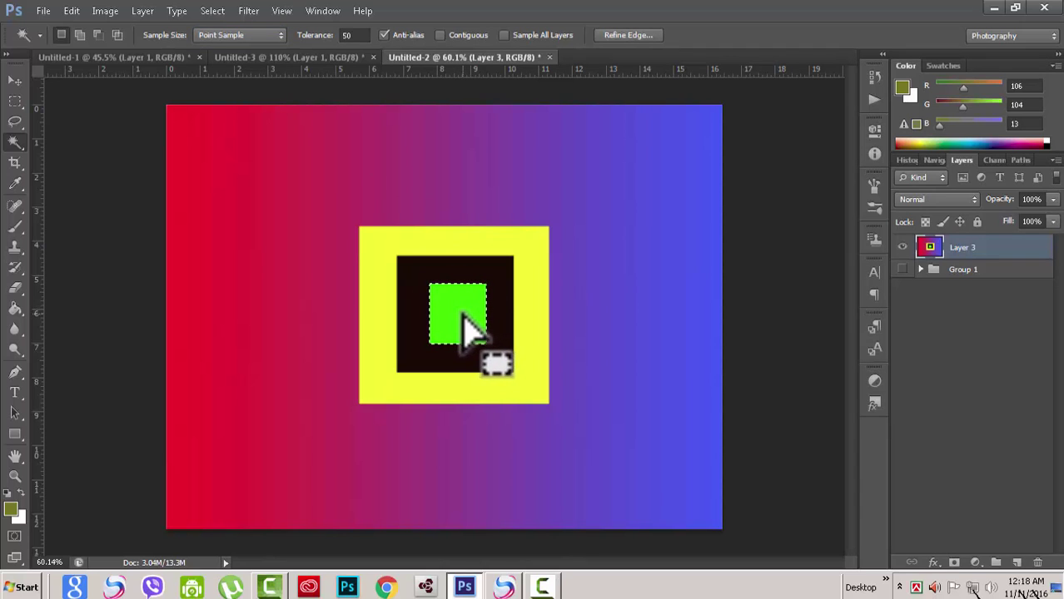
pyautogui.hotkey('ctrl', 'd')
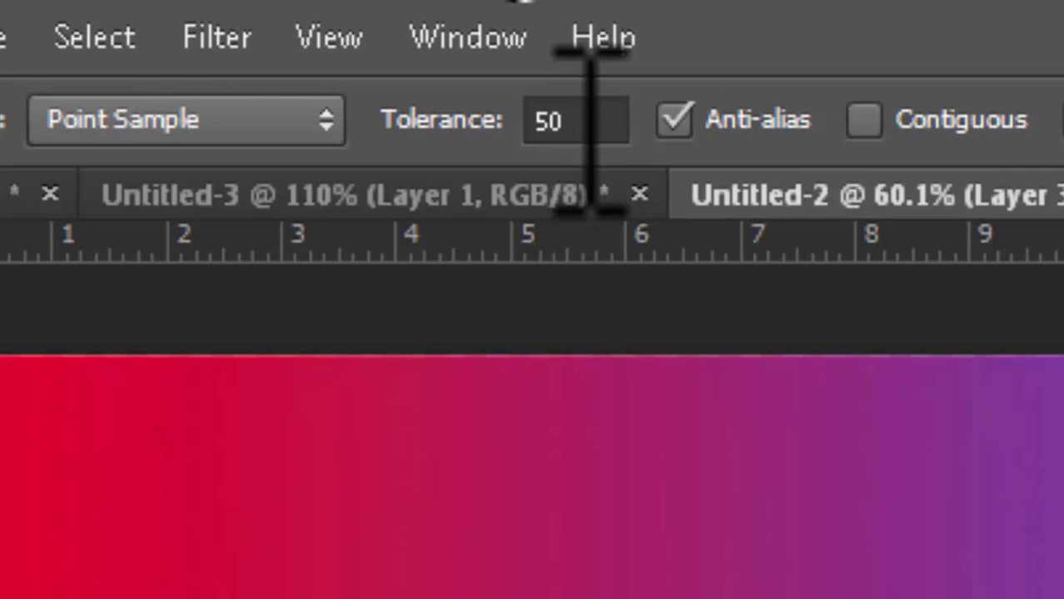
pyautogui.click(583, 119)
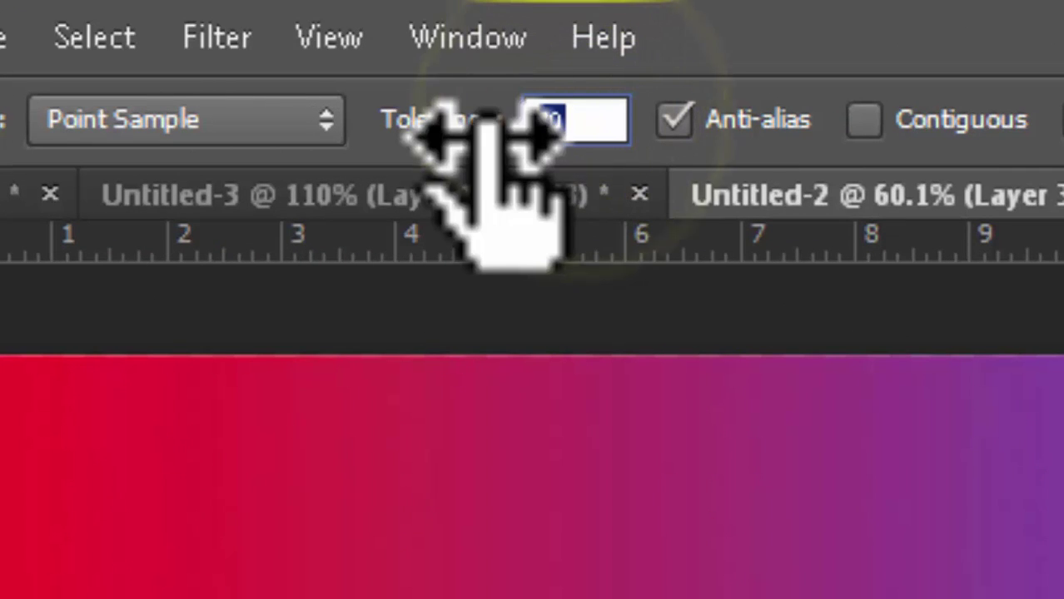
pyautogui.write('100')
pyautogui.click(736, 234)
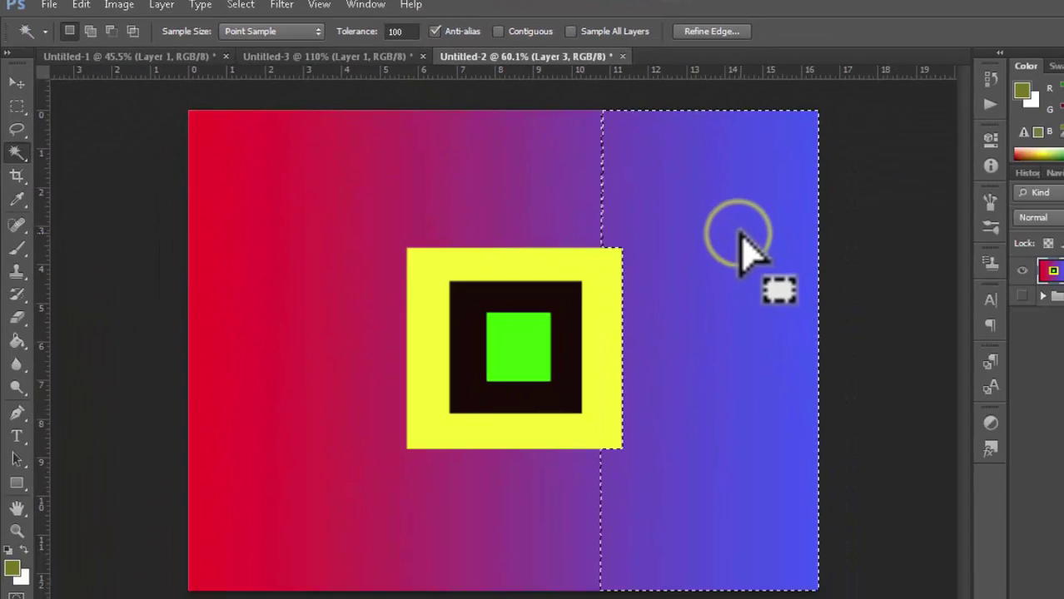
pyautogui.hotkey('ctrl', 'd')
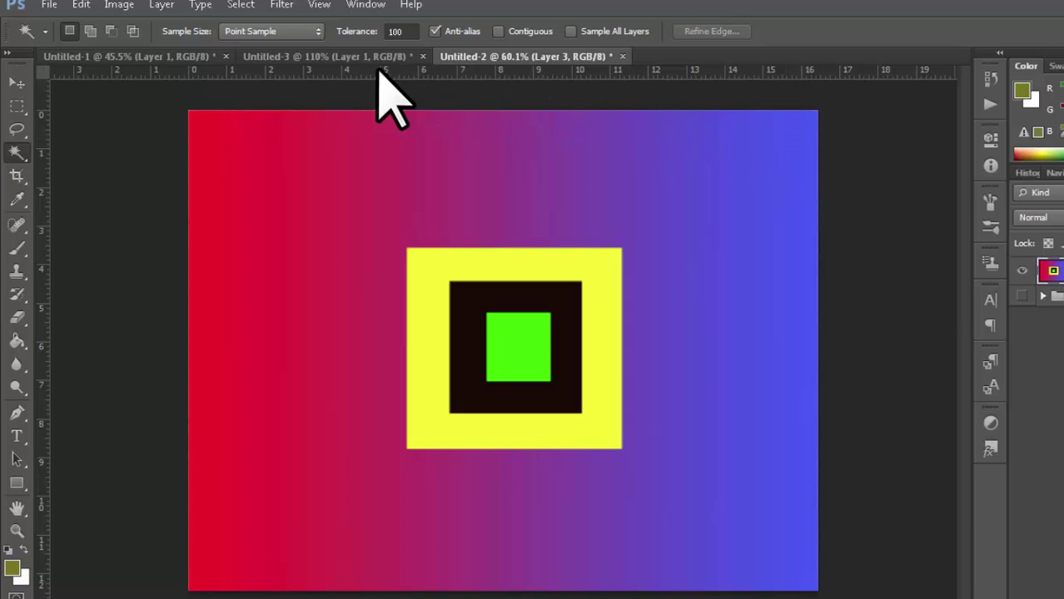
pyautogui.doubleClick(409, 31)
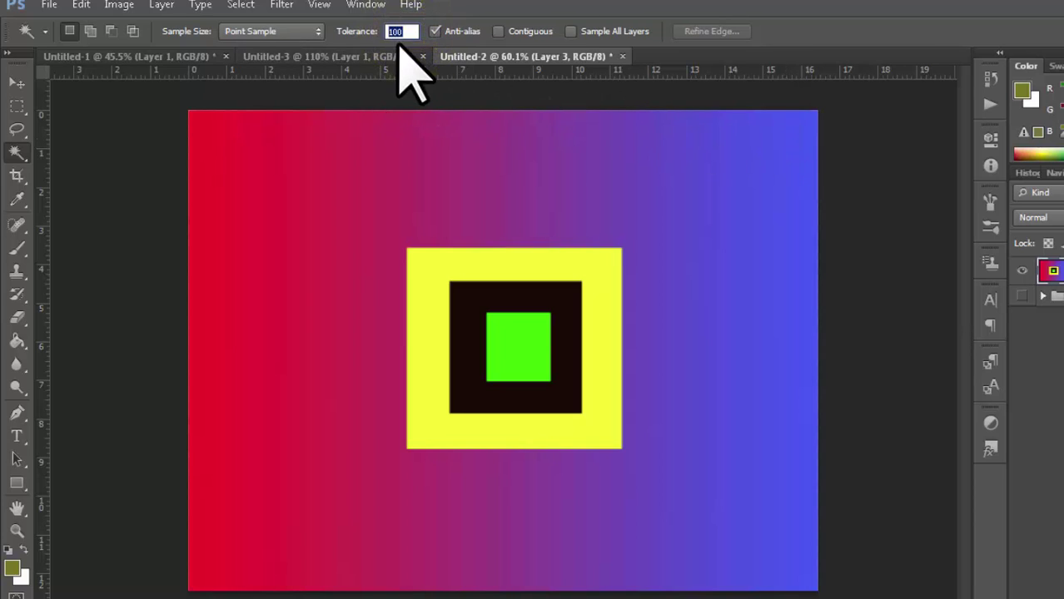
pyautogui.write('50')
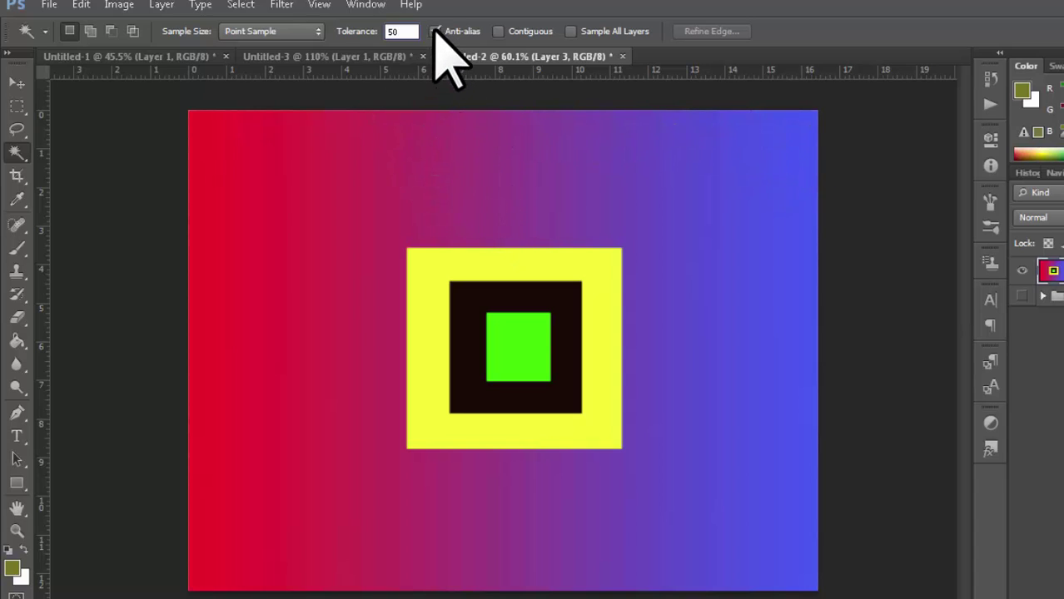
pyautogui.click(435, 27)
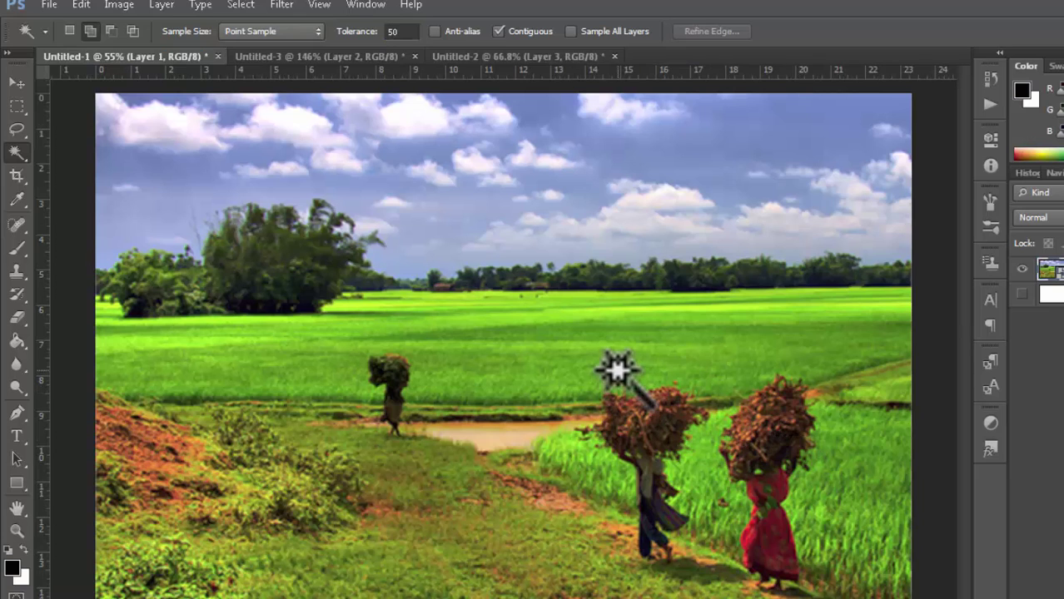
# Zoom in slightly on the Untitled-1 rice-field photo.
pyautogui.scroll(1, 615, 367)
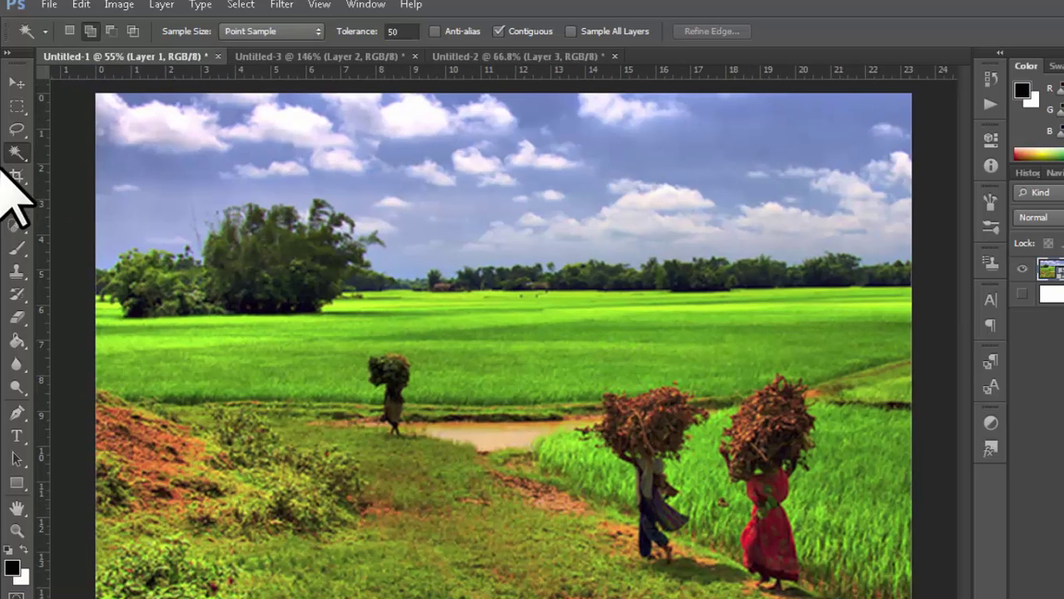
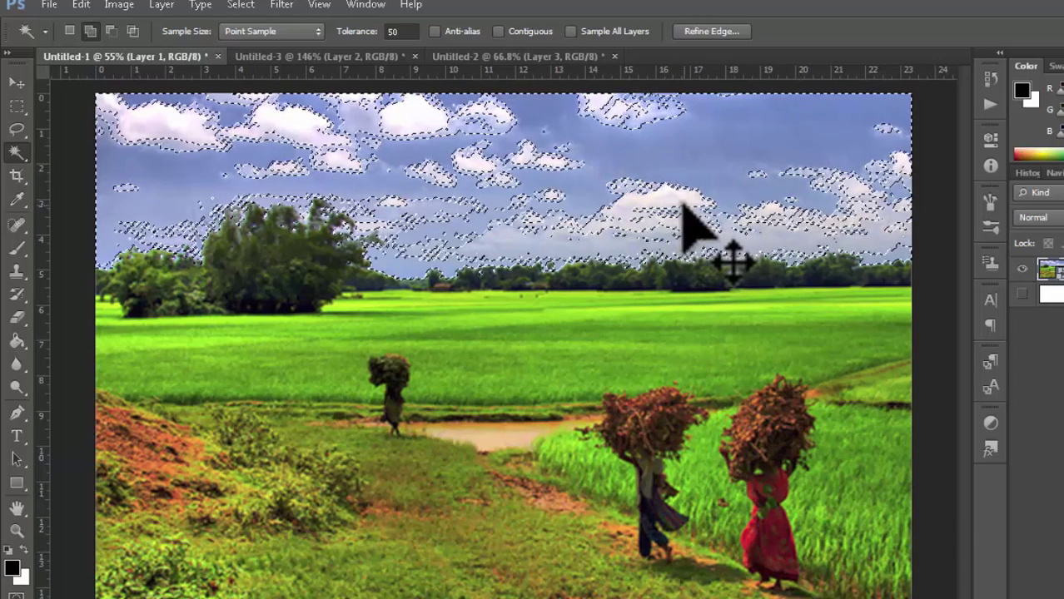
# Clear the selection and set the Magic Wand to Contiguous with Tolerance 100.
pyautogui.hotkey('ctrl', 'd')
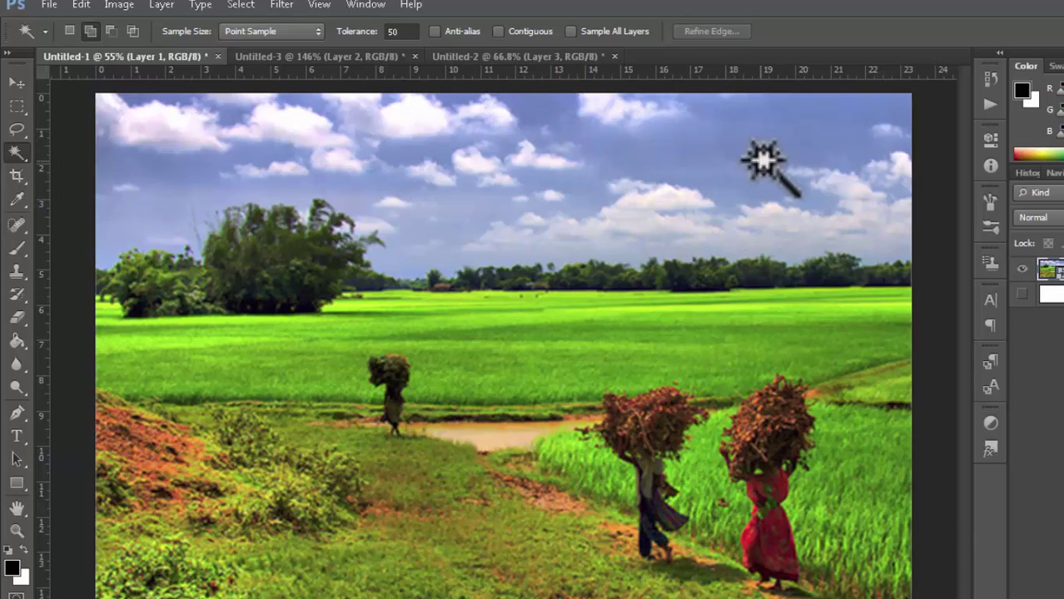
pyautogui.click(498, 31)
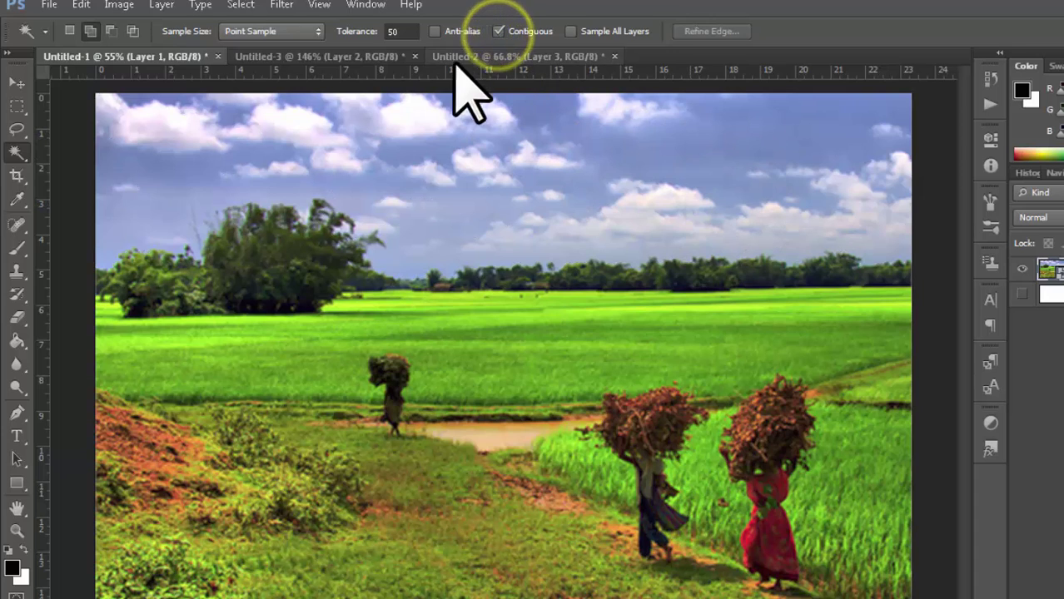
pyautogui.click(403, 31)
pyautogui.write('100')
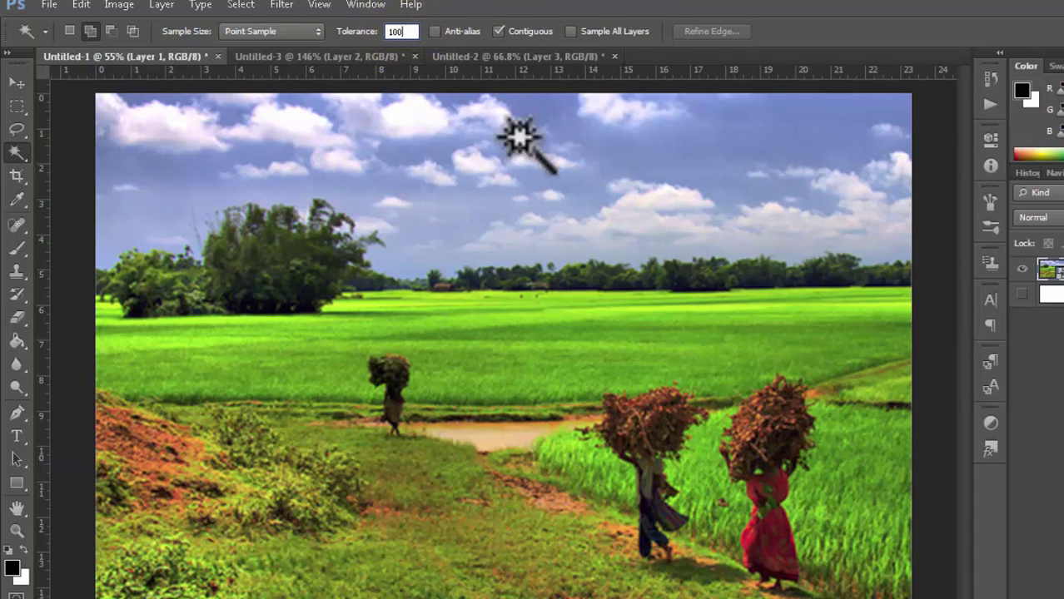
# Magic-wand the sky and the left, central and upper-right clouds, then deselect.
pyautogui.click(687, 136)
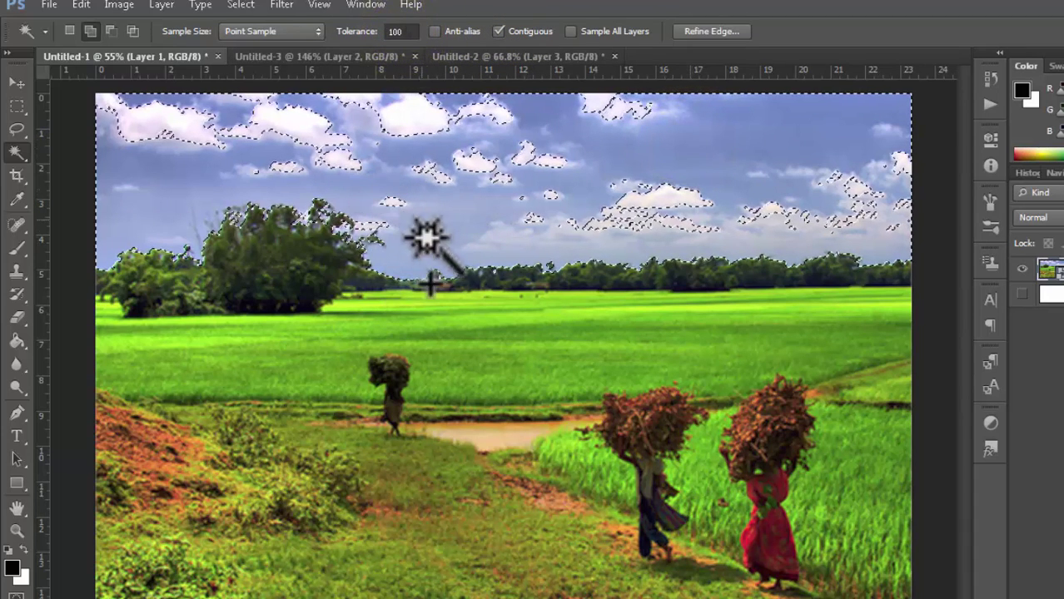
pyautogui.keyDown('shift'); pyautogui.click(418, 125); pyautogui.keyUp('shift')
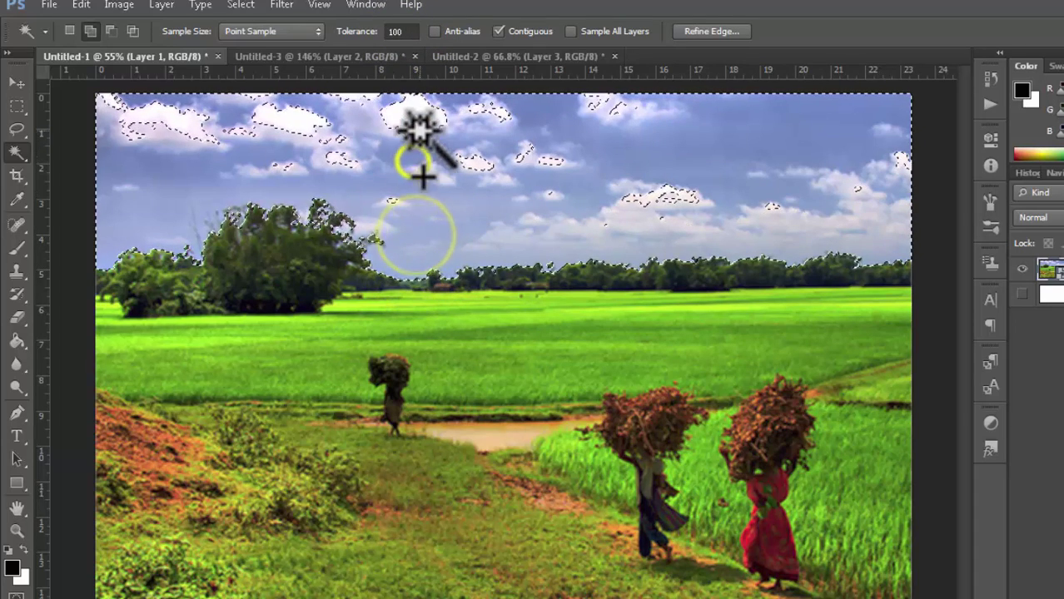
pyautogui.keyDown('shift'); pyautogui.click(615, 107); pyautogui.keyUp('shift')
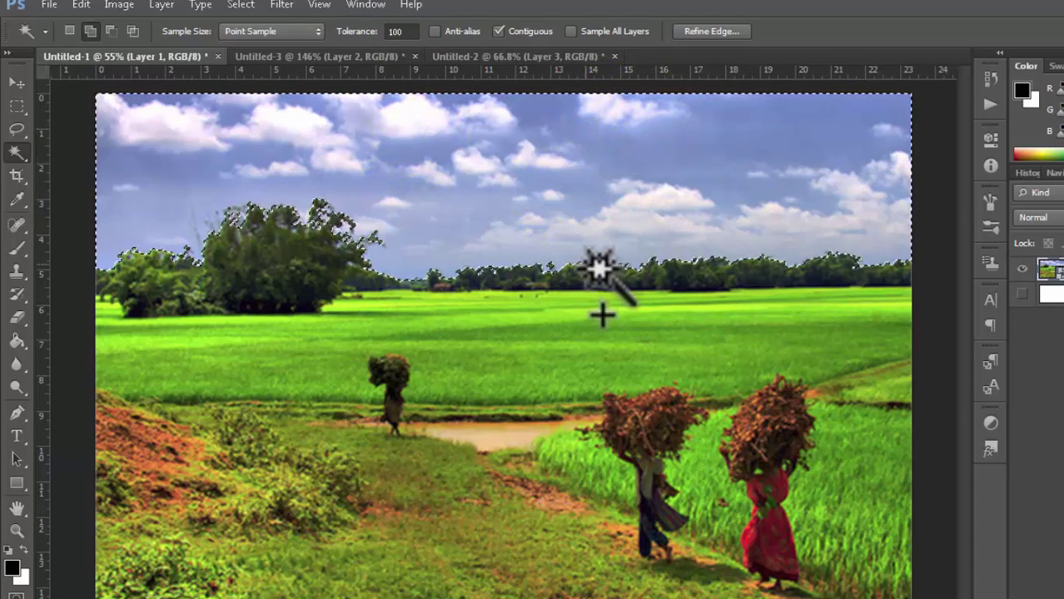
pyautogui.hotkey('ctrl', 'd')
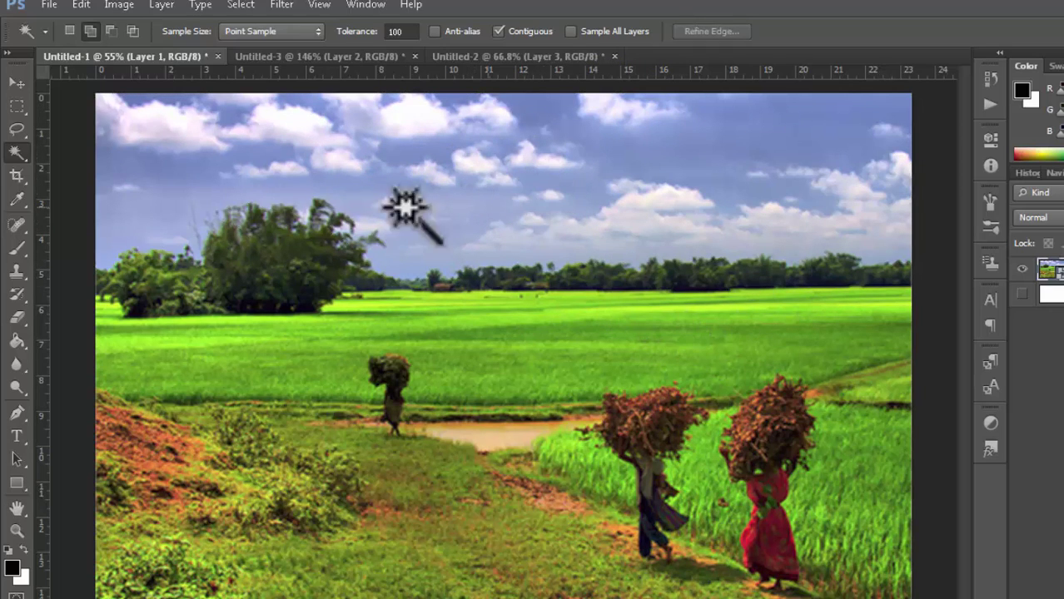
# Switch to the Quick Selection Tool and reset it to its default settings (brush size 30).
pyautogui.click(20, 154)
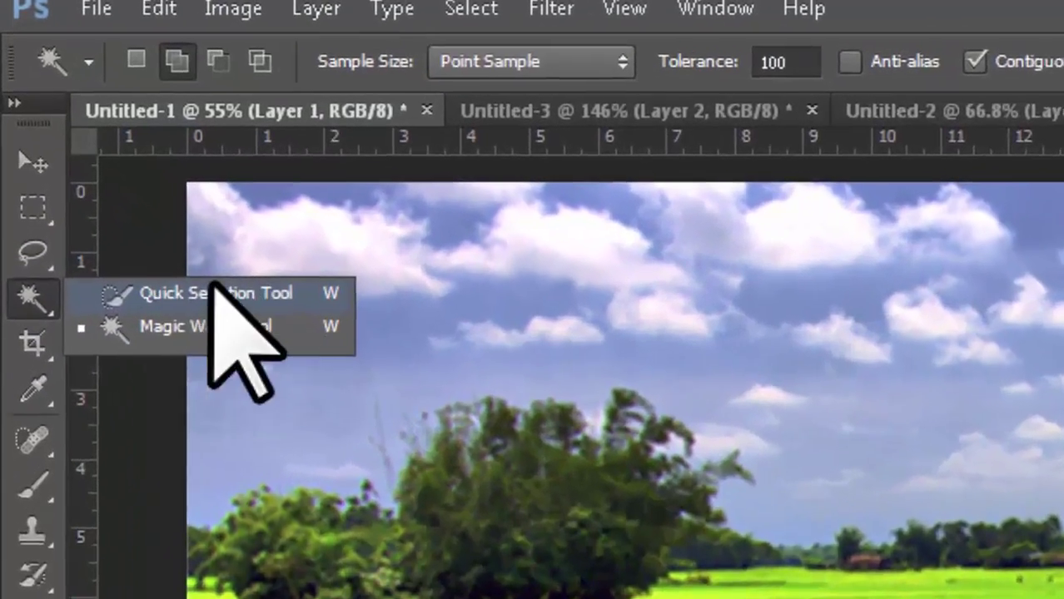
pyautogui.click(225, 291)
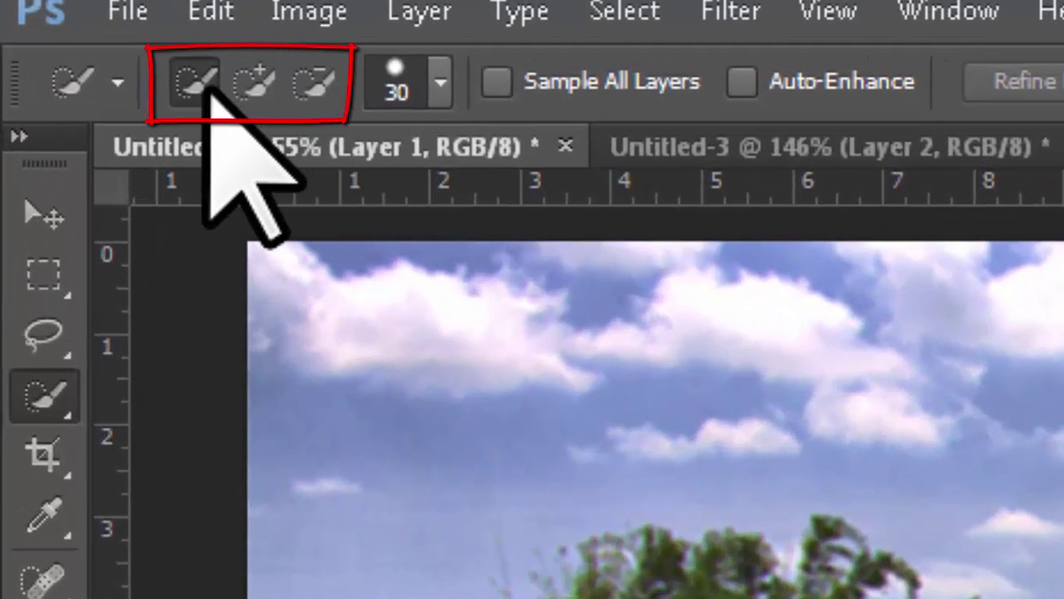
pyautogui.click(120, 86)
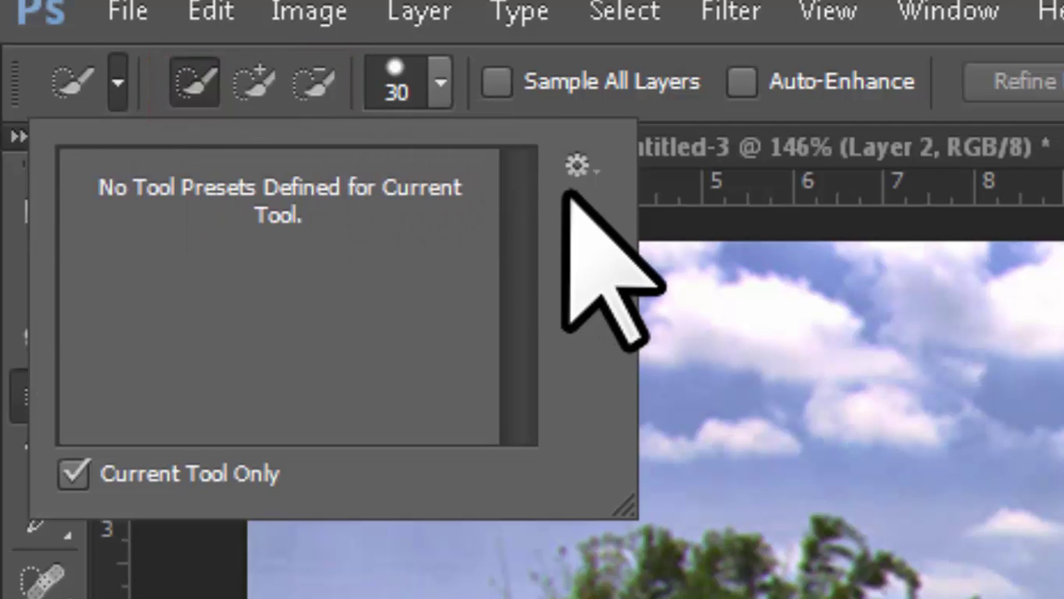
pyautogui.click(577, 165)
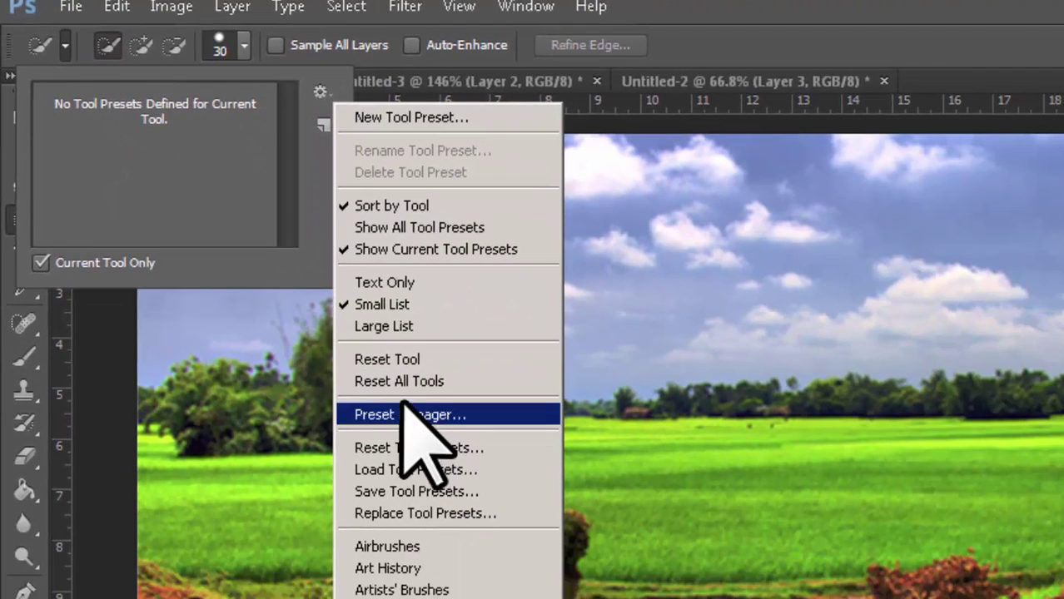
pyautogui.click(456, 408)
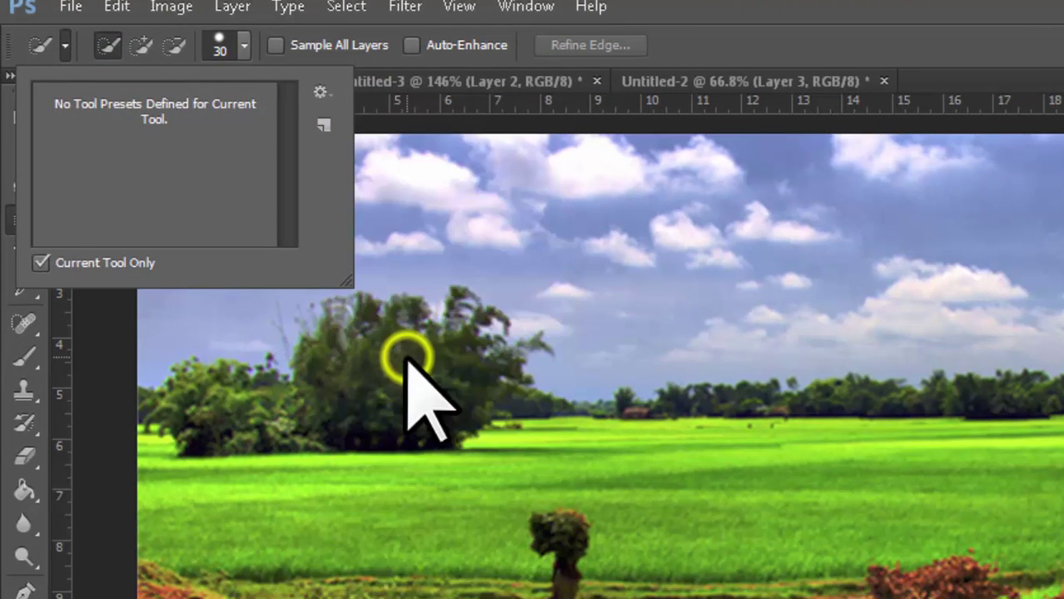
pyautogui.click(711, 25)
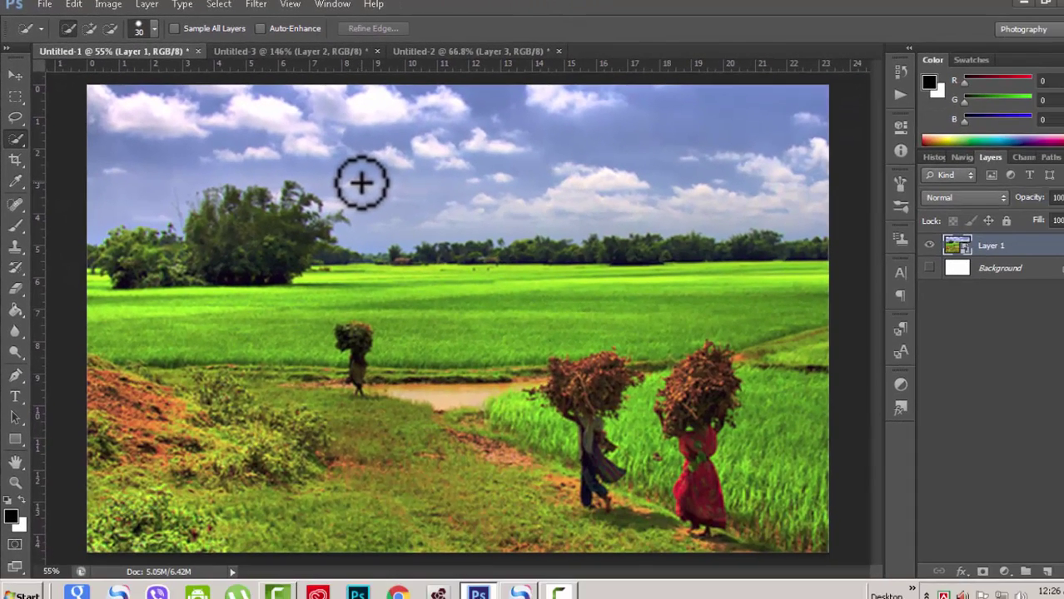
# Resize the quick-selection brush with the bracket keys, settling on size 35.
pyautogui.press(']')
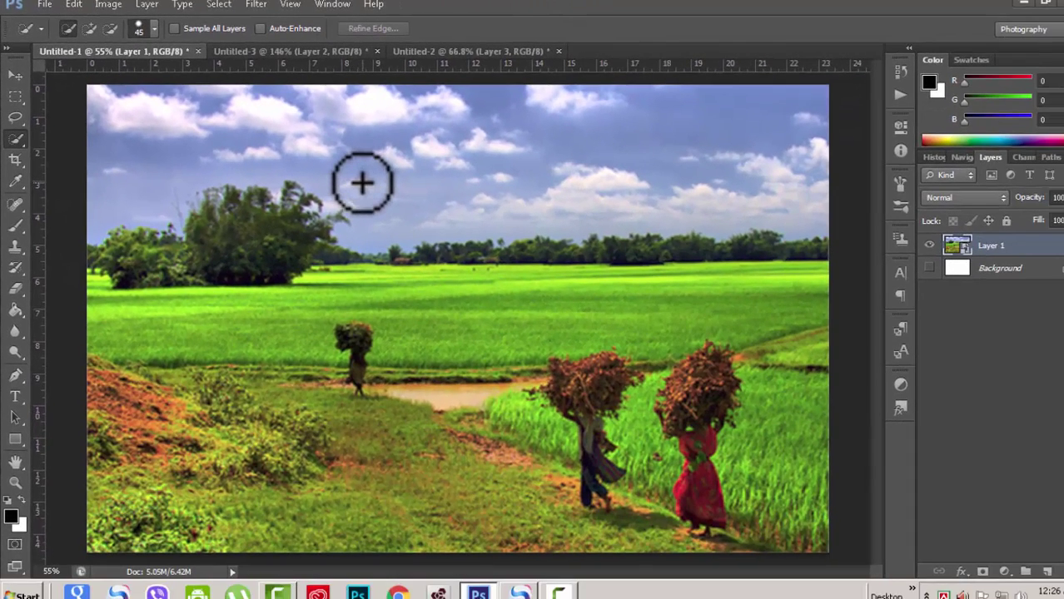
pyautogui.press('[')
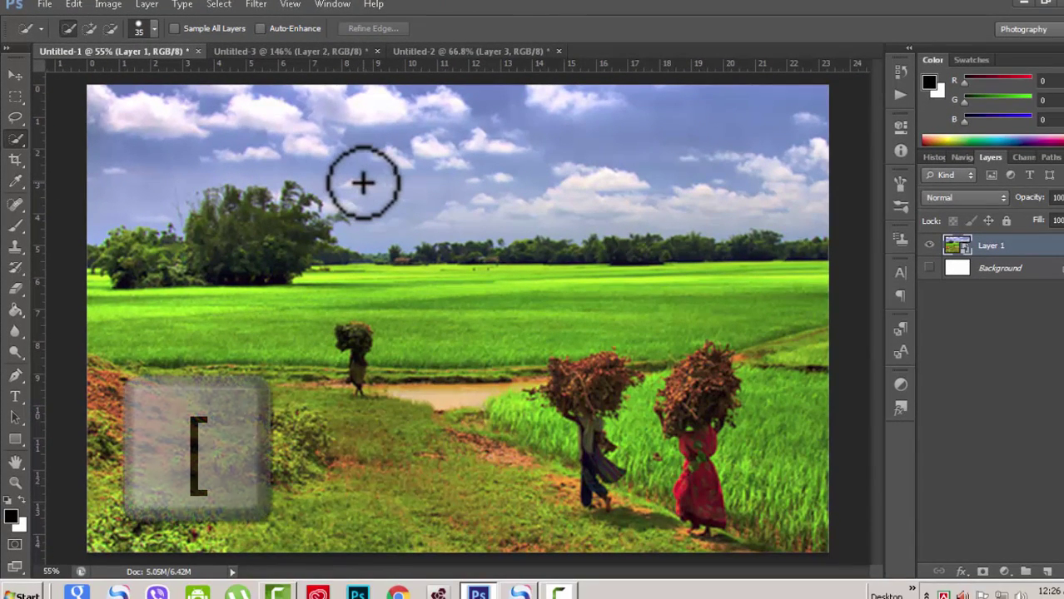
pyautogui.press(']')
pyautogui.press(']')
pyautogui.press(']')
pyautogui.press(']')
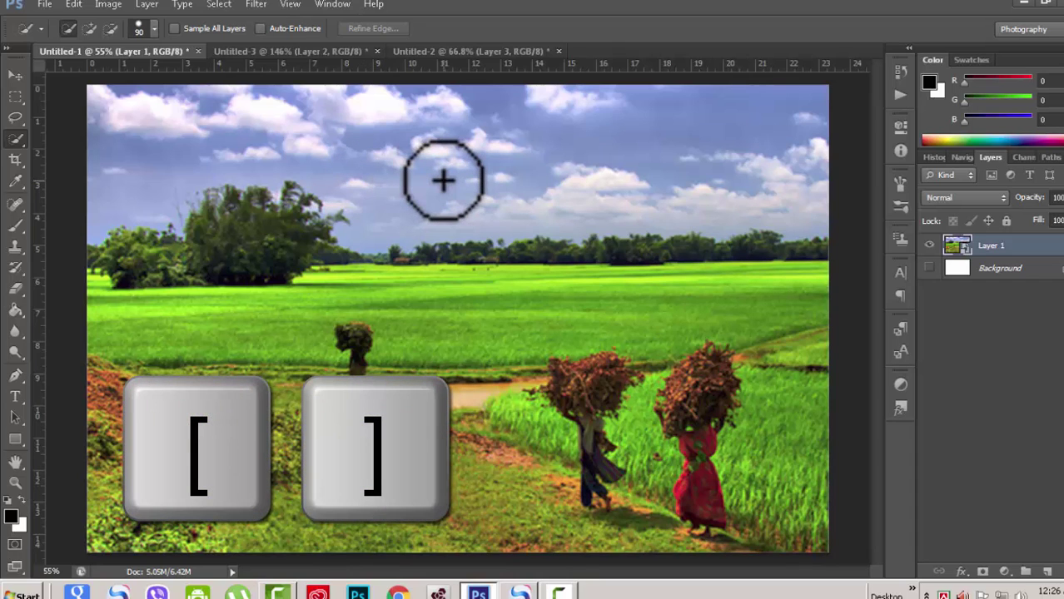
pyautogui.press('capslock')
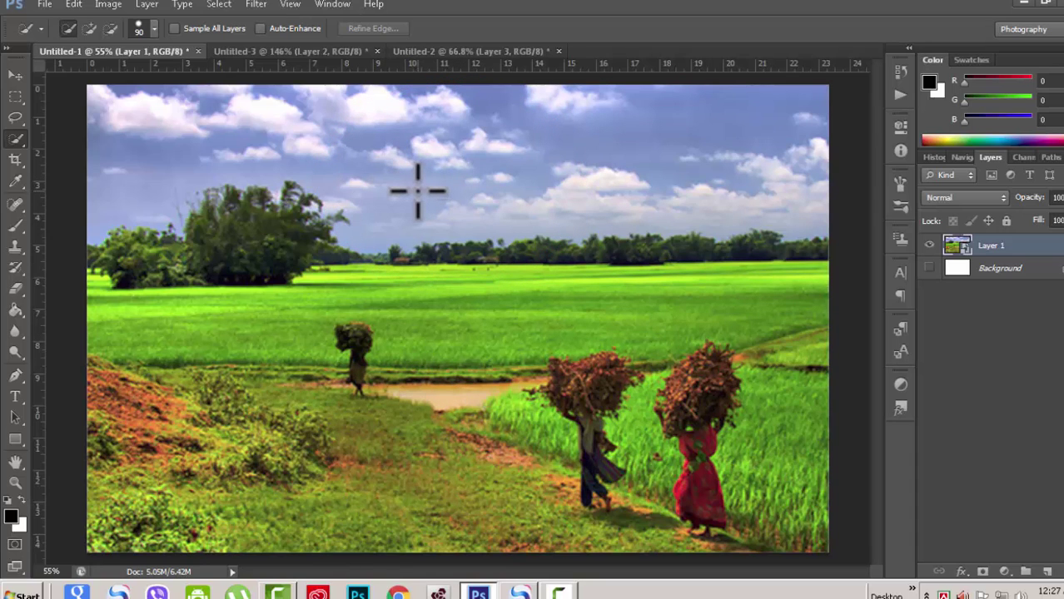
pyautogui.press('capslock')
pyautogui.press('[')
pyautogui.press('[')
pyautogui.press('[')
pyautogui.press('[')
pyautogui.press('[')
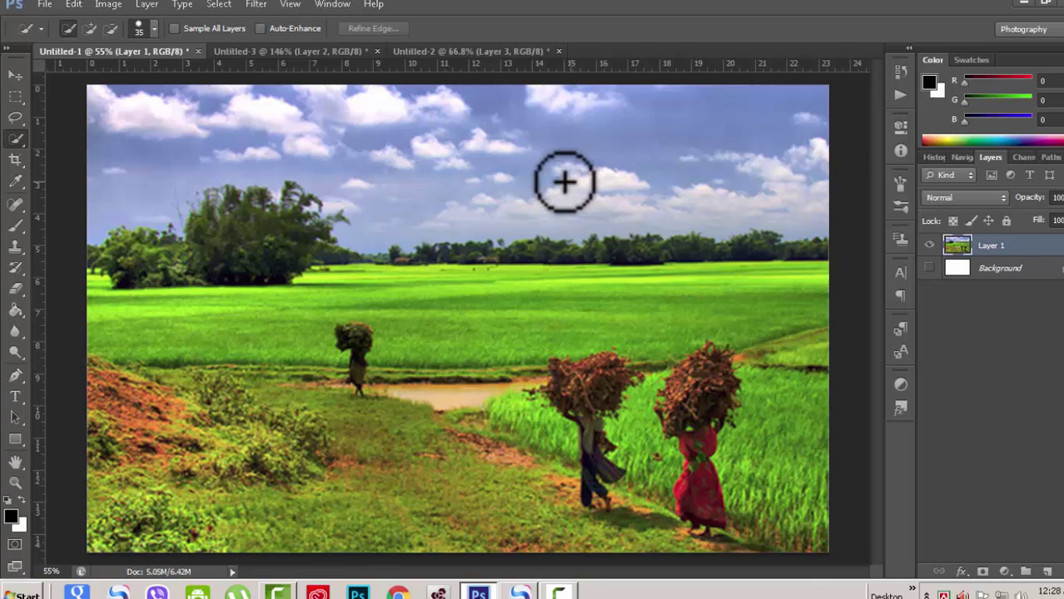
pyautogui.scroll(1, 514, 202)
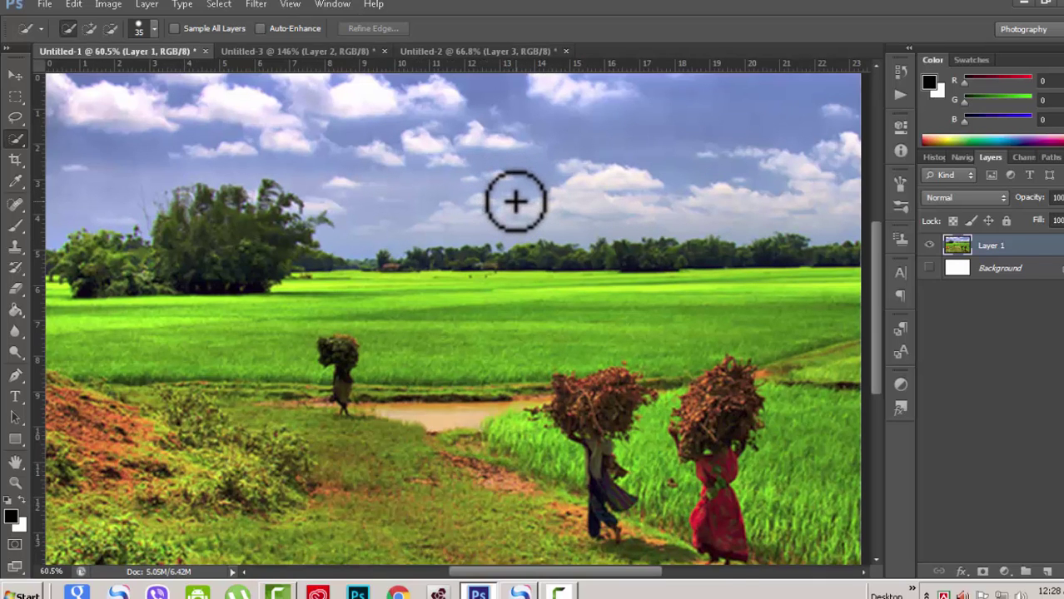
pyautogui.scroll(-1, 515, 201)
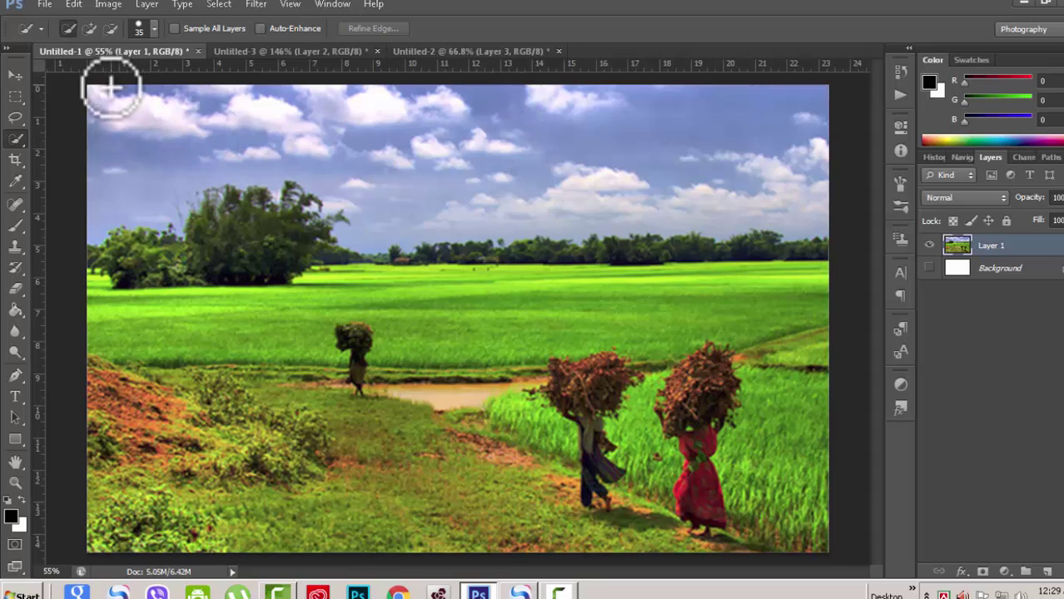
# Paint across the sky from the top-left with Quick Selection, then zoom in on the edge.
pyautogui.moveTo(101, 95)
pyautogui.mouseDown()
pyautogui.moveTo(412, 148)
pyautogui.moveTo(672, 150)
pyautogui.moveTo(543, 178)
pyautogui.moveTo(402, 156)
pyautogui.moveTo(385, 131)
pyautogui.moveTo(584, 130)
pyautogui.mouseUp()
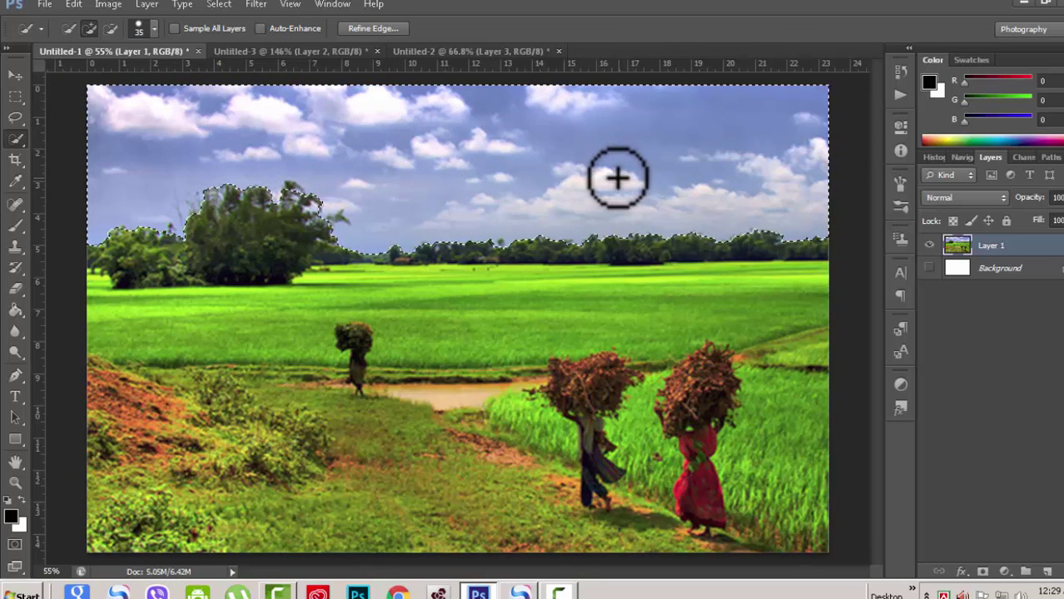
pyautogui.scroll(4, 326, 221)
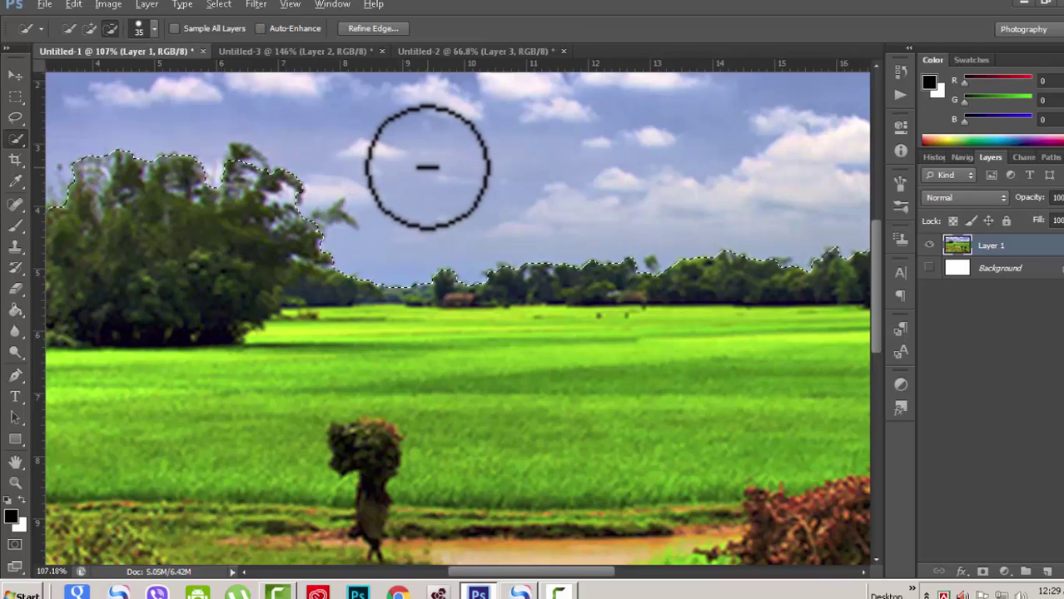
# Subtract the left tree and trim the selection edge around the tree branch.
pyautogui.press('alt')
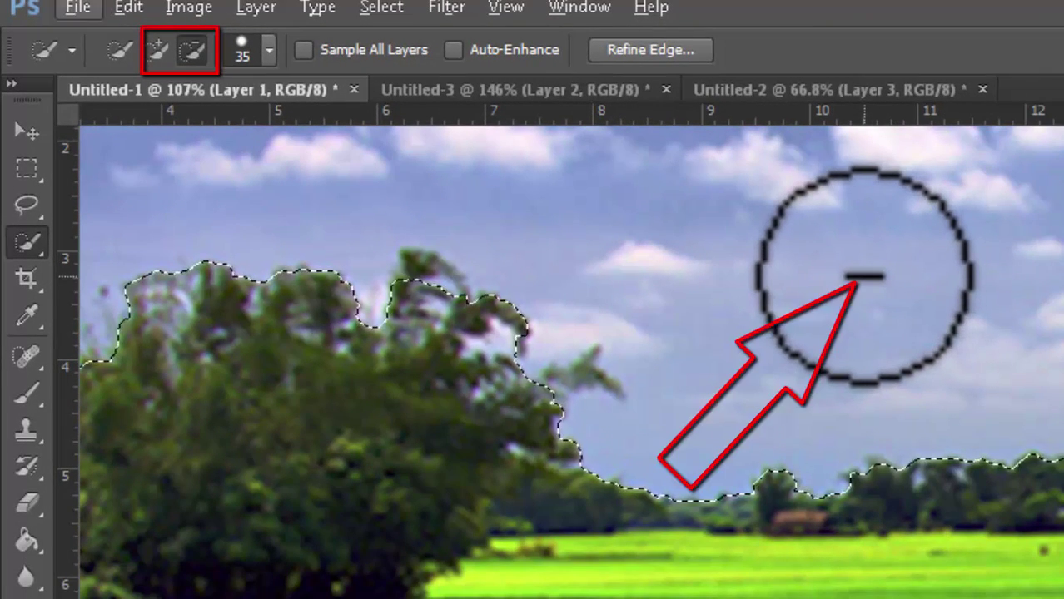
pyautogui.press('shift')
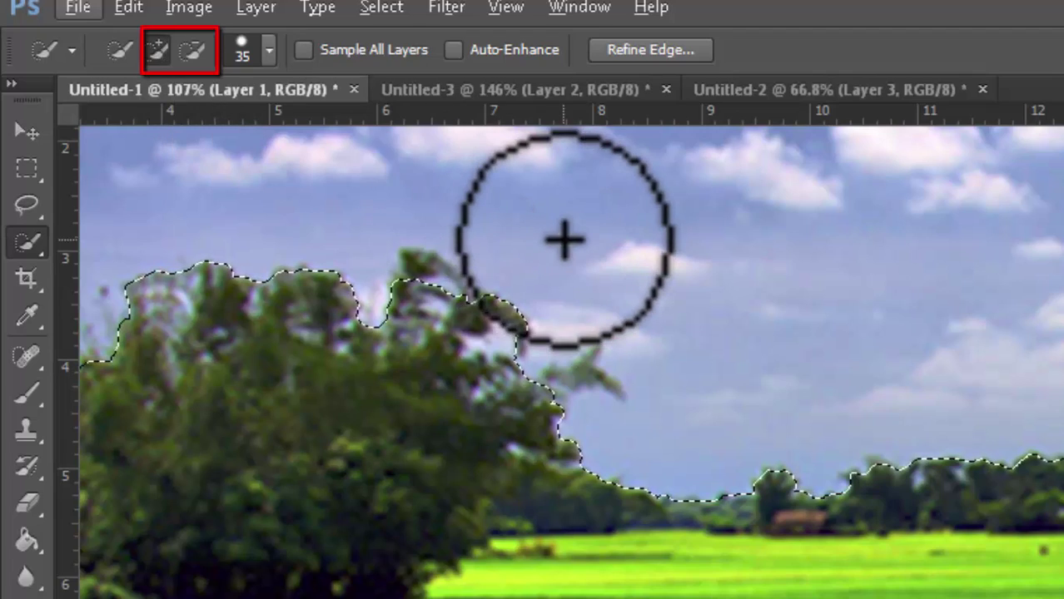
pyautogui.press('alt')
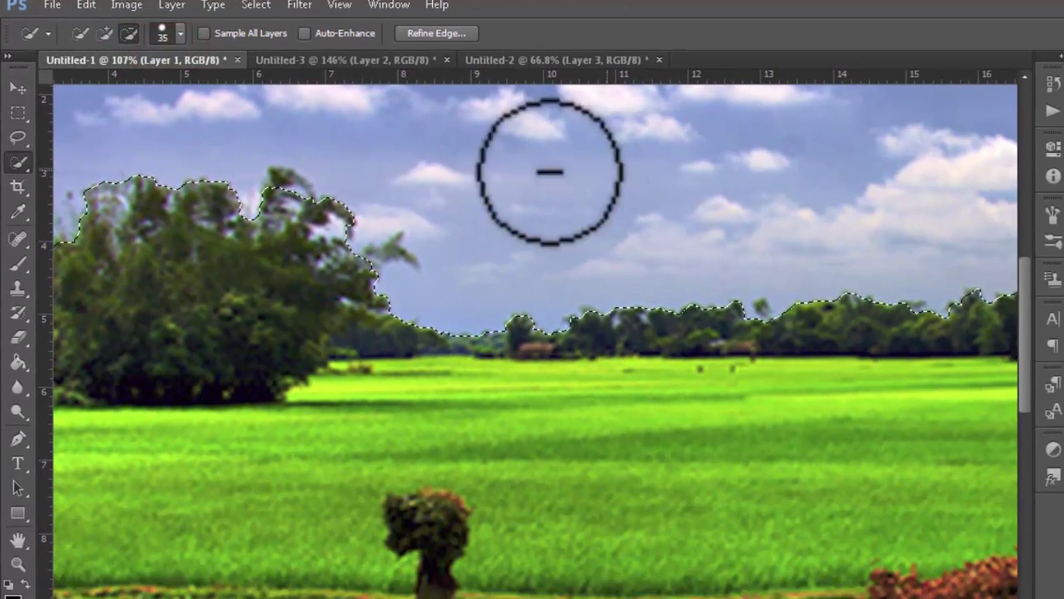
pyautogui.click(284, 204)
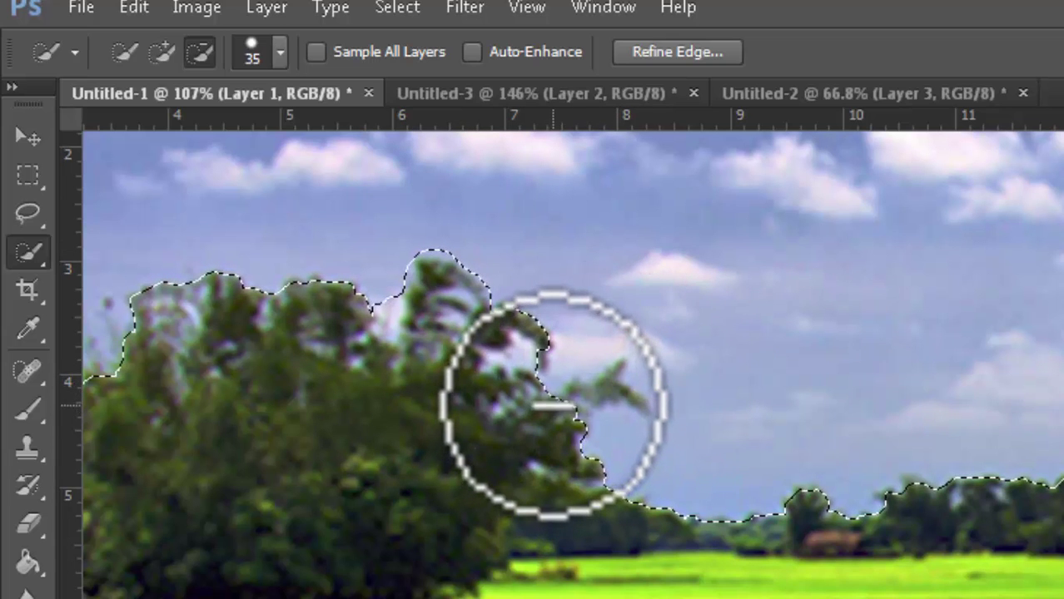
pyautogui.moveTo(546, 398); pyautogui.dragTo(601, 391)
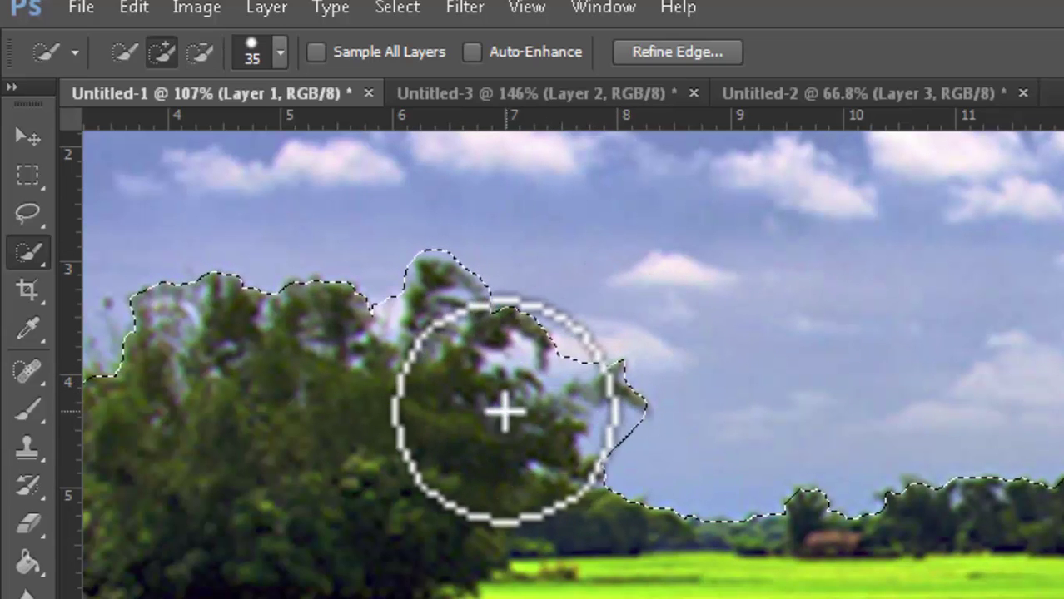
# Shrink the brush to 20 and subtract the sky at the branch tip.
pyautogui.press('[')
pyautogui.press('[')
pyautogui.press('[')
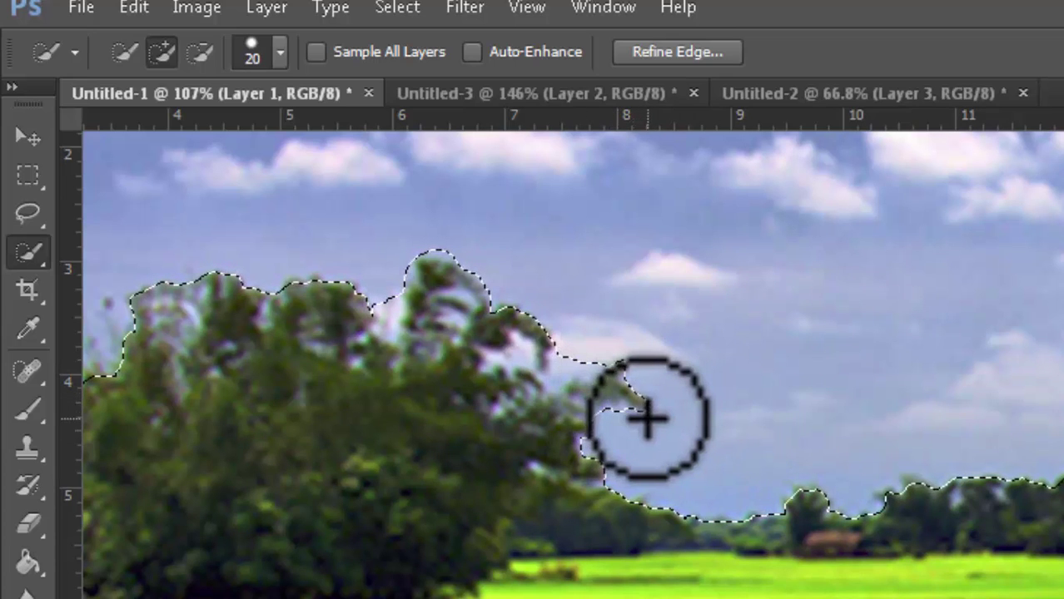
pyautogui.press('alt')
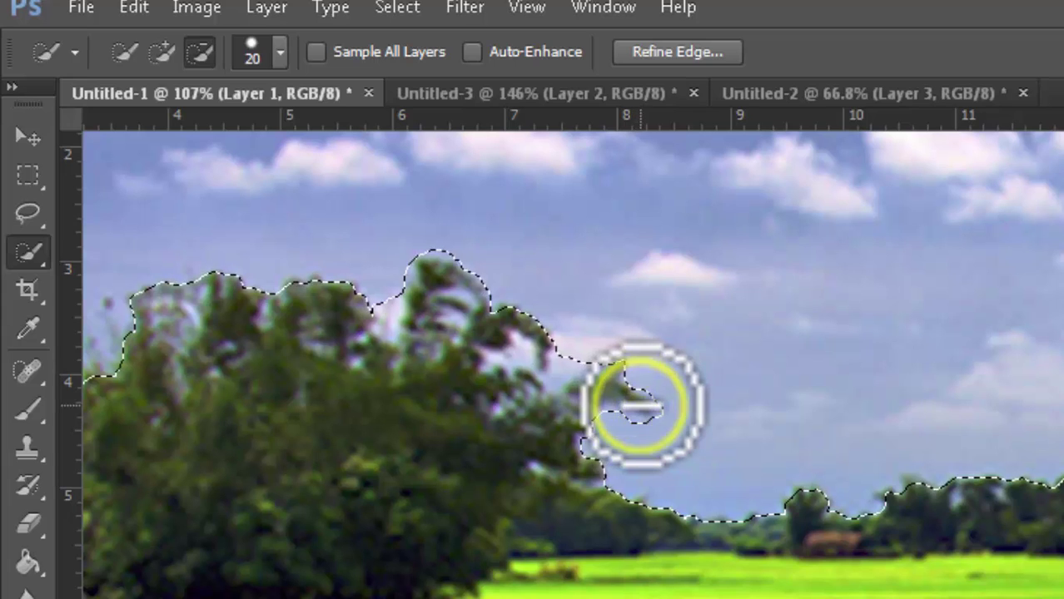
pyautogui.moveTo(636, 404); pyautogui.dragTo(630, 439)
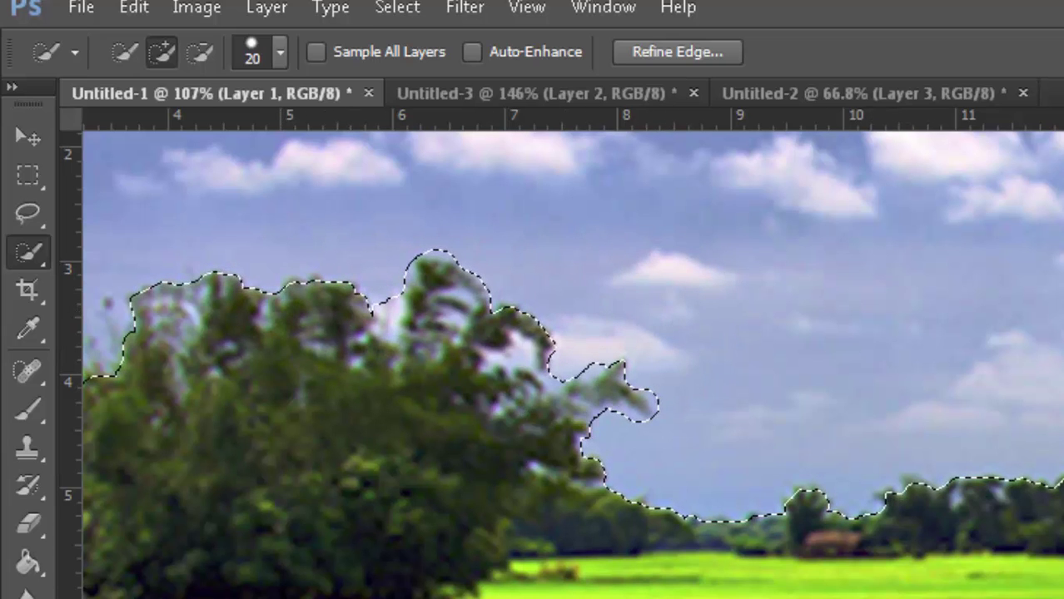
pyautogui.hscroll(-10, 572, 354)
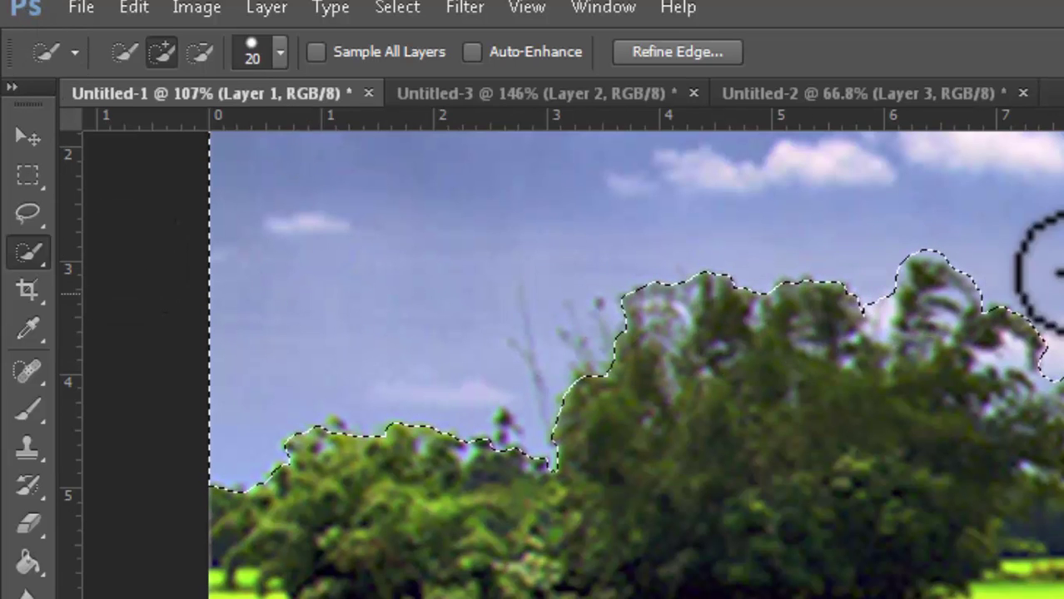
# Refine the selection in the gap between the trees and along the big tree's right edge.
pyautogui.click(200, 51)
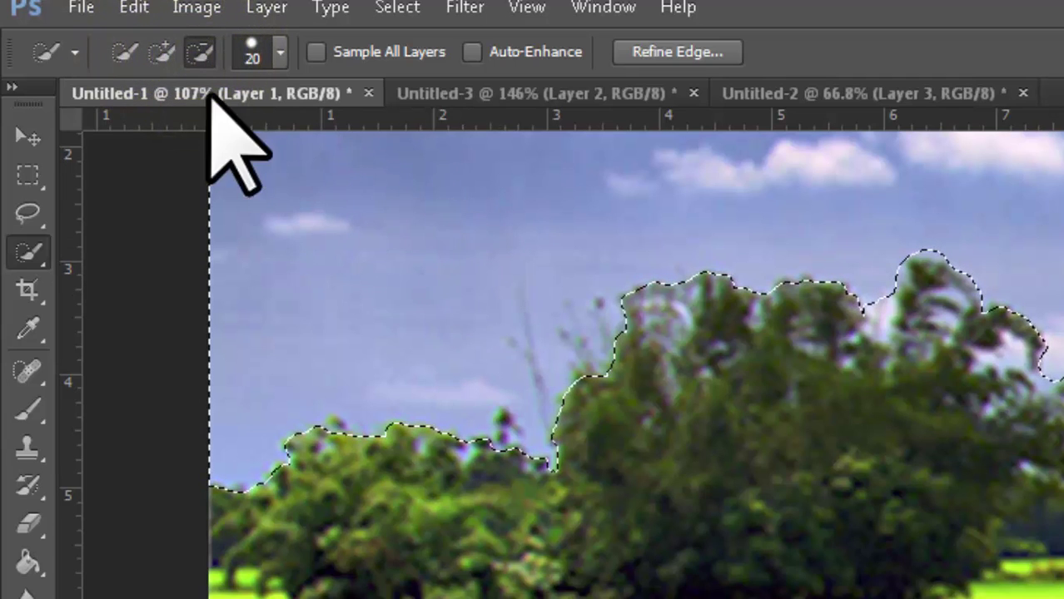
pyautogui.click(161, 52)
pyautogui.press('alt')
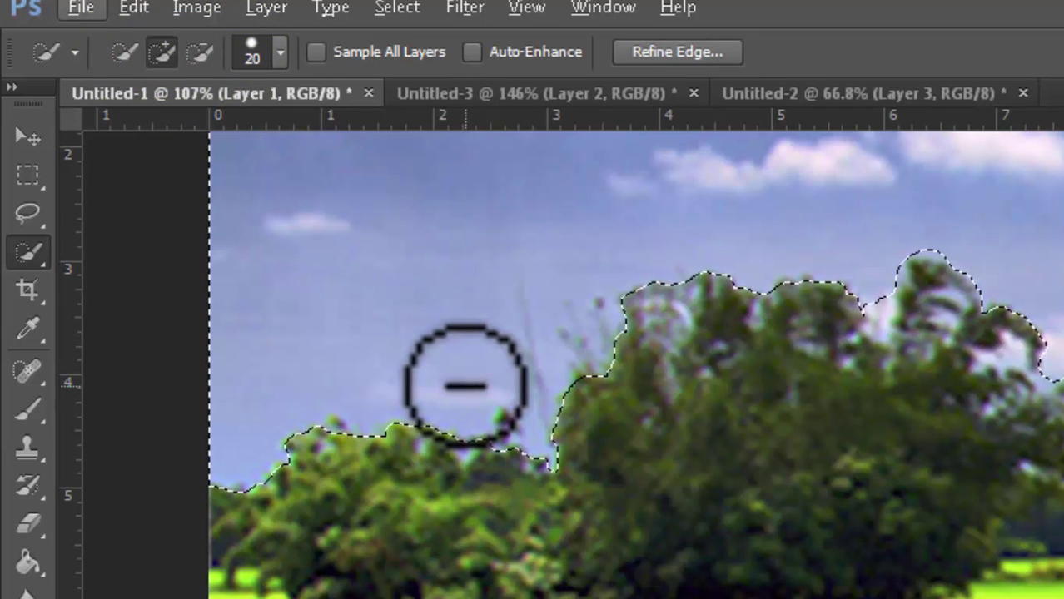
pyautogui.press('alt')
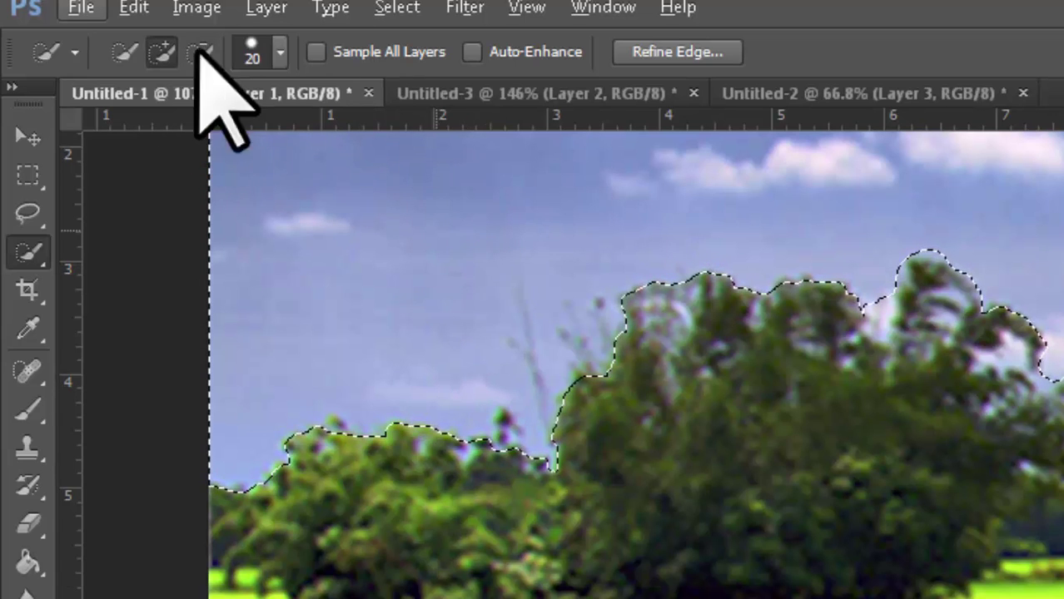
pyautogui.scroll(5, 636, 365)
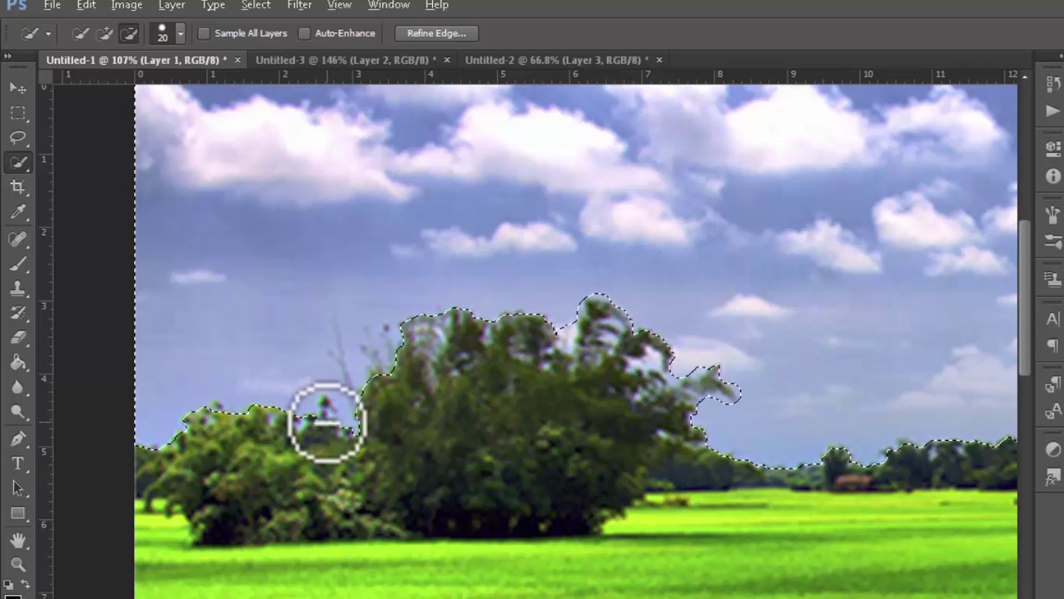
pyautogui.press('alt')
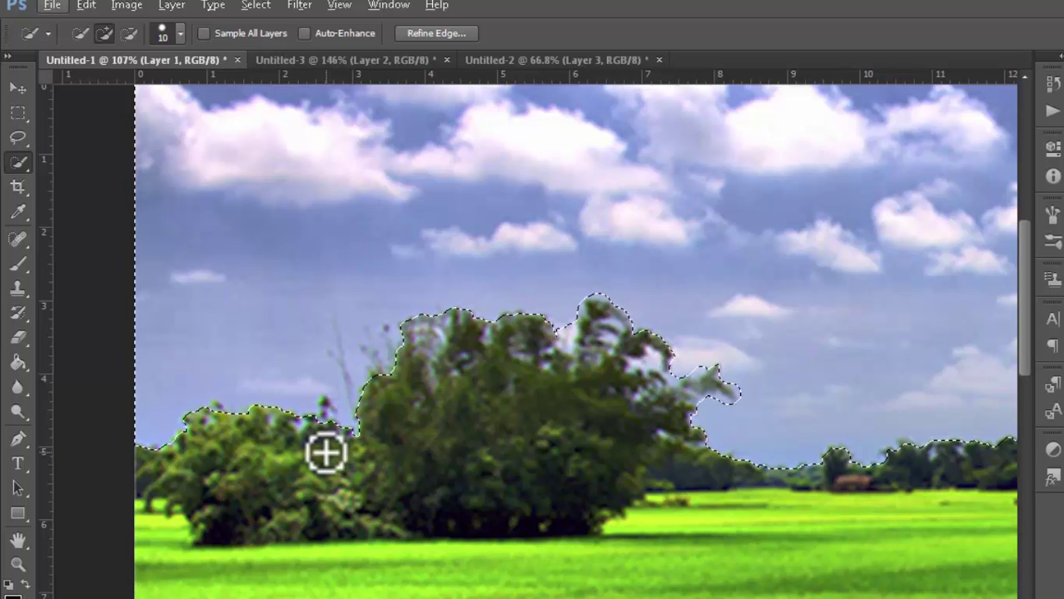
pyautogui.press('alt')
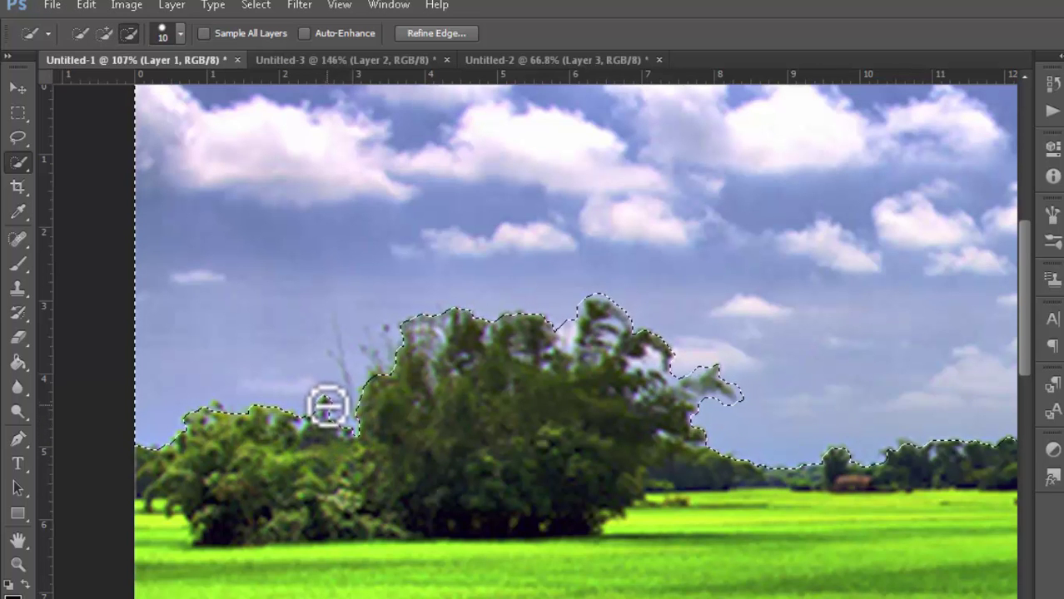
pyautogui.click(329, 407)
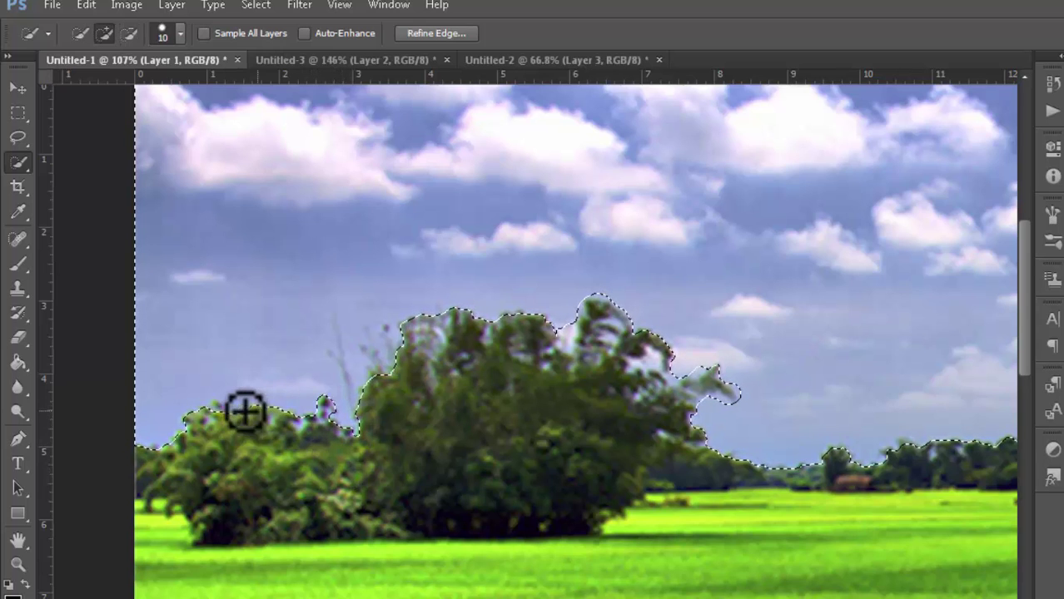
pyautogui.press('alt')
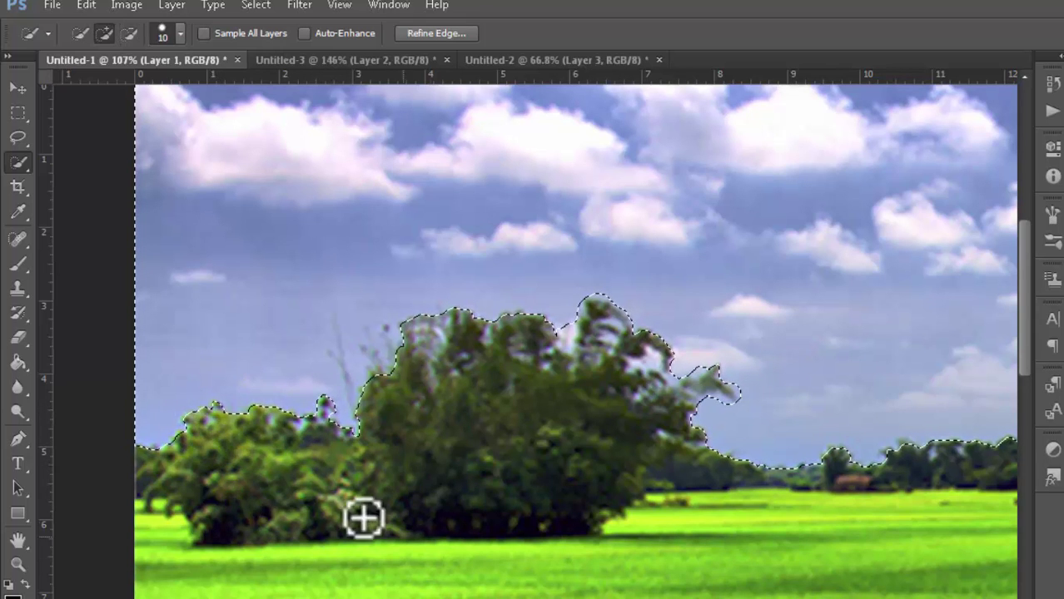
pyautogui.click(709, 371)
pyautogui.hscroll(3, 656, 491)
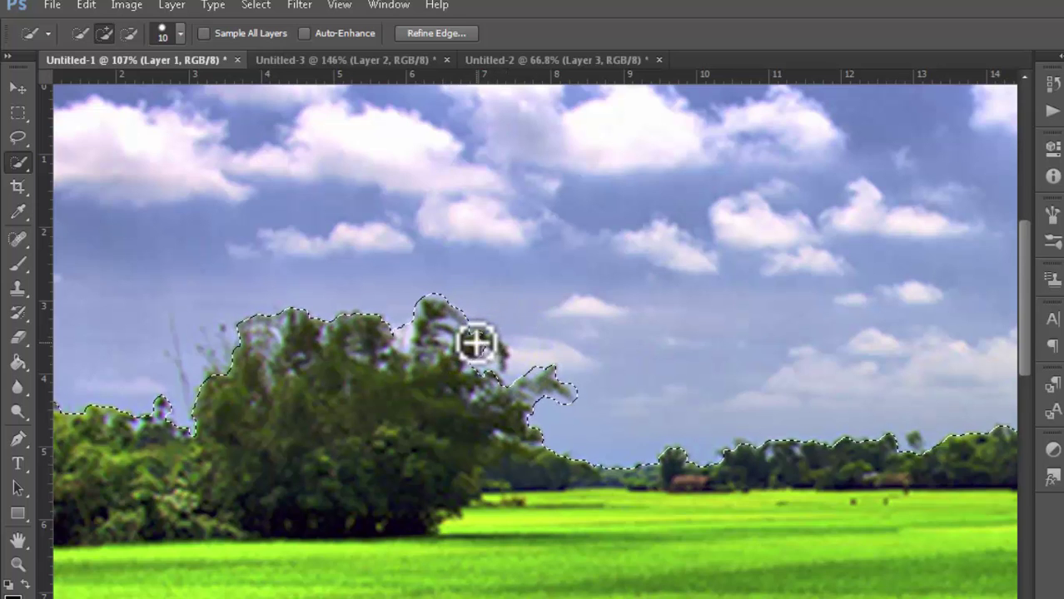
# Remove sky patches and a spike above the treetop, add the tall treetop, and zoom out.
pyautogui.press('alt')
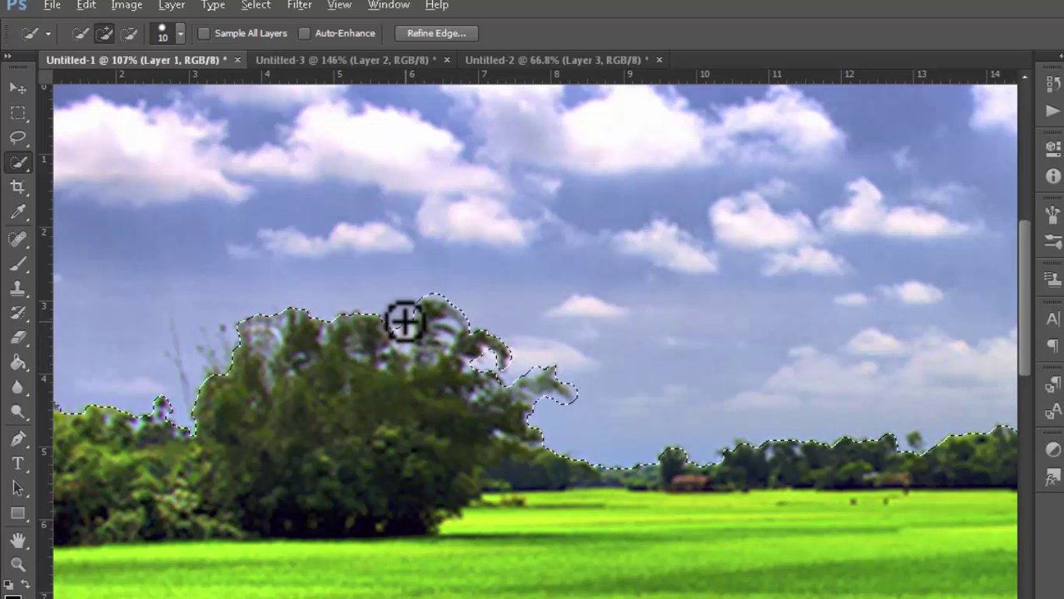
pyautogui.press('alt')
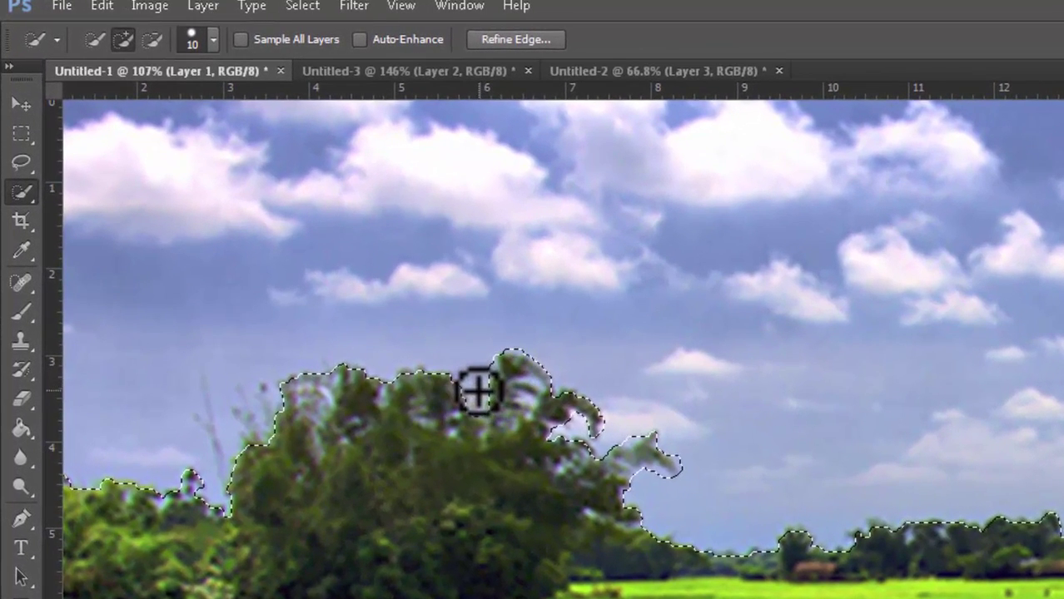
pyautogui.keyDown('alt'); pyautogui.click(479, 389); pyautogui.keyUp('alt')
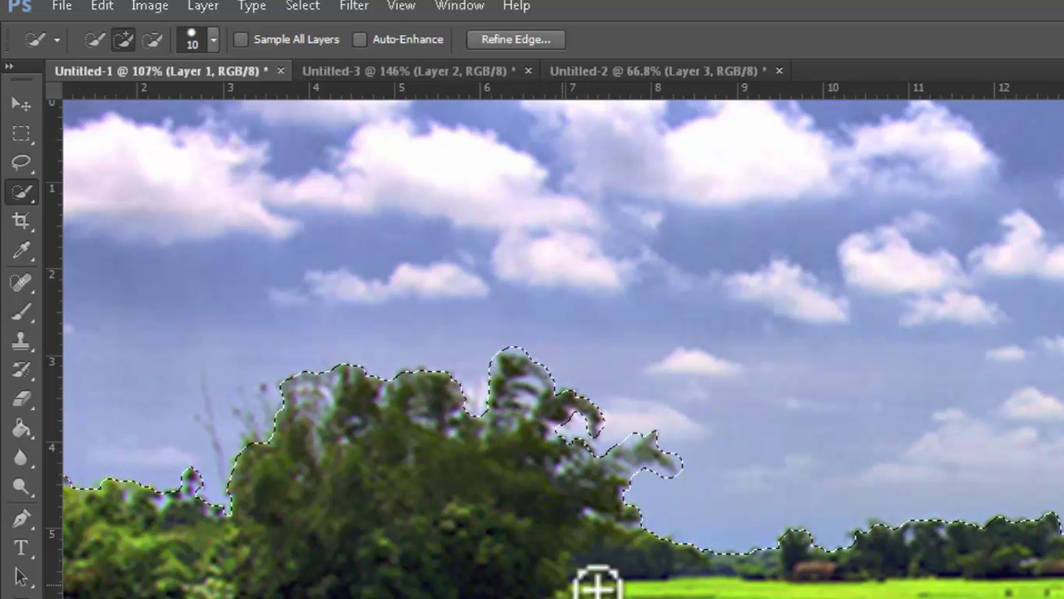
pyautogui.keyDown('alt'); pyautogui.click(525, 340); pyautogui.keyUp('alt')
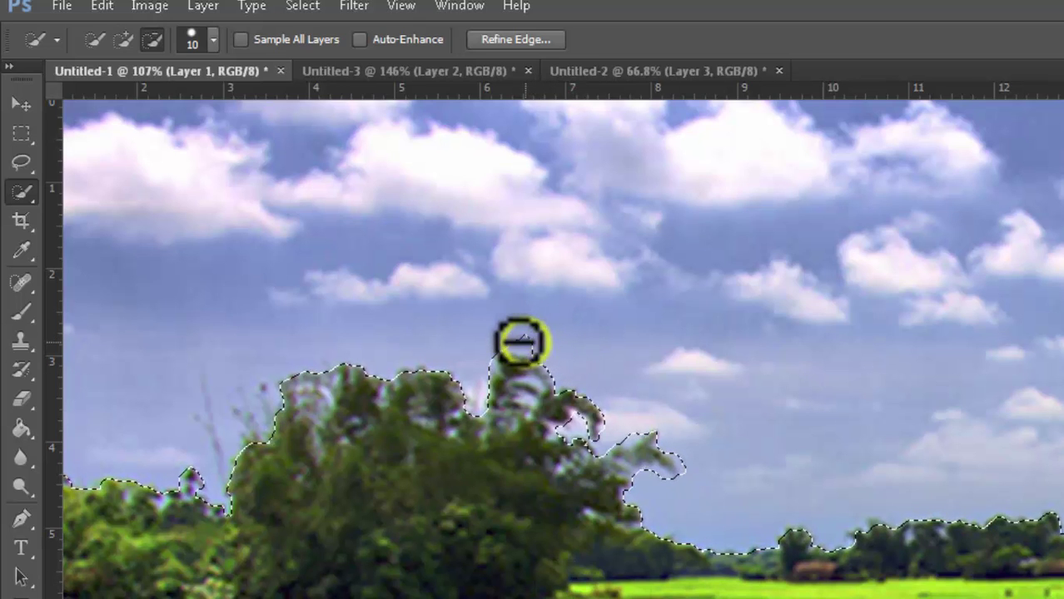
pyautogui.keyDown('alt'); pyautogui.click(515, 328); pyautogui.keyUp('alt')
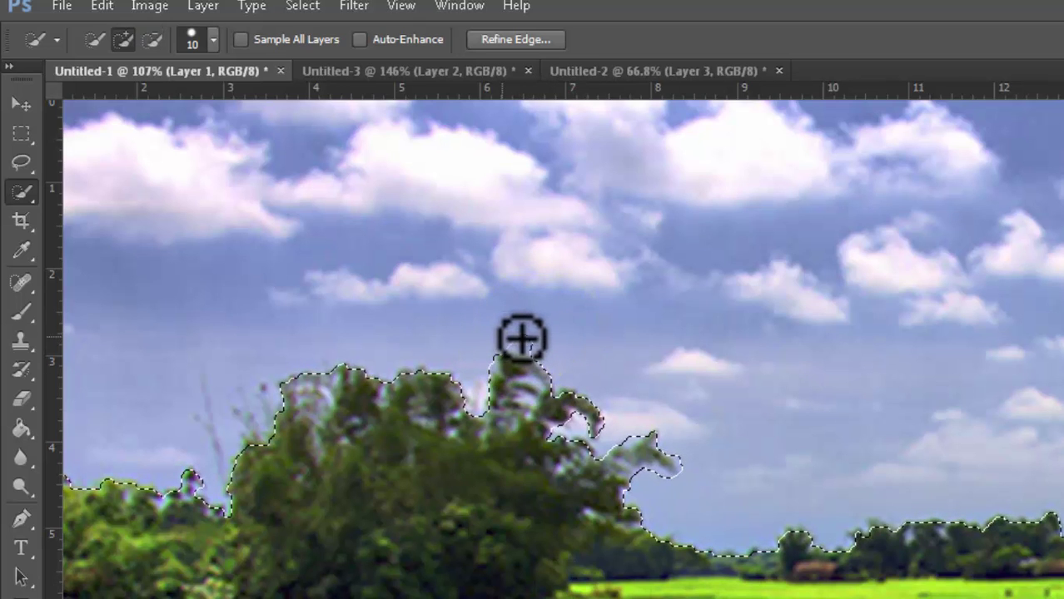
pyautogui.click(506, 343)
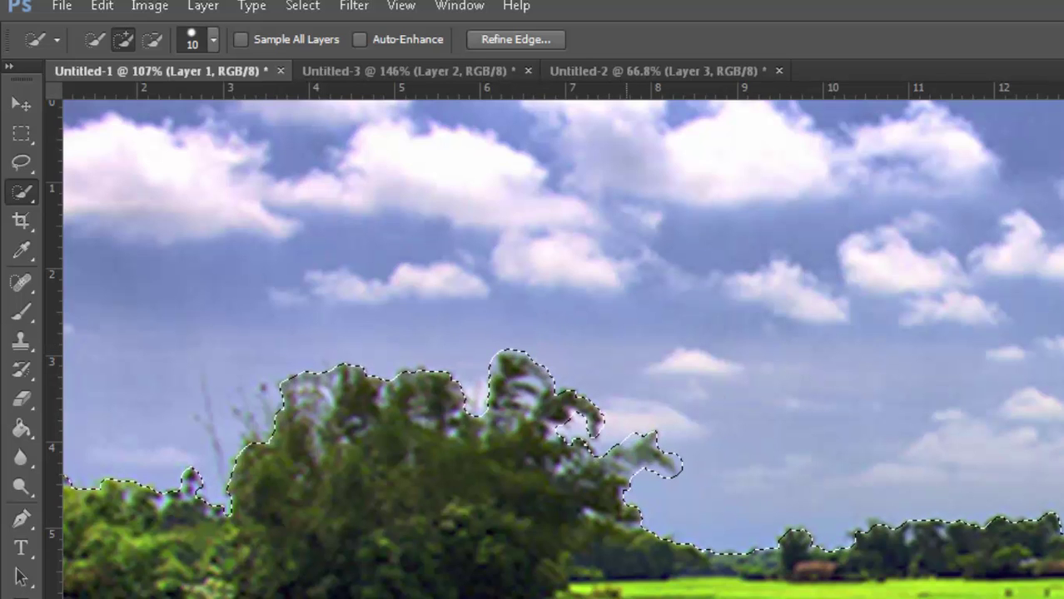
pyautogui.scroll(-3, 724, 580)
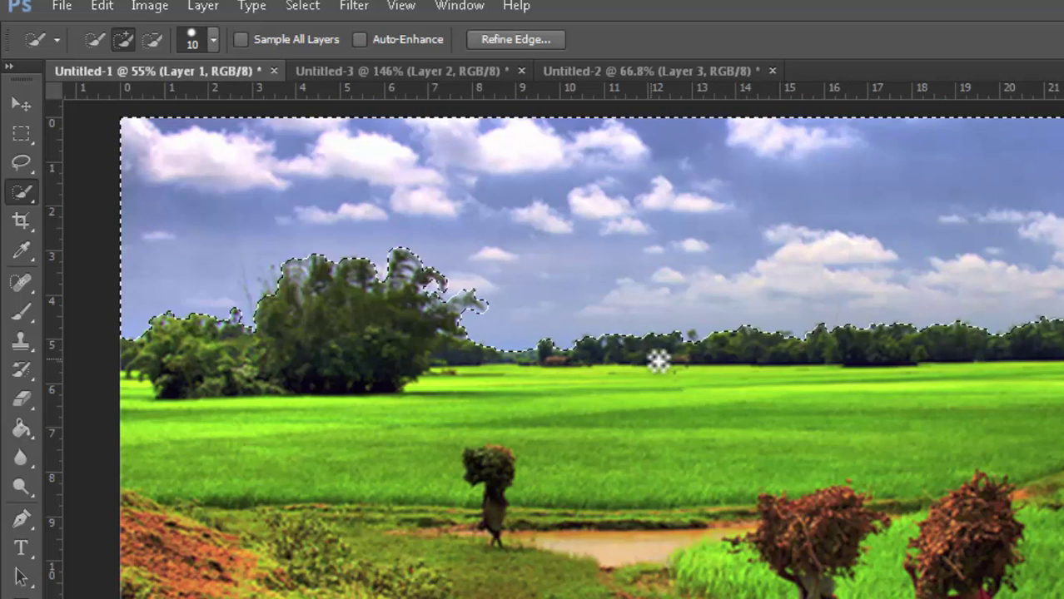
# Switch to the Magic Wand, select the muddy puddle by colour, then deselect.
pyautogui.scroll(3, 748, 453)
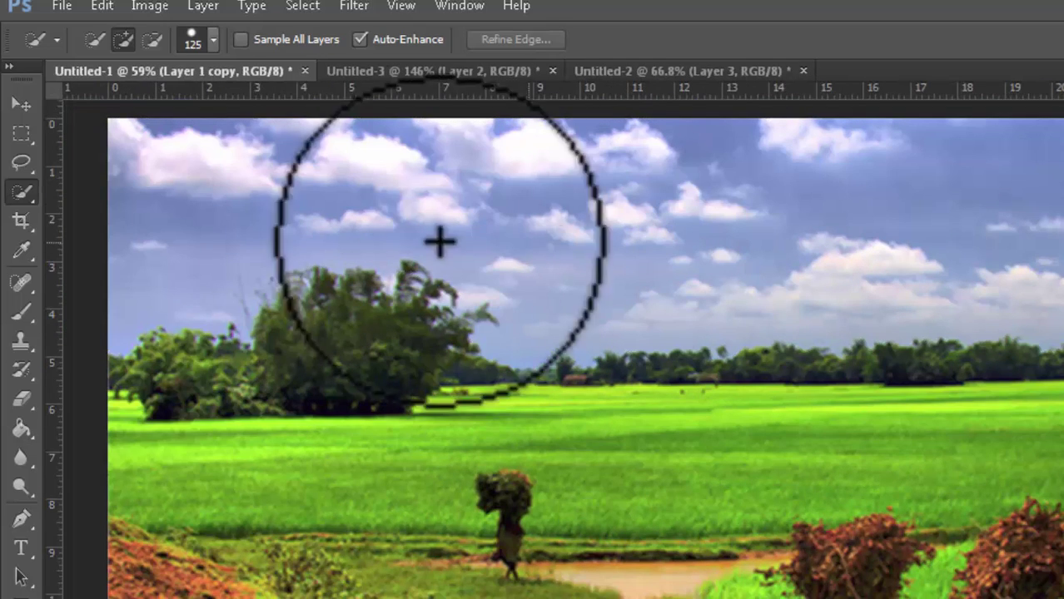
pyautogui.click(25, 196)
pyautogui.click(93, 207)
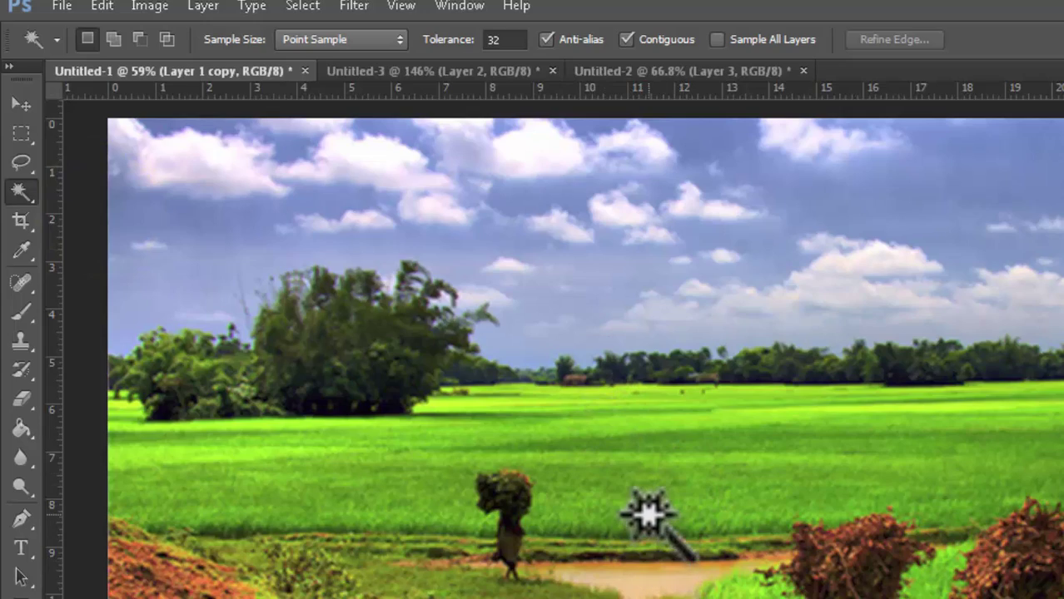
pyautogui.scroll(1, 646, 510)
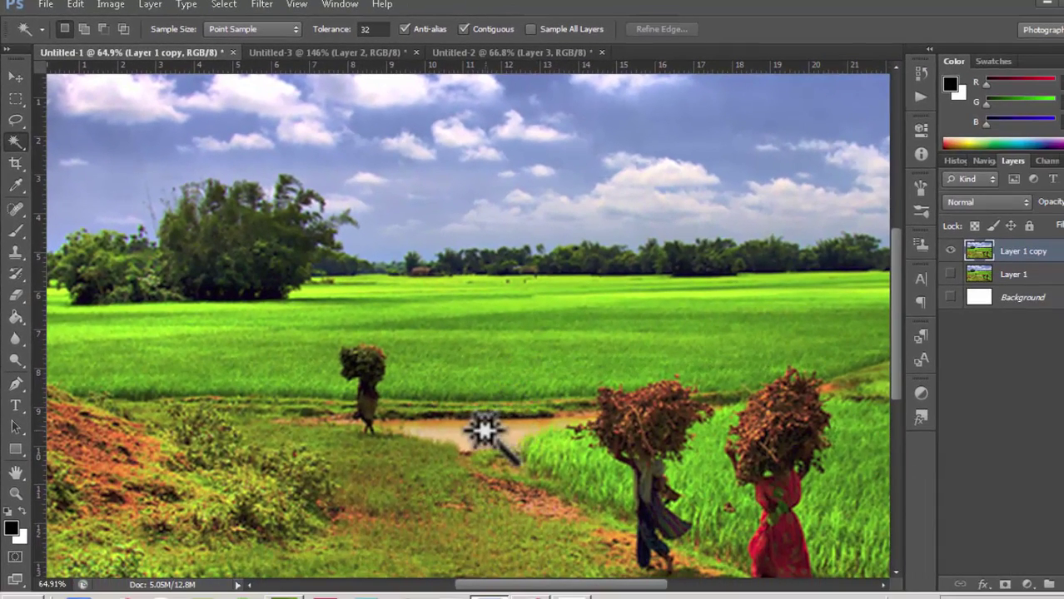
pyautogui.click(575, 520)
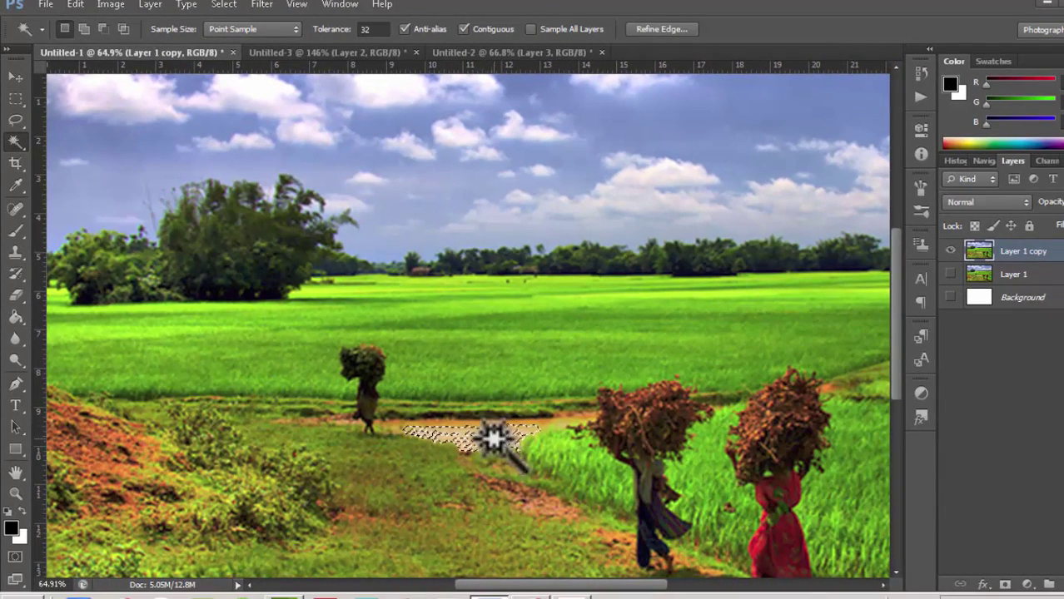
pyautogui.keyDown('shift'); pyautogui.click(493, 442); pyautogui.keyUp('shift')
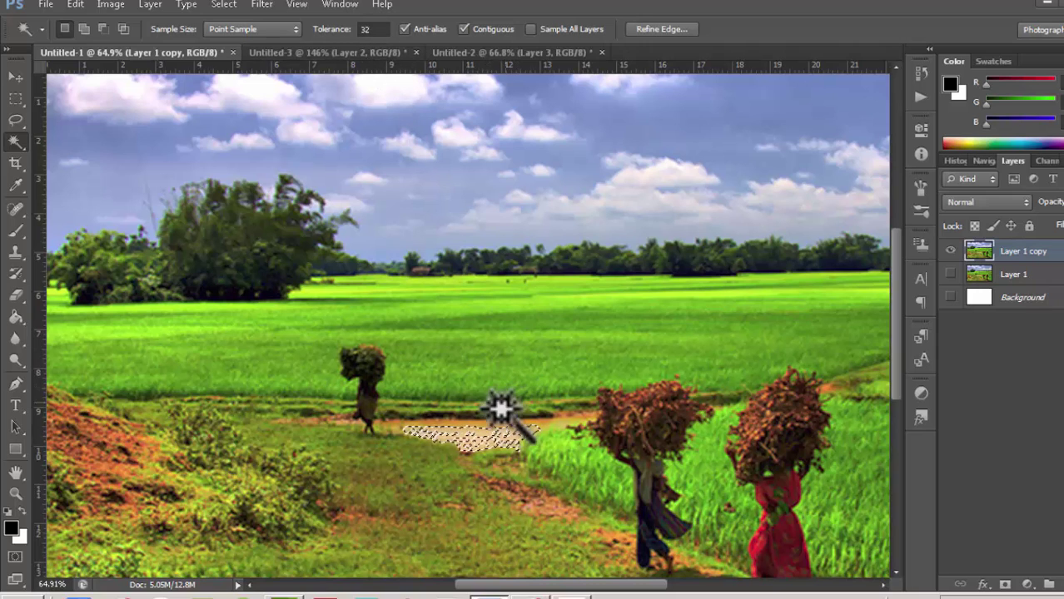
pyautogui.scroll(2, 497, 433)
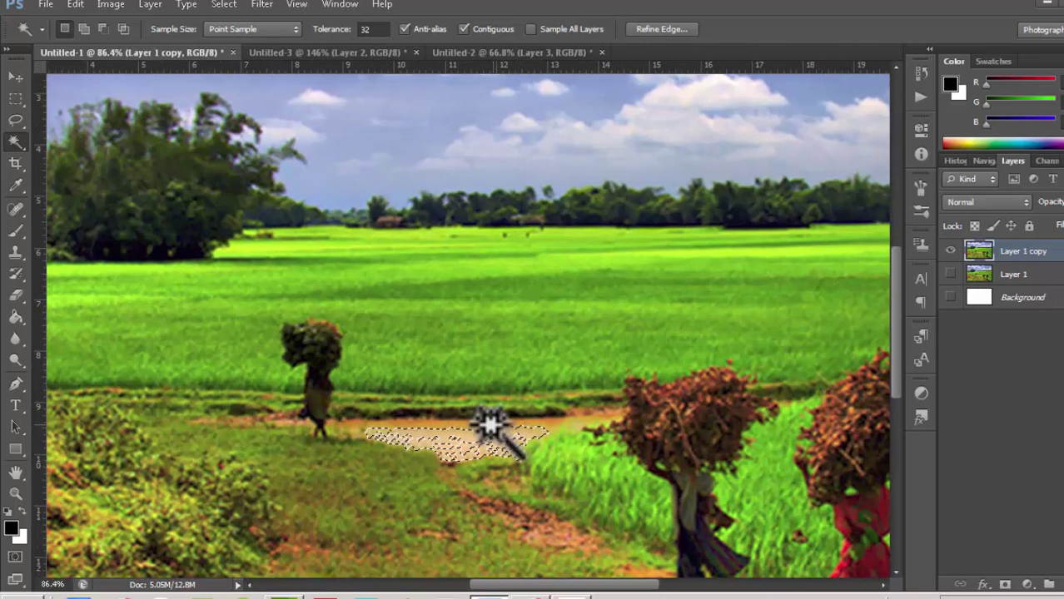
pyautogui.hotkey('ctrl', 'd')
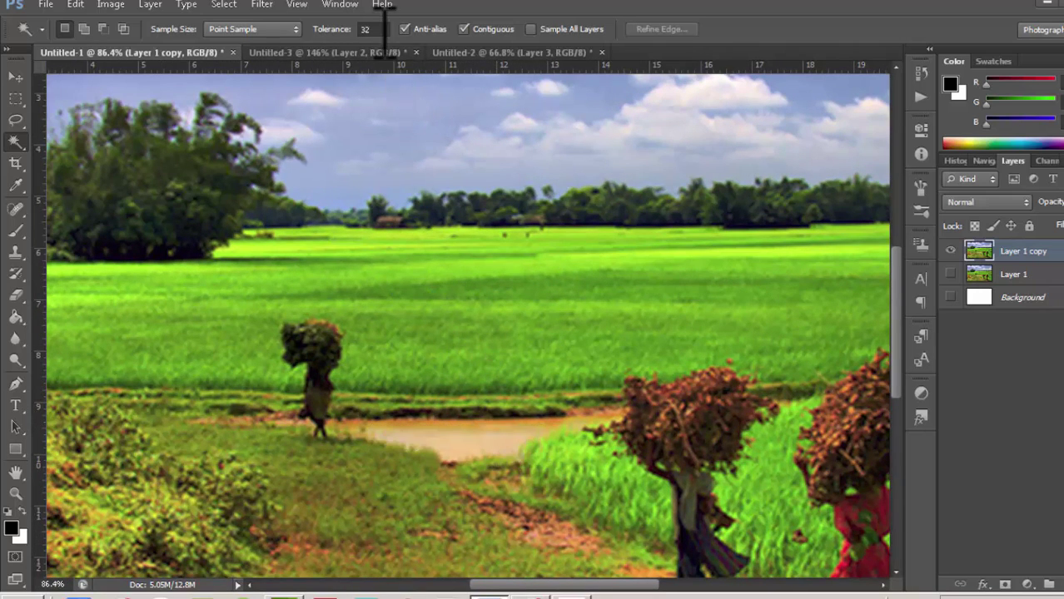
# Retry the puddle selection at Tolerance 100, deselect, and zoom out to change selection tools.
pyautogui.click(372, 29)
pyautogui.write('1')
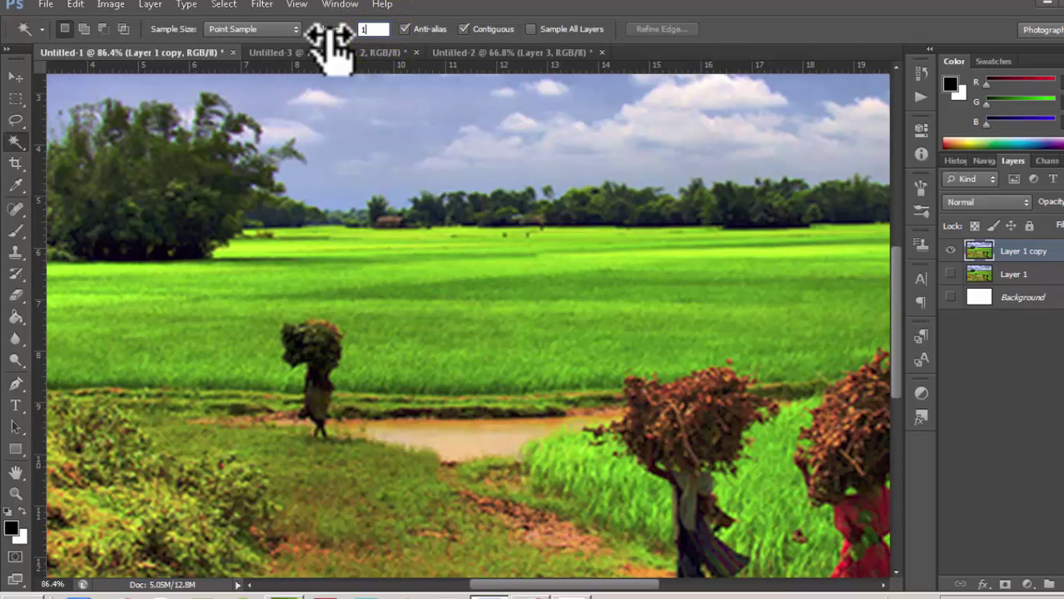
pyautogui.write('00')
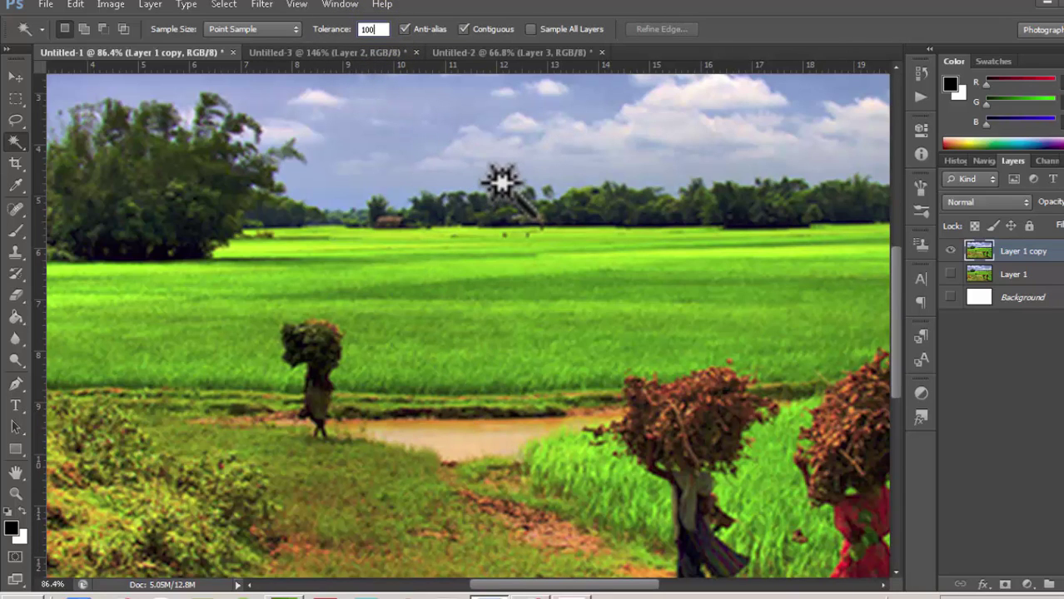
pyautogui.click(468, 442)
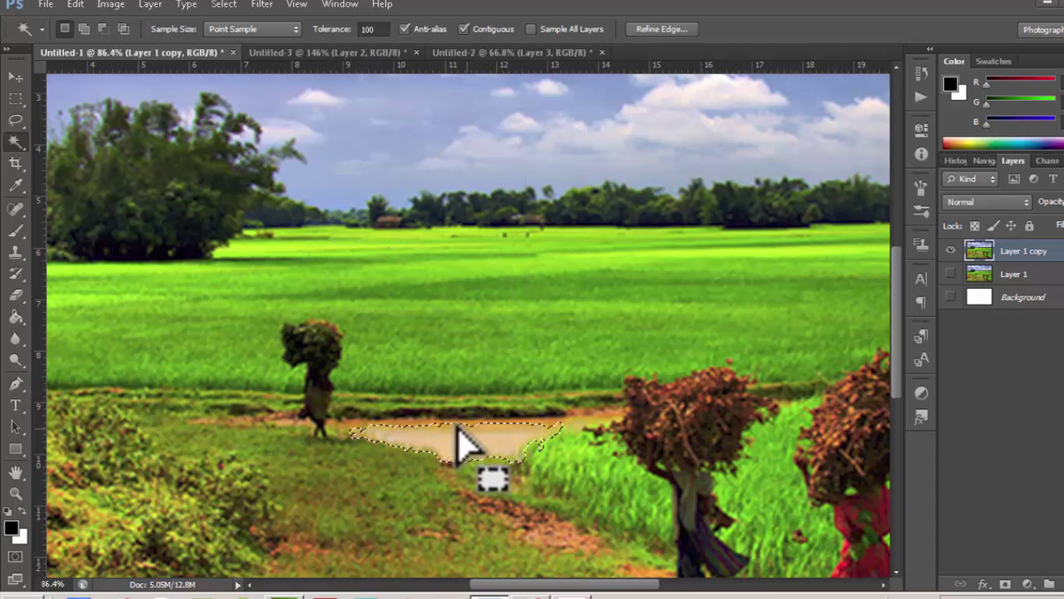
pyautogui.hotkey('ctrl', 'd')
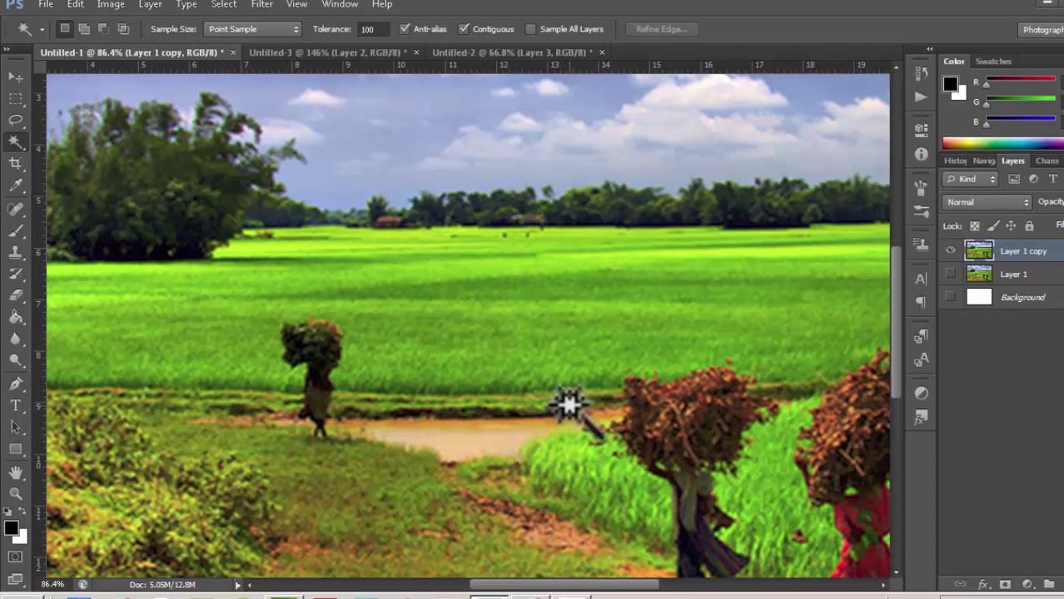
pyautogui.scroll(-1, 316, 241)
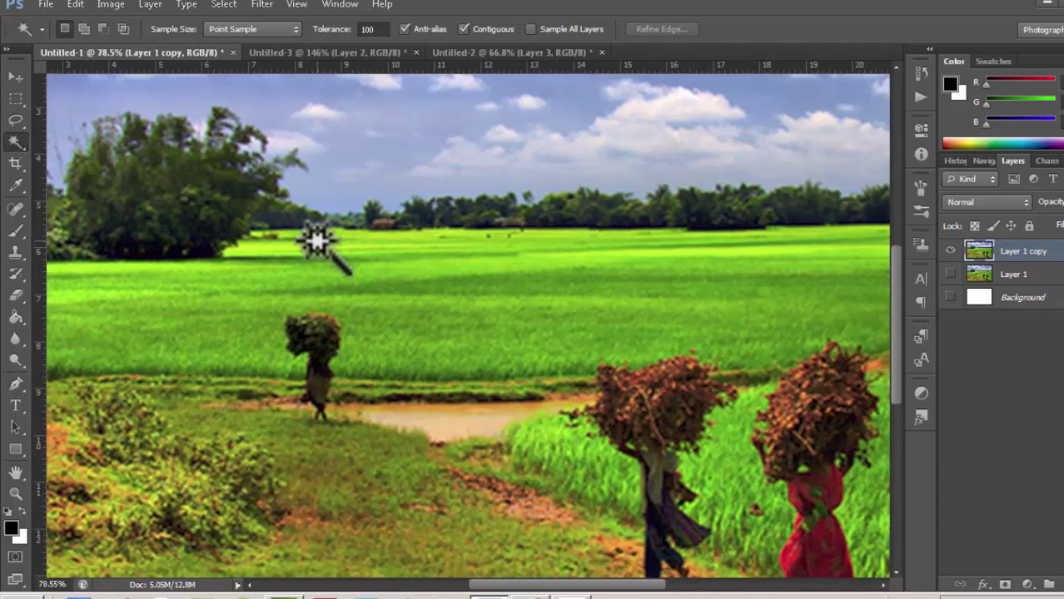
pyautogui.scroll(-4, 316, 241)
pyautogui.click(16, 140)
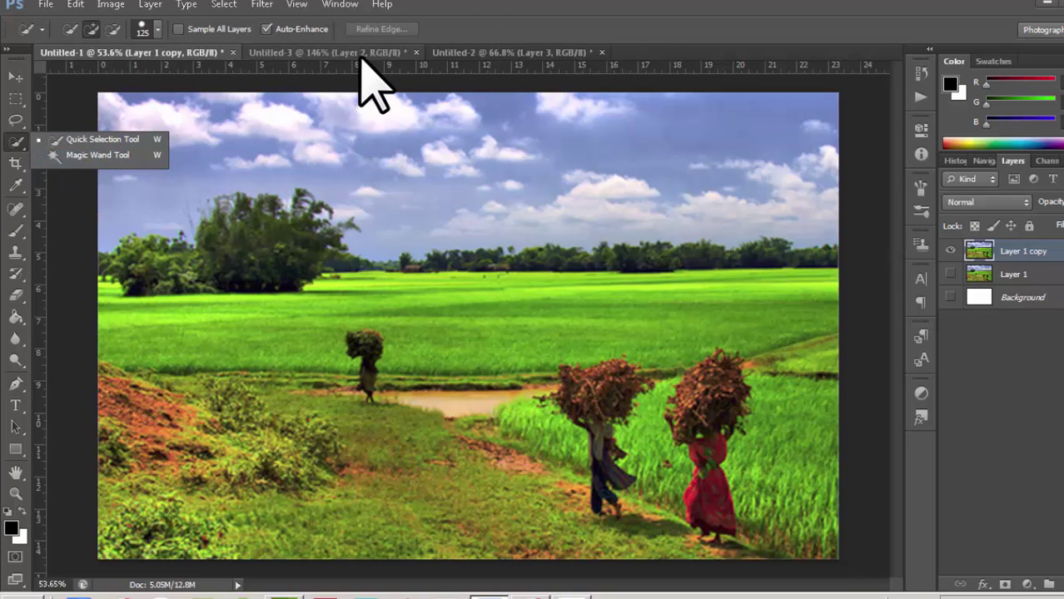
# Go to the gradient document, quick-select a small gradient patch, then deselect.
pyautogui.click(356, 53)
pyautogui.click(456, 52)
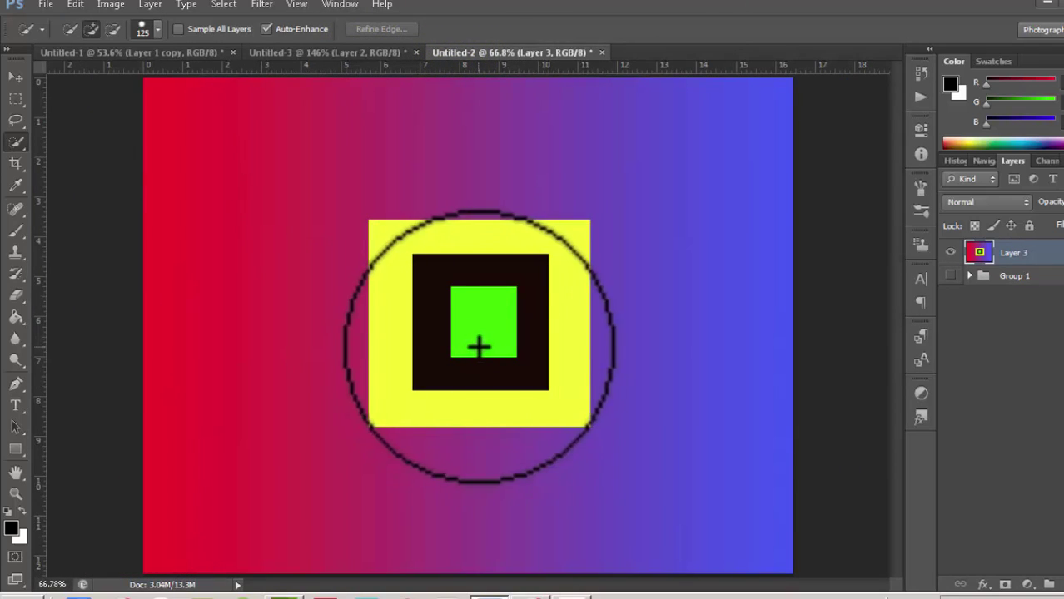
pyautogui.click(348, 188)
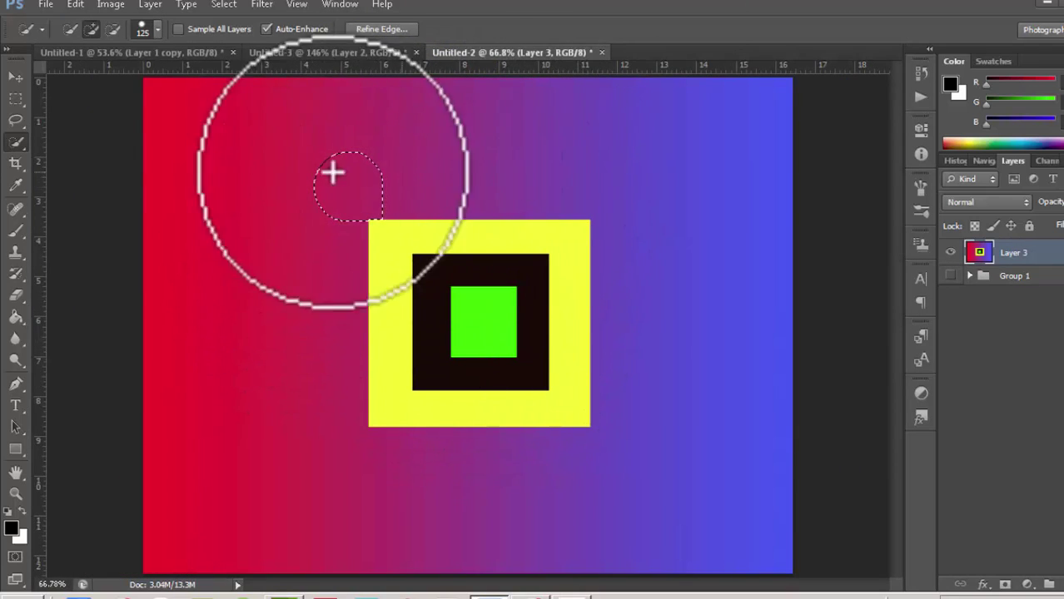
pyautogui.hotkey('ctrl', 'd')
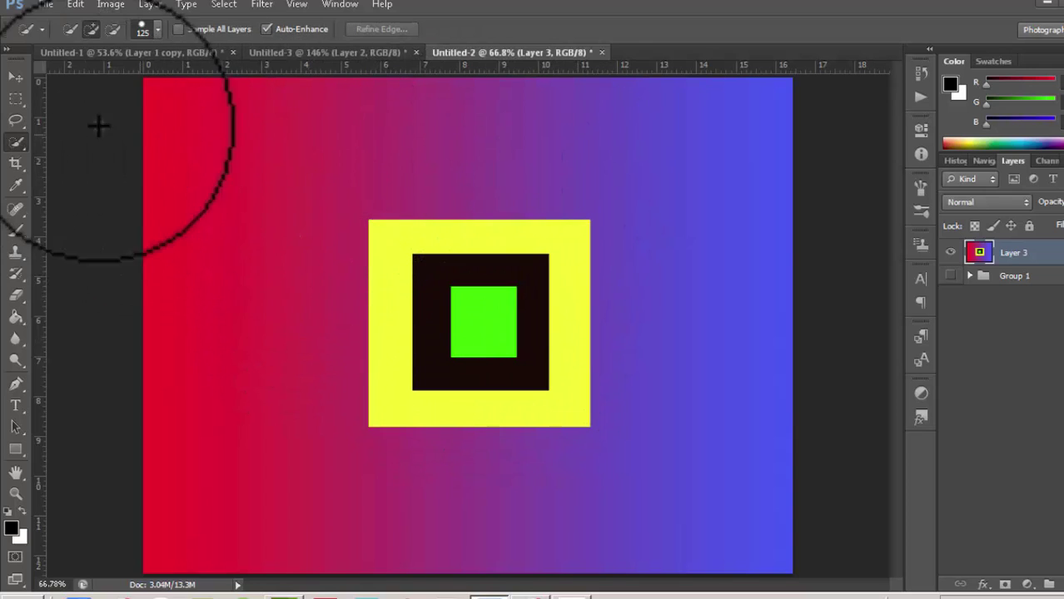
# Magic-wand the red gradient band, deselect, and return to the Quick Selection Tool.
pyautogui.click(15, 143)
pyautogui.click(87, 156)
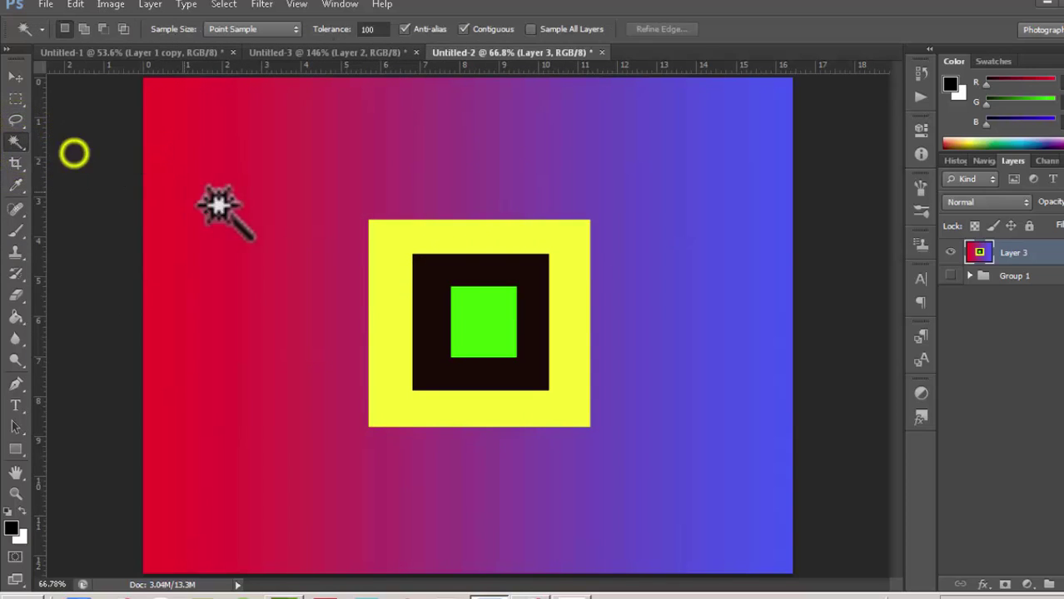
pyautogui.click(228, 213)
pyautogui.hotkey('ctrl', 'd')
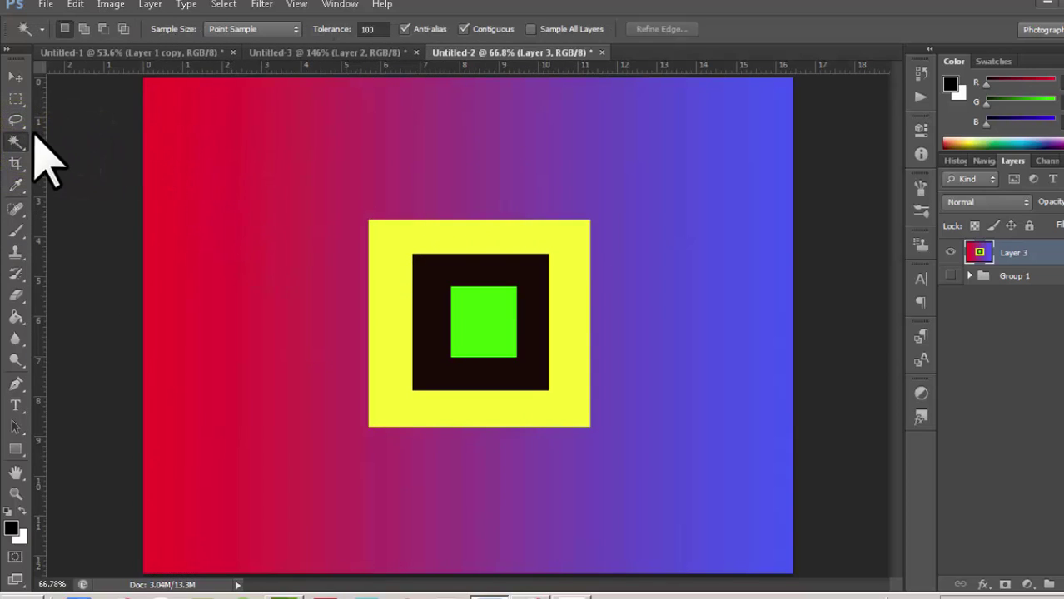
pyautogui.click(16, 144)
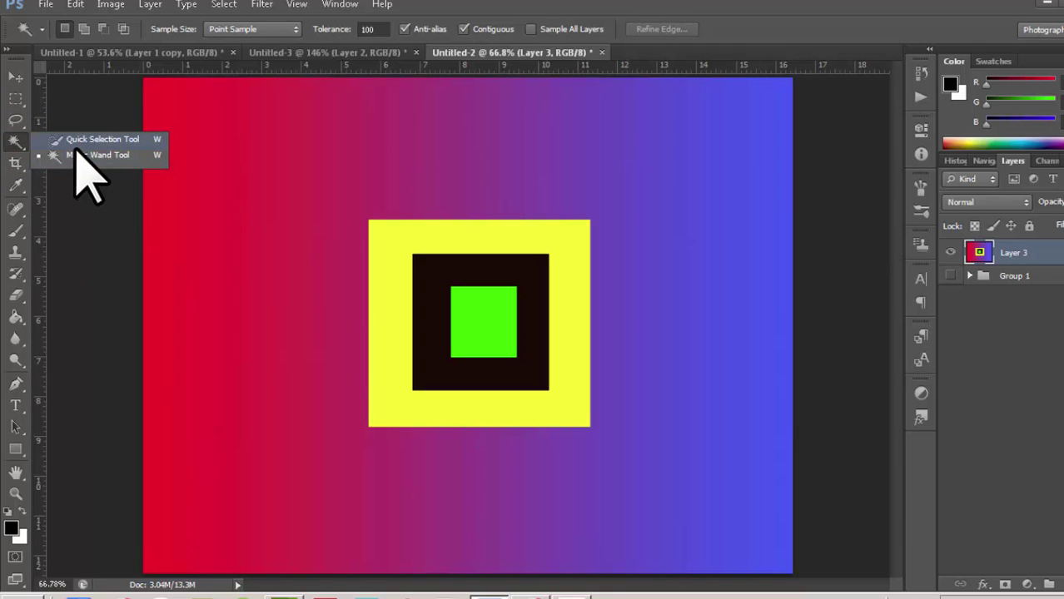
pyautogui.click(84, 139)
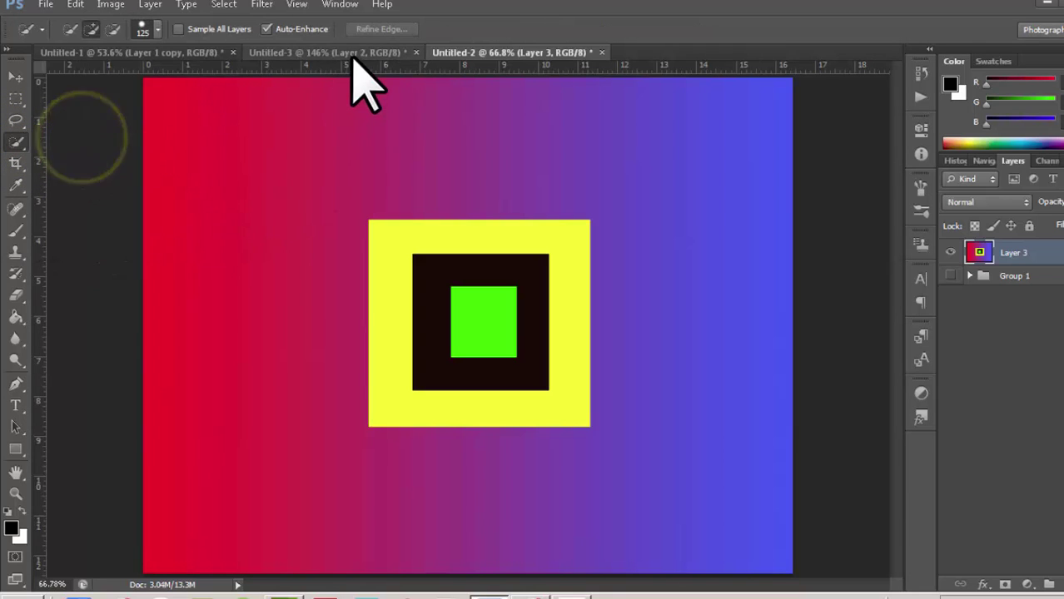
# On the rice-field photo, quick-select the whole sky, then deselect.
pyautogui.click(320, 53)
pyautogui.click(121, 50)
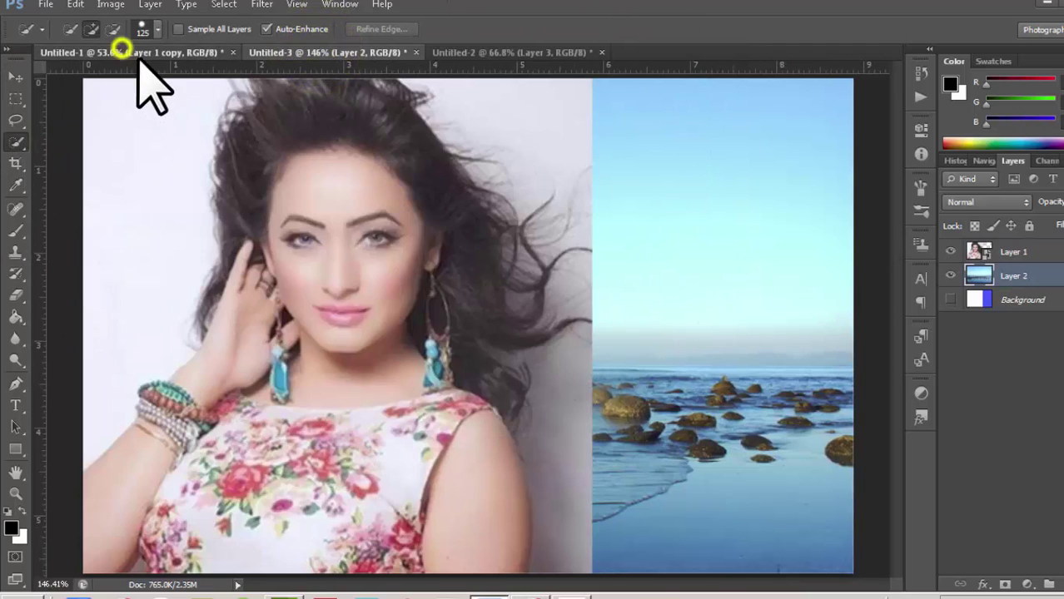
pyautogui.click(448, 173)
pyautogui.moveTo(197, 148)
pyautogui.mouseDown()
pyautogui.moveTo(449, 144)
pyautogui.moveTo(572, 161)
pyautogui.moveTo(733, 166)
pyautogui.mouseUp()
pyautogui.hotkey('ctrl', 'd')
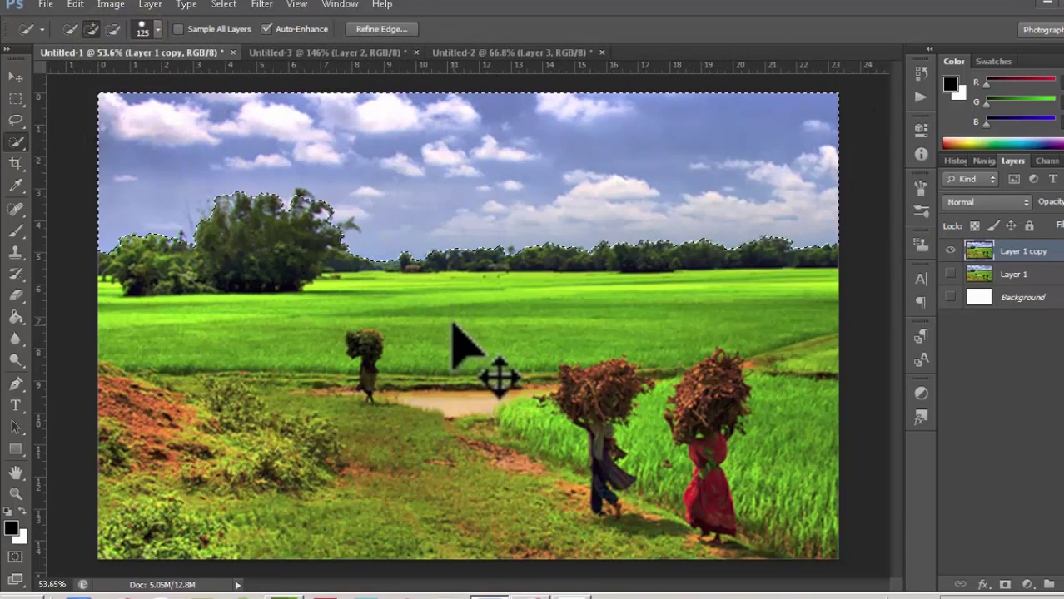
# Quick-select the green field, then move through the gradient document to the woman-and-sea document.
pyautogui.moveTo(421, 313)
pyautogui.mouseDown()
pyautogui.moveTo(712, 319)
pyautogui.moveTo(520, 336)
pyautogui.mouseUp()
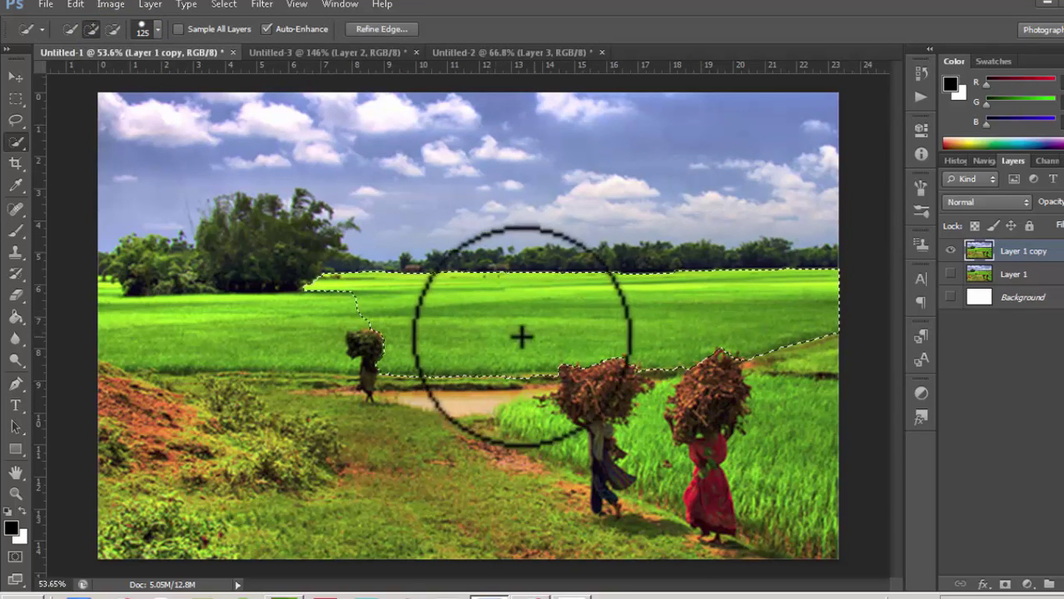
pyautogui.moveTo(338, 309); pyautogui.dragTo(157, 320)
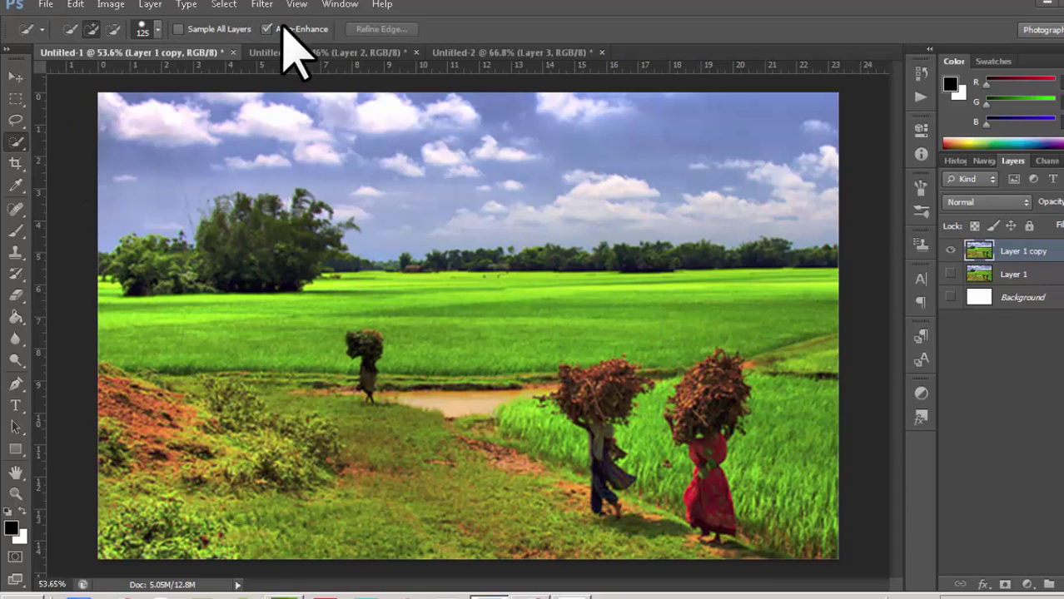
pyautogui.click(454, 53)
pyautogui.click(354, 54)
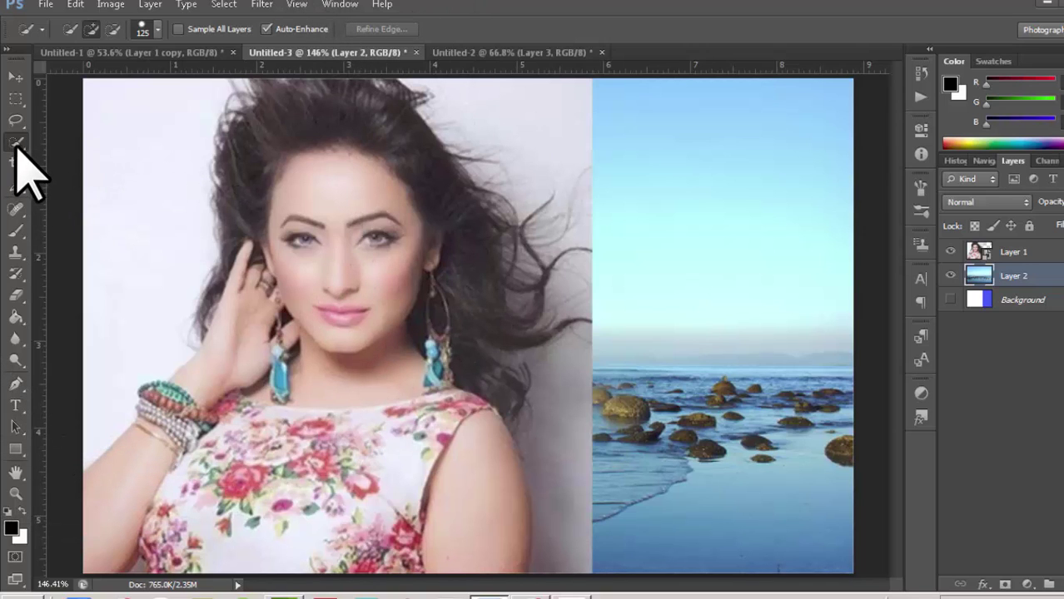
# Pick the Quick Selection Tool, briefly hide and reshow Layer 1, and make Layer 1 active.
pyautogui.click(19, 143)
pyautogui.click(100, 139)
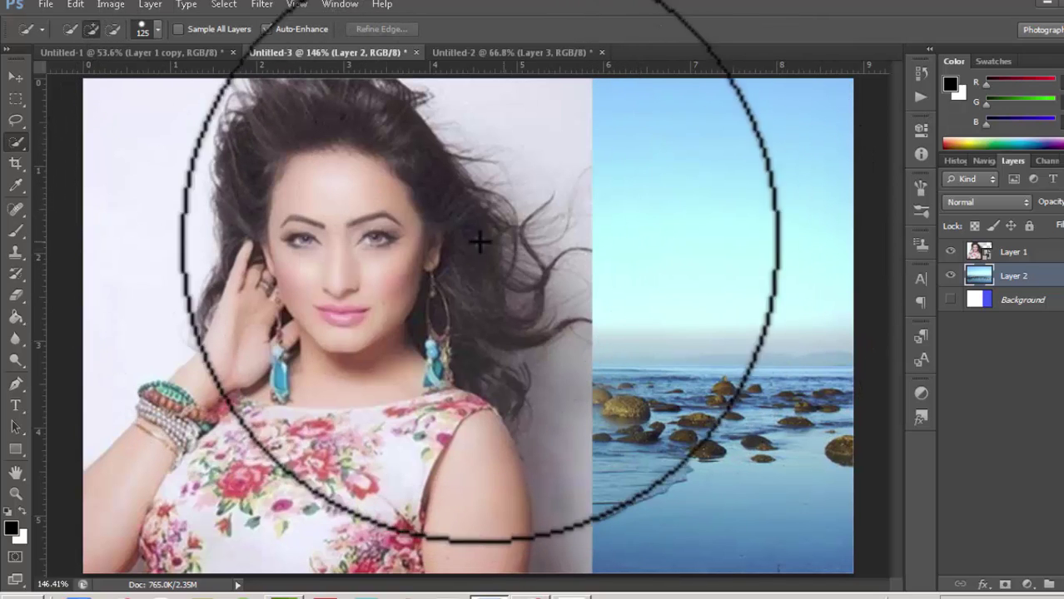
pyautogui.click(950, 251)
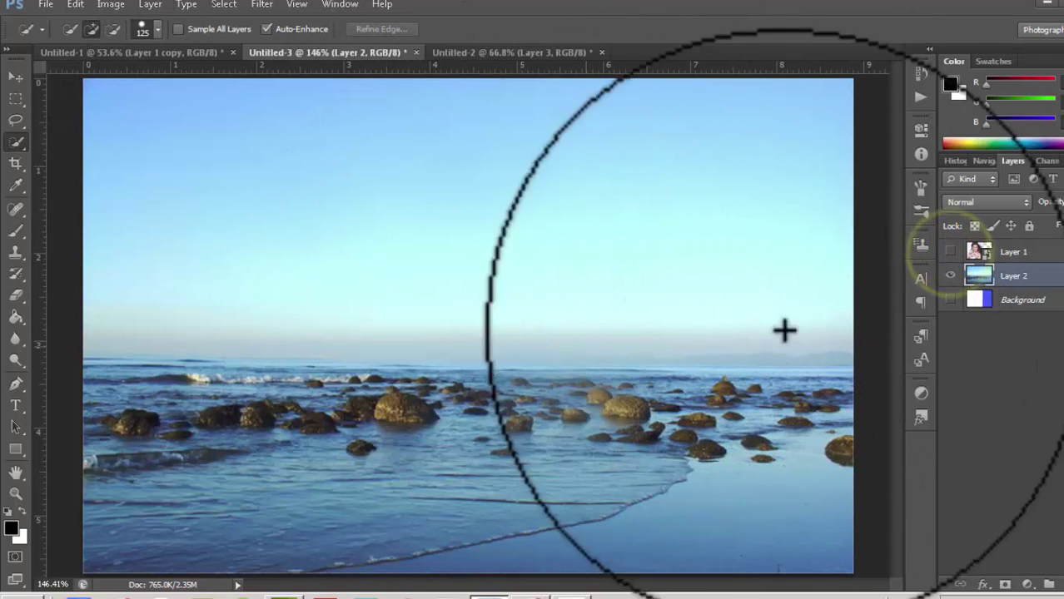
pyautogui.click(950, 251)
pyautogui.click(1040, 254)
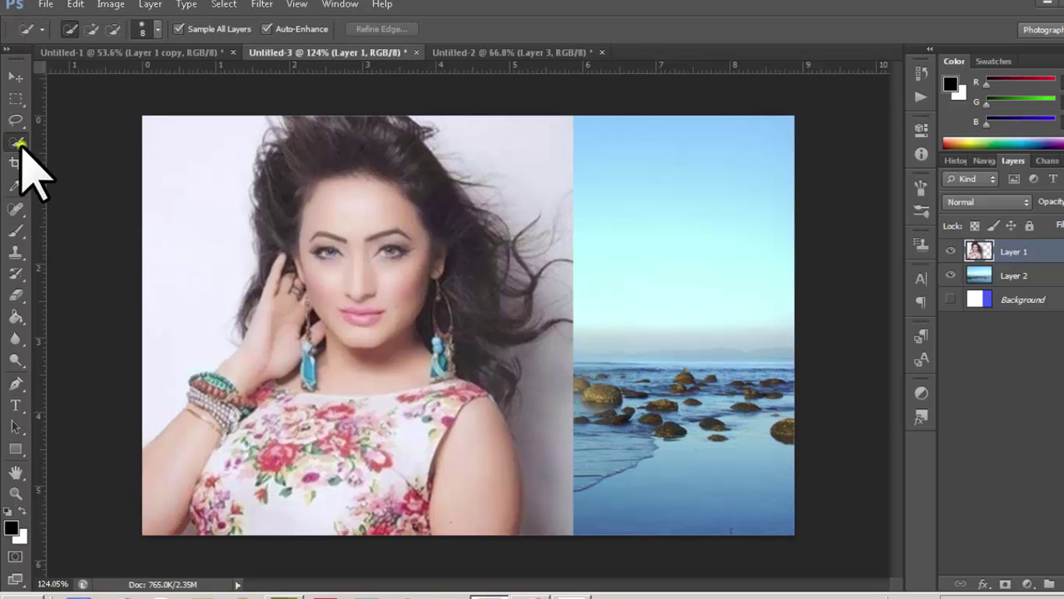
# Pick the Quick Selection tool and toggle the woman layer's visibility to compare.
pyautogui.rightClick(16, 141)
pyautogui.click(79, 140)
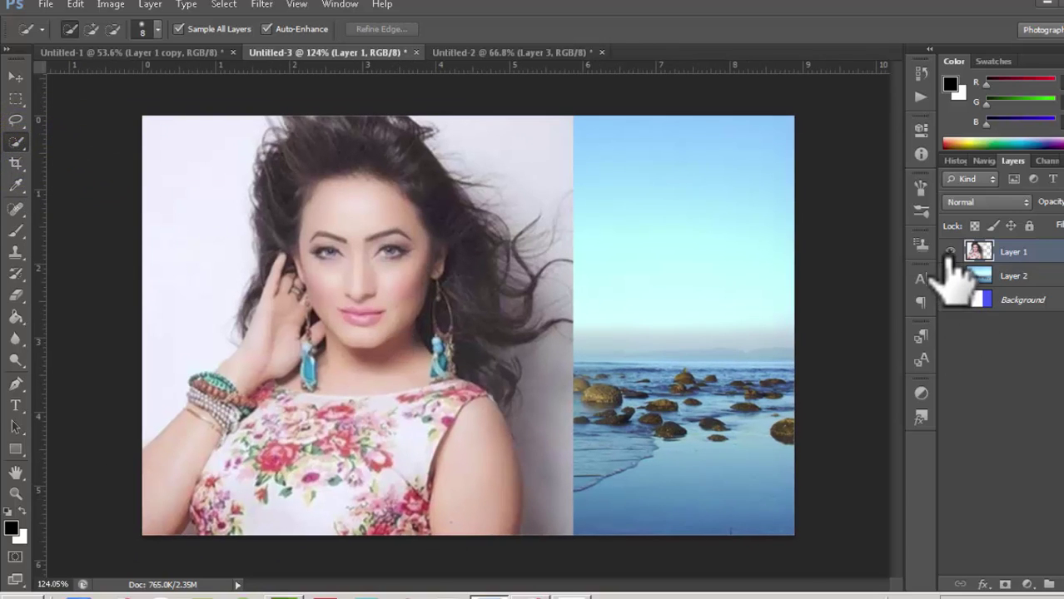
pyautogui.click(950, 251)
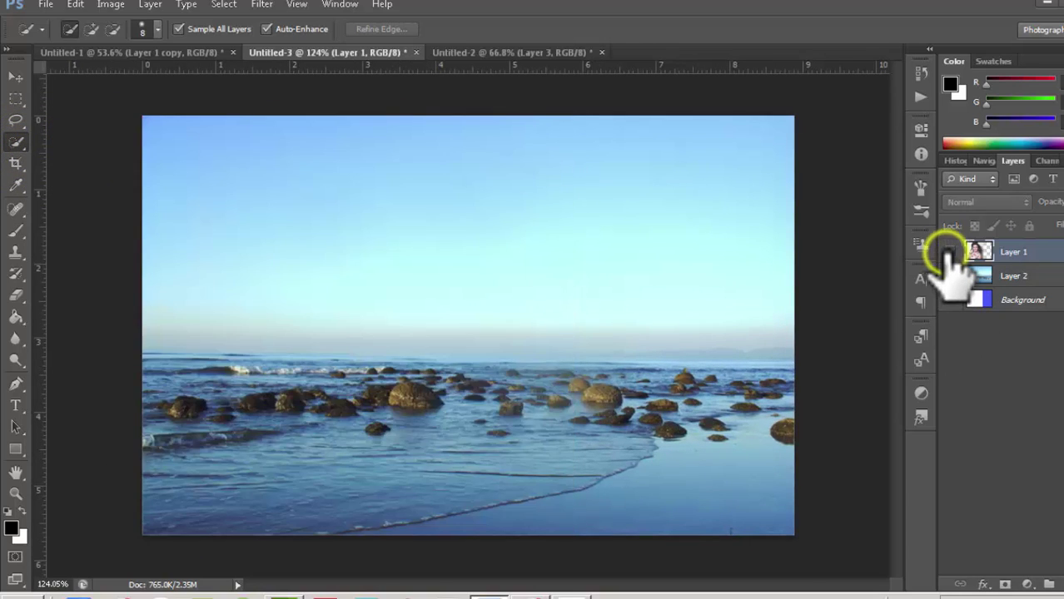
pyautogui.click(950, 251)
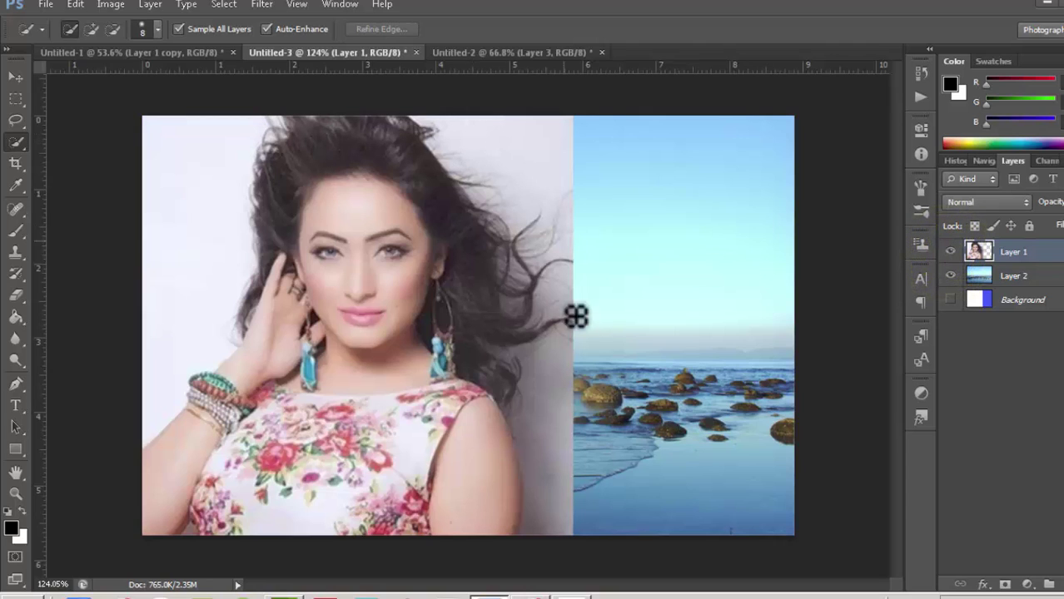
pyautogui.click(950, 252)
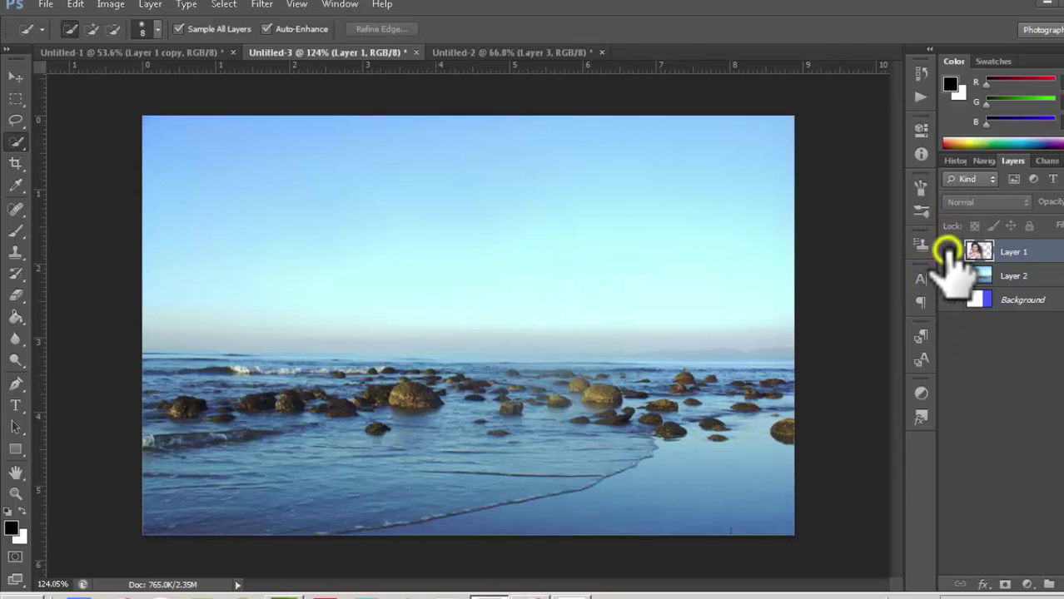
pyautogui.click(950, 251)
pyautogui.click(951, 252)
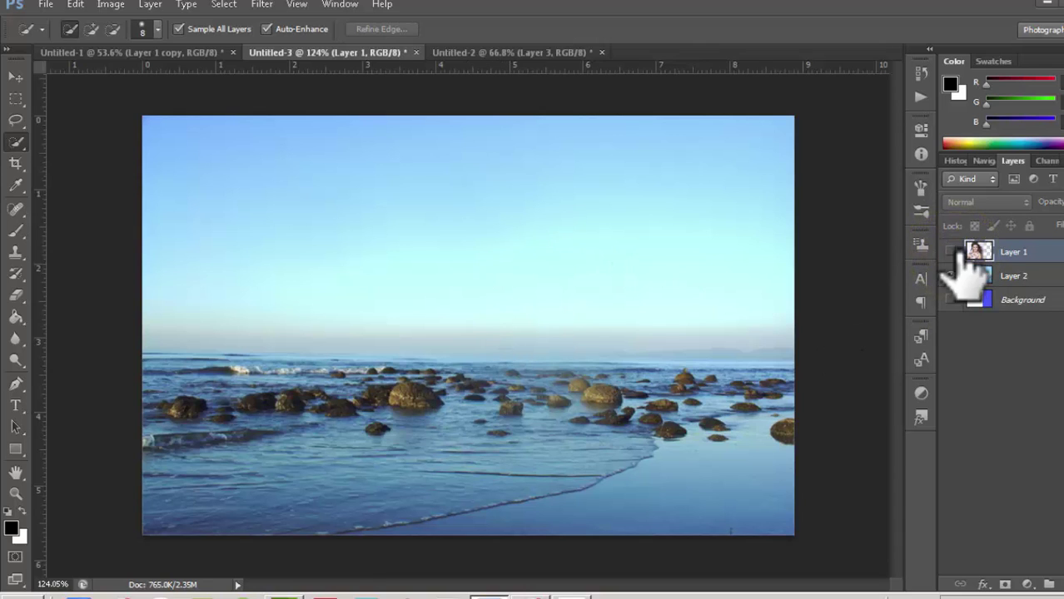
pyautogui.click(950, 252)
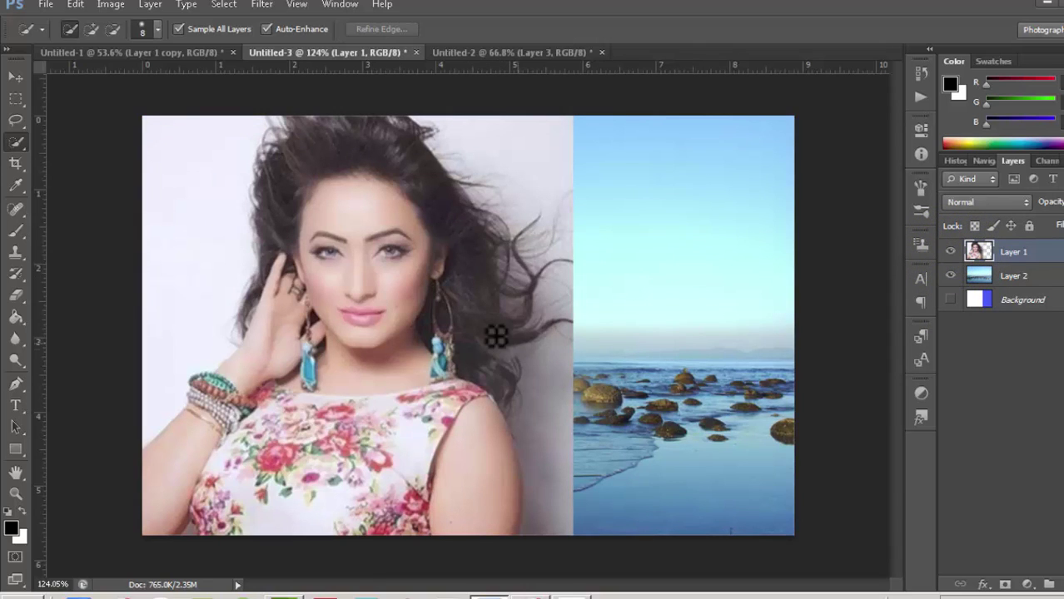
# Enlarge the Quick Selection brush, turn Sample All Layers off and keep Auto-Enhance on.
pyautogui.click(21, 146)
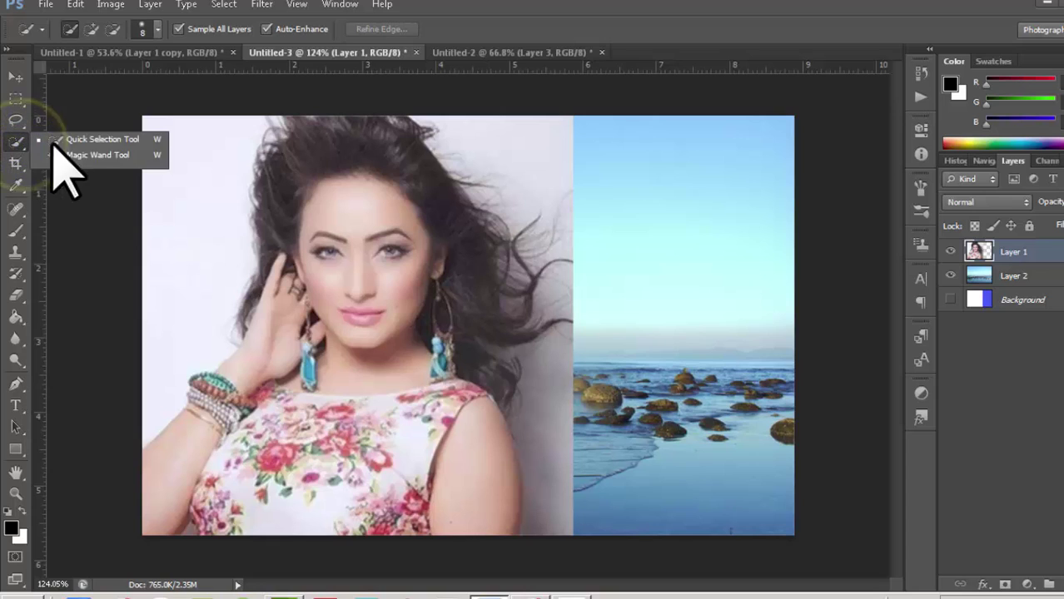
pyautogui.click(88, 143)
pyautogui.scroll(1, 319, 230)
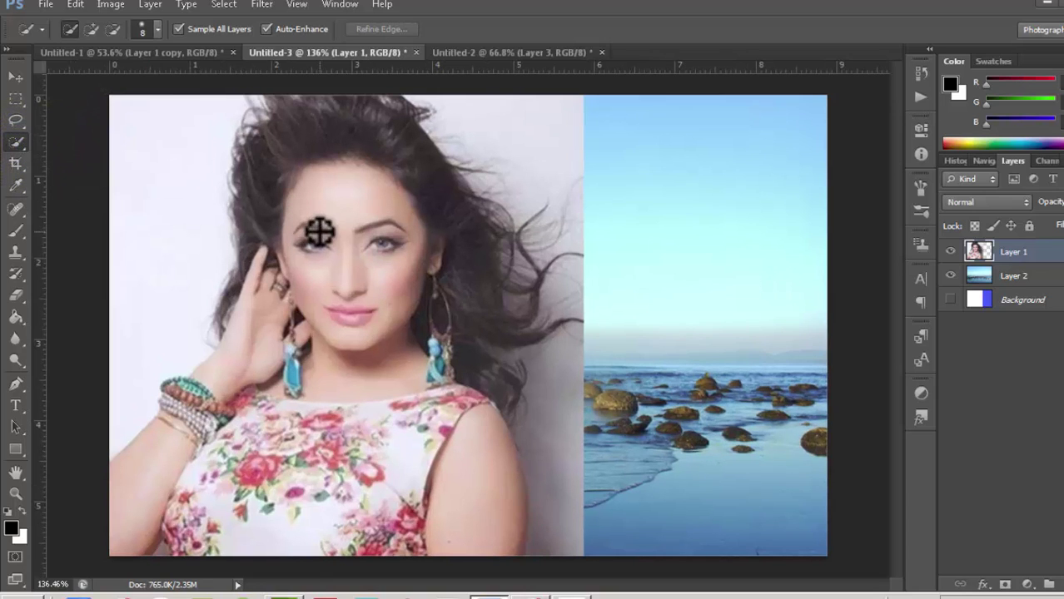
pyautogui.press(']')
pyautogui.press(']')
pyautogui.press(']')
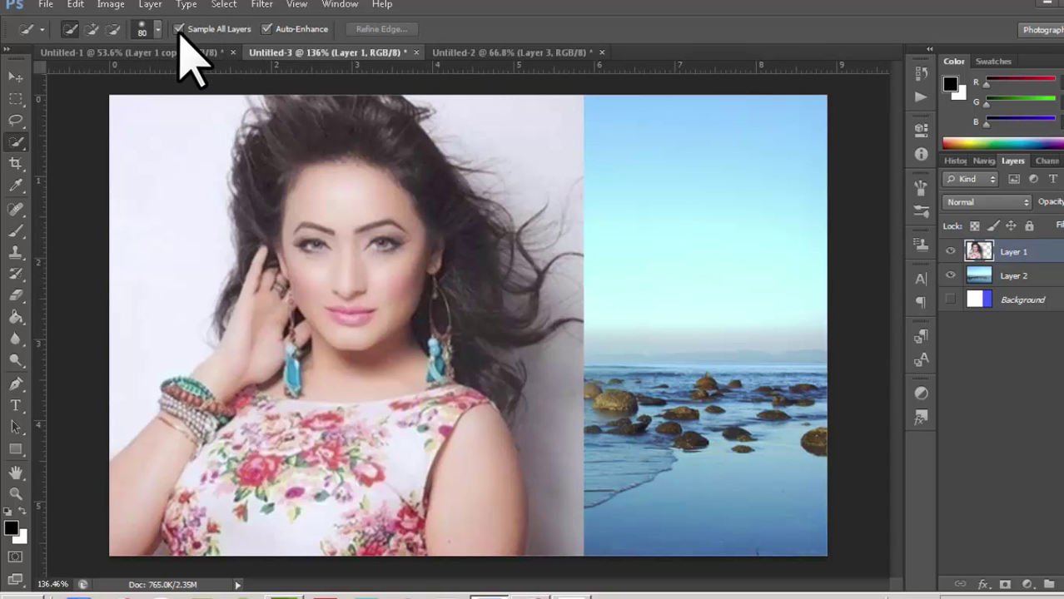
pyautogui.click(179, 29)
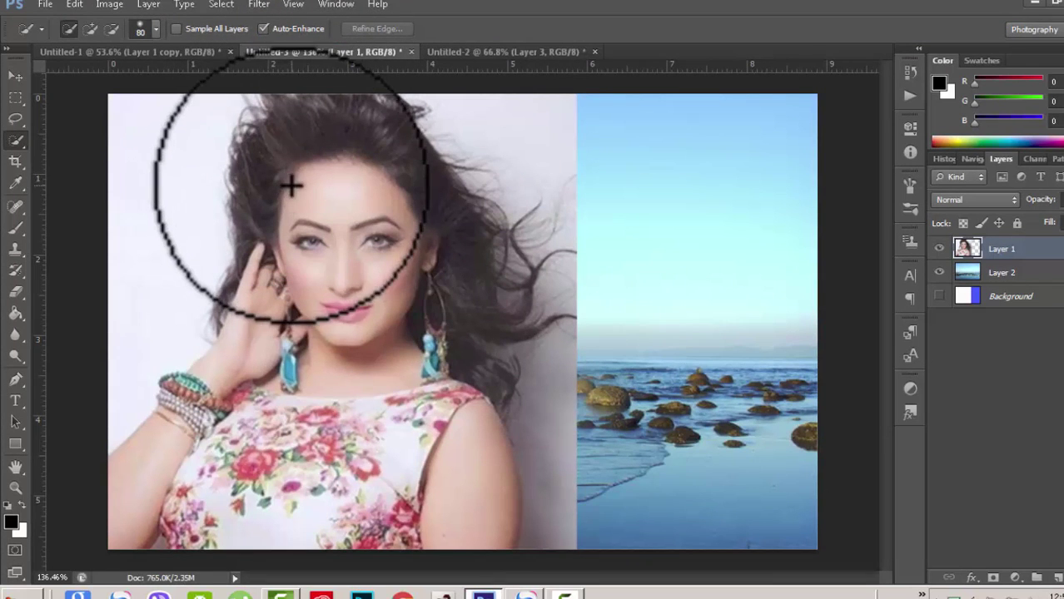
pyautogui.click(264, 29)
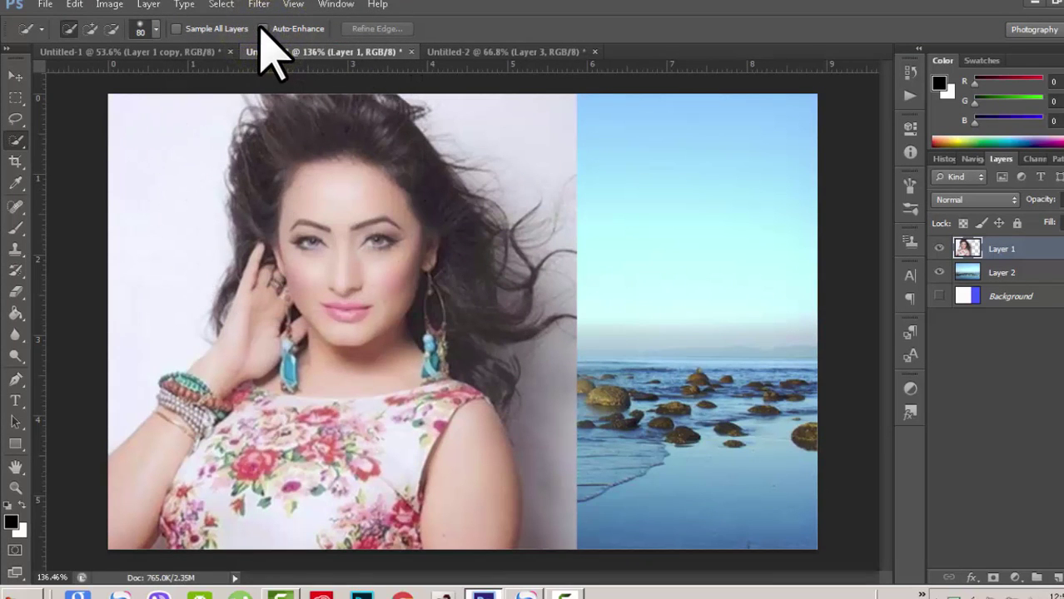
pyautogui.click(263, 29)
# Brush a selection over the woman's forehead, hair, face, dress and right side.
pyautogui.click(317, 169)
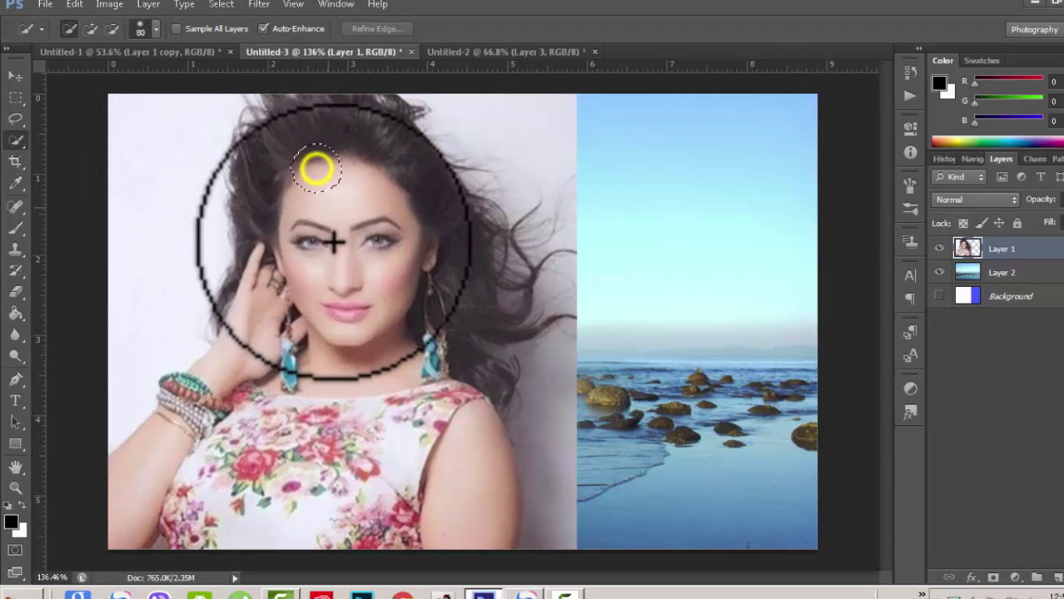
pyautogui.moveTo(333, 242)
pyautogui.mouseDown()
pyautogui.moveTo(349, 268)
pyautogui.moveTo(347, 376)
pyautogui.moveTo(290, 463)
pyautogui.moveTo(229, 497)
pyautogui.moveTo(178, 499)
pyautogui.moveTo(225, 376)
pyautogui.moveTo(272, 316)
pyautogui.mouseUp()
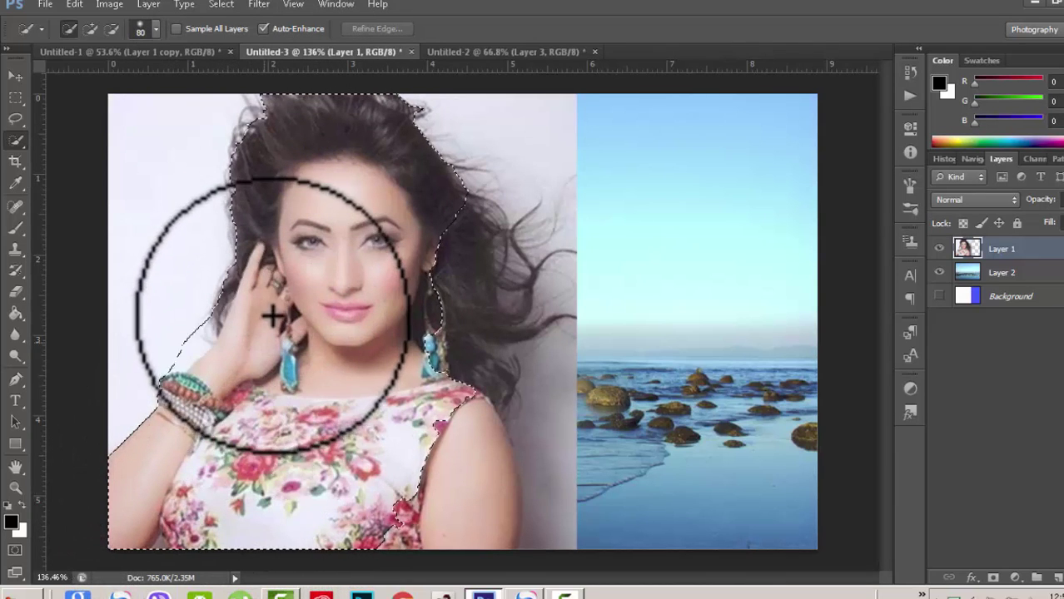
pyautogui.moveTo(426, 280)
pyautogui.mouseDown()
pyautogui.moveTo(461, 498)
pyautogui.moveTo(422, 210)
pyautogui.mouseUp()
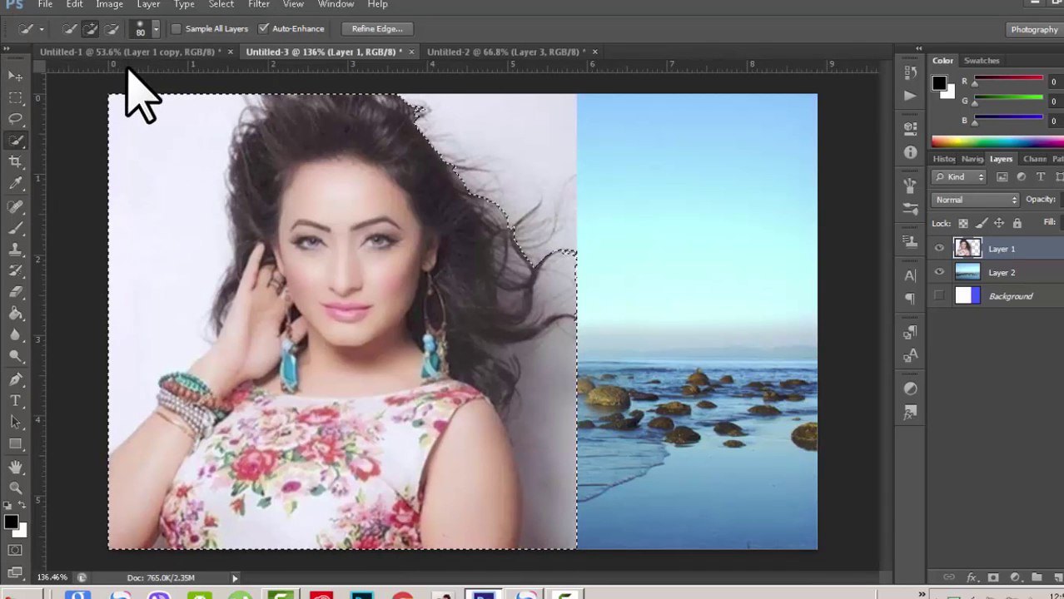
pyautogui.press(']')
pyautogui.press(']')
pyautogui.press(']')
pyautogui.press(']')
pyautogui.press(']')
pyautogui.press(']')
pyautogui.press(']')
# Subtract the left and right background strips and refine the shoulder edge with a smaller brush.
pyautogui.press('alt')
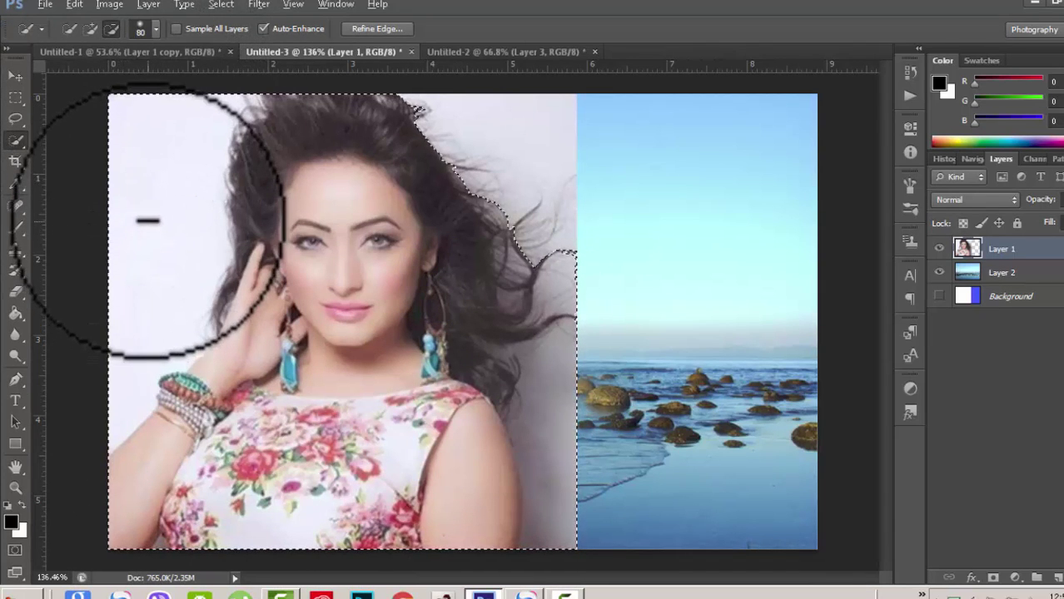
pyautogui.moveTo(92, 317); pyautogui.dragTo(138, 192)
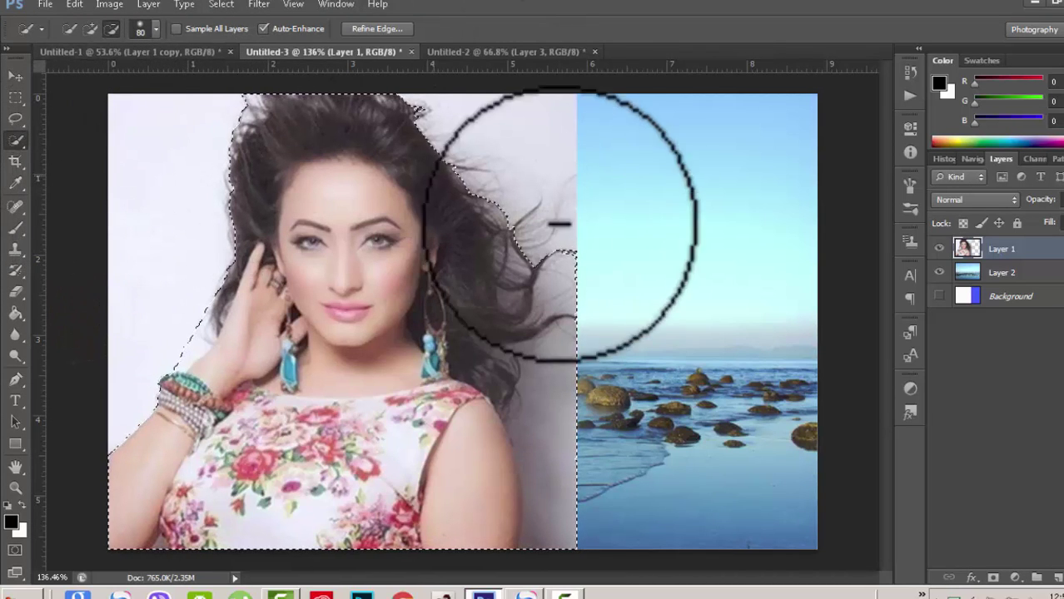
pyautogui.moveTo(560, 223)
pyautogui.mouseDown()
pyautogui.moveTo(599, 237)
pyautogui.moveTo(577, 488)
pyautogui.moveTo(587, 560)
pyautogui.mouseUp()
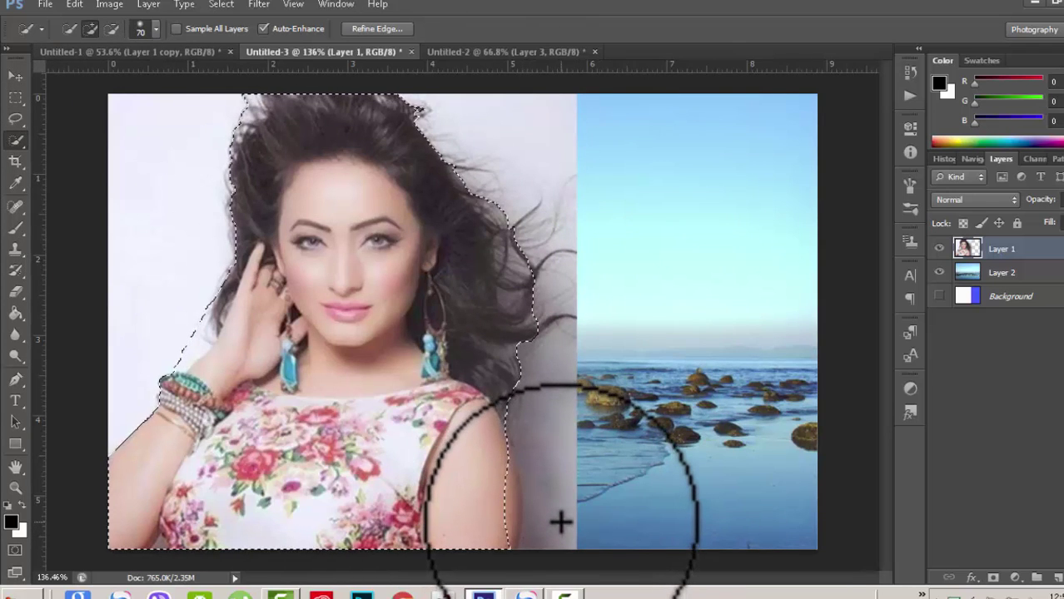
pyautogui.press('[')
pyautogui.press('[')
pyautogui.press('[')
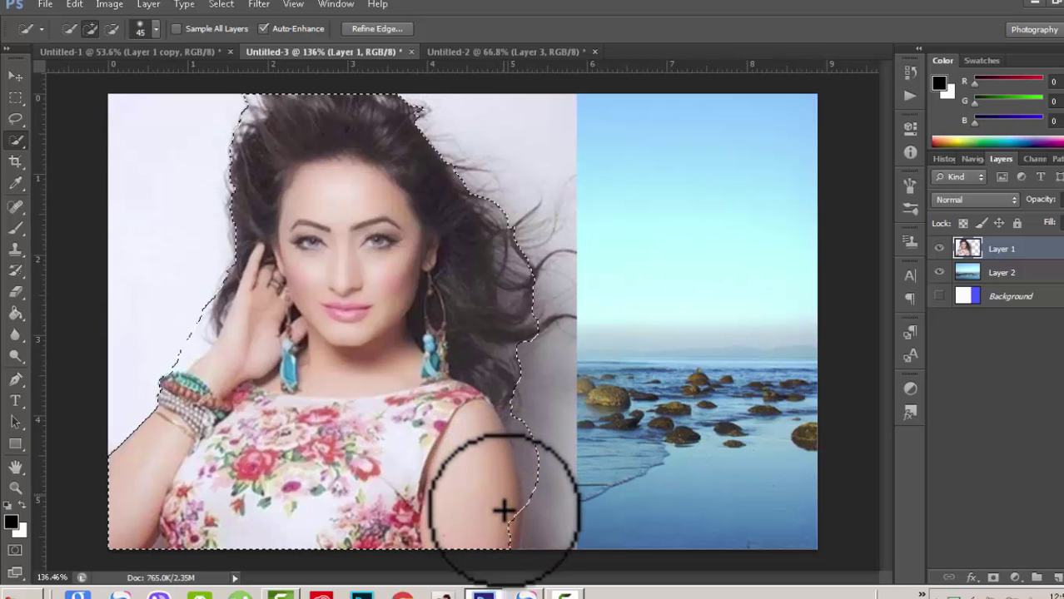
pyautogui.press('alt')
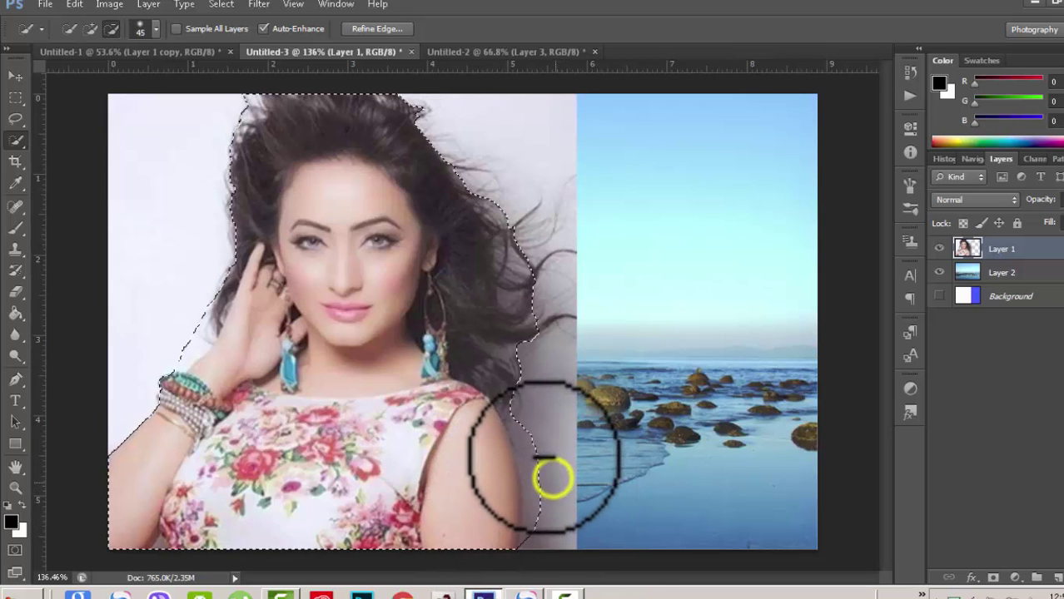
pyautogui.moveTo(569, 513)
pyautogui.mouseDown()
pyautogui.moveTo(546, 506)
pyautogui.moveTo(552, 497)
pyautogui.mouseUp()
pyautogui.press('alt')
pyautogui.moveTo(574, 451)
pyautogui.mouseDown()
pyautogui.moveTo(571, 517)
pyautogui.moveTo(553, 483)
pyautogui.moveTo(555, 526)
pyautogui.moveTo(551, 510)
pyautogui.mouseUp()
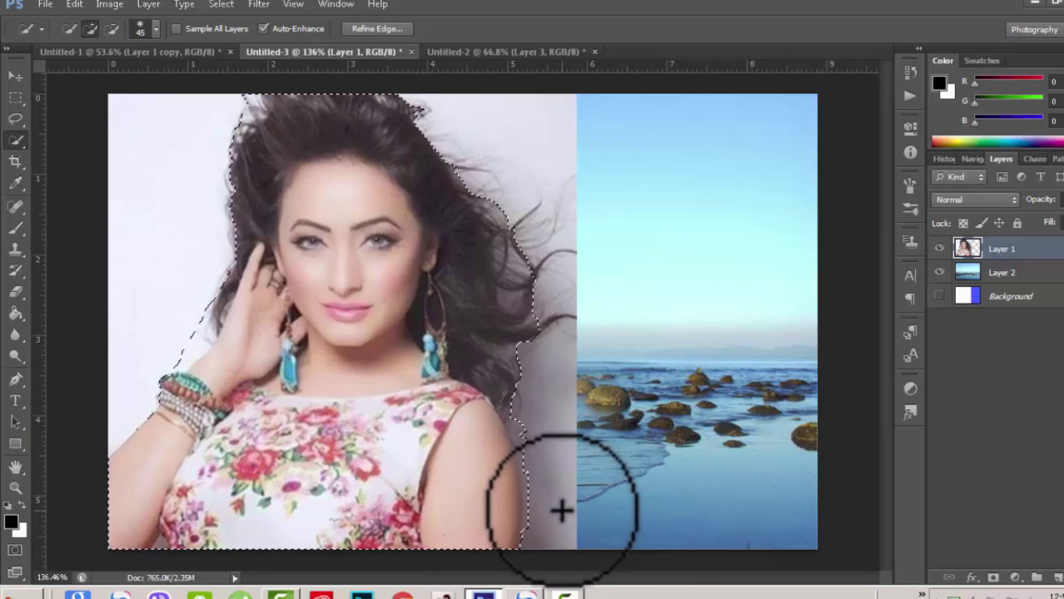
pyautogui.press('[')
pyautogui.press('[')
pyautogui.press('[')
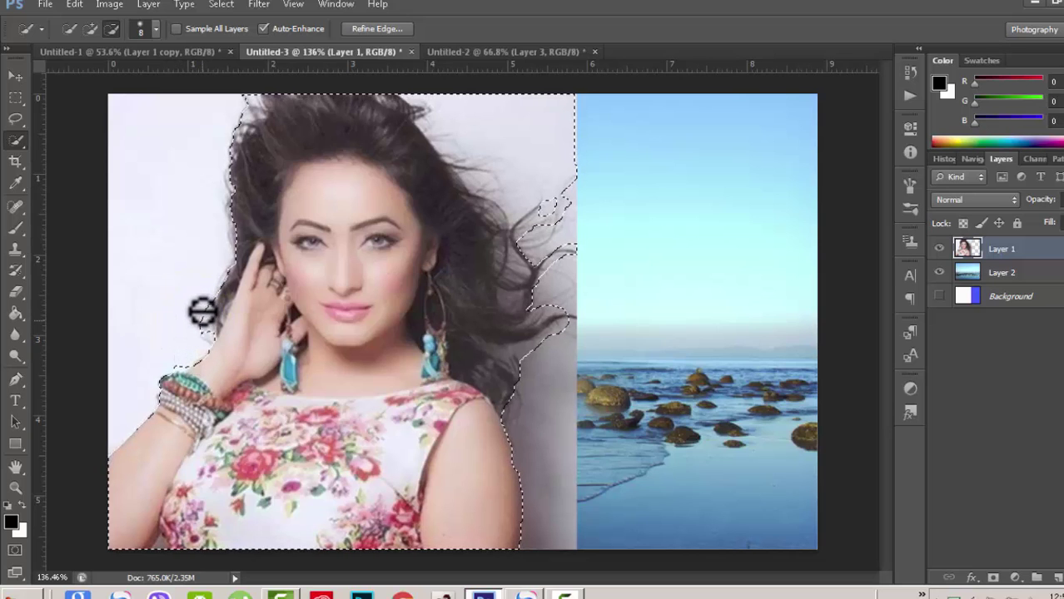
# Add the top edge of the hair to the selection, adjusting brush size.
pyautogui.moveTo(335, 108)
pyautogui.mouseDown()
pyautogui.moveTo(574, 101)
pyautogui.moveTo(558, 112)
pyautogui.moveTo(485, 95)
pyautogui.mouseUp()
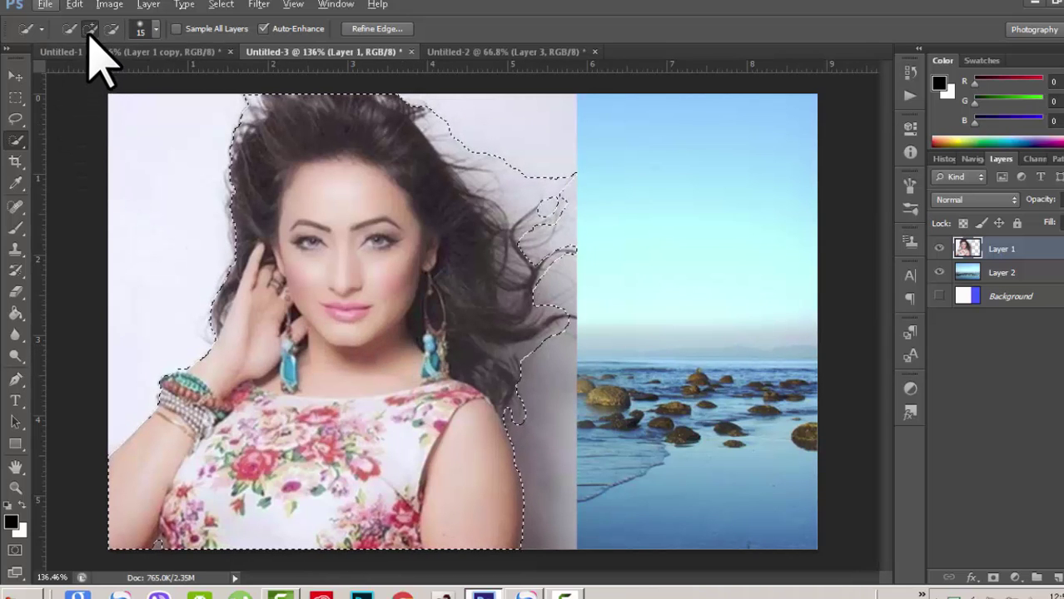
pyautogui.press(']')
pyautogui.press(']')
pyautogui.press(']')
pyautogui.press(']')
pyautogui.press(']')
pyautogui.press(']')
pyautogui.press(']')
pyautogui.press(']')
pyautogui.press(']')
pyautogui.press(']')
pyautogui.press(']')
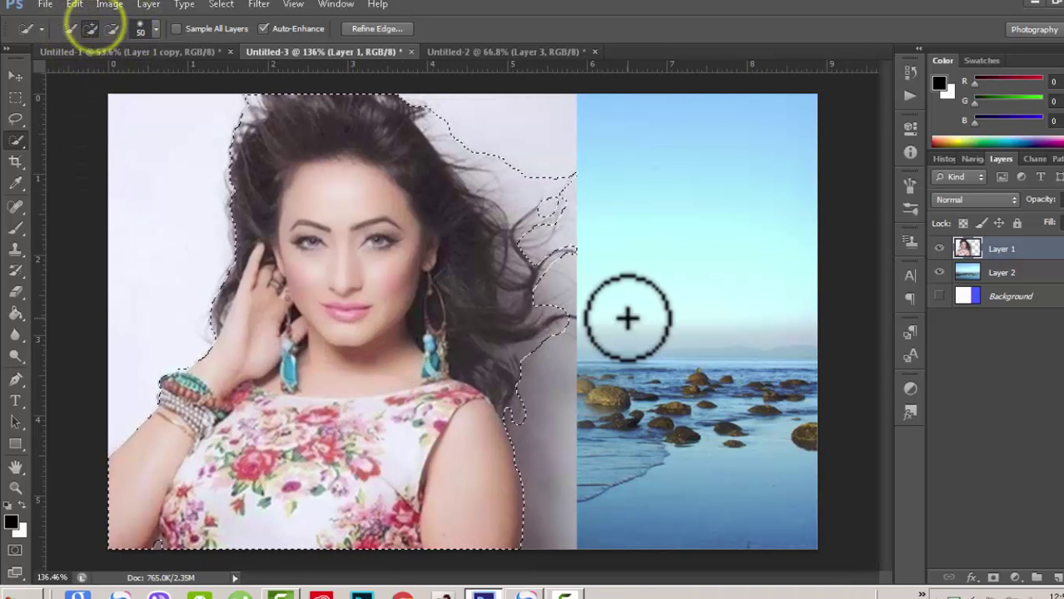
pyautogui.press(']')
pyautogui.press(']')
pyautogui.press(']')
pyautogui.press(']')
pyautogui.press(']')
pyautogui.press(']')
pyautogui.press(']')
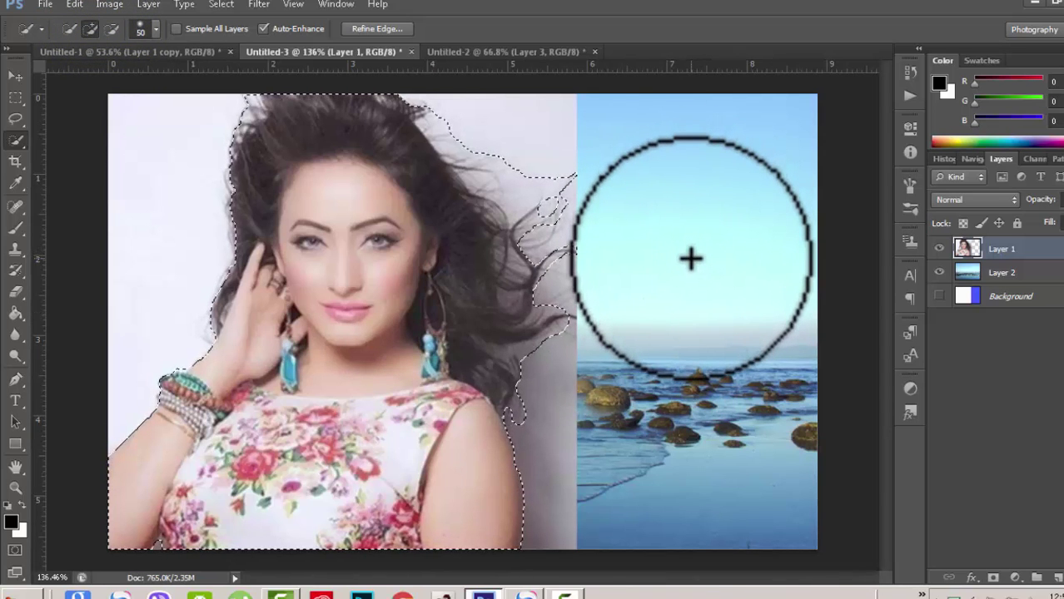
pyautogui.press('[')
pyautogui.press('[')
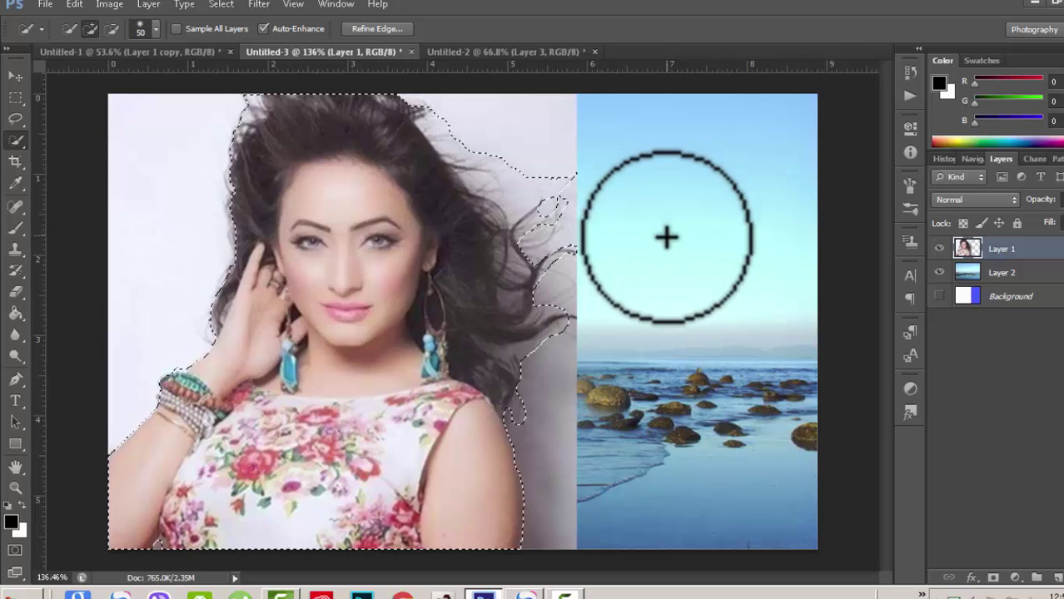
pyautogui.press('alt')
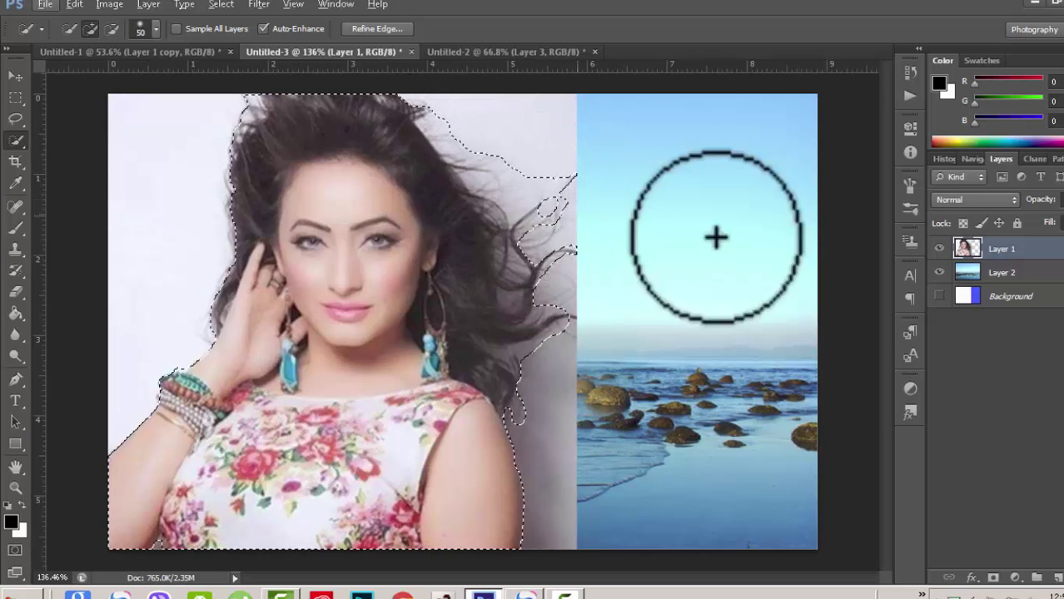
# Toggle the woman's layer visibility to check the selection outline.
pyautogui.click(937, 248)
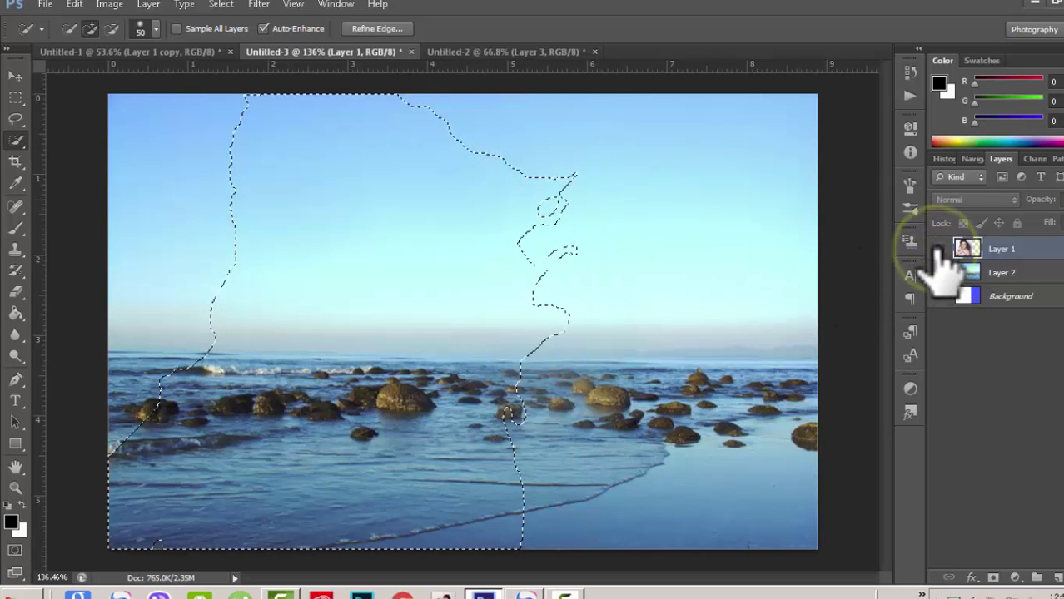
pyautogui.click(936, 248)
pyautogui.click(936, 248)
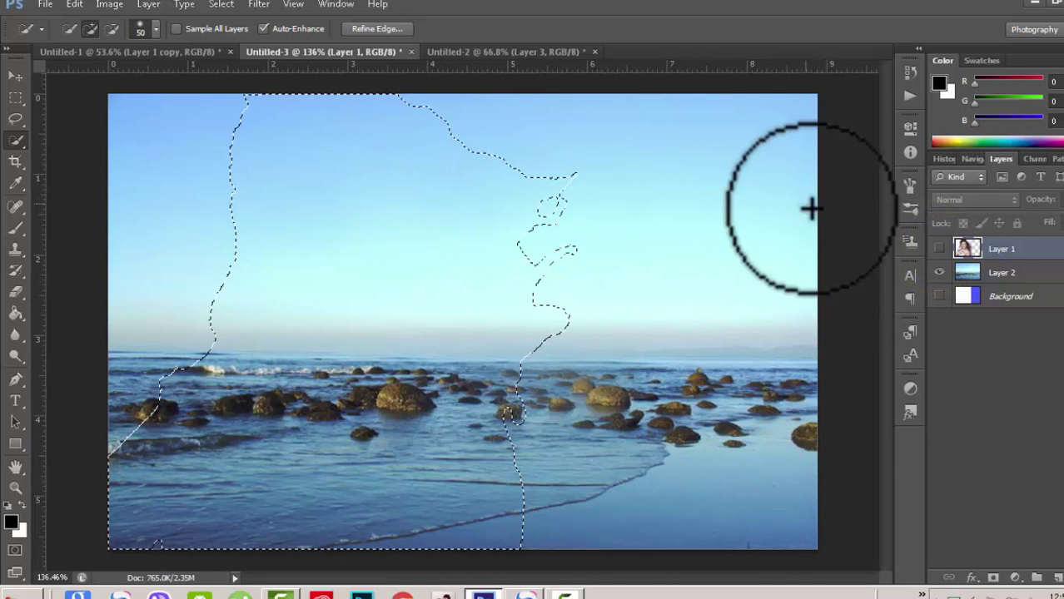
pyautogui.click(939, 248)
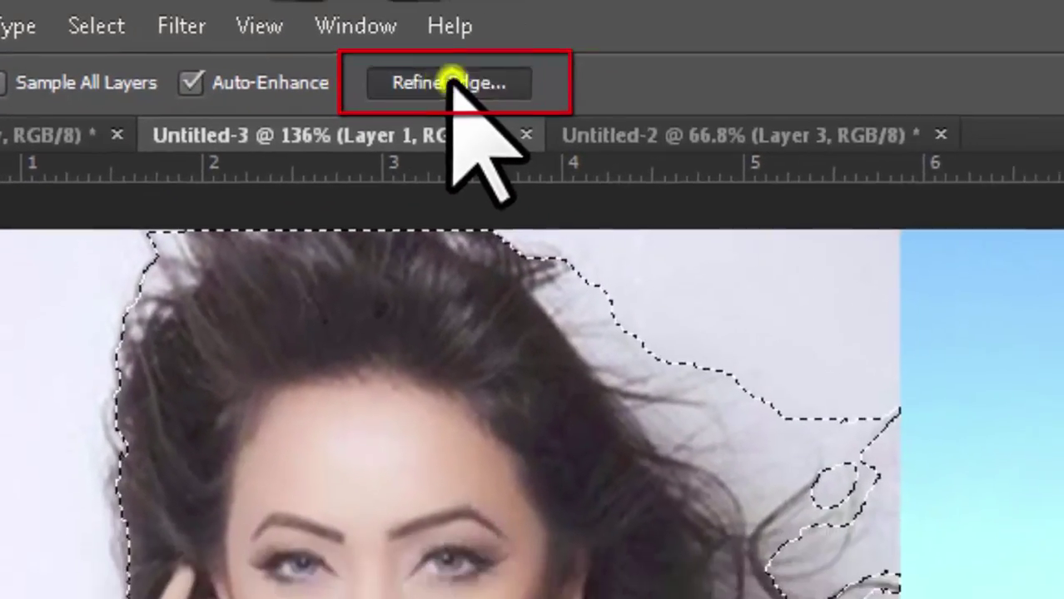
# Bring up Refine Edge for the woman's selection and show its View Mode list.
pyautogui.click(510, 93)
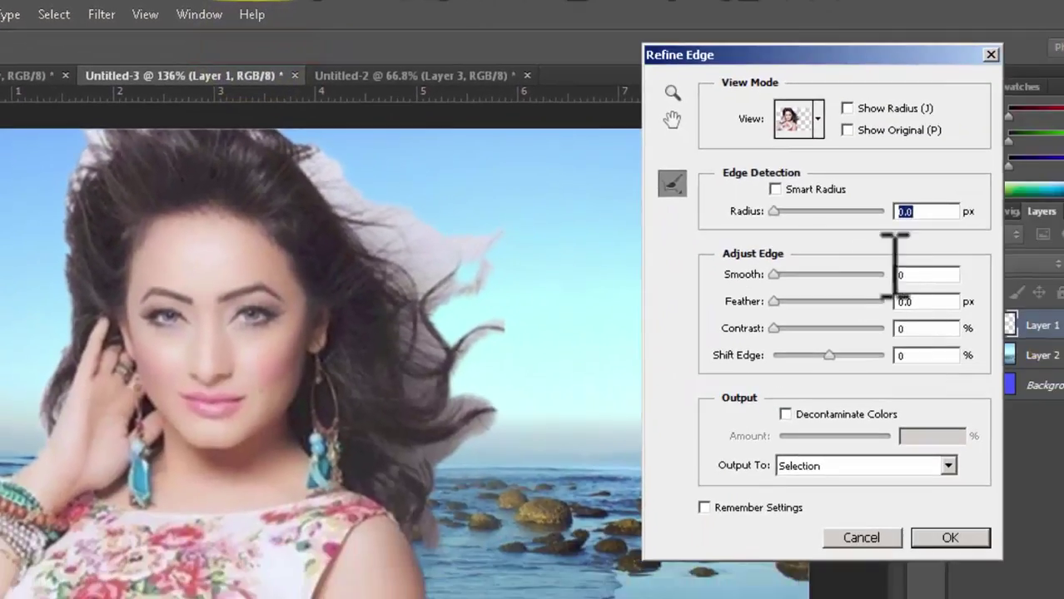
pyautogui.click(818, 118)
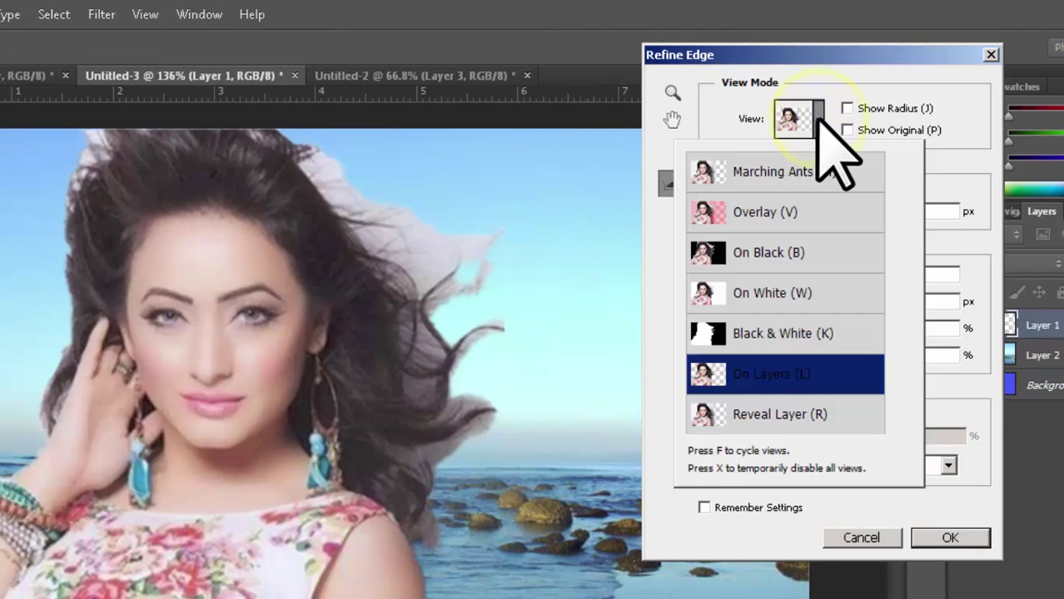
pyautogui.click(819, 119)
pyautogui.click(819, 118)
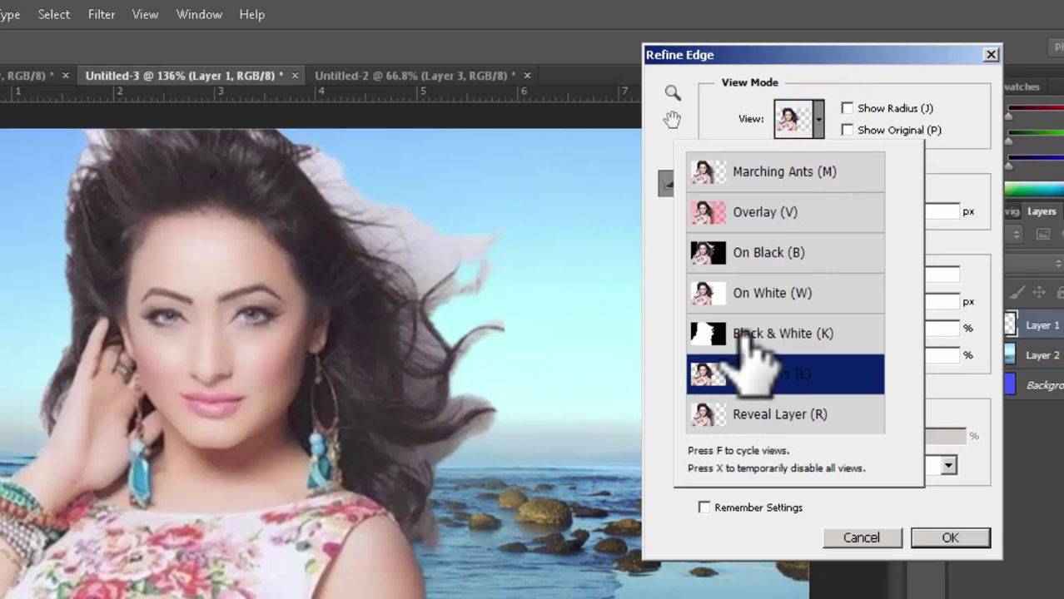
# Preview each view mode in turn, from Marching Ants to Reveal Layer, settling on On Layers.
pyautogui.click(765, 172)
pyautogui.click(766, 215)
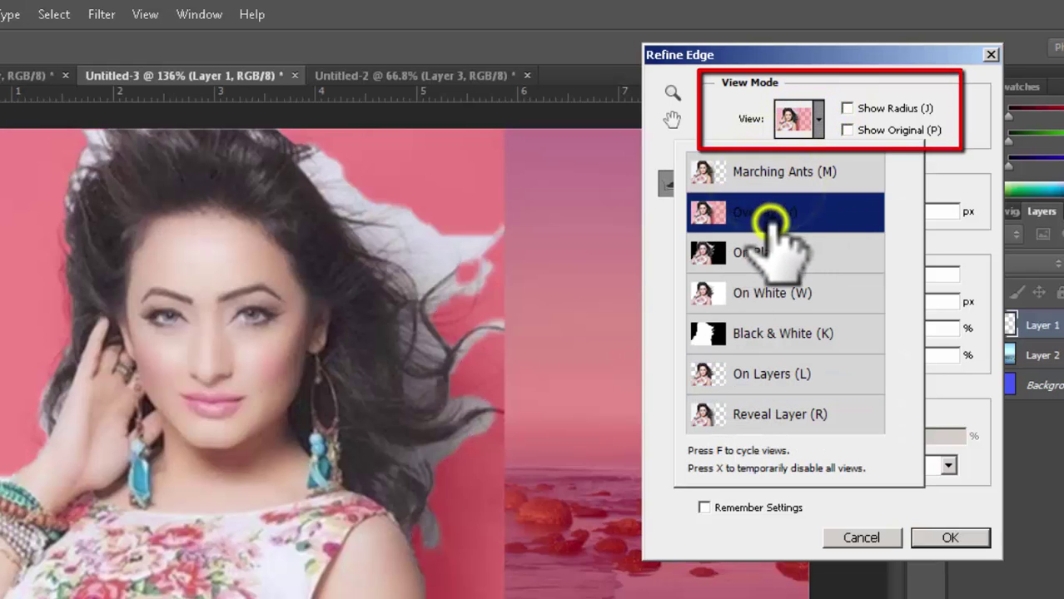
pyautogui.click(758, 254)
pyautogui.click(745, 296)
pyautogui.click(752, 336)
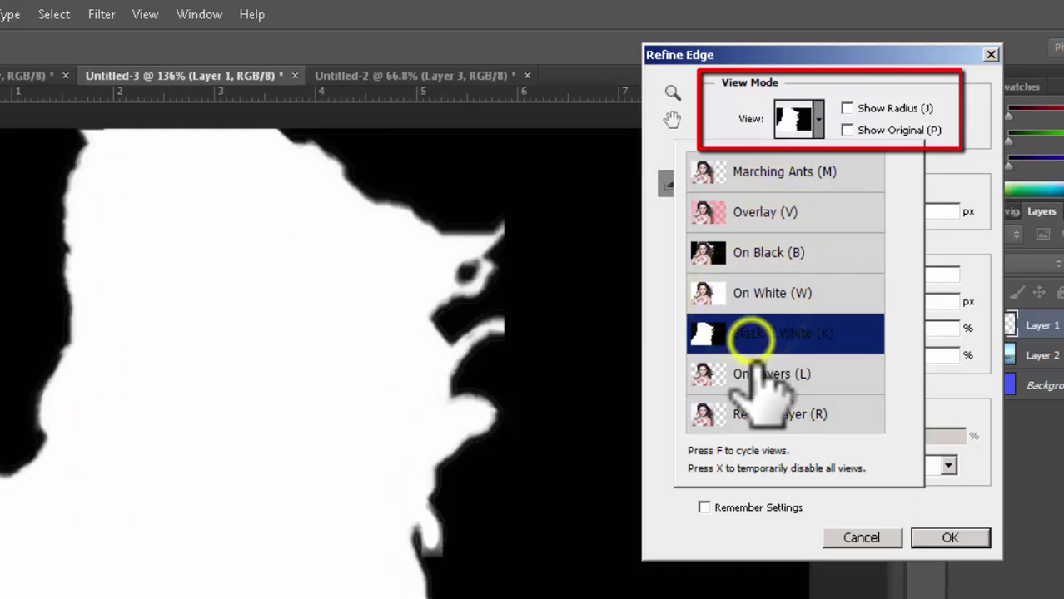
pyautogui.click(753, 374)
pyautogui.click(779, 410)
pyautogui.click(774, 372)
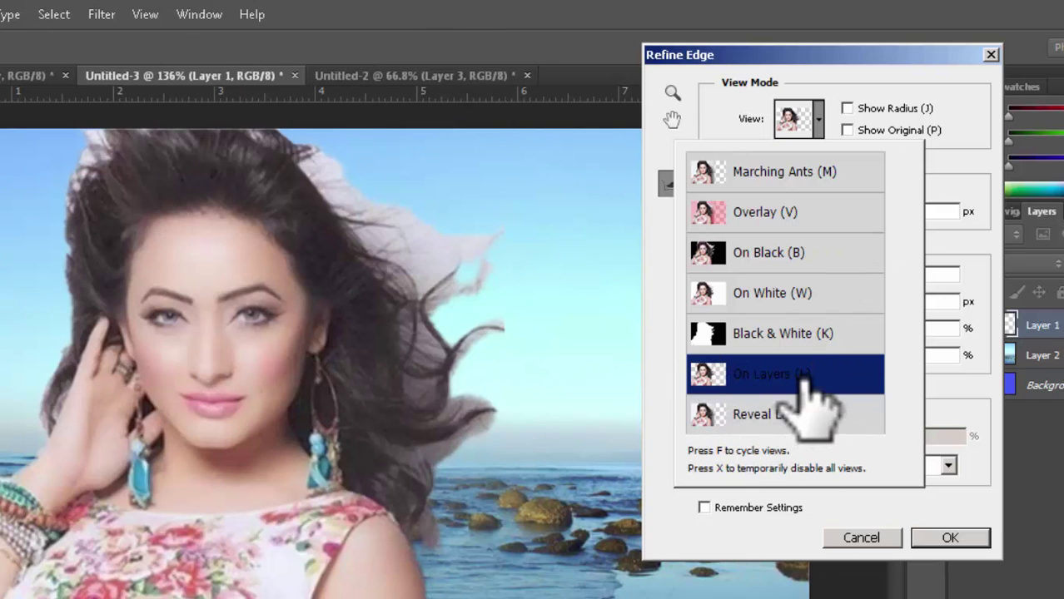
pyautogui.click(944, 100)
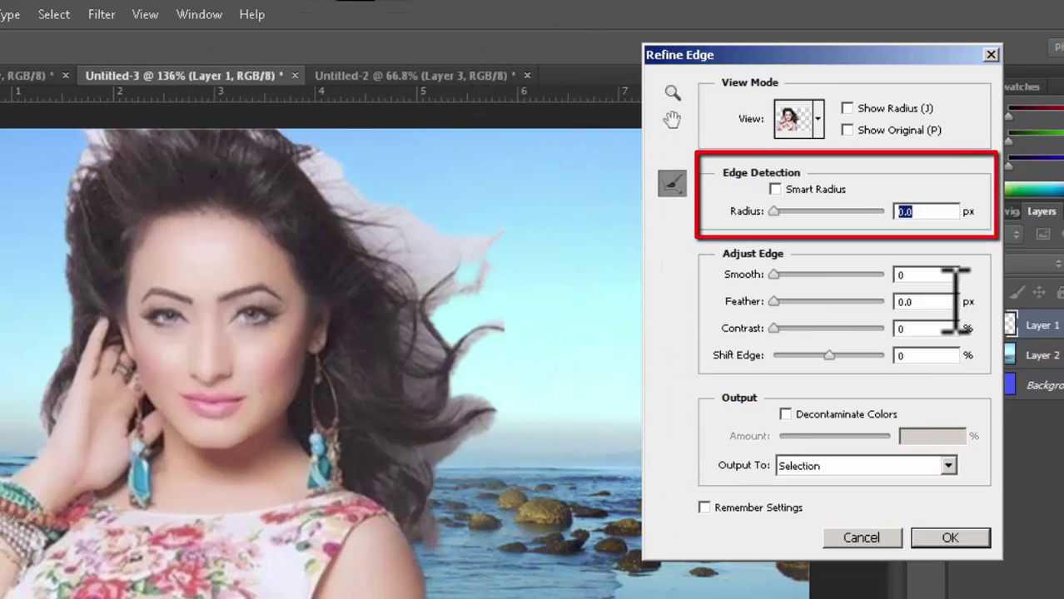
# Turn on Smart Radius with Radius 9.2 px, testing Smooth and leaving it at 0.
pyautogui.click(774, 189)
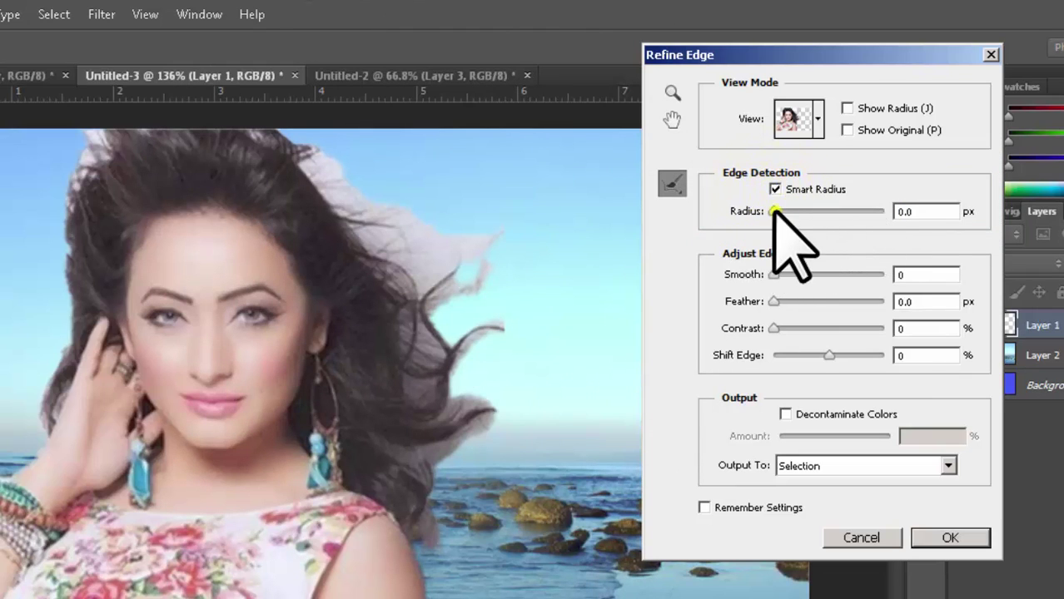
pyautogui.moveTo(774, 212); pyautogui.dragTo(809, 211)
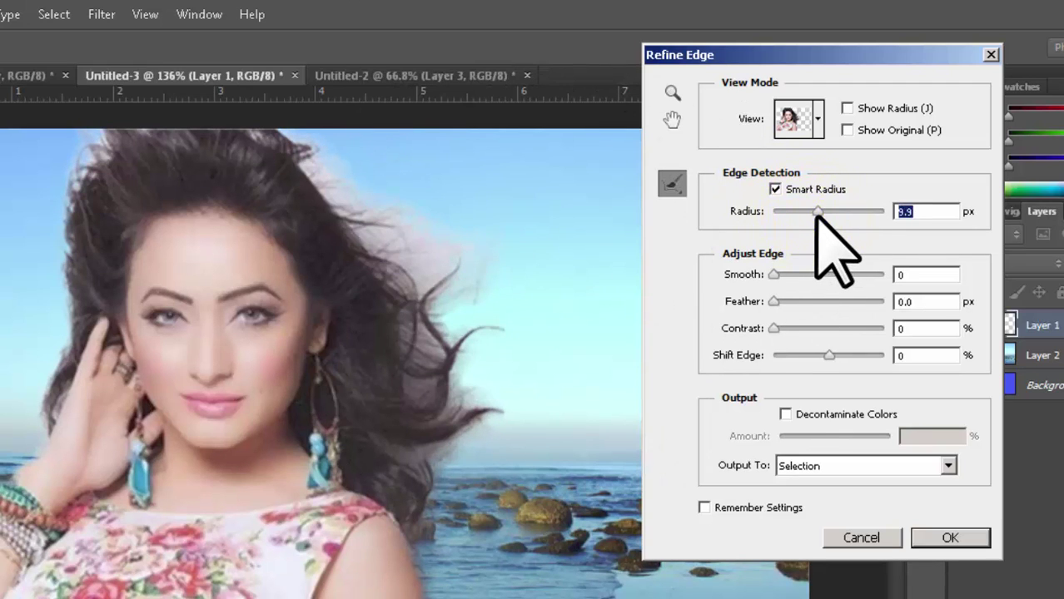
pyautogui.moveTo(836, 211)
pyautogui.mouseDown()
pyautogui.moveTo(858, 210)
pyautogui.moveTo(827, 213)
pyautogui.mouseUp()
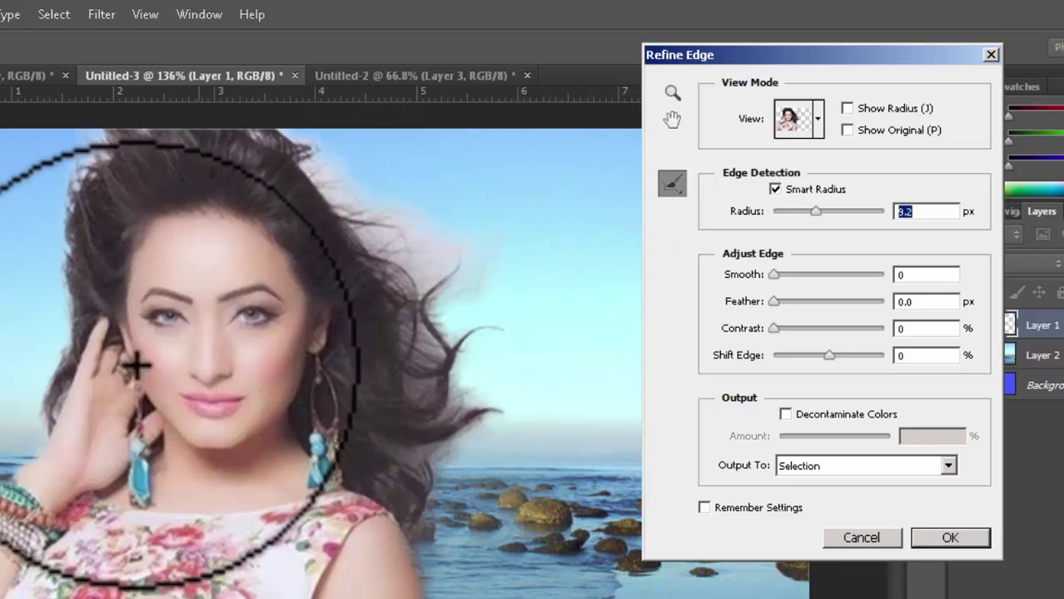
pyautogui.moveTo(774, 275); pyautogui.dragTo(795, 275)
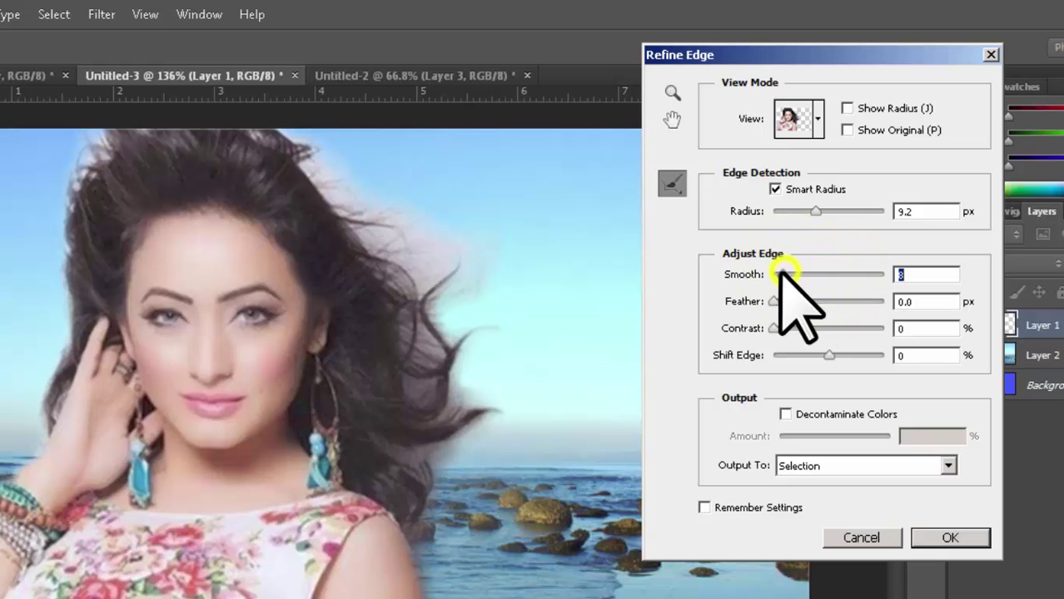
pyautogui.moveTo(777, 275); pyautogui.dragTo(829, 275)
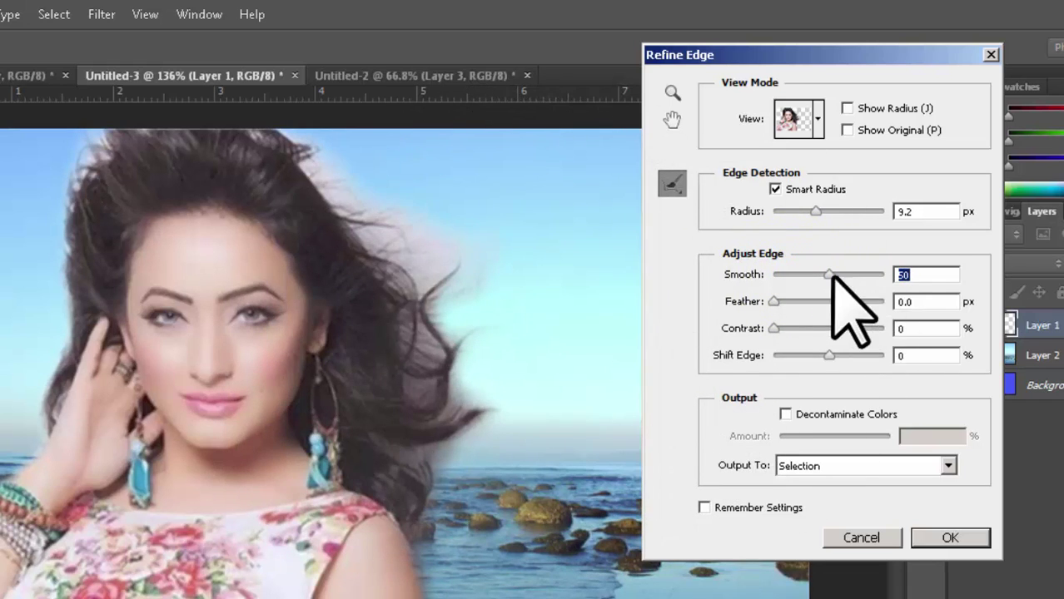
pyautogui.moveTo(824, 274); pyautogui.dragTo(786, 274)
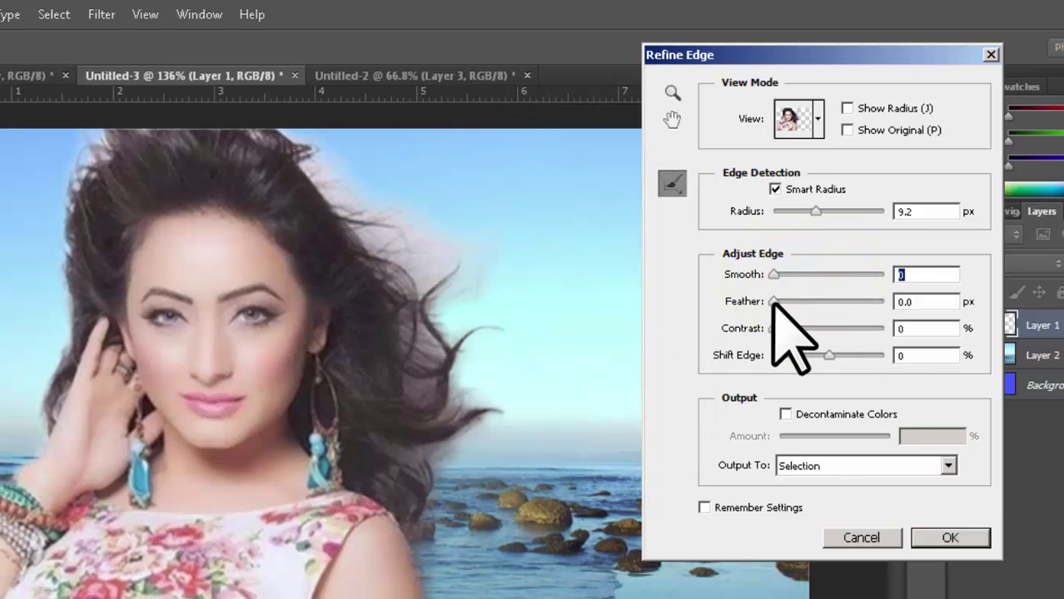
# Set Feather 1.2 px, Contrast 0, Shift Edge −10%, and reduce the refine brush to 26.
pyautogui.moveTo(774, 302); pyautogui.dragTo(803, 302)
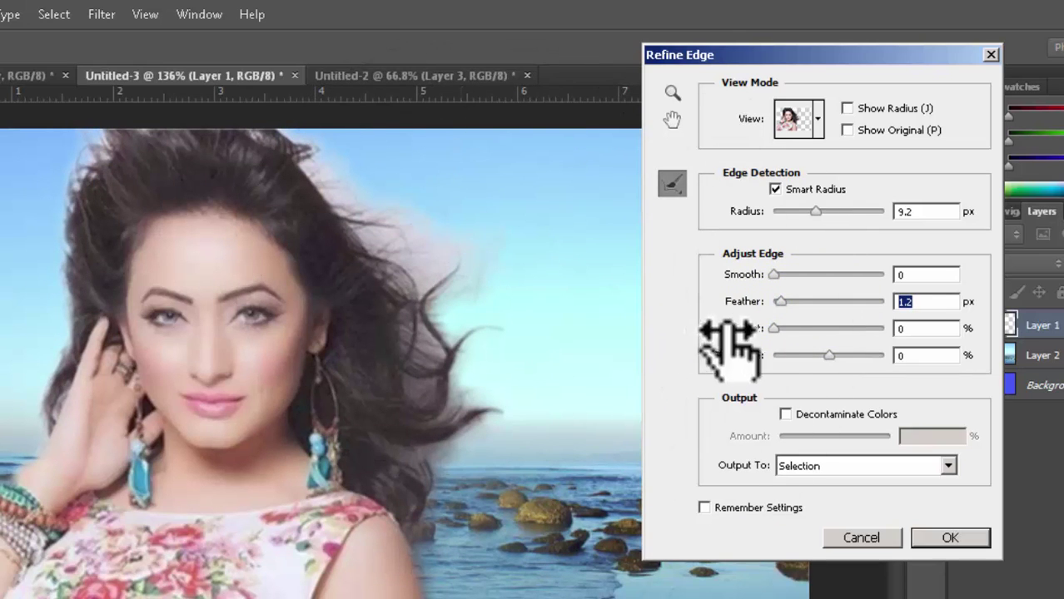
pyautogui.click(778, 302)
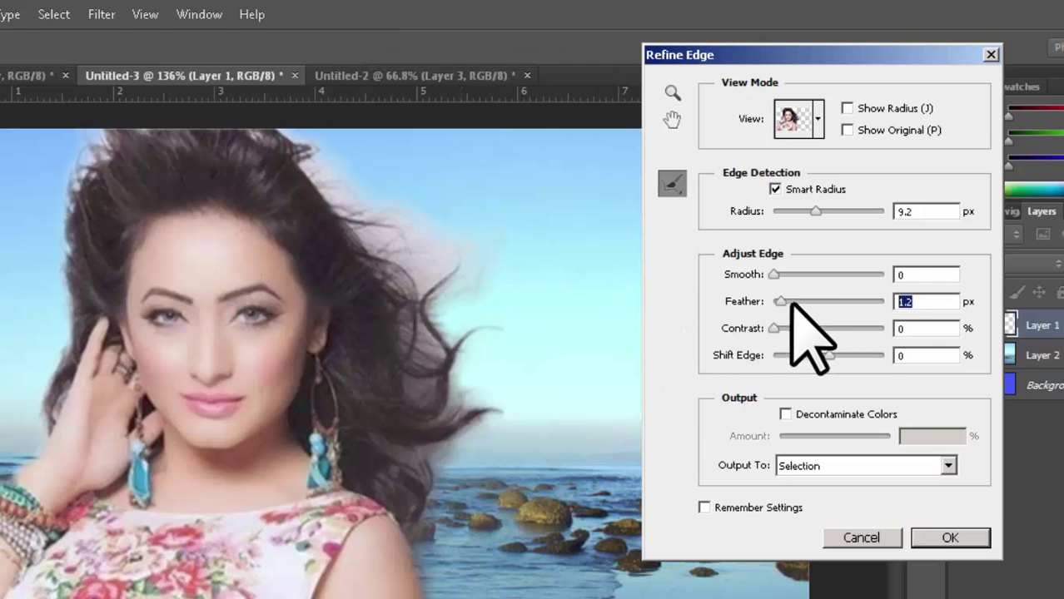
pyautogui.moveTo(774, 328)
pyautogui.mouseDown()
pyautogui.moveTo(831, 329)
pyautogui.moveTo(785, 329)
pyautogui.mouseUp()
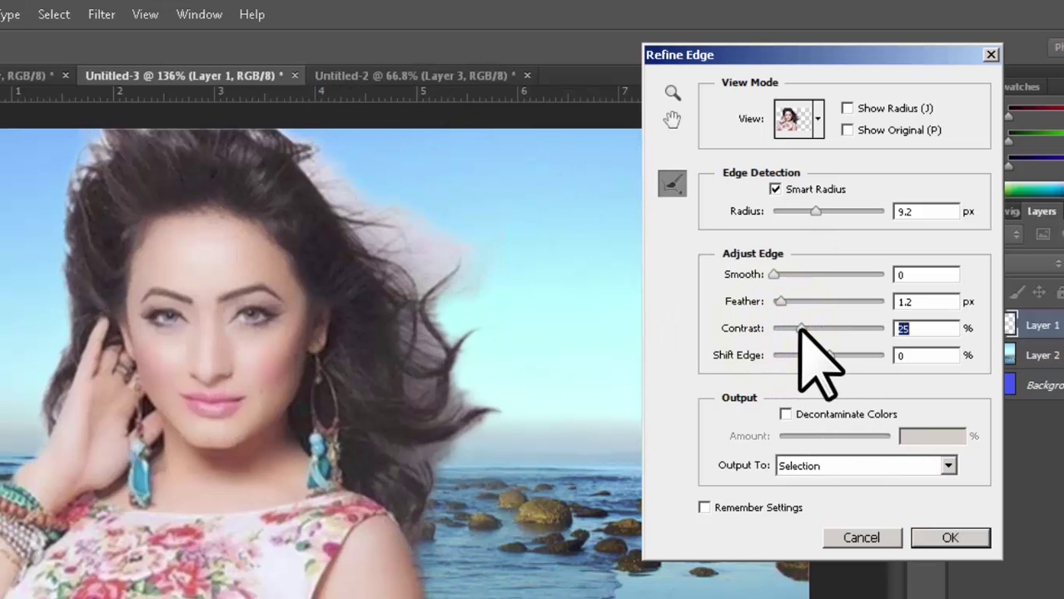
pyautogui.moveTo(795, 325)
pyautogui.mouseDown()
pyautogui.moveTo(857, 327)
pyautogui.moveTo(774, 327)
pyautogui.mouseUp()
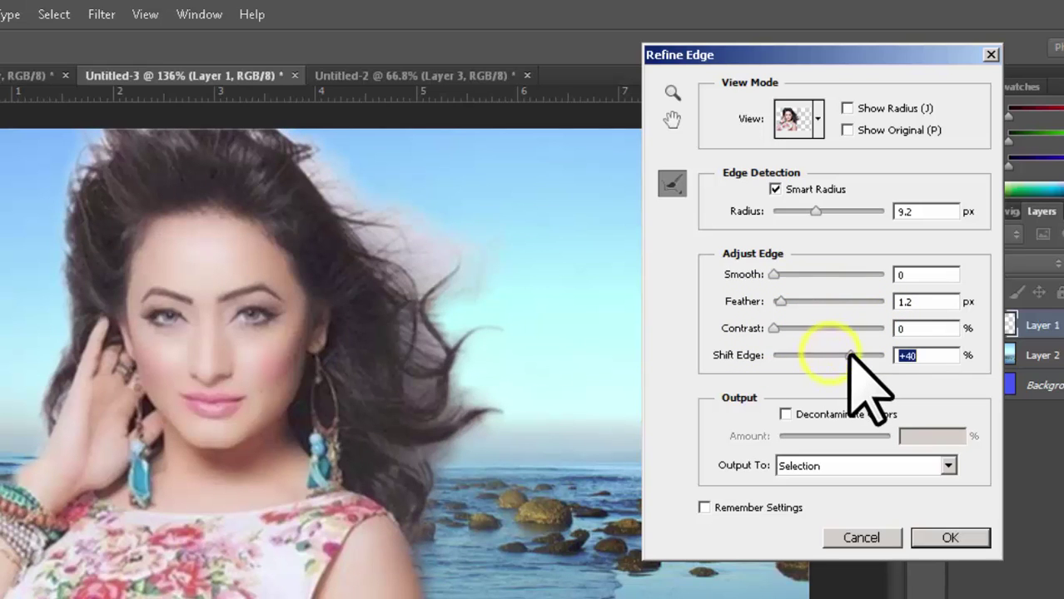
pyautogui.moveTo(850, 356); pyautogui.dragTo(854, 358)
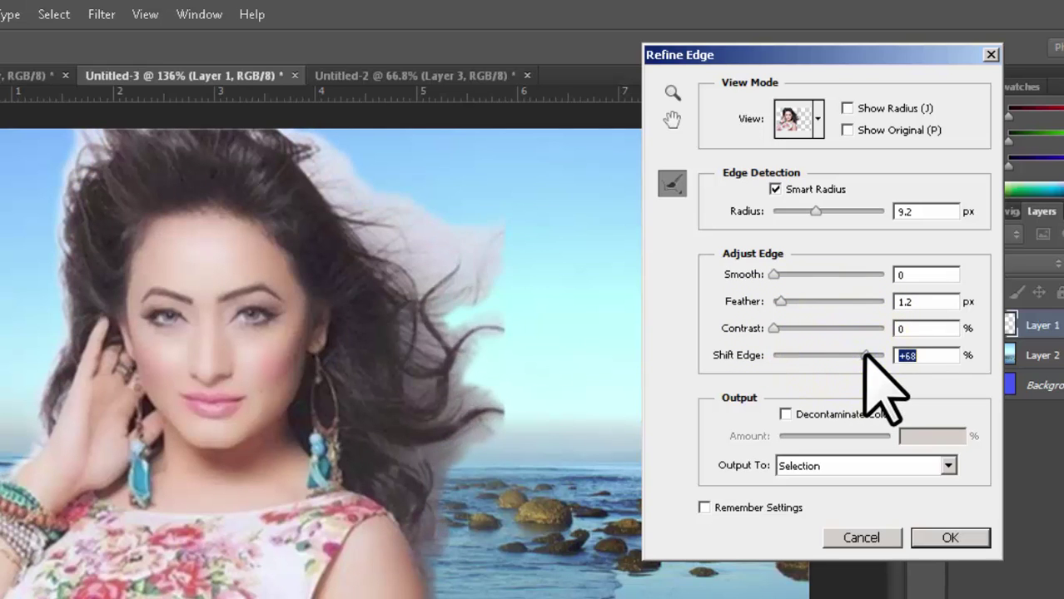
pyautogui.moveTo(868, 355); pyautogui.dragTo(918, 354)
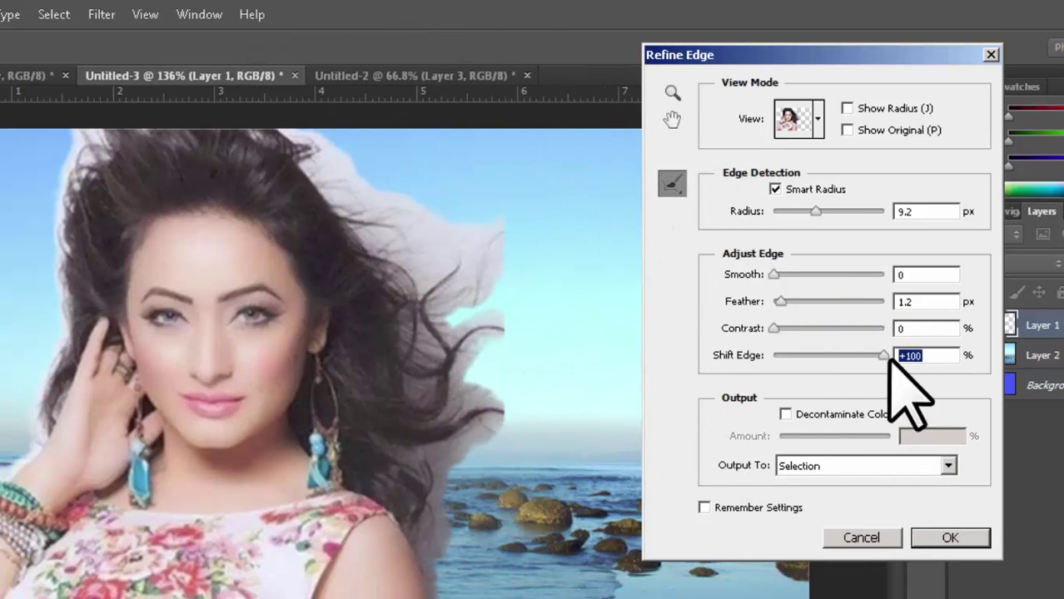
pyautogui.moveTo(865, 356); pyautogui.dragTo(823, 356)
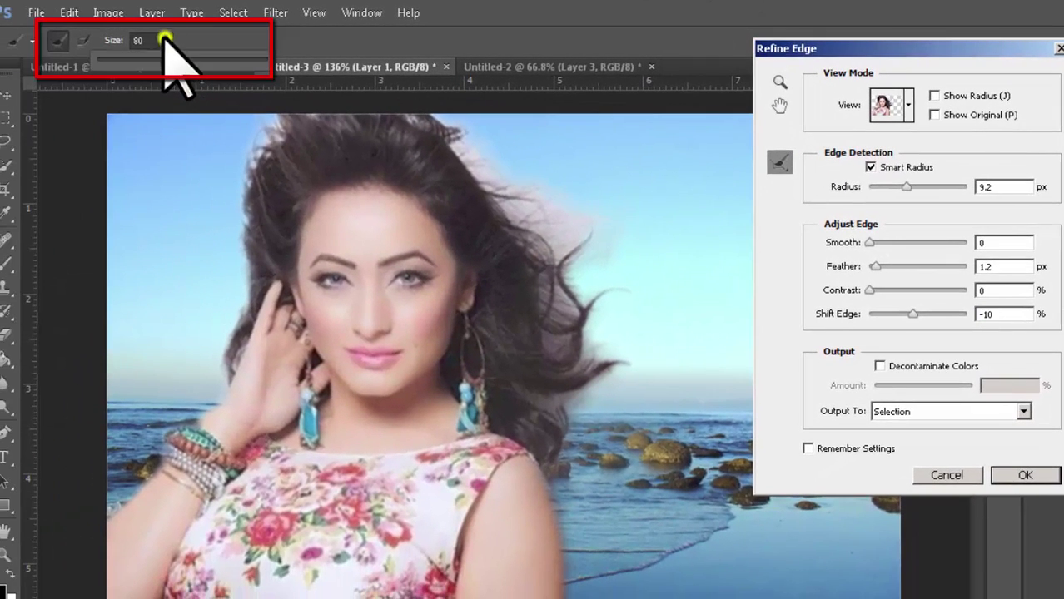
pyautogui.click(165, 40)
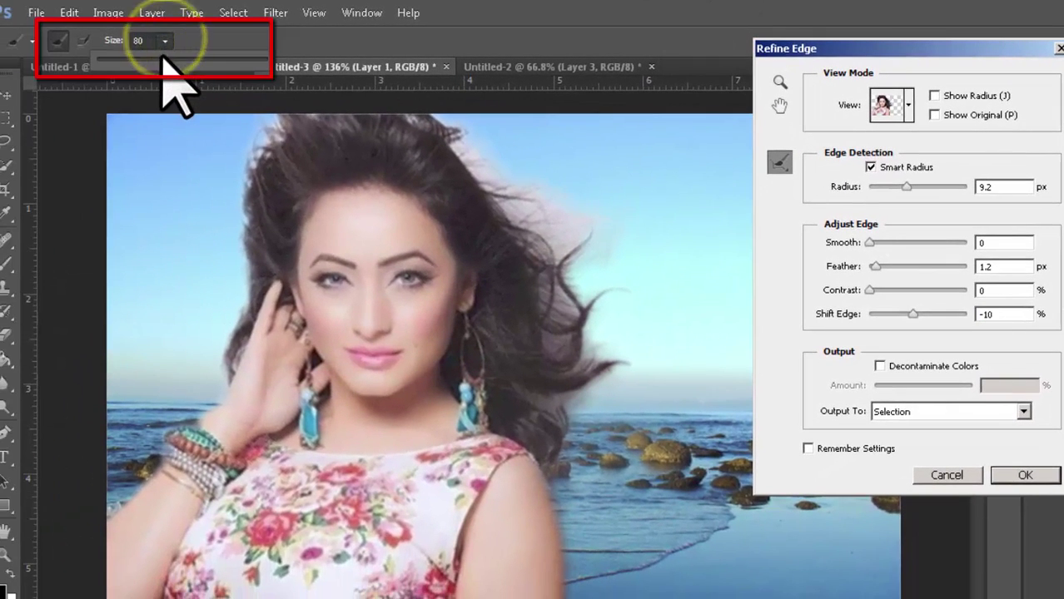
pyautogui.moveTo(161, 60); pyautogui.dragTo(120, 65)
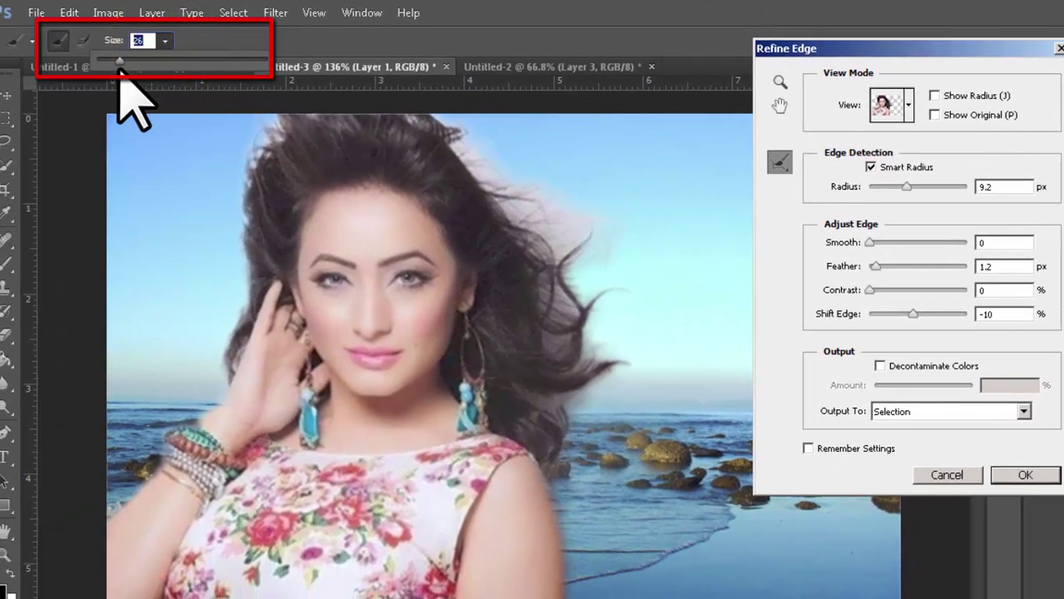
# Set the Refine Radius brush size to 24.
pyautogui.click(358, 35)
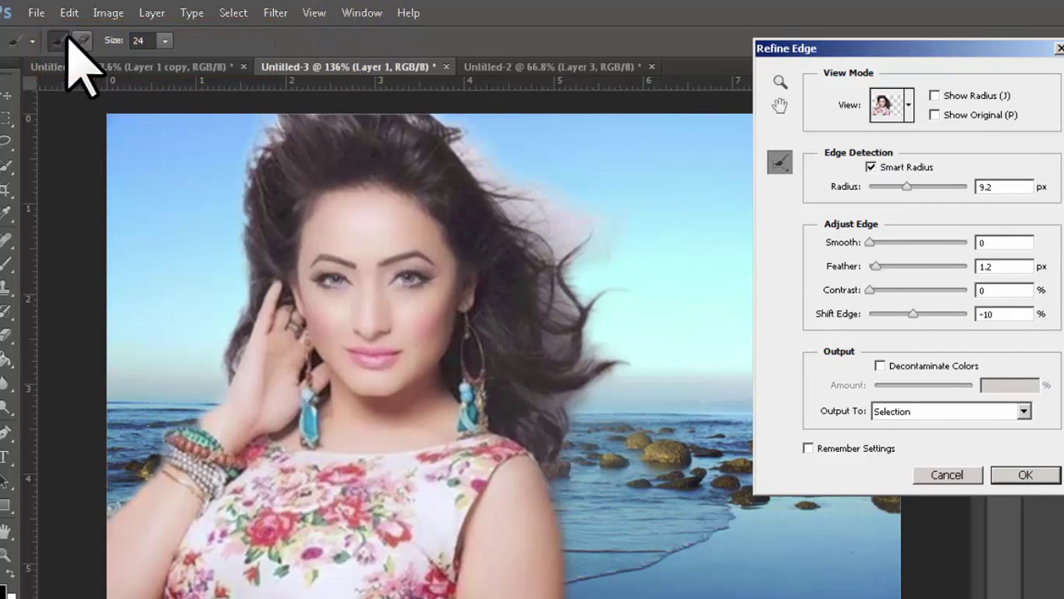
pyautogui.click(163, 41)
pyautogui.moveTo(162, 62); pyautogui.dragTo(215, 63)
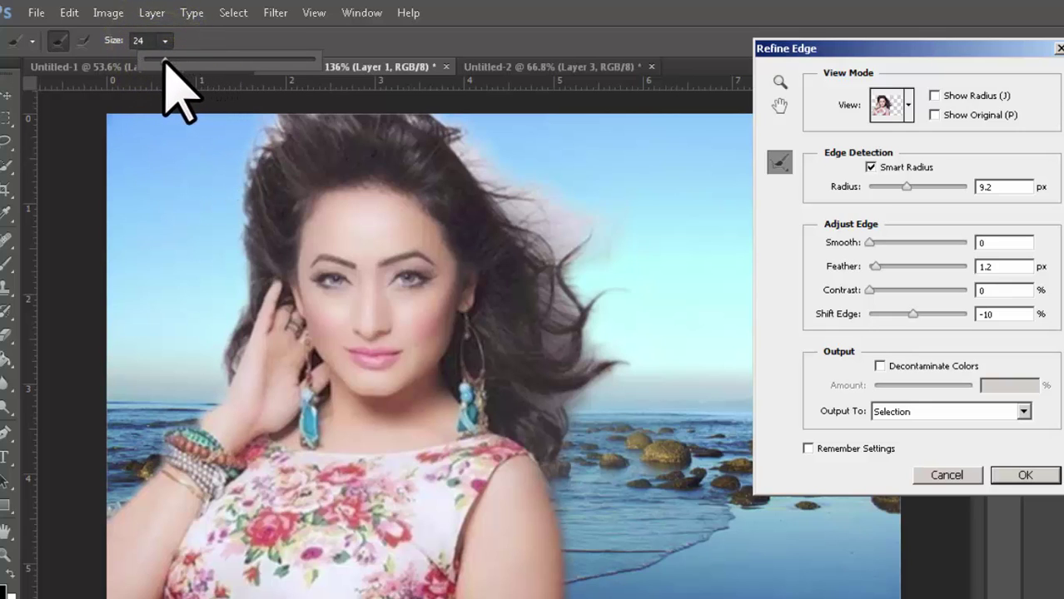
pyautogui.click(413, 30)
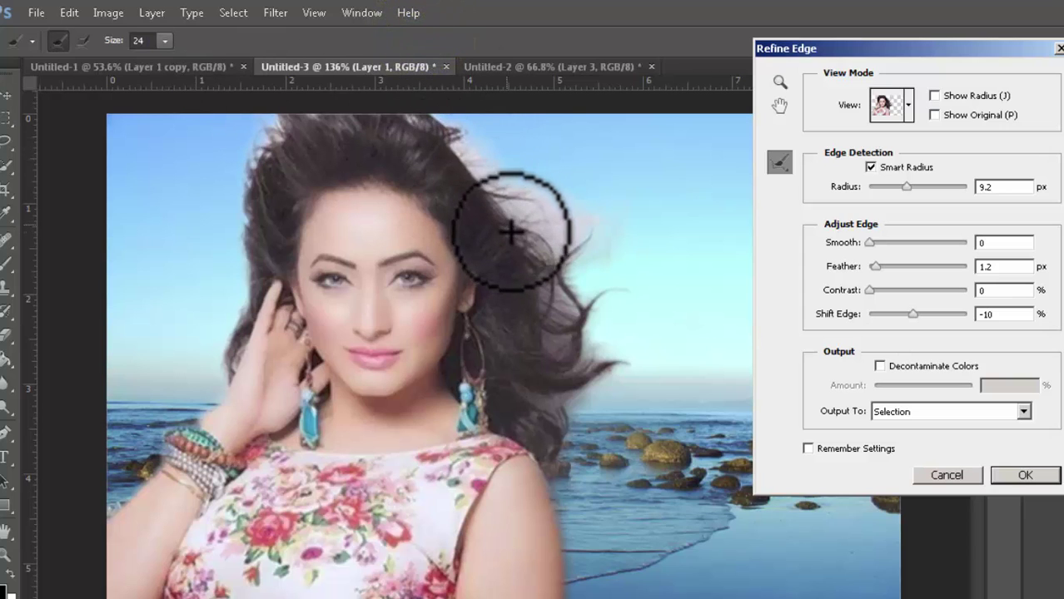
# Brush refinement over the right-side hair, from beside the head down to the shoulder strands.
pyautogui.click(459, 150)
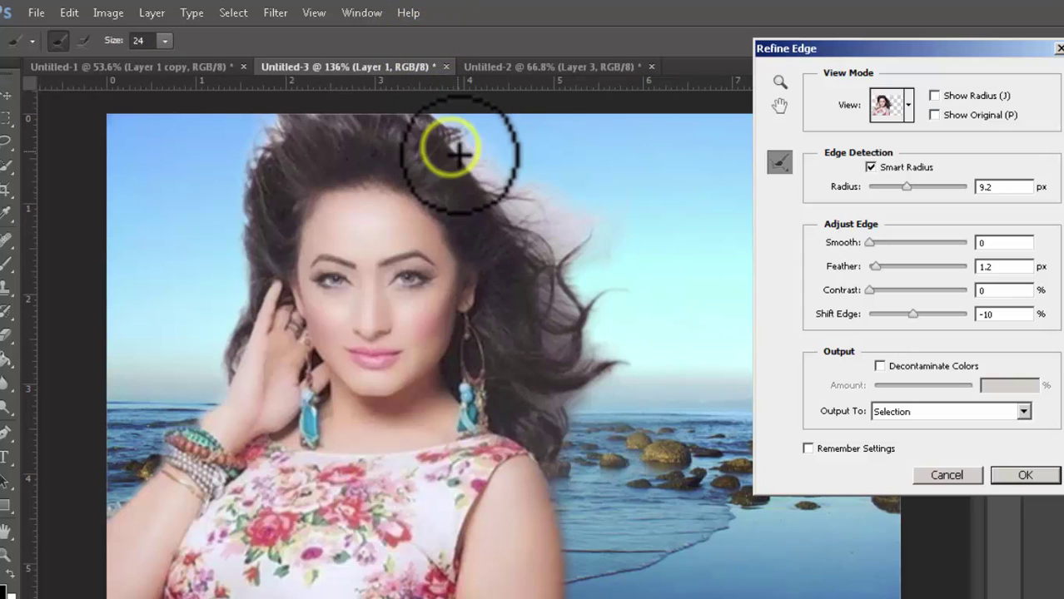
pyautogui.click(497, 197)
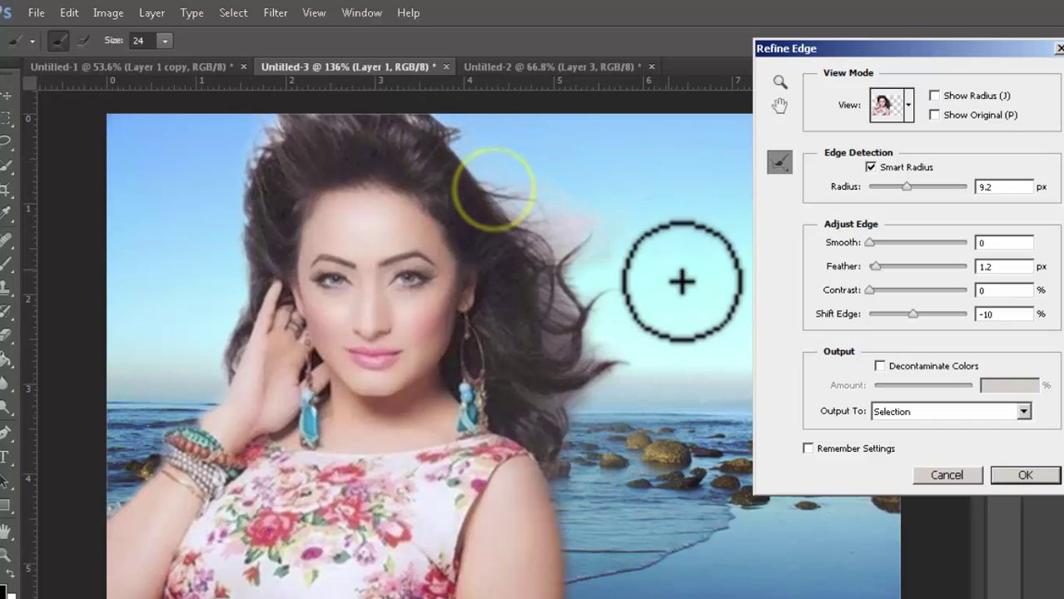
pyautogui.click(541, 225)
pyautogui.click(580, 214)
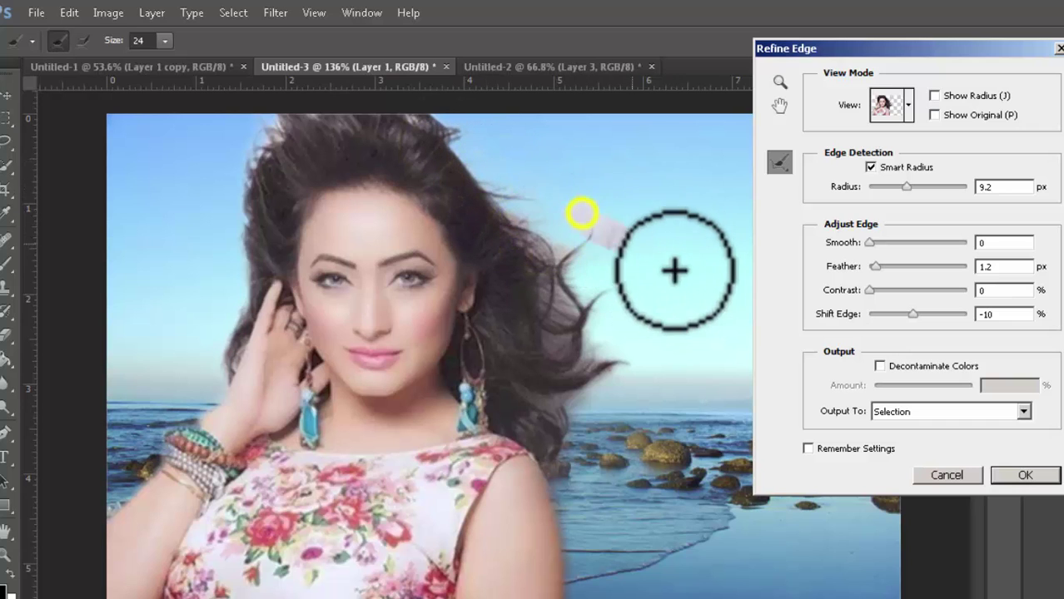
pyautogui.click(522, 243)
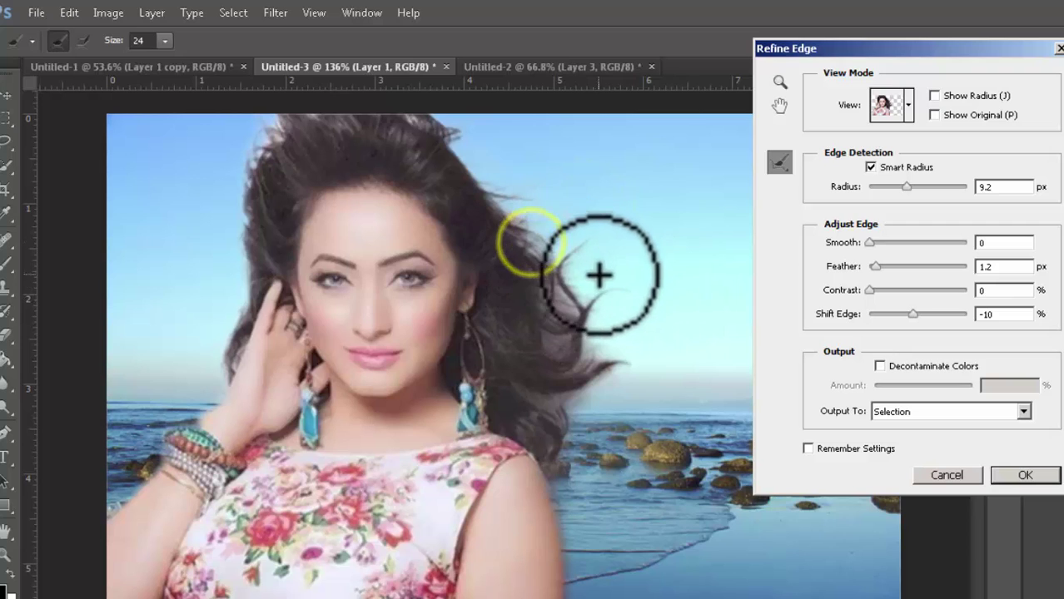
pyautogui.click(509, 222)
pyautogui.click(544, 286)
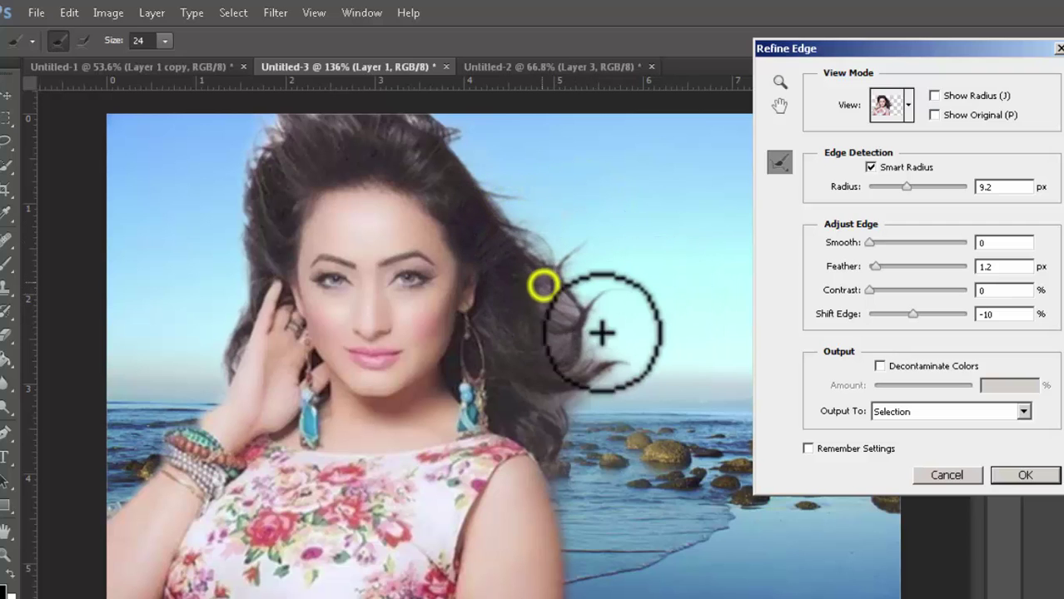
pyautogui.click(546, 320)
pyautogui.click(552, 341)
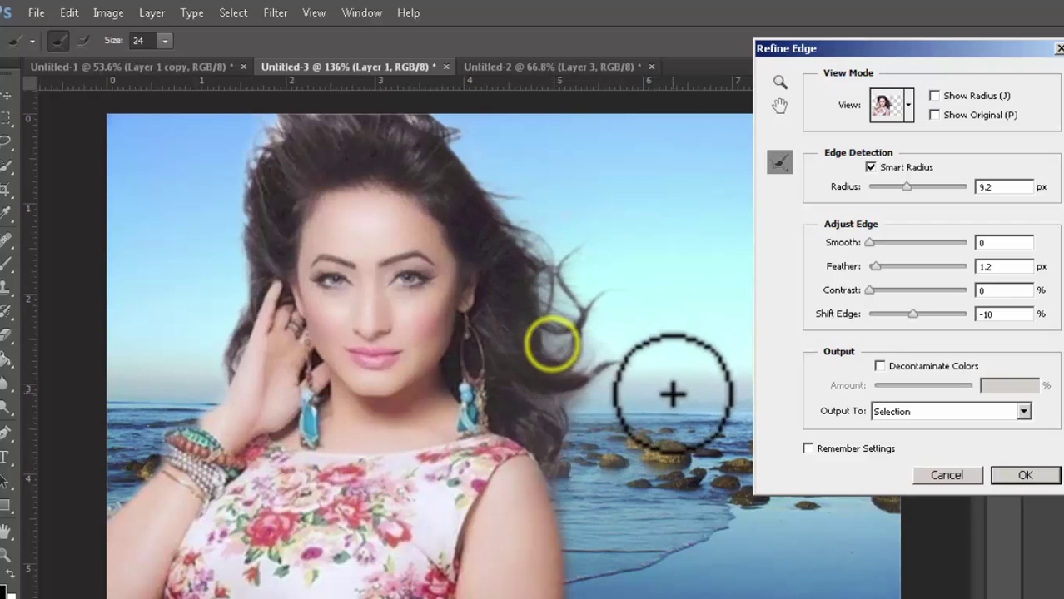
pyautogui.click(549, 379)
pyautogui.click(512, 391)
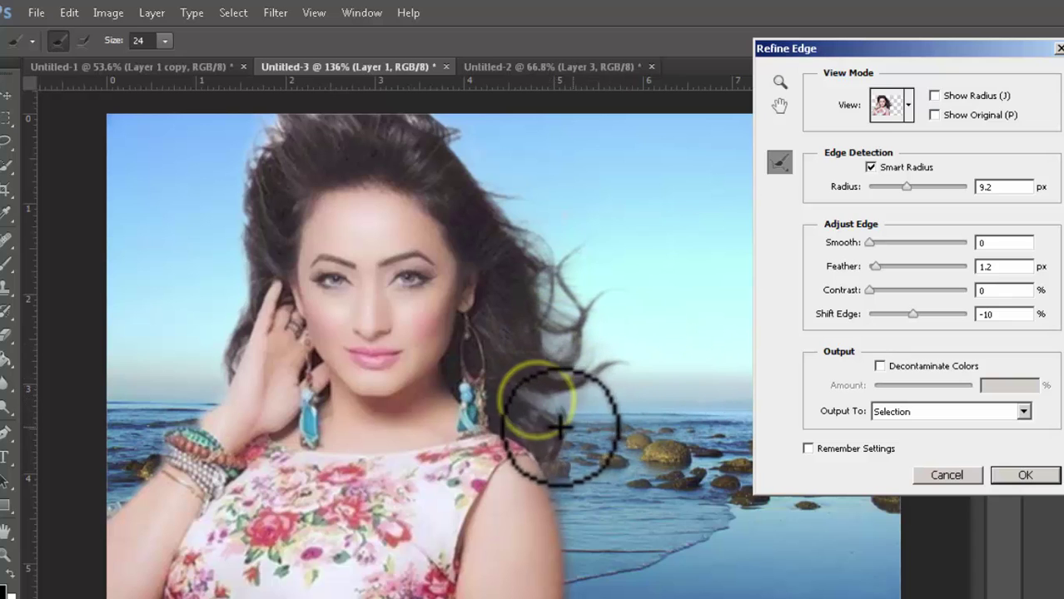
pyautogui.click(537, 430)
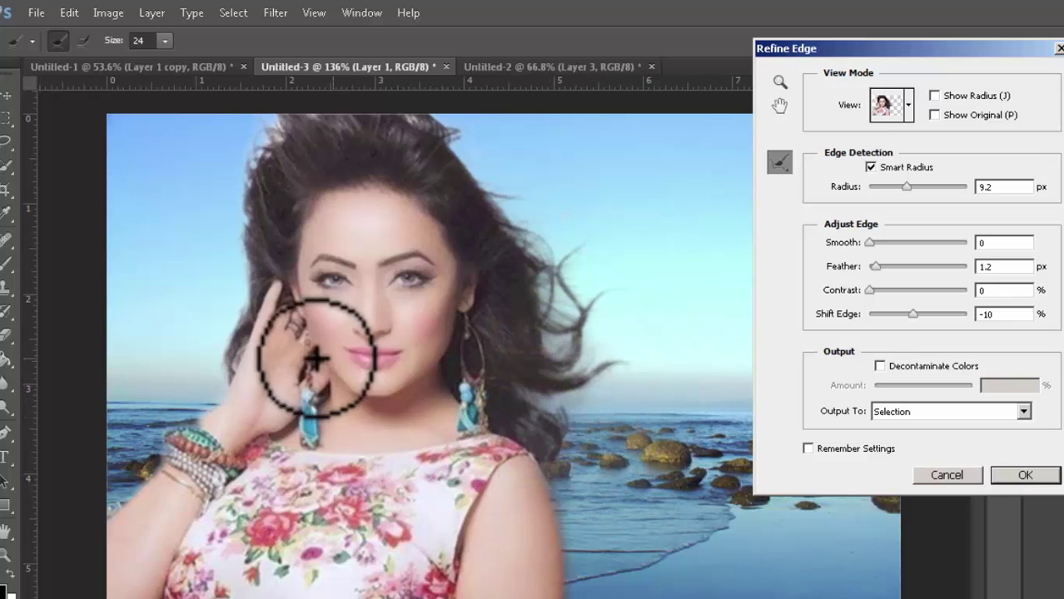
# Refine the top and top-left hair edge and the strands near the sea.
pyautogui.click(268, 122)
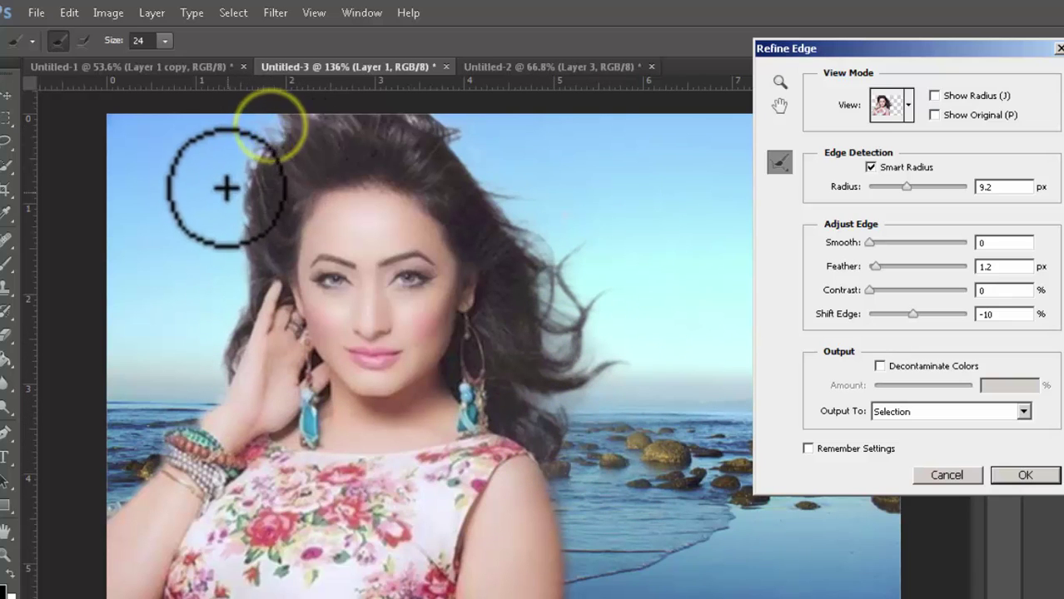
pyautogui.click(262, 145)
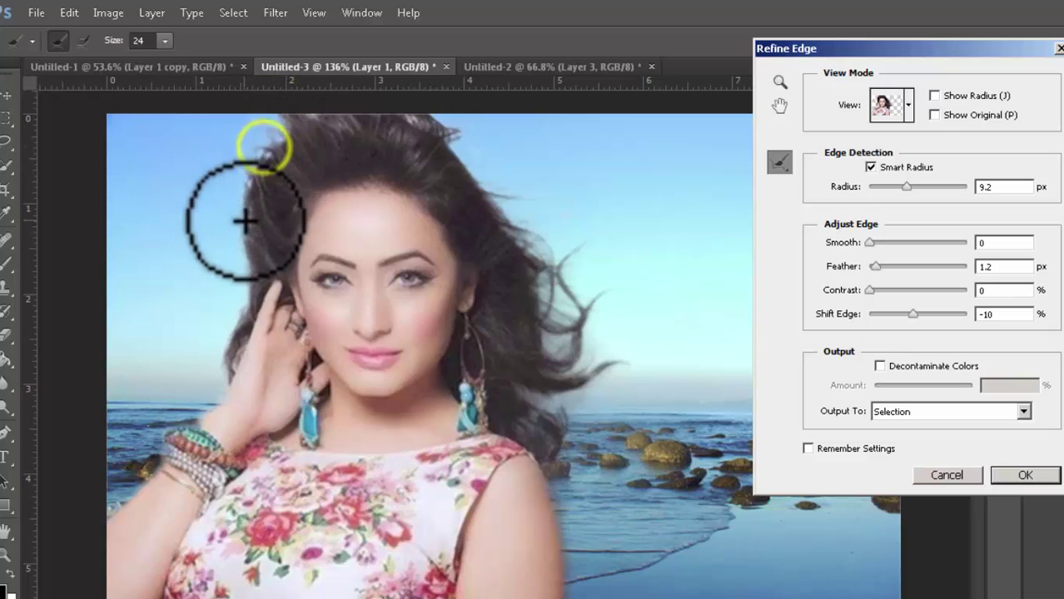
pyautogui.click(309, 119)
pyautogui.click(414, 113)
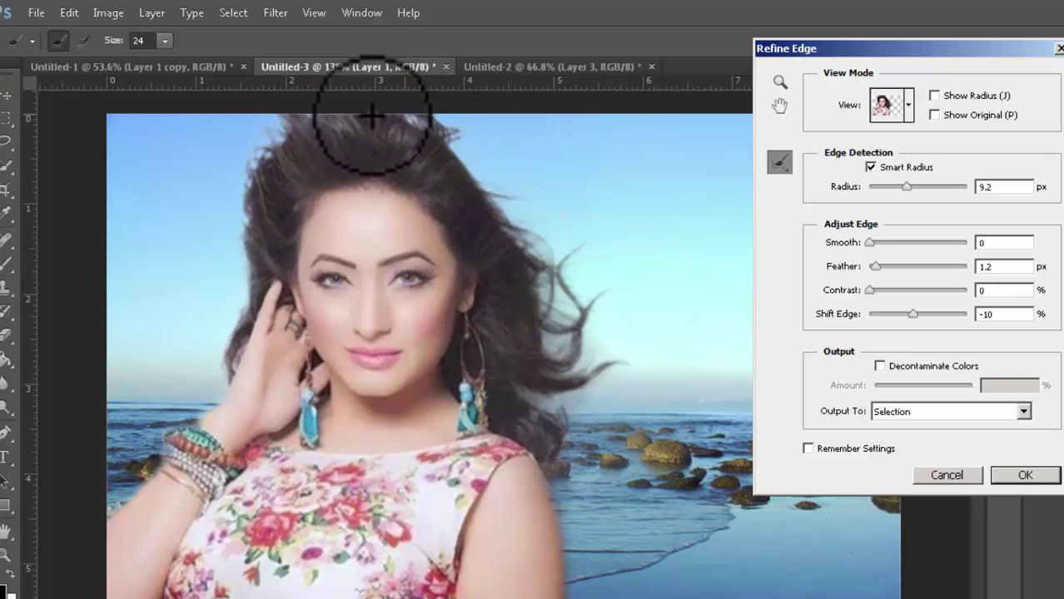
pyautogui.click(321, 119)
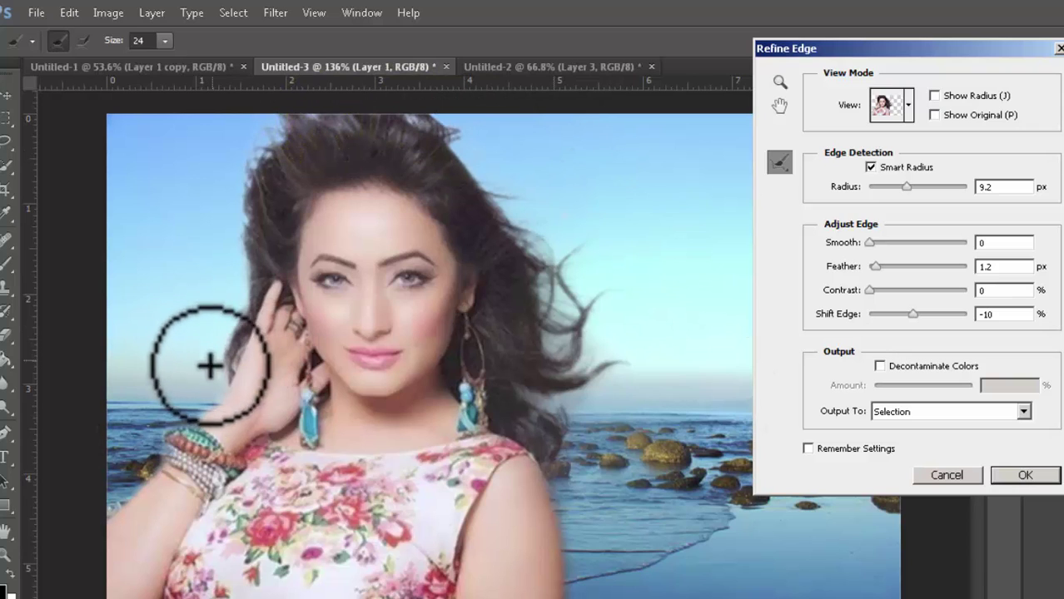
pyautogui.click(541, 396)
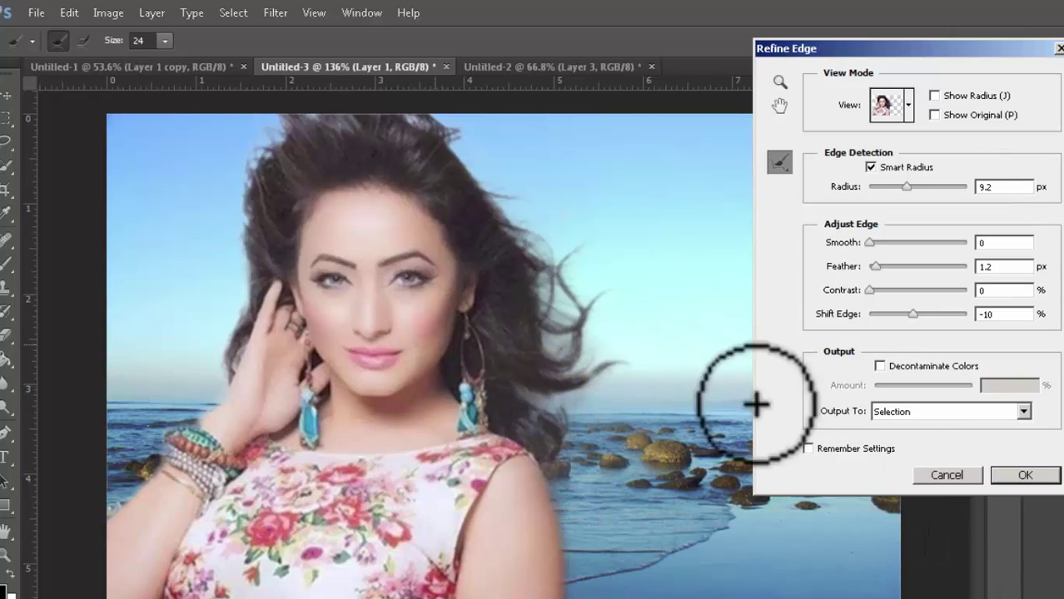
# Enable Decontaminate Colors at 74%, output to New Layer with Layer Mask, and apply.
pyautogui.click(868, 369)
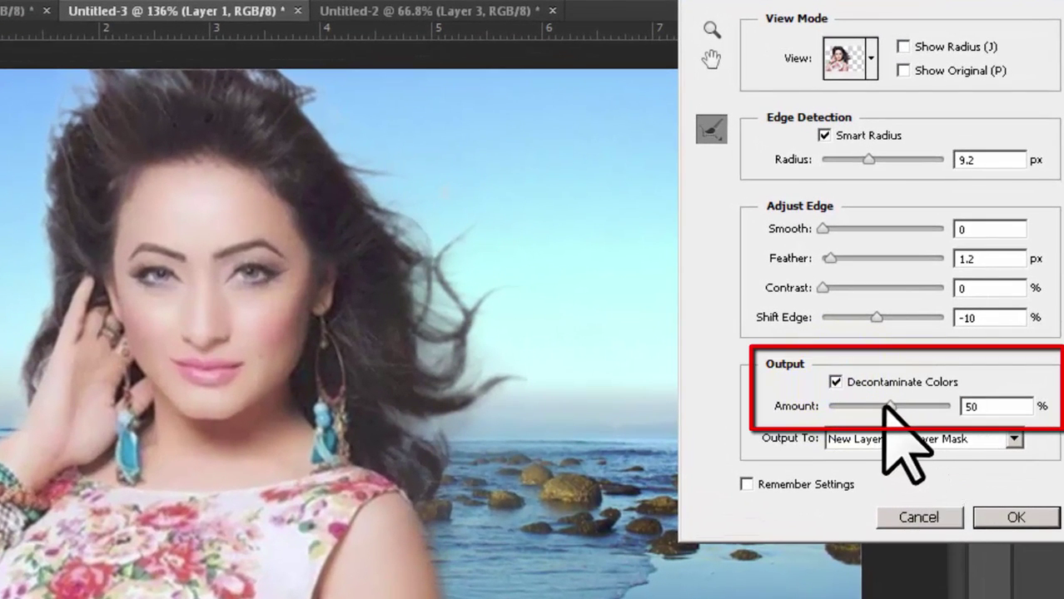
pyautogui.moveTo(906, 407); pyautogui.dragTo(876, 400)
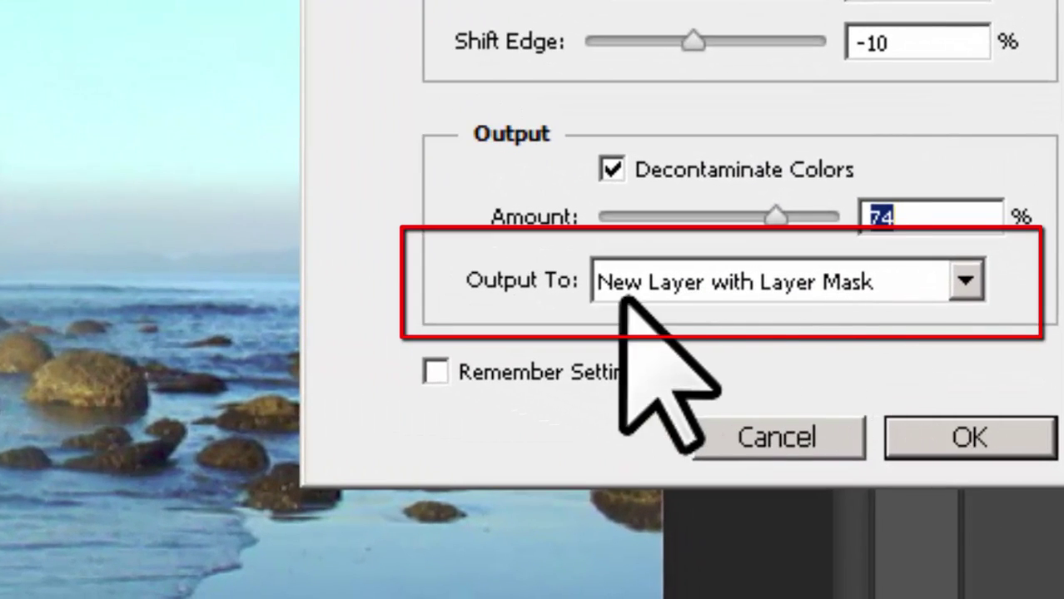
pyautogui.click(963, 281)
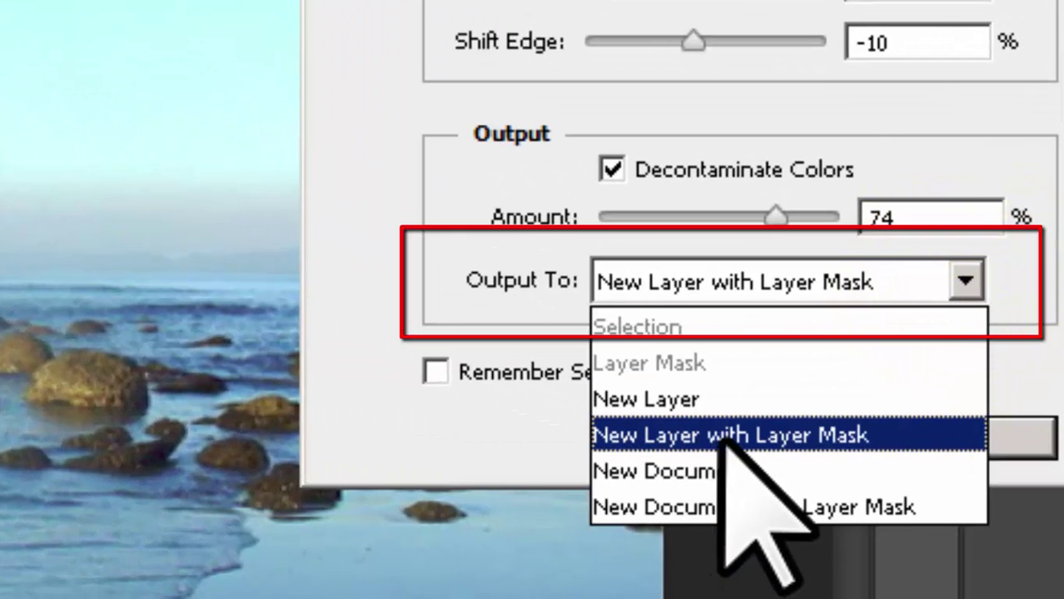
pyautogui.click(860, 433)
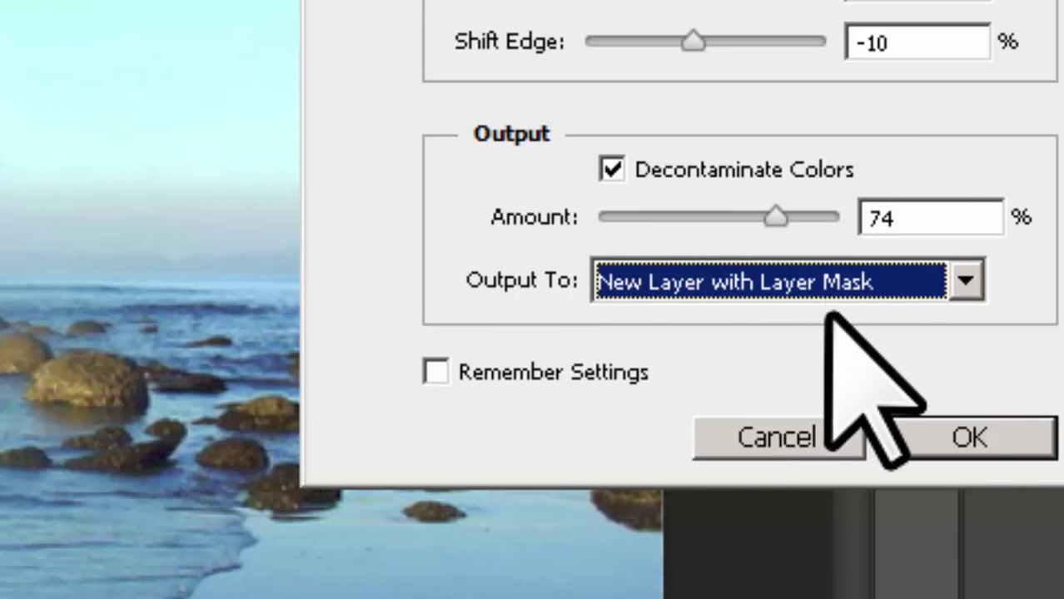
pyautogui.click(957, 433)
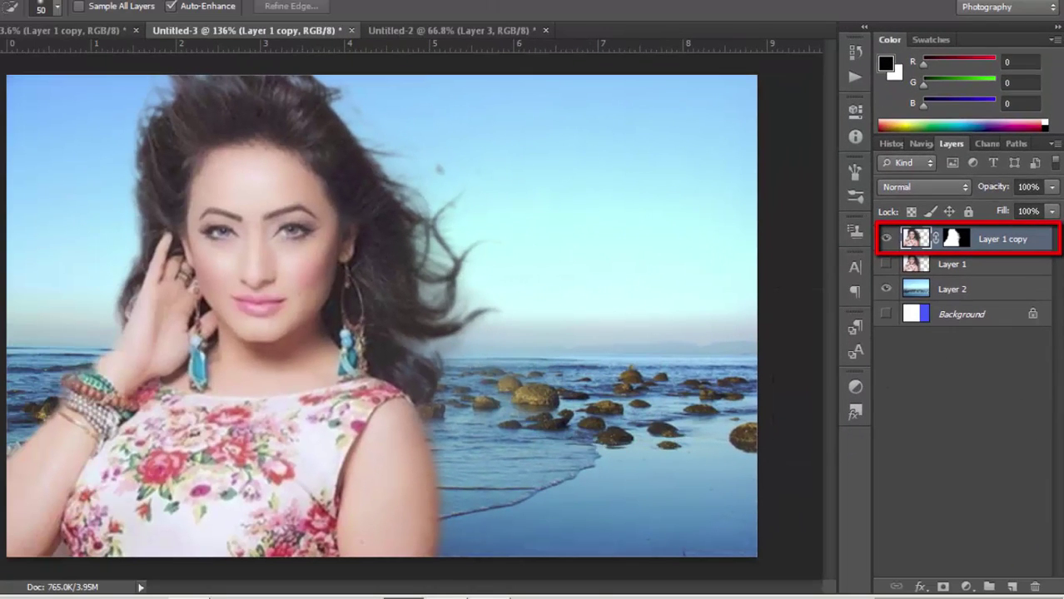
# Compare against the original by toggling Layer 1, then target the Layer 1 copy mask.
pyautogui.scroll(-3, 542, 428)
pyautogui.scroll(2, 523, 423)
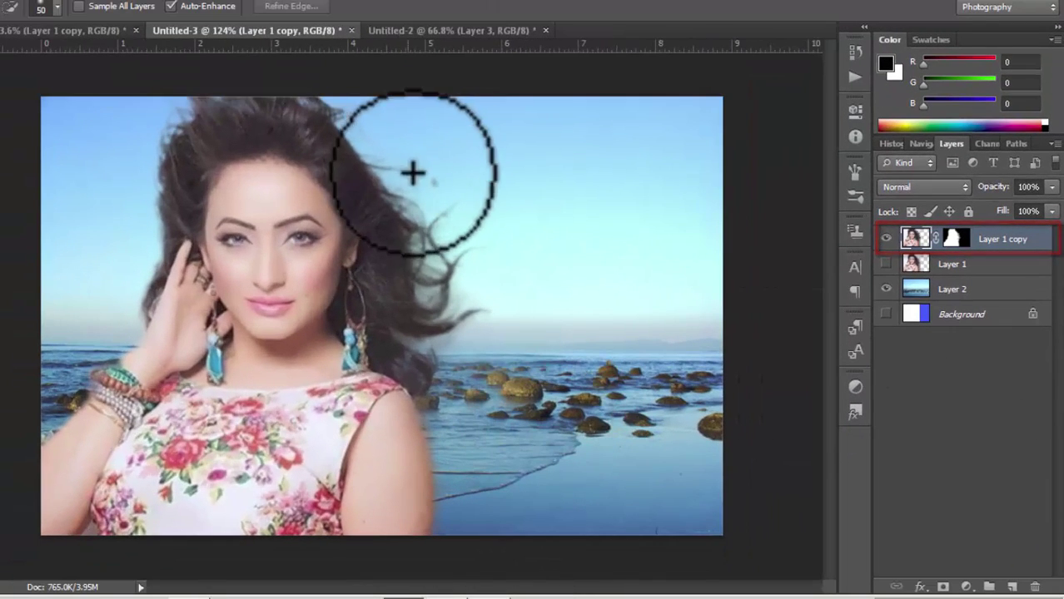
pyautogui.click(886, 264)
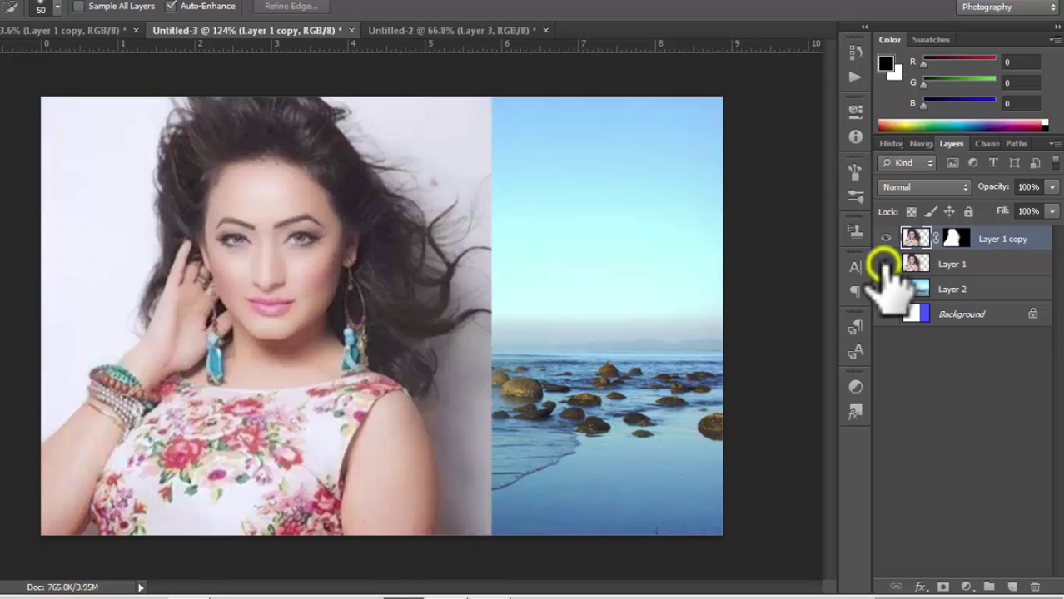
pyautogui.click(885, 264)
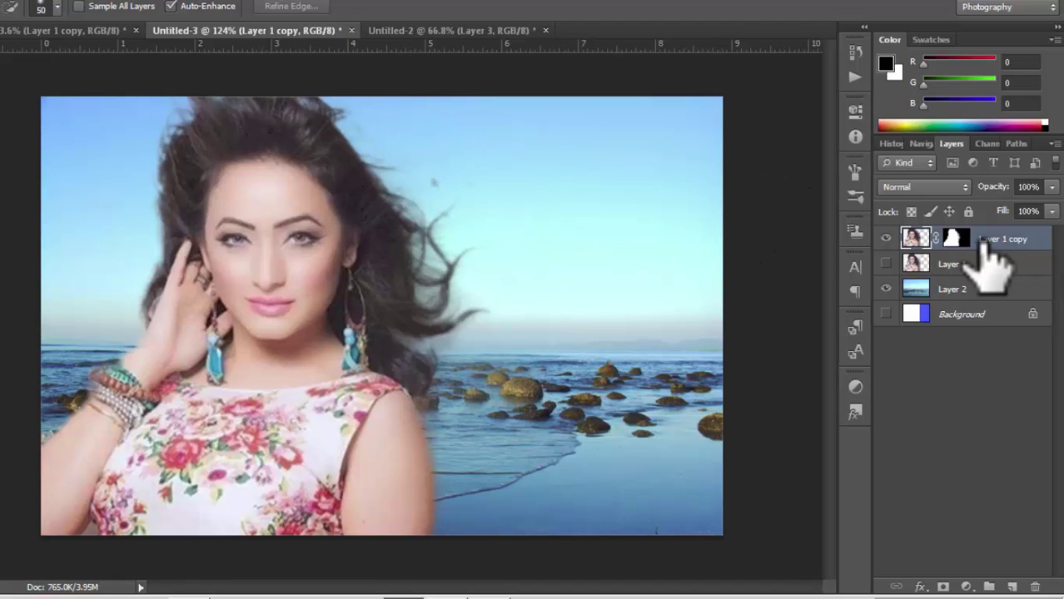
pyautogui.click(955, 239)
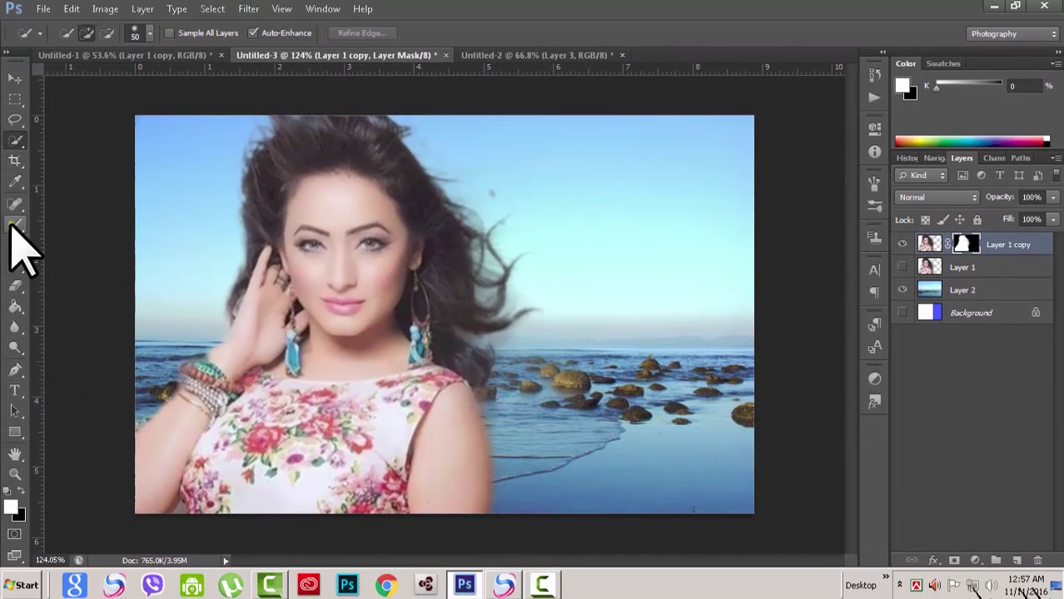
# Paint the Layer 1 copy mask over the sky and hair edge with a 93 px, 37%-hardness brush.
pyautogui.click(13, 225)
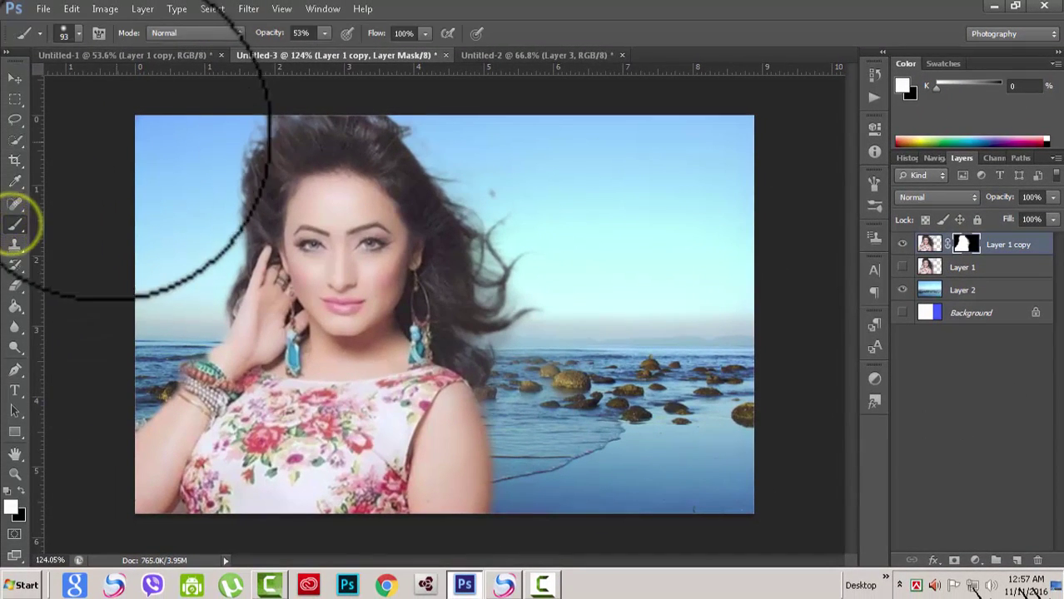
pyautogui.click(75, 35)
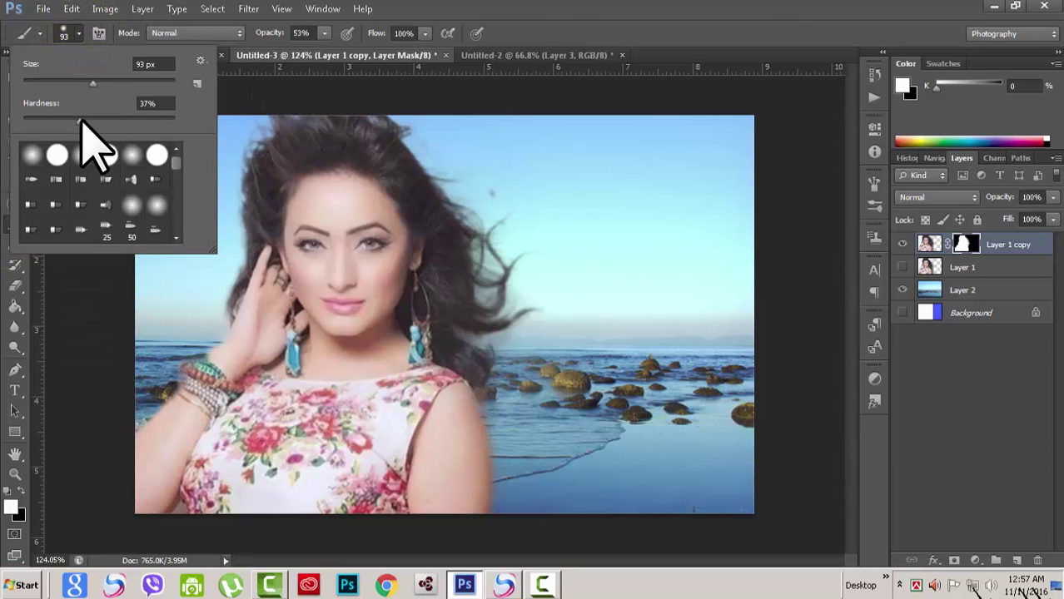
pyautogui.click(548, 10)
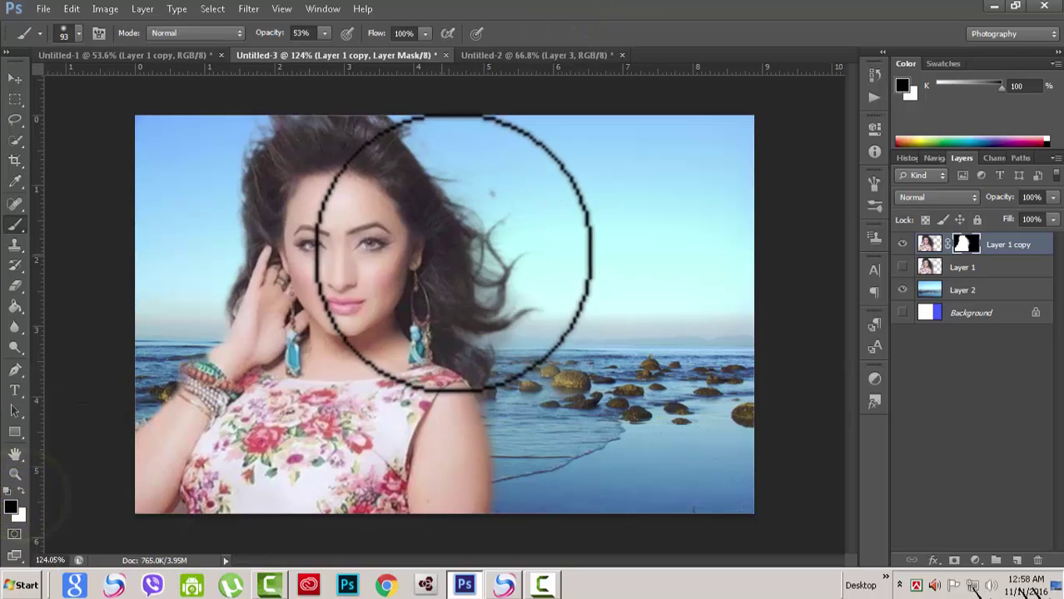
pyautogui.moveTo(503, 178)
pyautogui.mouseDown()
pyautogui.moveTo(599, 189)
pyautogui.moveTo(624, 246)
pyautogui.moveTo(566, 326)
pyautogui.moveTo(525, 359)
pyautogui.moveTo(488, 355)
pyautogui.moveTo(654, 366)
pyautogui.moveTo(516, 362)
pyautogui.moveTo(580, 370)
pyautogui.moveTo(668, 362)
pyautogui.moveTo(613, 259)
pyautogui.mouseUp()
pyautogui.moveTo(613, 259)
pyautogui.mouseDown()
pyautogui.moveTo(615, 217)
pyautogui.moveTo(577, 192)
pyautogui.moveTo(487, 178)
pyautogui.moveTo(462, 133)
pyautogui.moveTo(582, 142)
pyautogui.moveTo(380, 332)
pyautogui.moveTo(162, 262)
pyautogui.moveTo(175, 157)
pyautogui.moveTo(170, 203)
pyautogui.mouseUp()
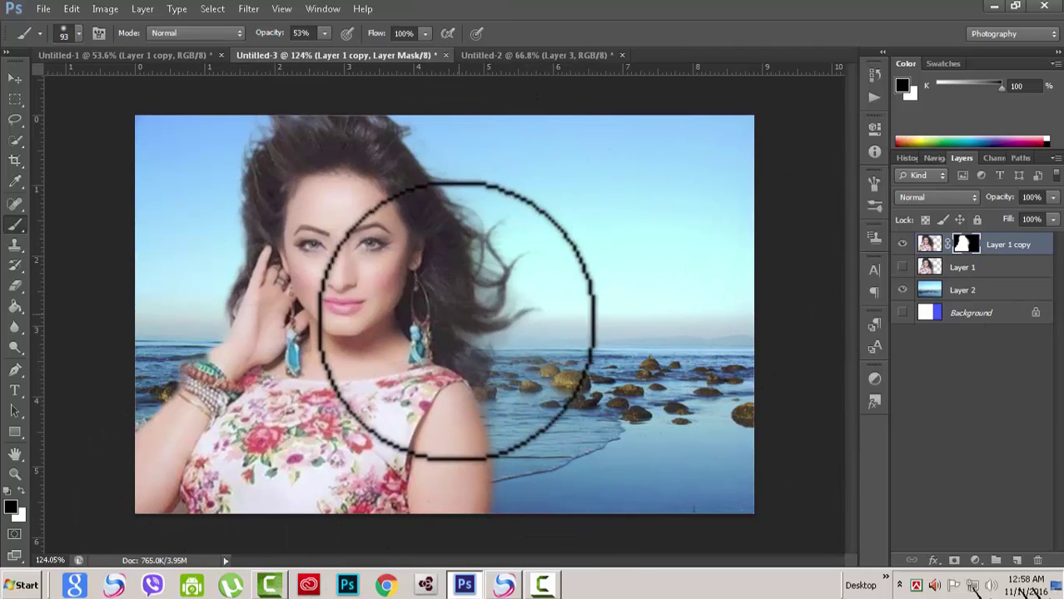
pyautogui.rightClick(988, 244)
# Duplicate Layer 1 copy as Layer 1 copy 2 and dab the sky beside the hair.
pyautogui.click(920, 166)
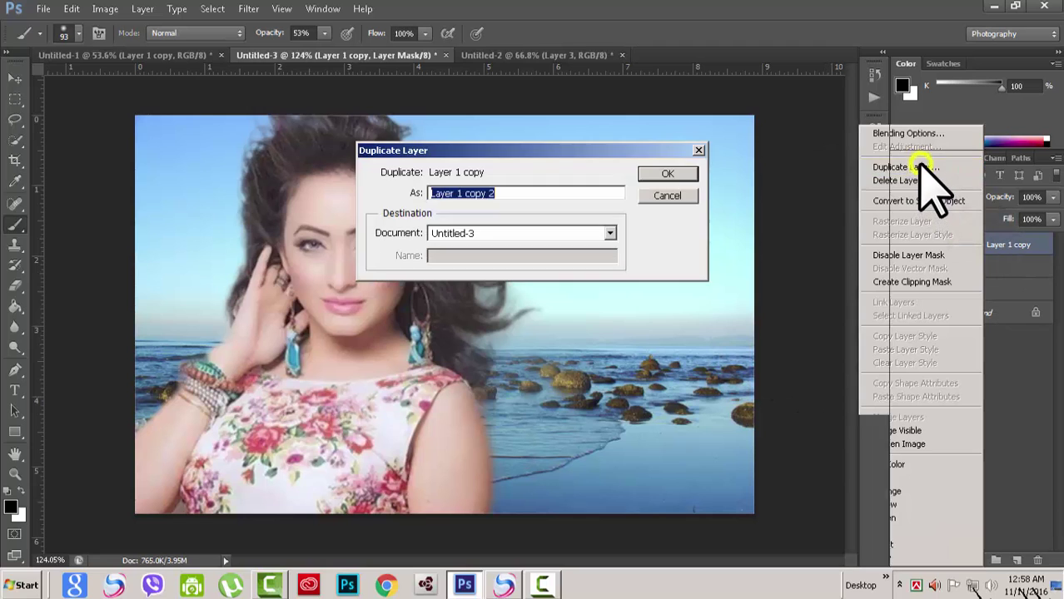
pyautogui.click(675, 173)
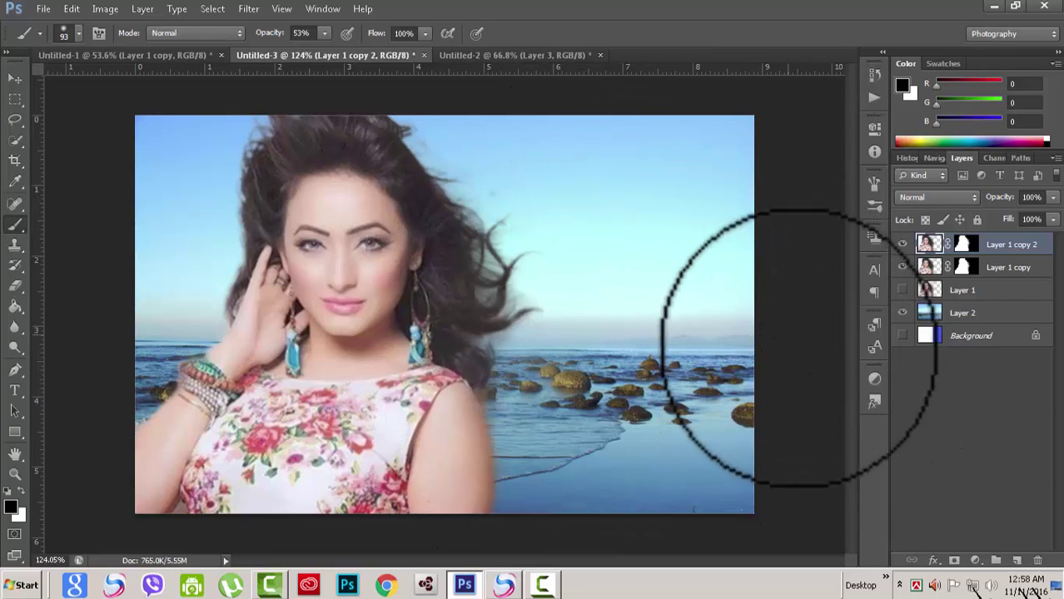
pyautogui.click(502, 182)
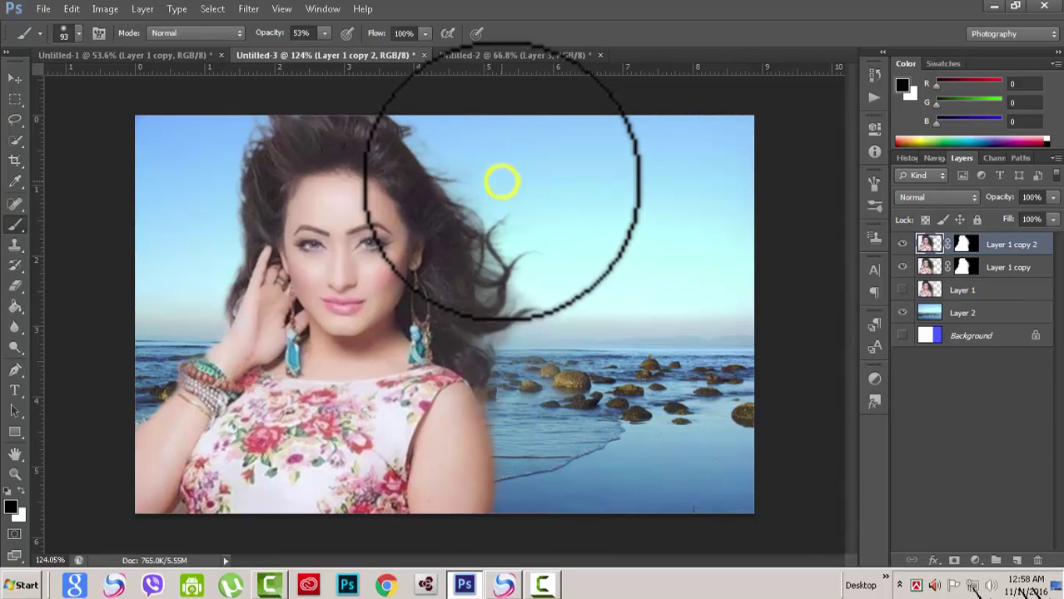
# Brush the Layer 1 copy 2 mask over the sky next to the hair.
pyautogui.click(963, 243)
pyautogui.click(501, 181)
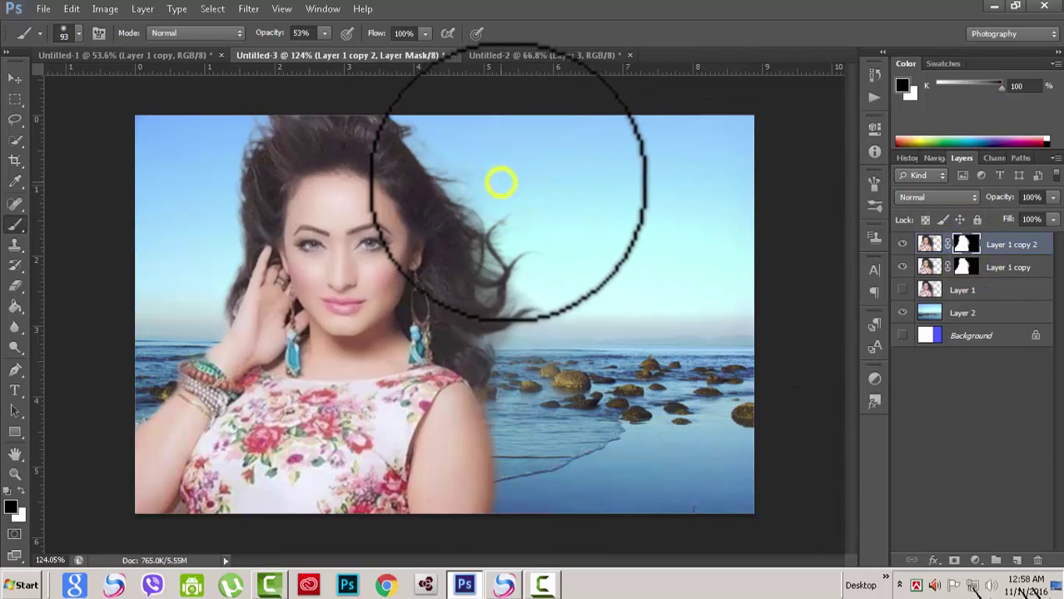
pyautogui.click(502, 180)
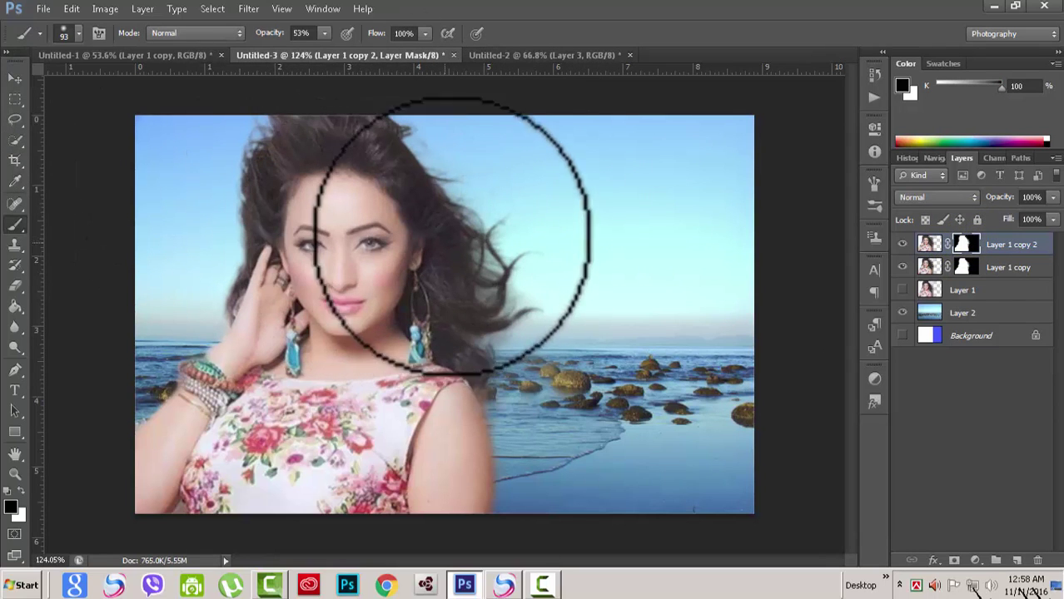
pyautogui.scroll(-3, 583, 316)
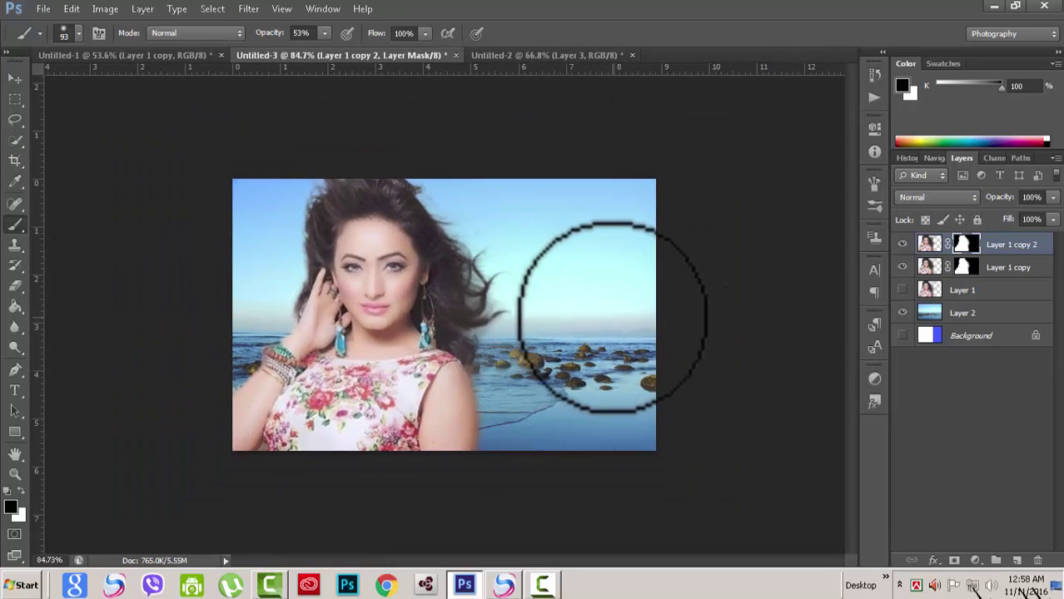
pyautogui.scroll(1, 609, 310)
pyautogui.scroll(1, 612, 318)
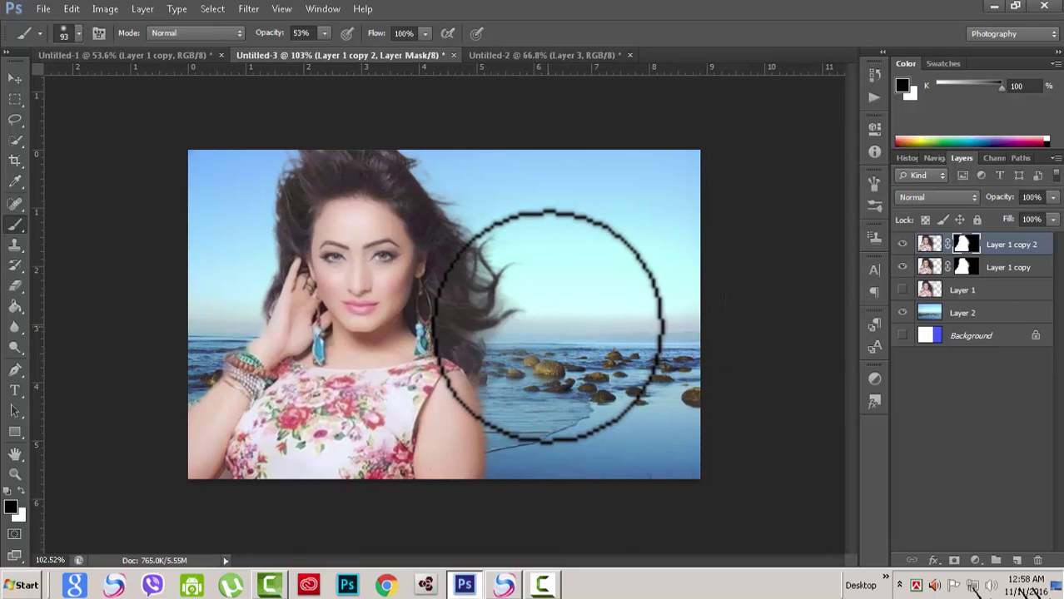
# Pick the Quick Selection tool and zoom in on the woman's hair.
pyautogui.click(16, 141)
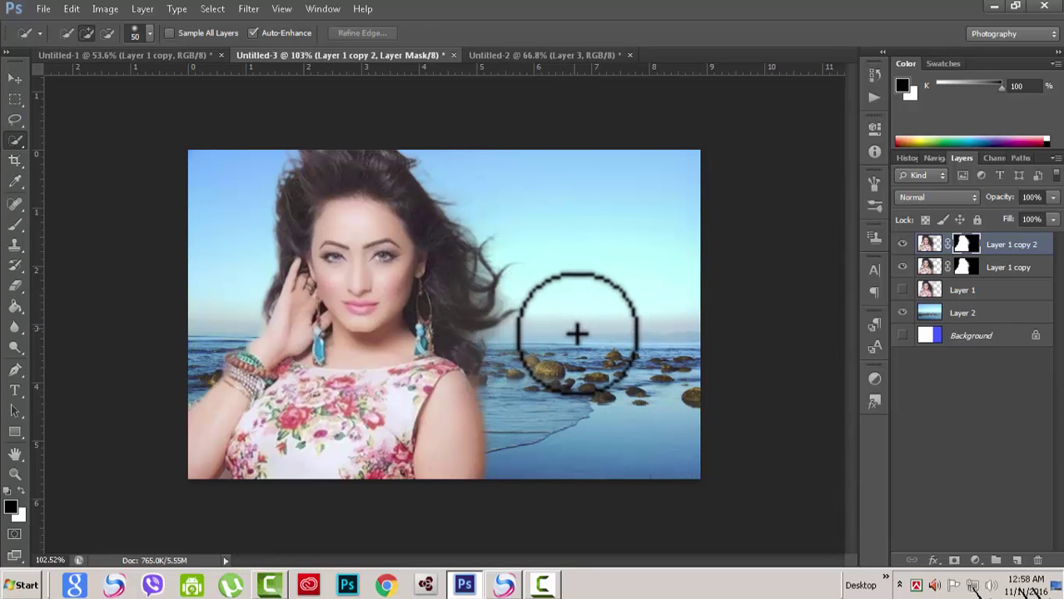
pyautogui.scroll(1, 578, 335)
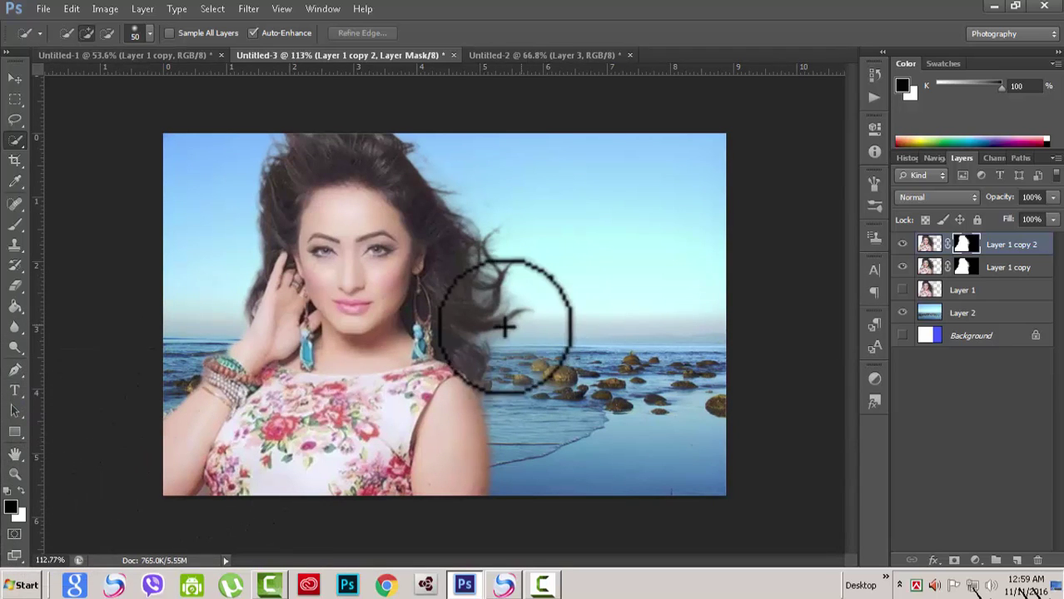
pyautogui.scroll(1, 547, 356)
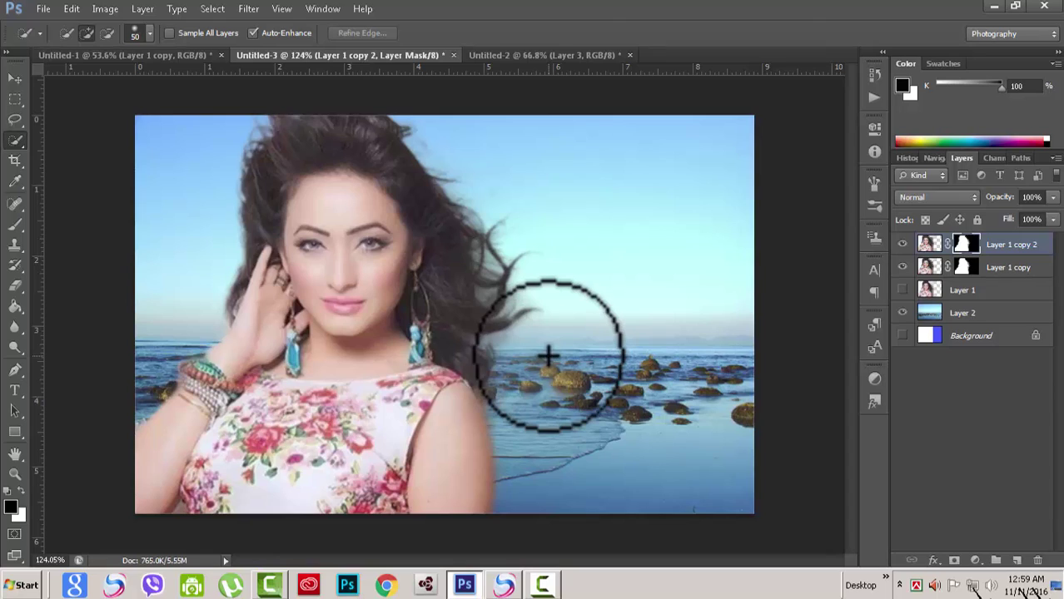